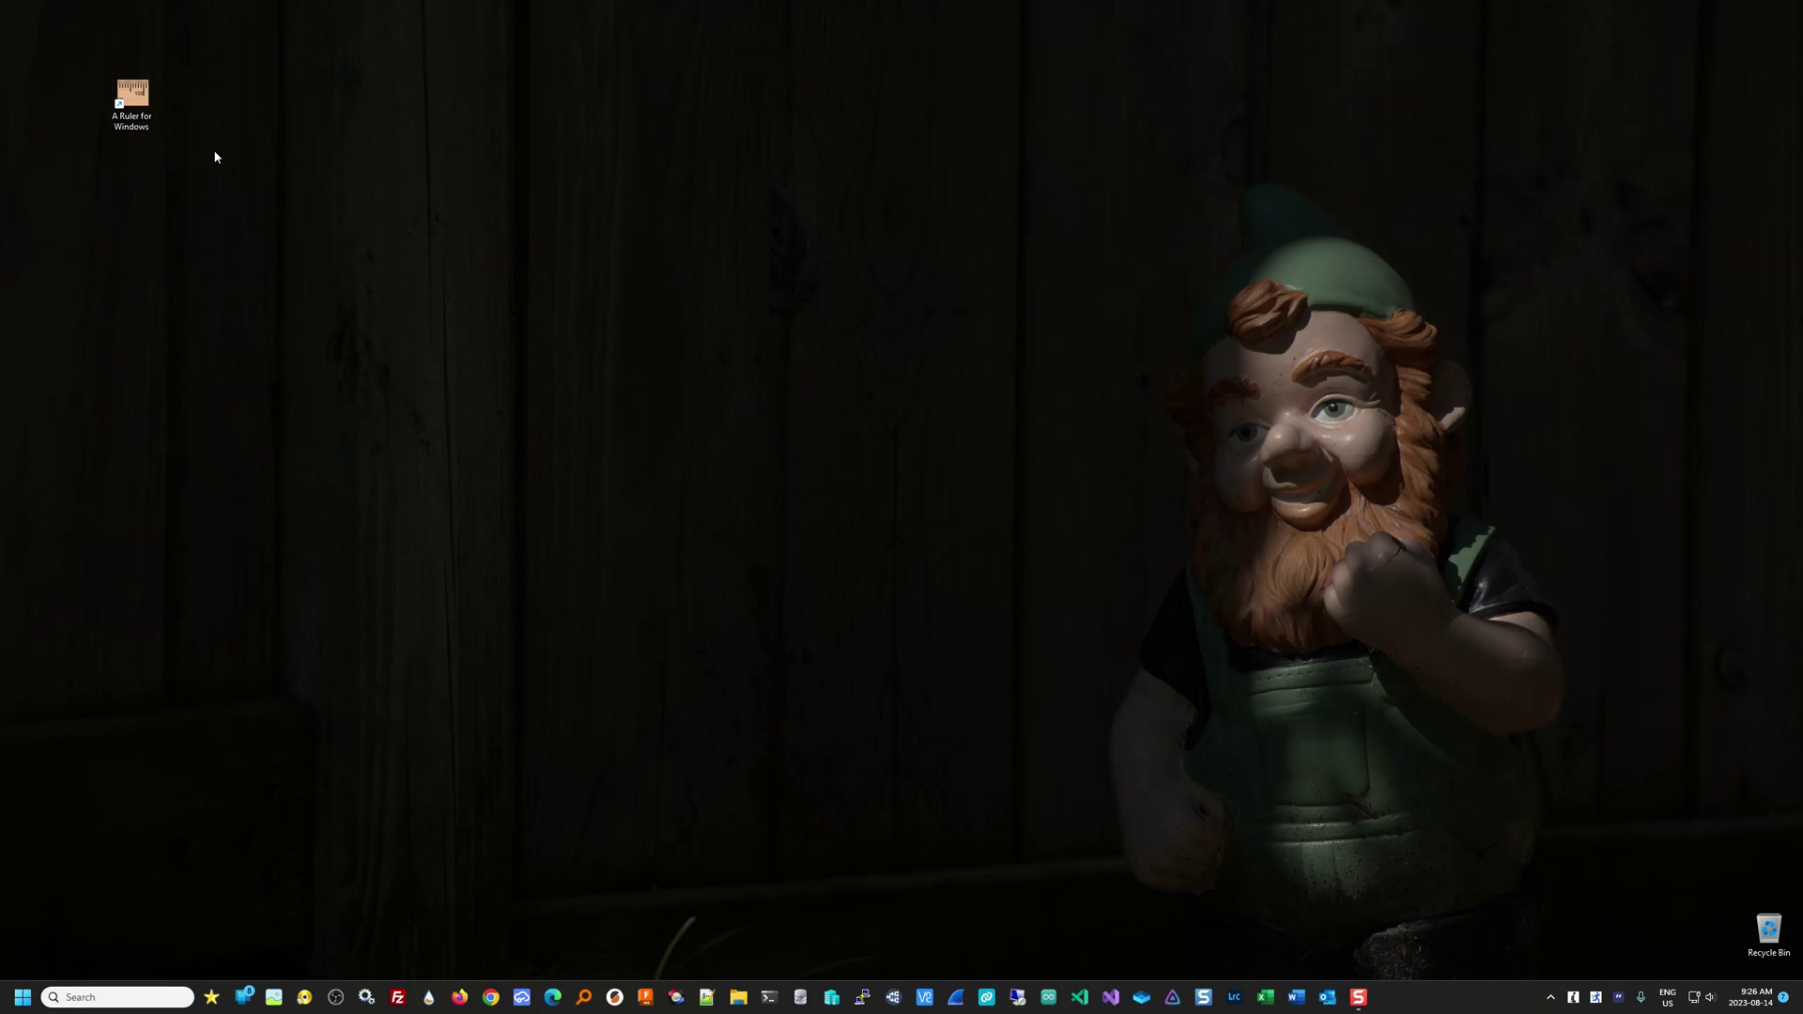
Step: Launch A Ruler for Windows, park it at the desktop's top-left corner, and mark 47
double_click(142, 110)
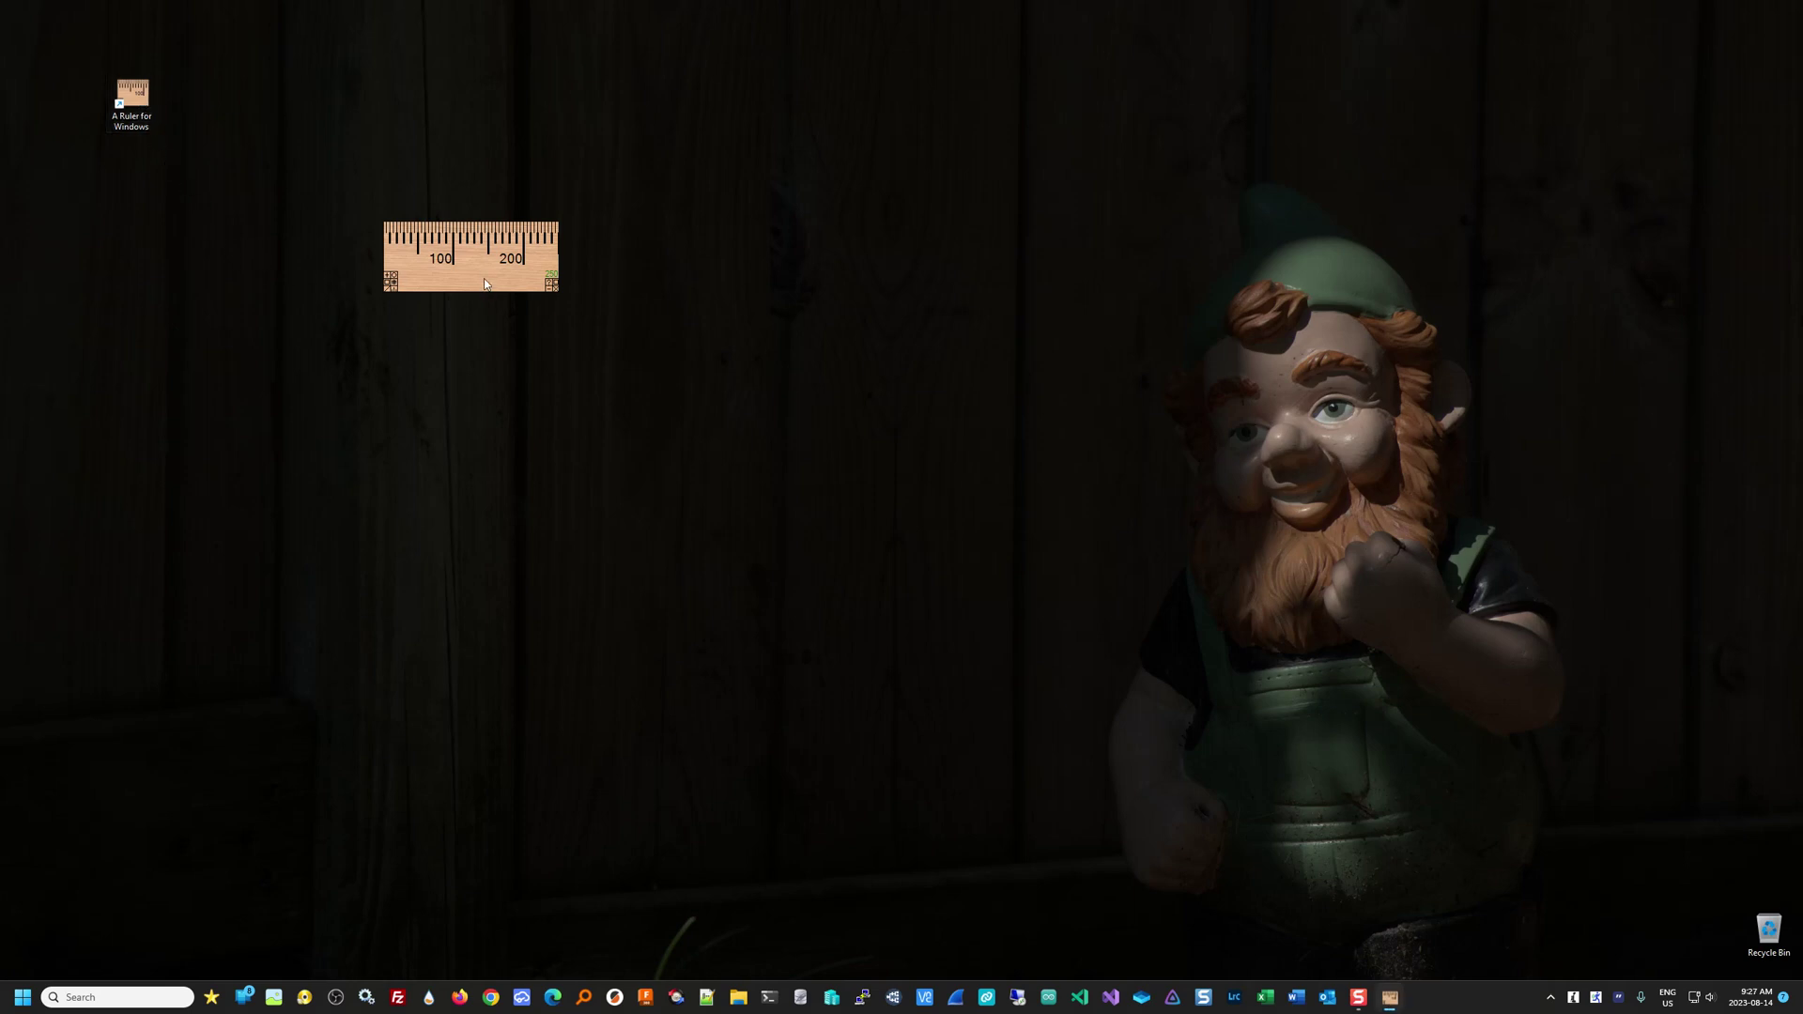
drag(456, 283, 693, 251)
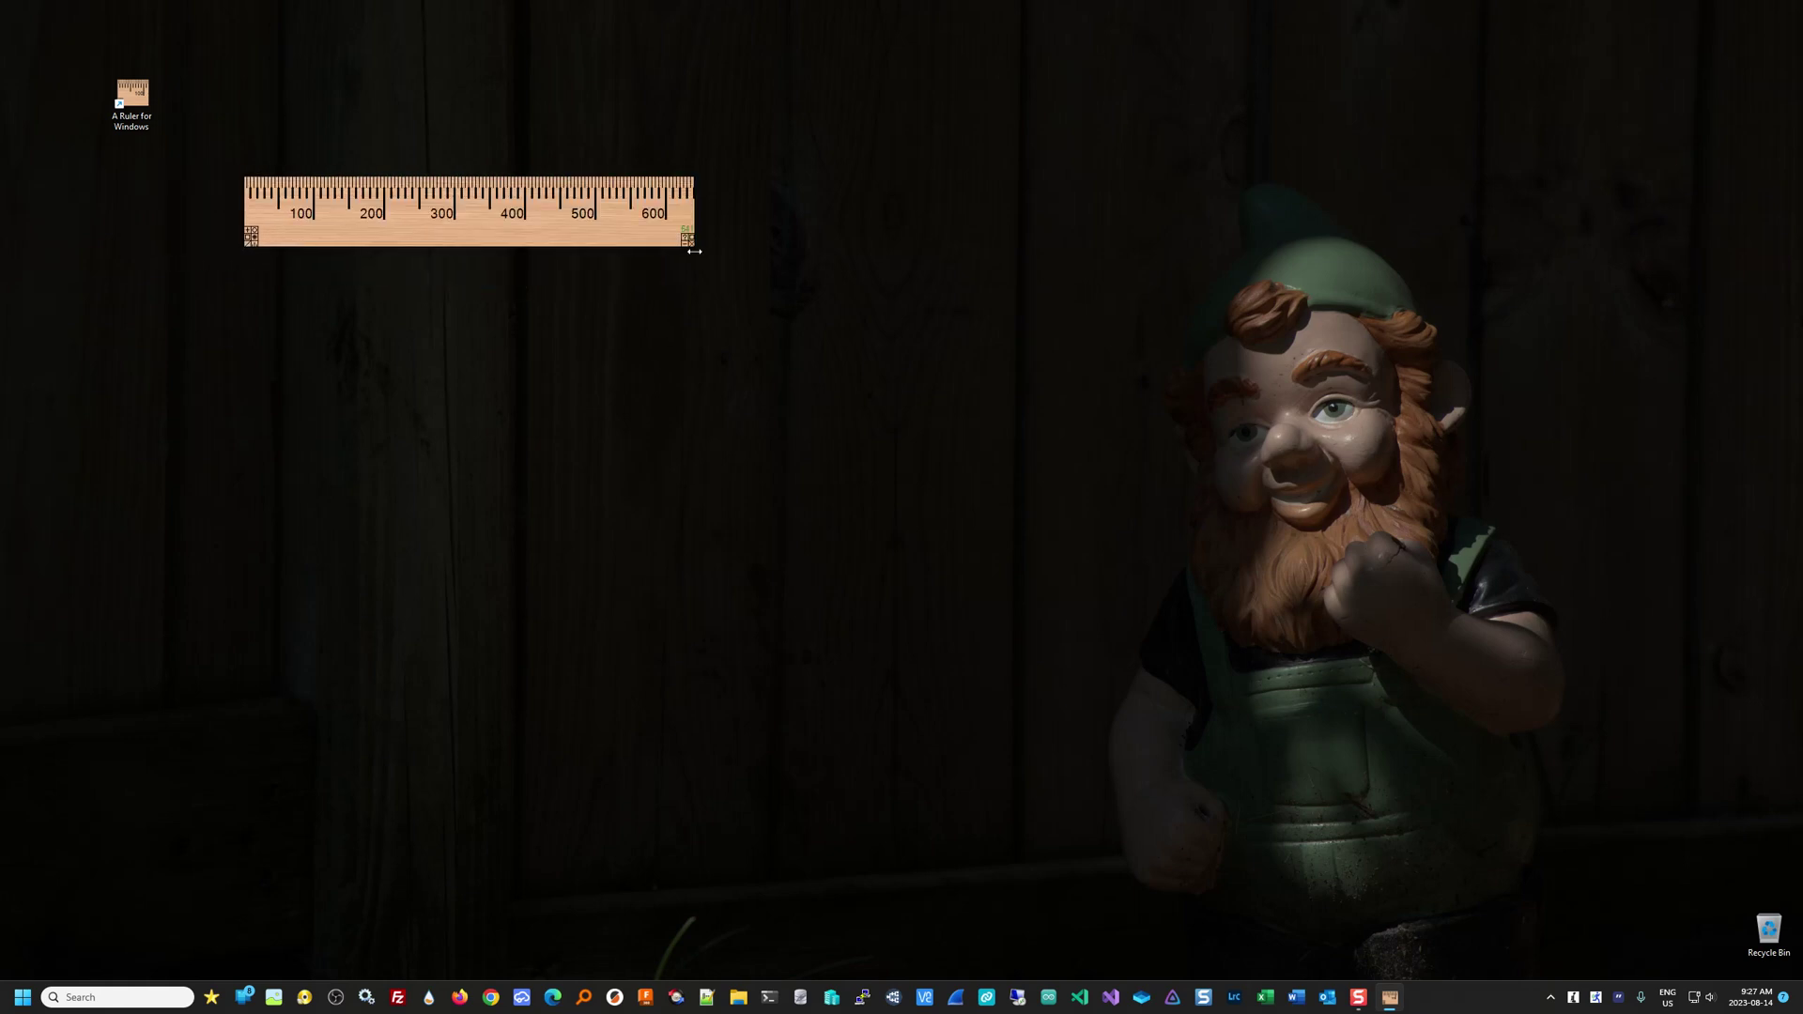
drag(505, 231, 605, 262)
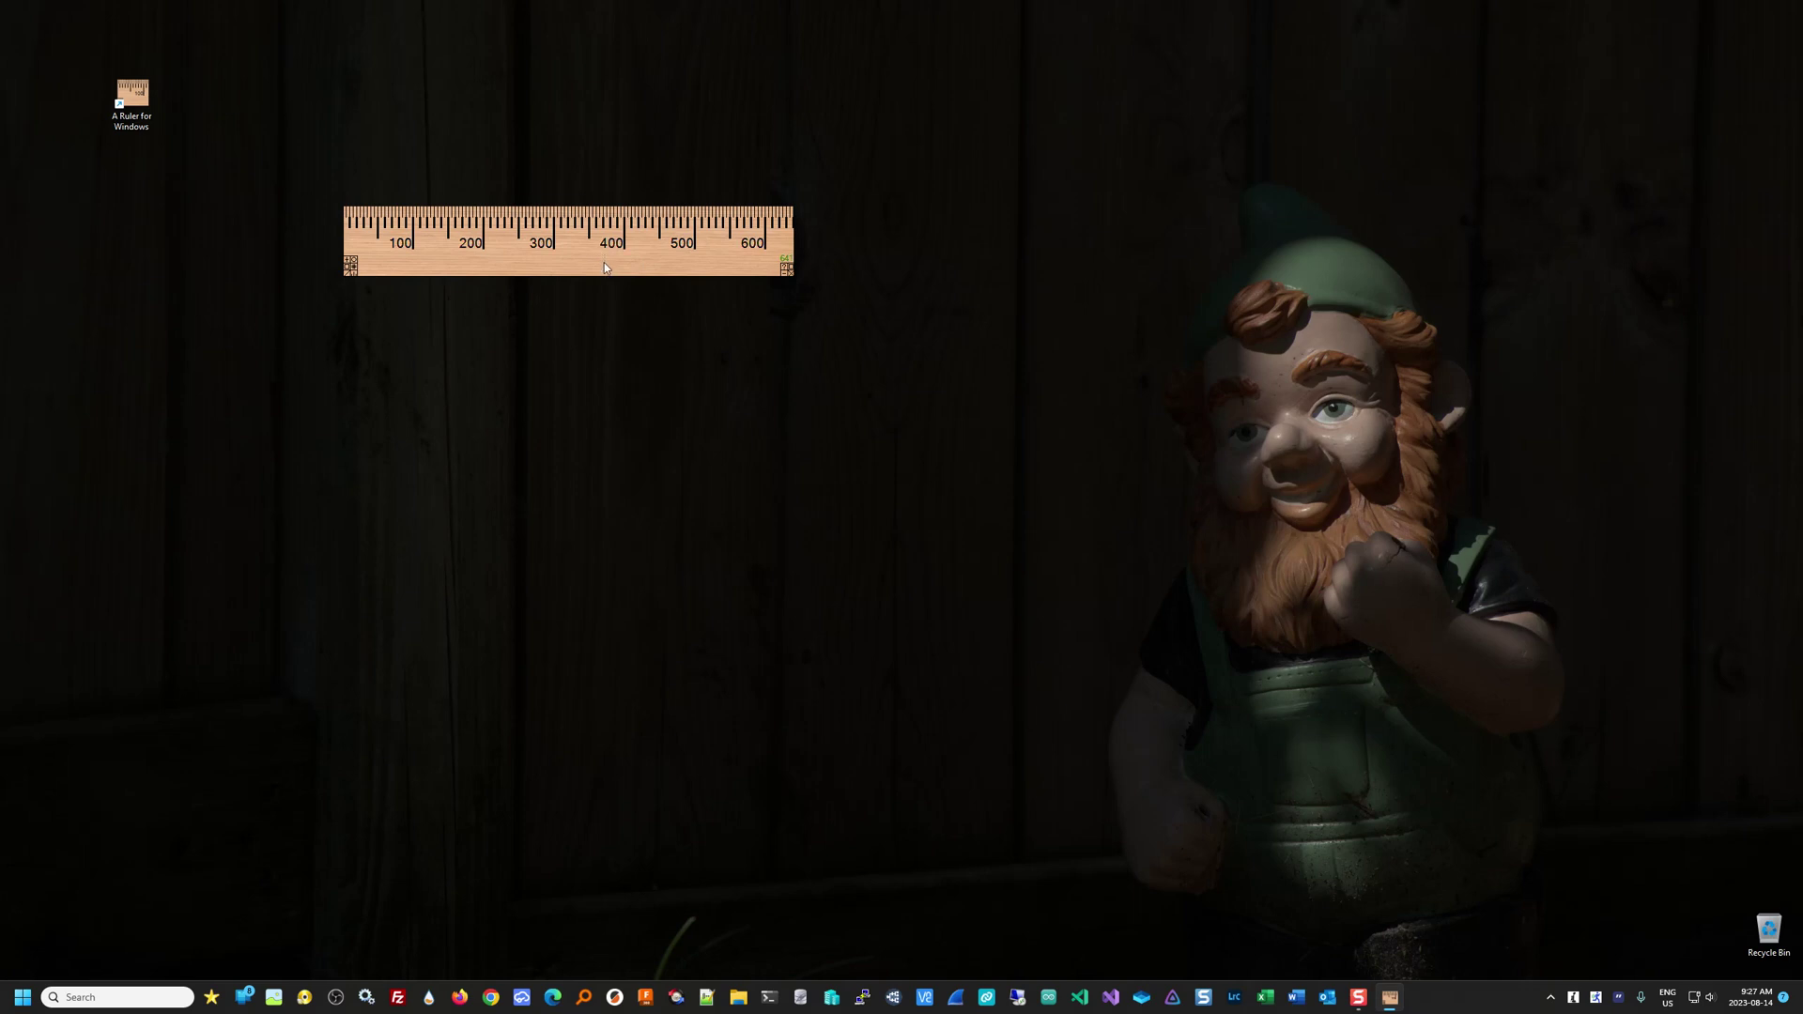
drag(599, 270, 372, 155)
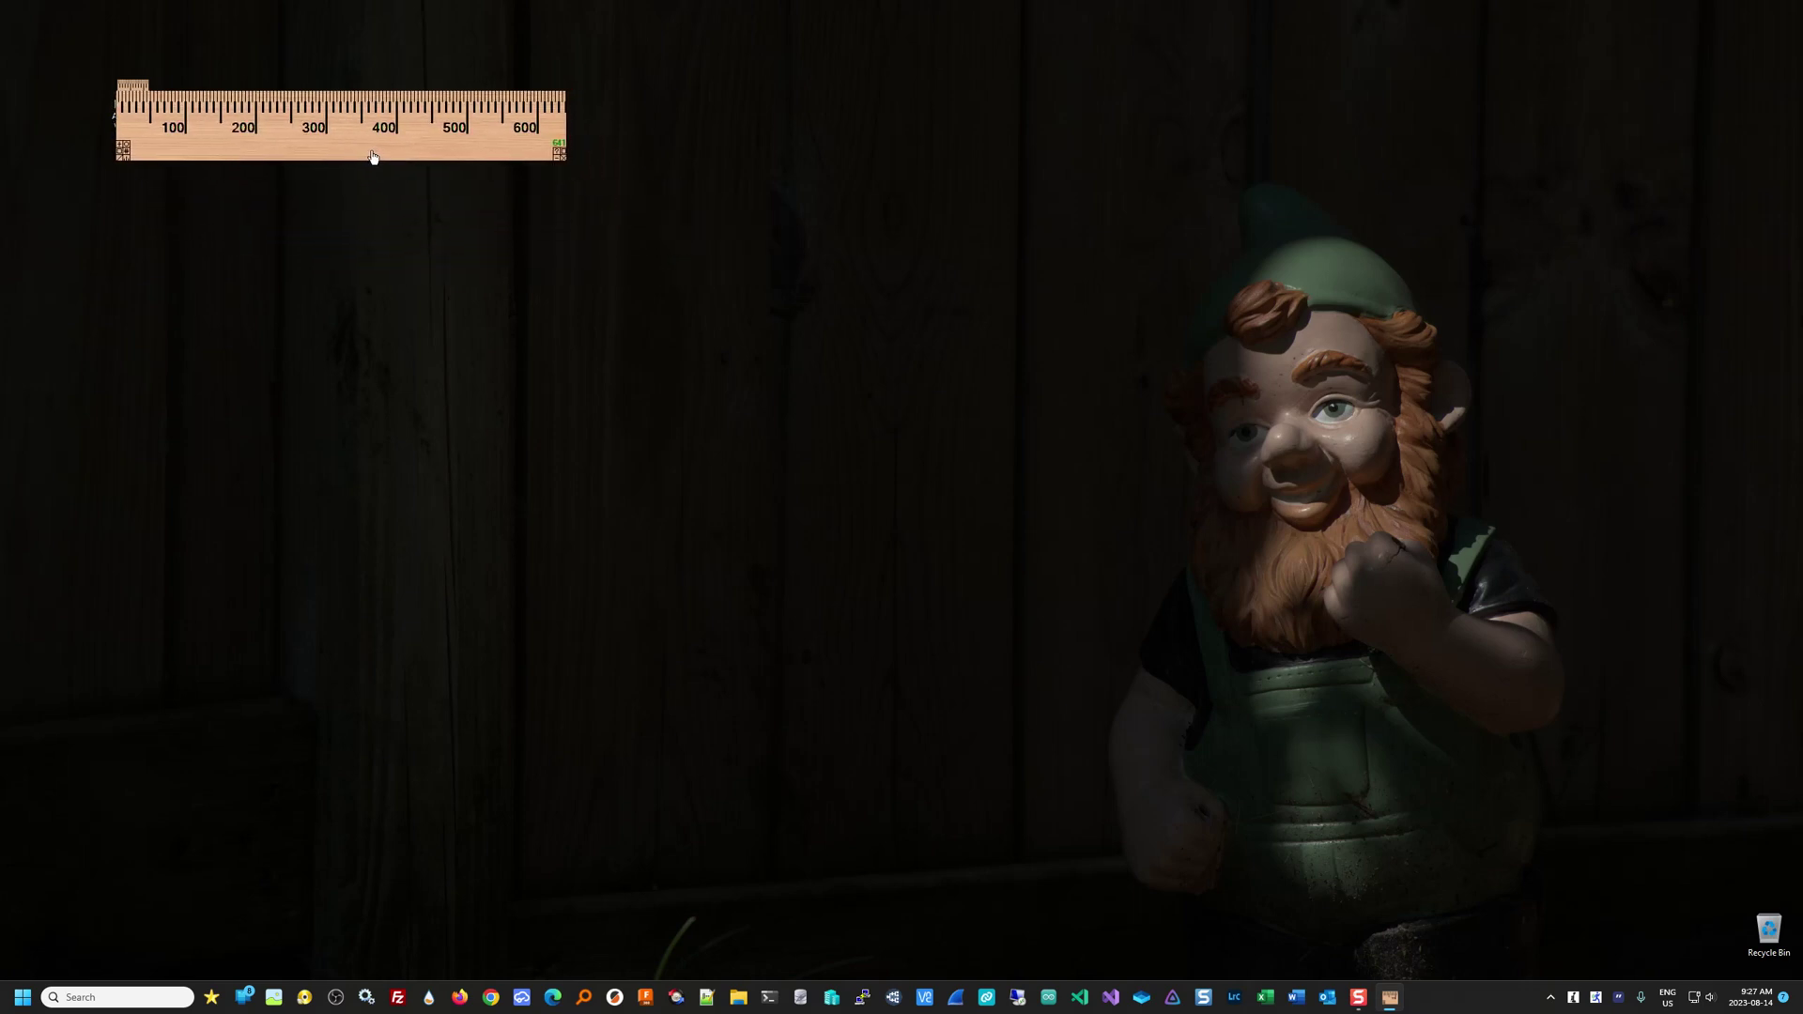
click(148, 100)
Step: Move the ruler onto open desktop, set the measuring line at 356, and view the options/help window
drag(249, 157, 469, 226)
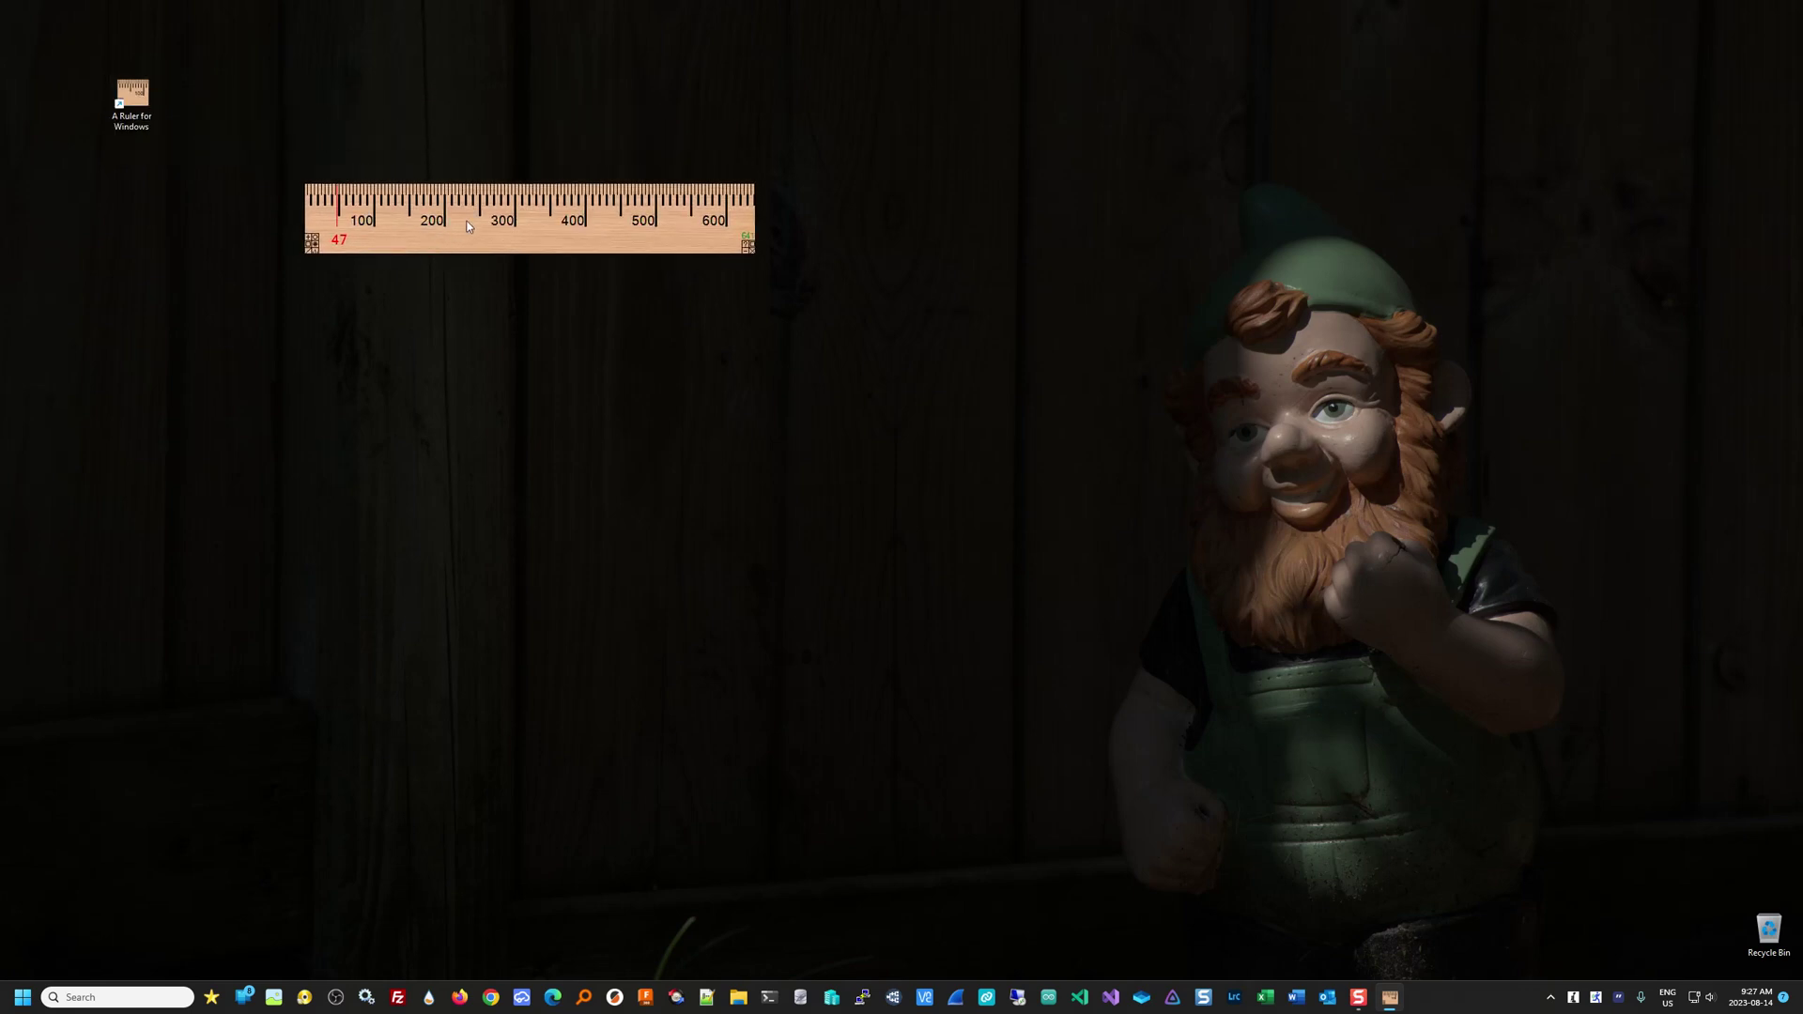
click(486, 197)
click(555, 197)
click(747, 248)
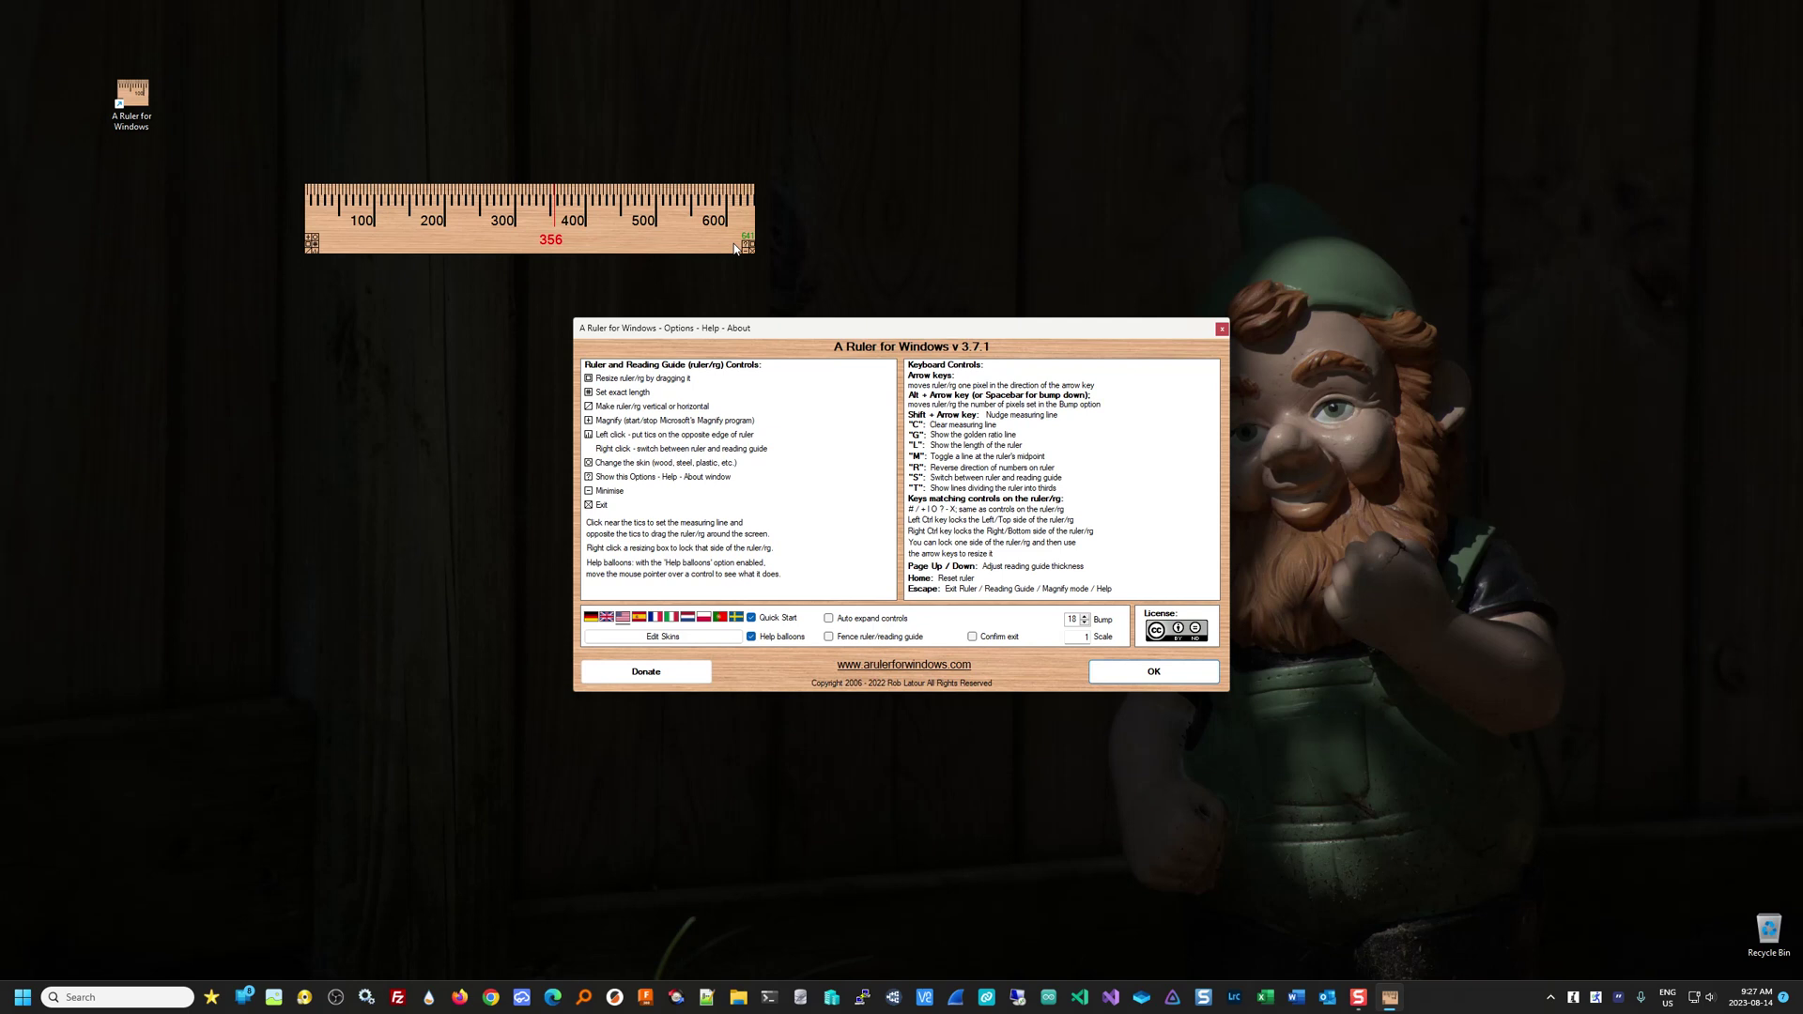
click(1152, 673)
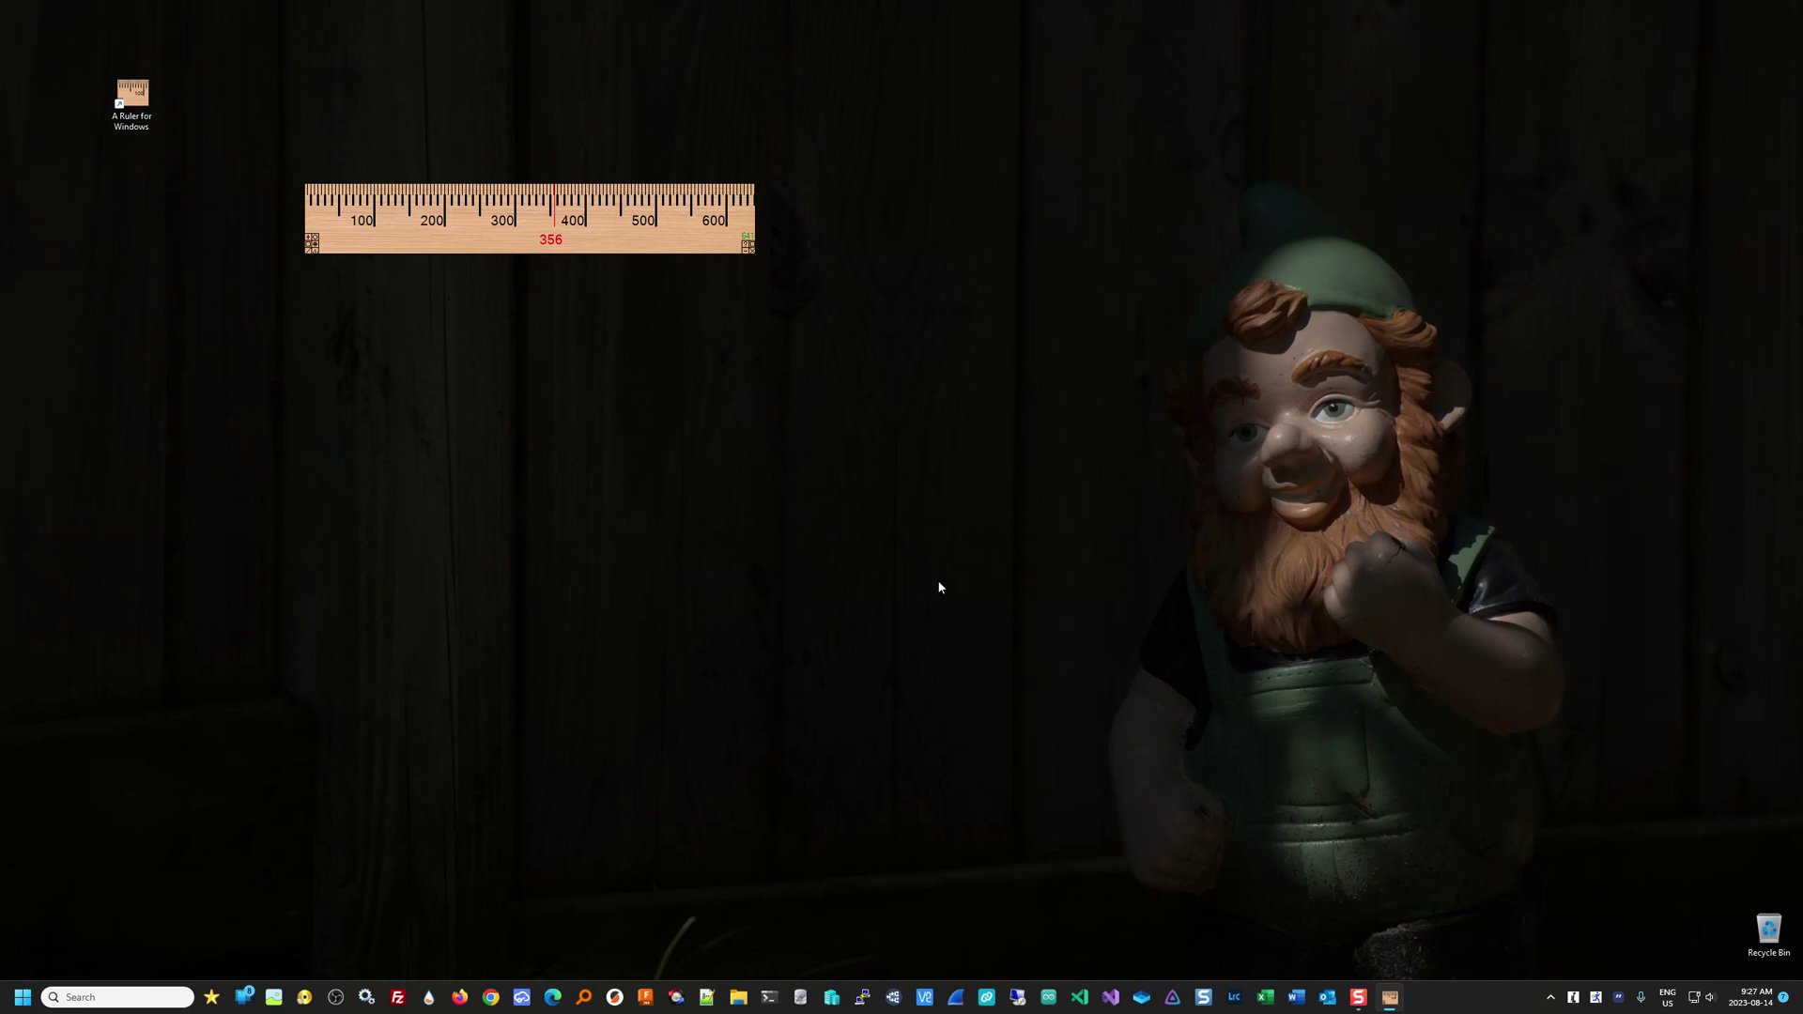
Step: Clear the measuring line, then try vertical/horizontal orientation and top/bottom tick sides
click(657, 200)
drag(627, 245, 770, 266)
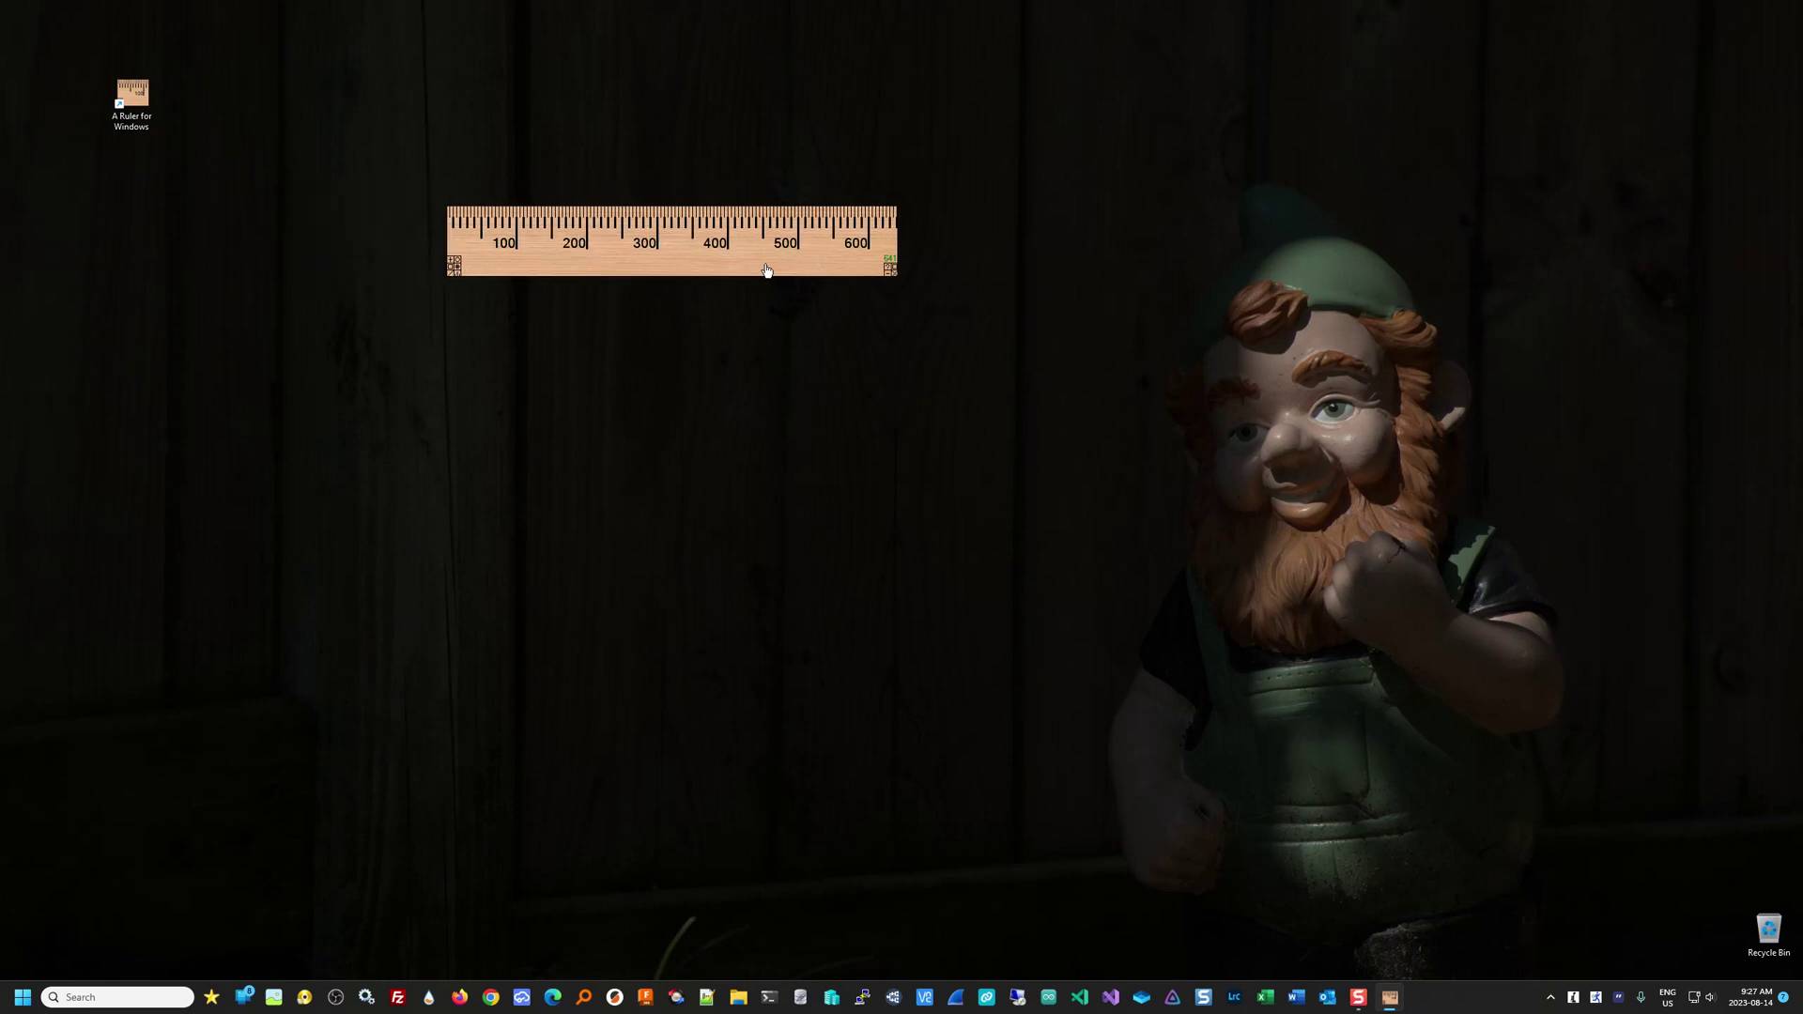
click(452, 275)
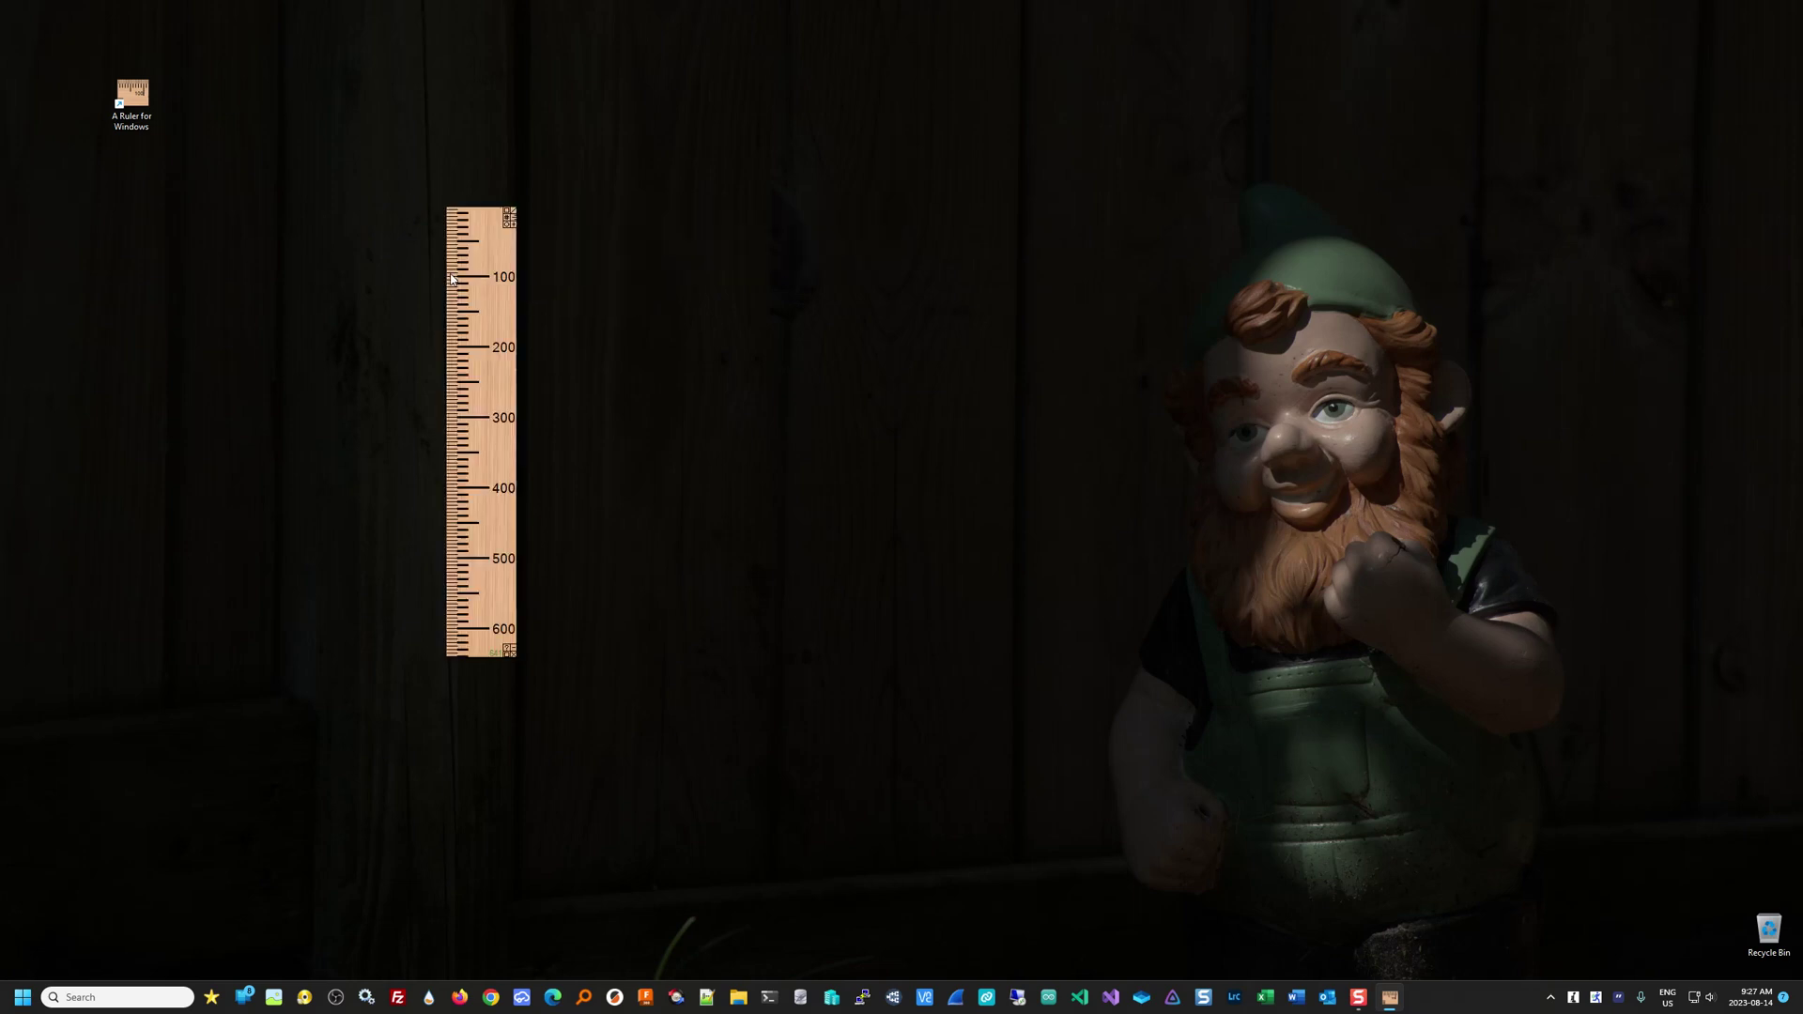
click(513, 214)
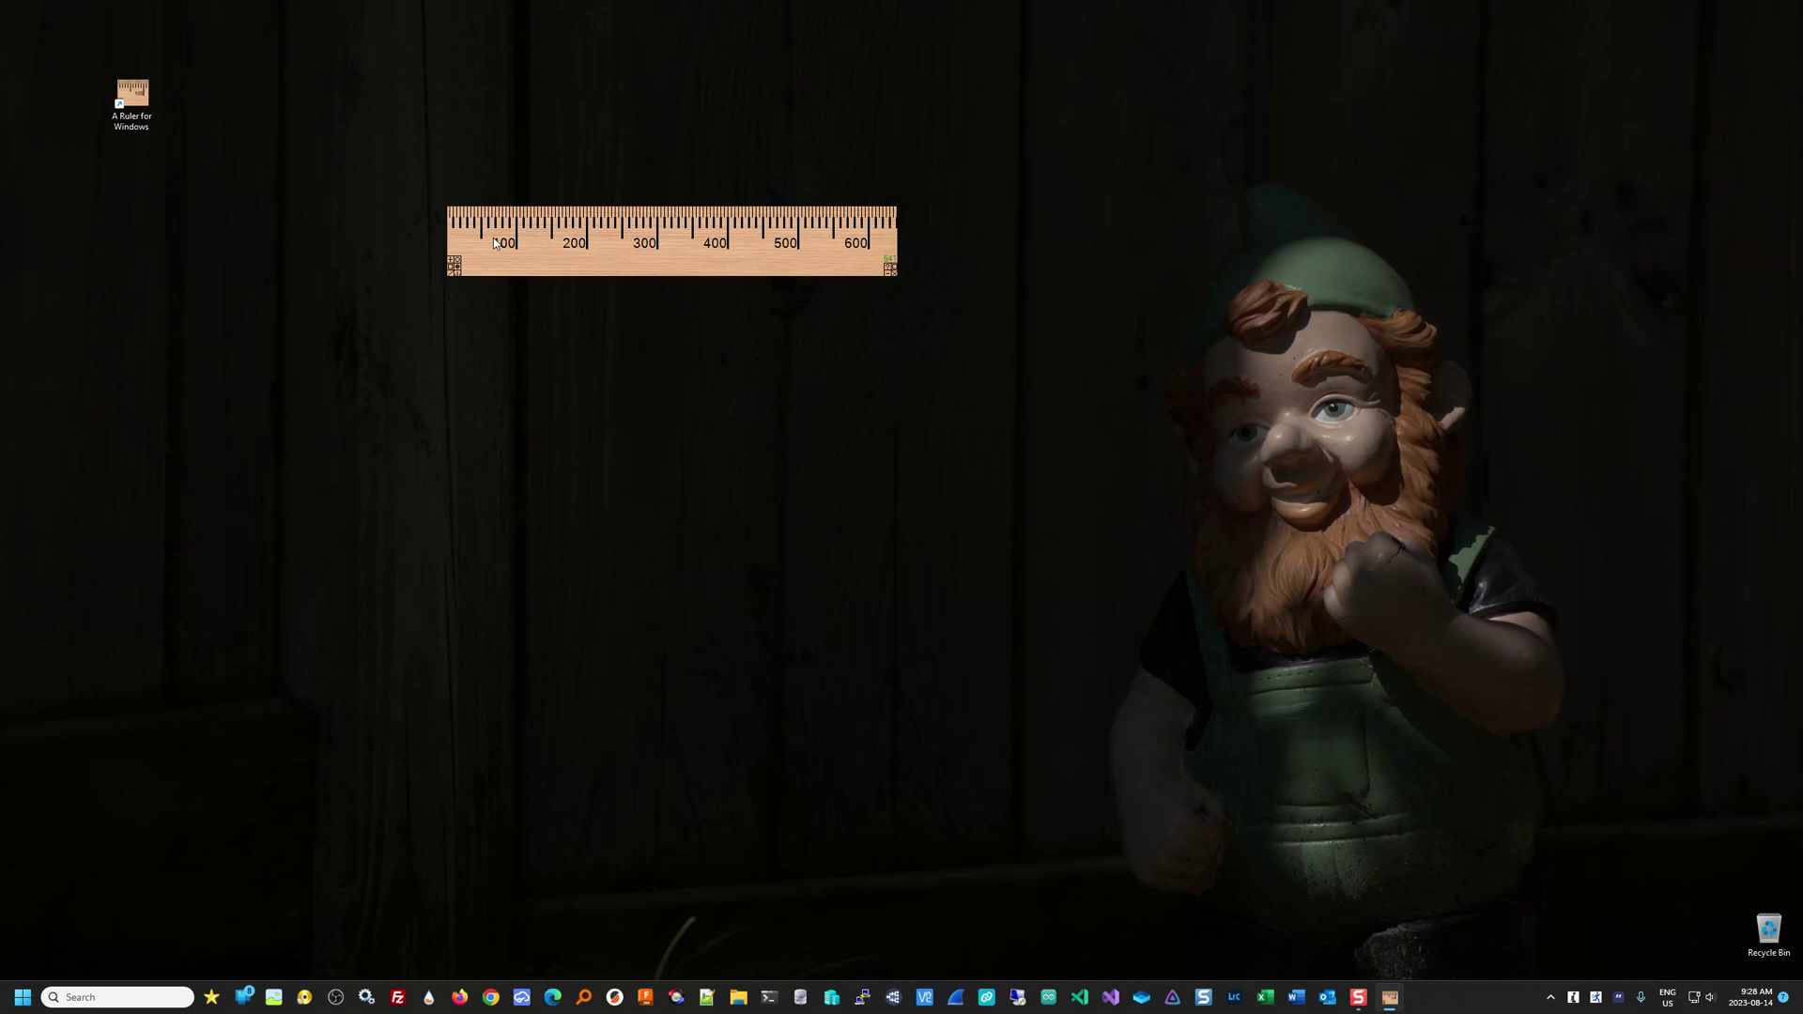
key(v)
key(v)
click(457, 274)
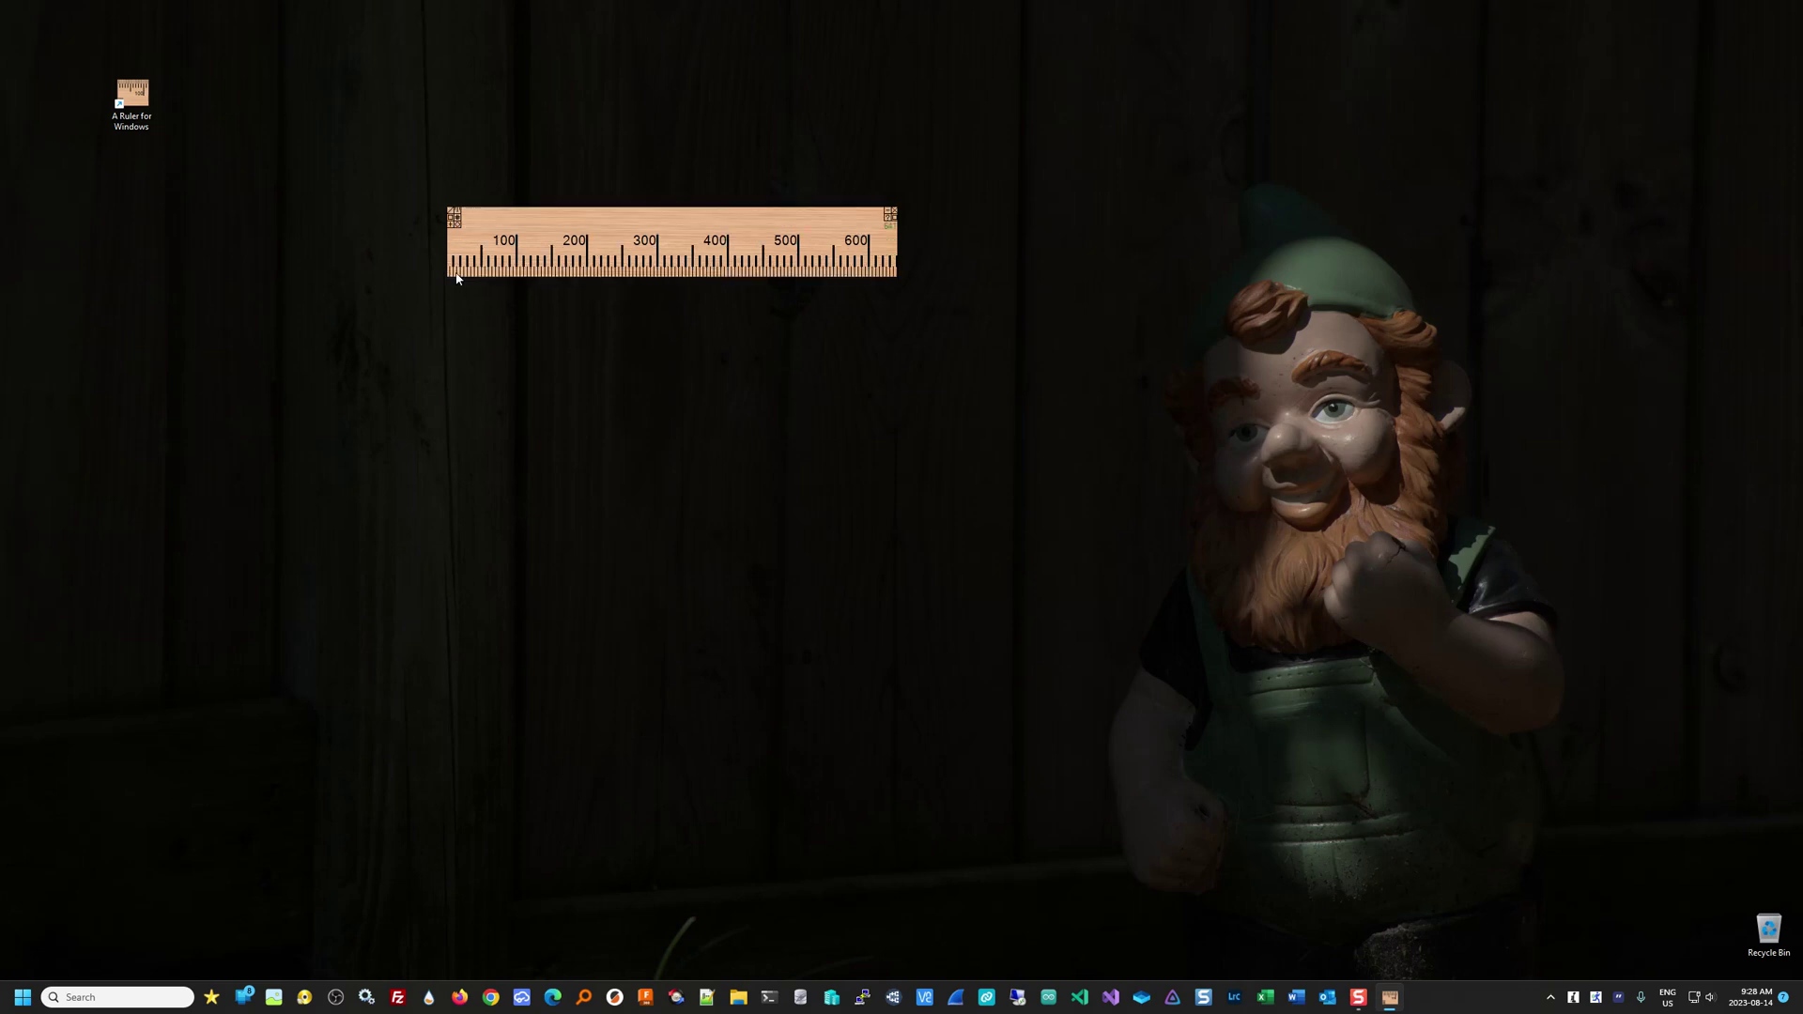
click(455, 214)
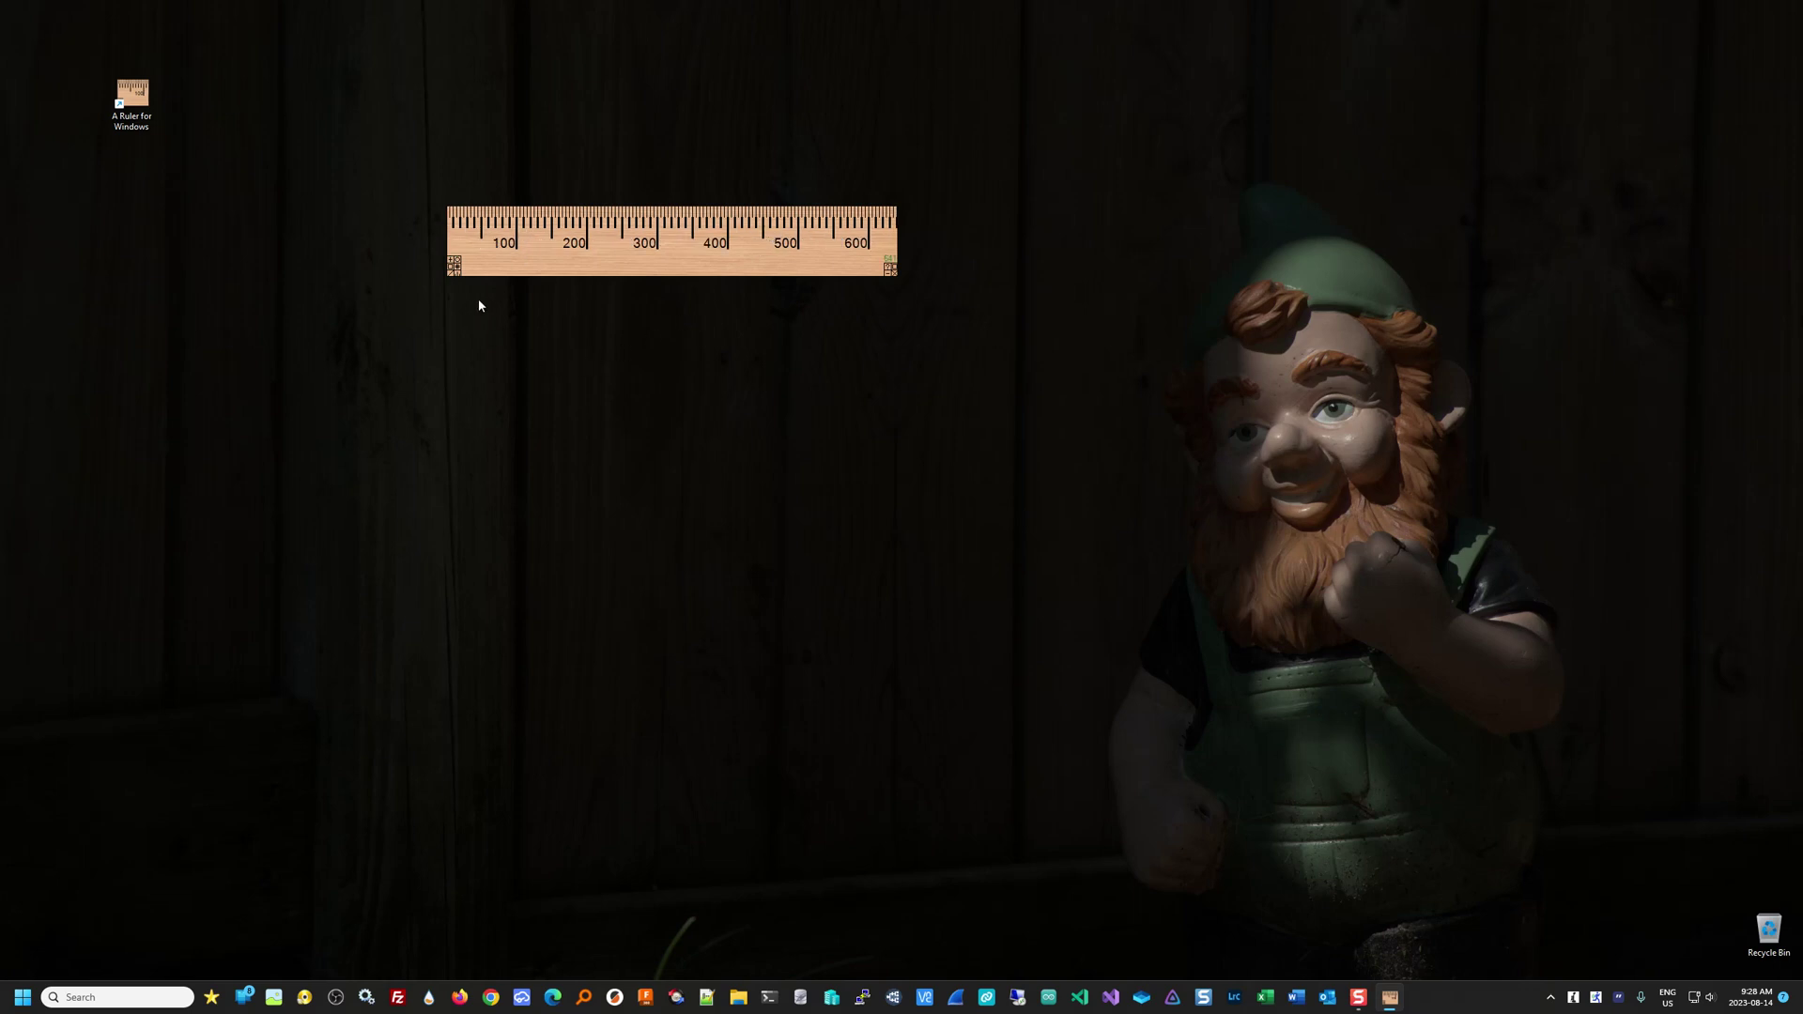
Step: Stretch the ruler's ends horizontally and vertically until it runs past 700, ending horizontal
drag(451, 270, 408, 266)
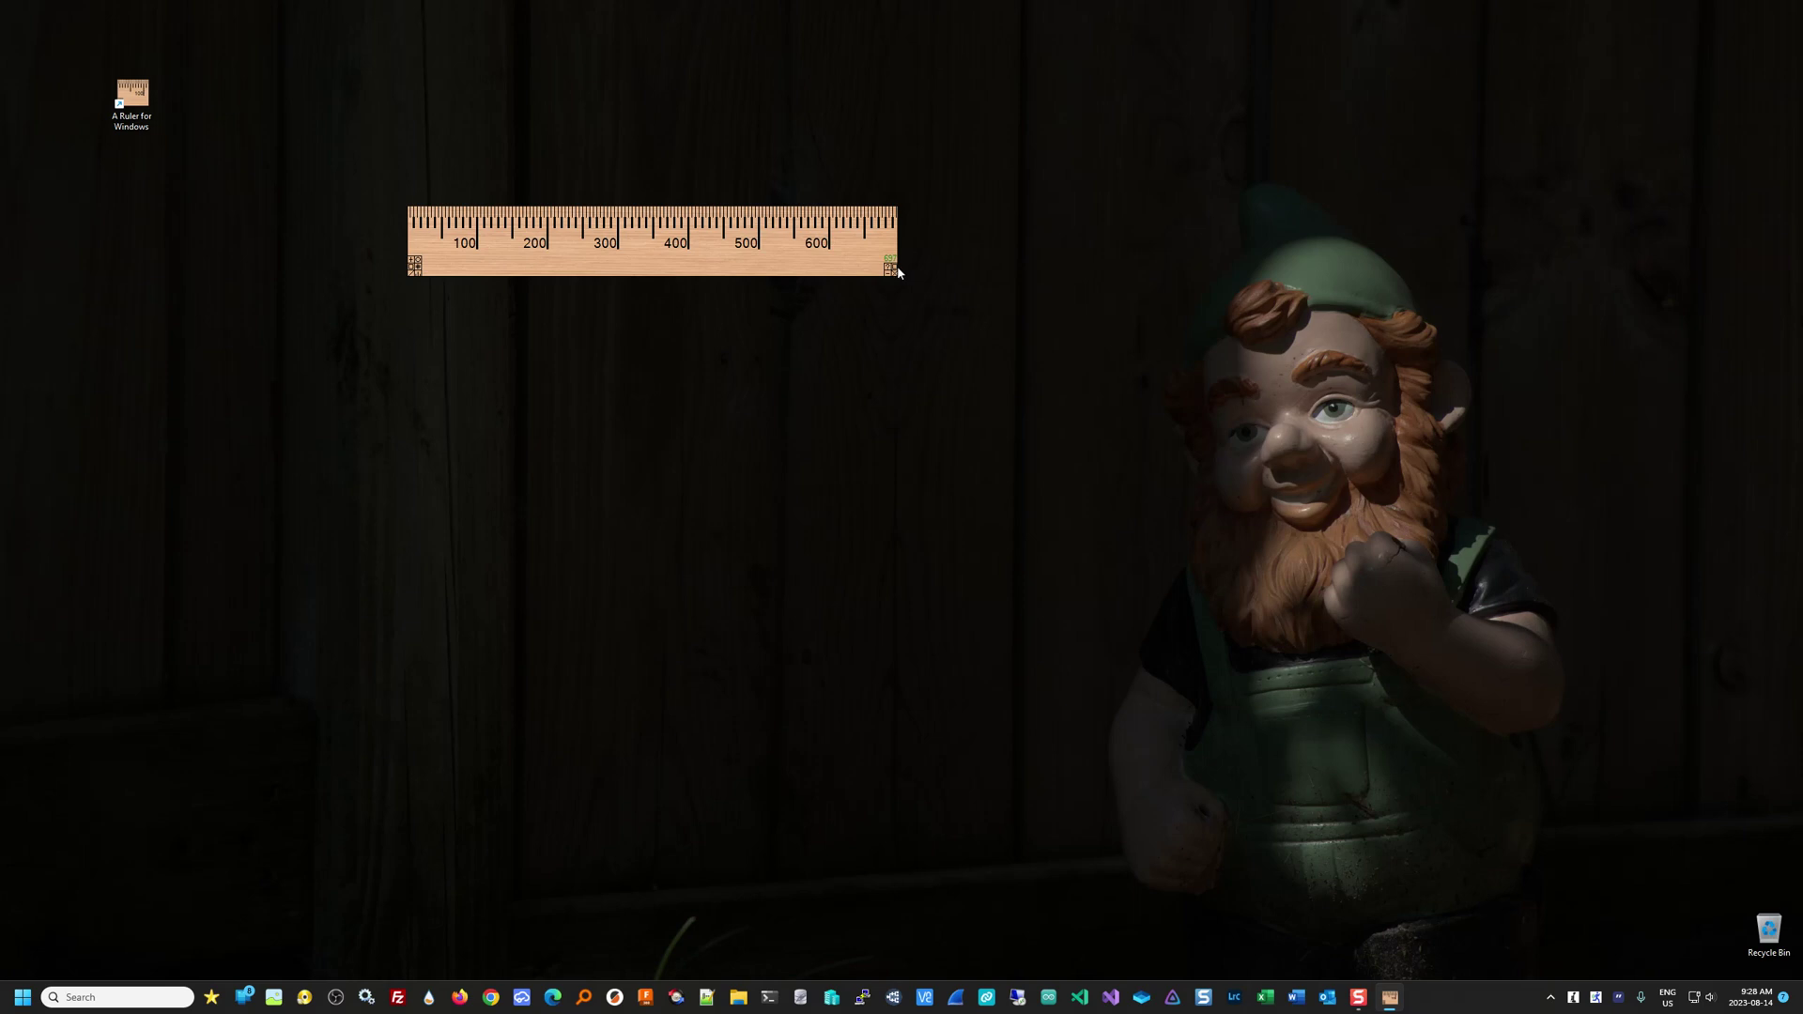
mouse_move(901, 270)
mouse_down()
mouse_move(1080, 270)
mouse_move(892, 267)
mouse_up()
key(r)
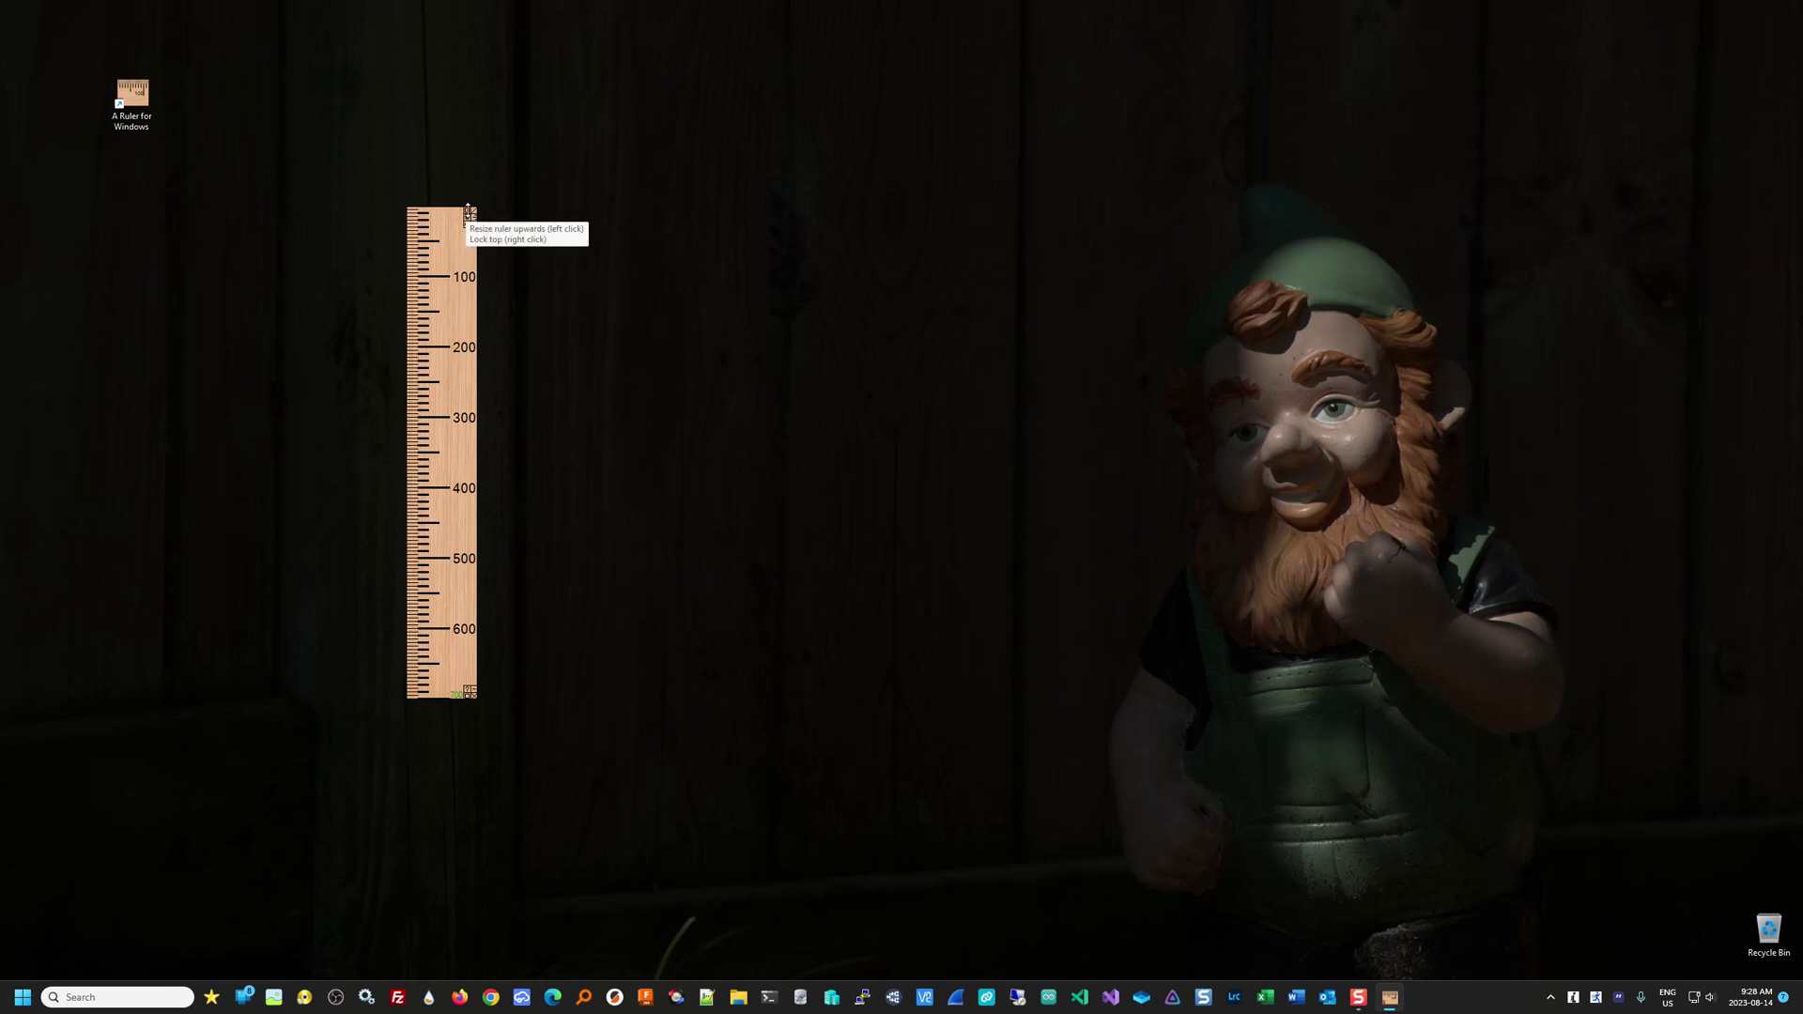
drag(469, 218, 469, 178)
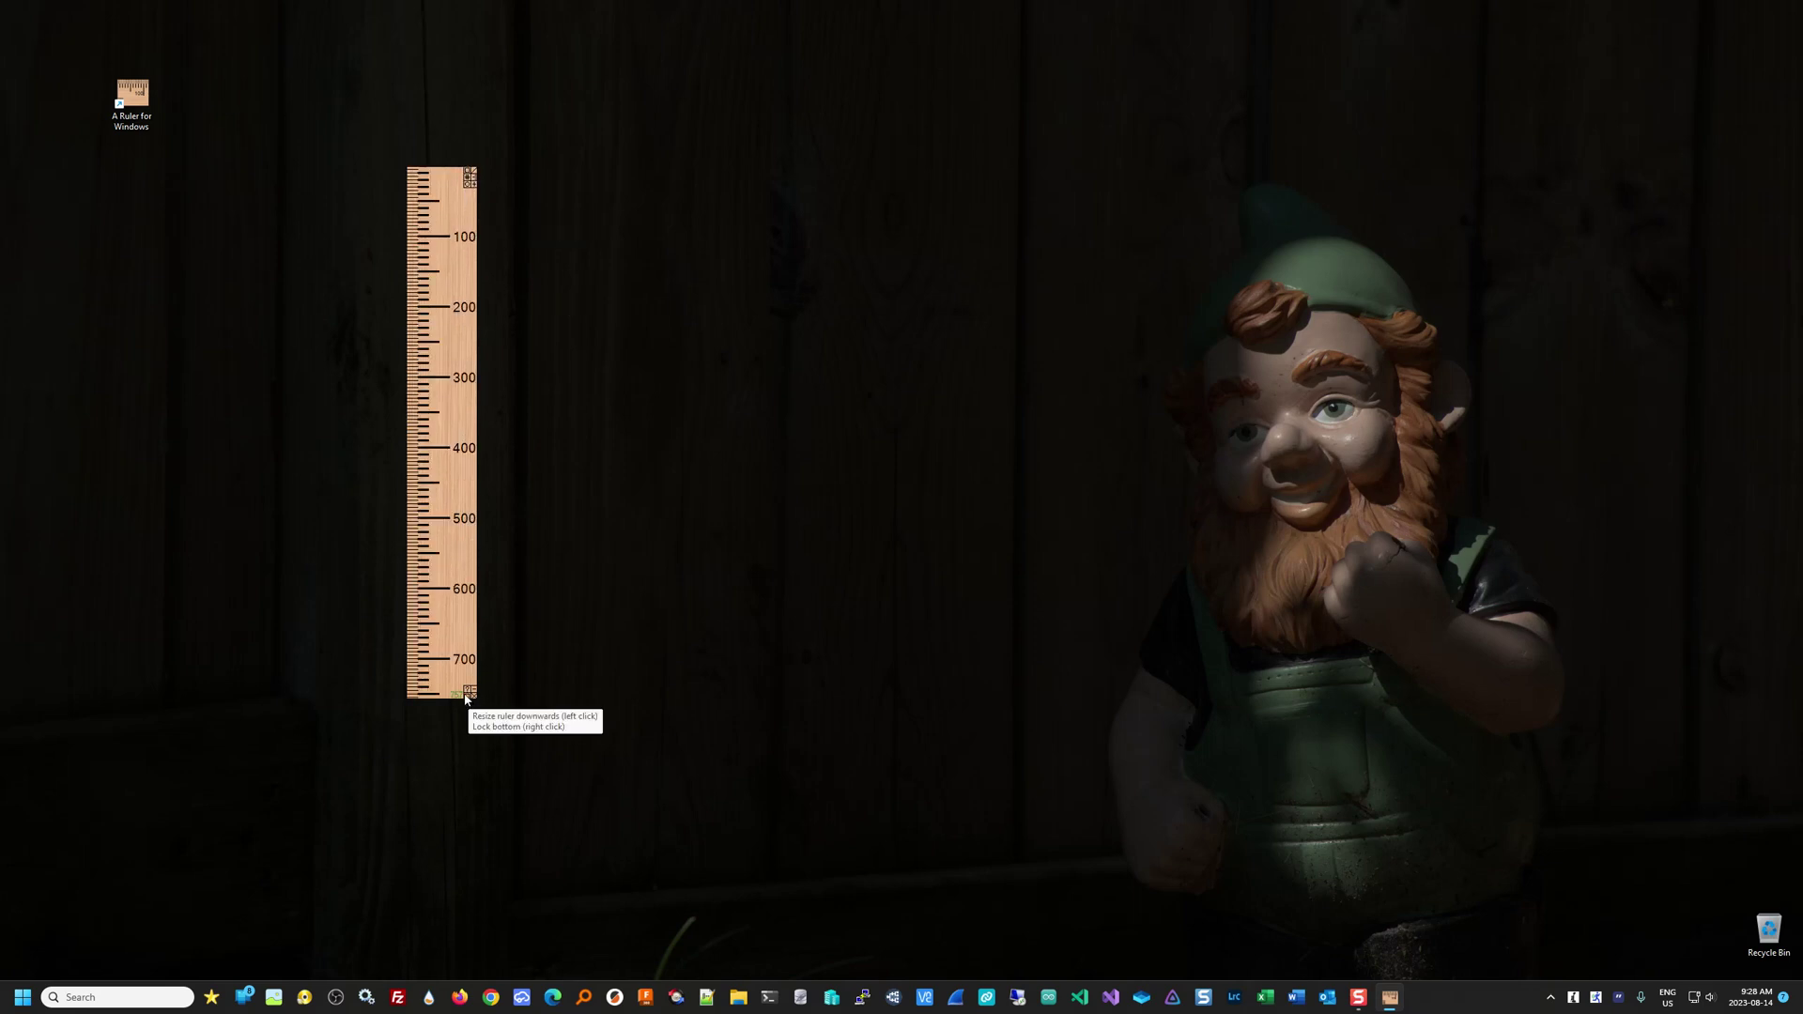
drag(467, 698, 467, 733)
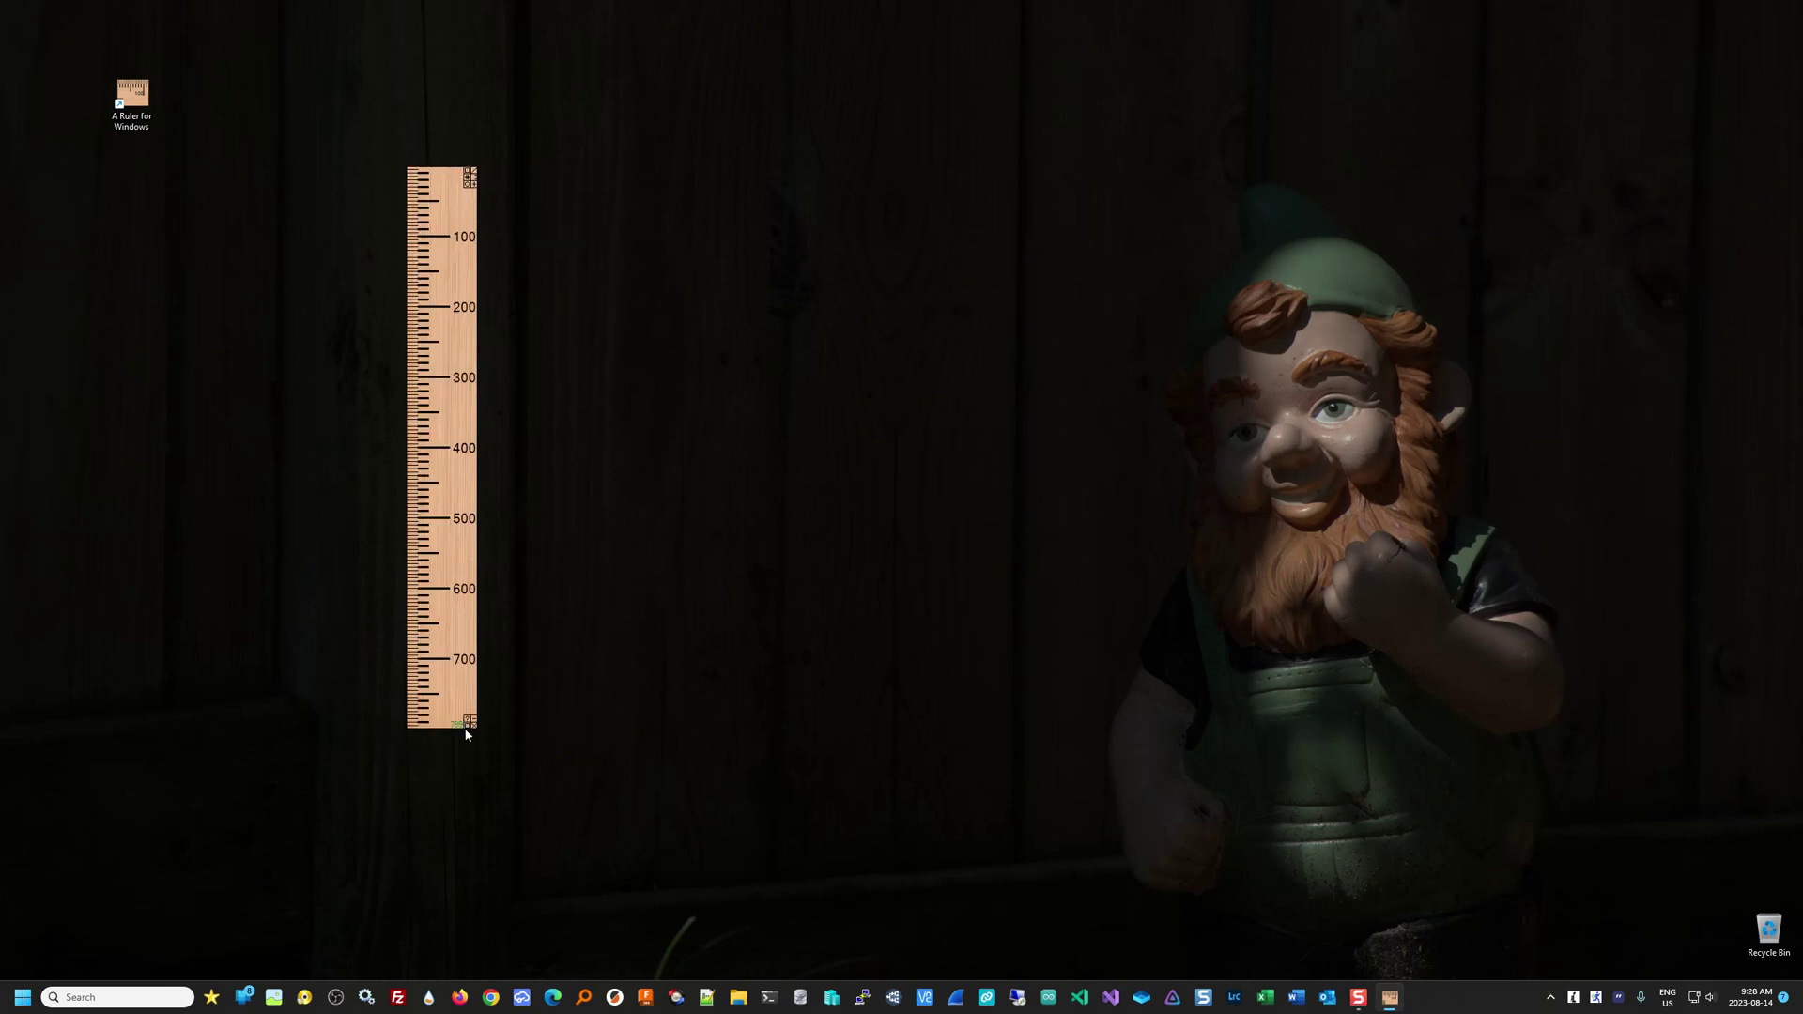
key(space)
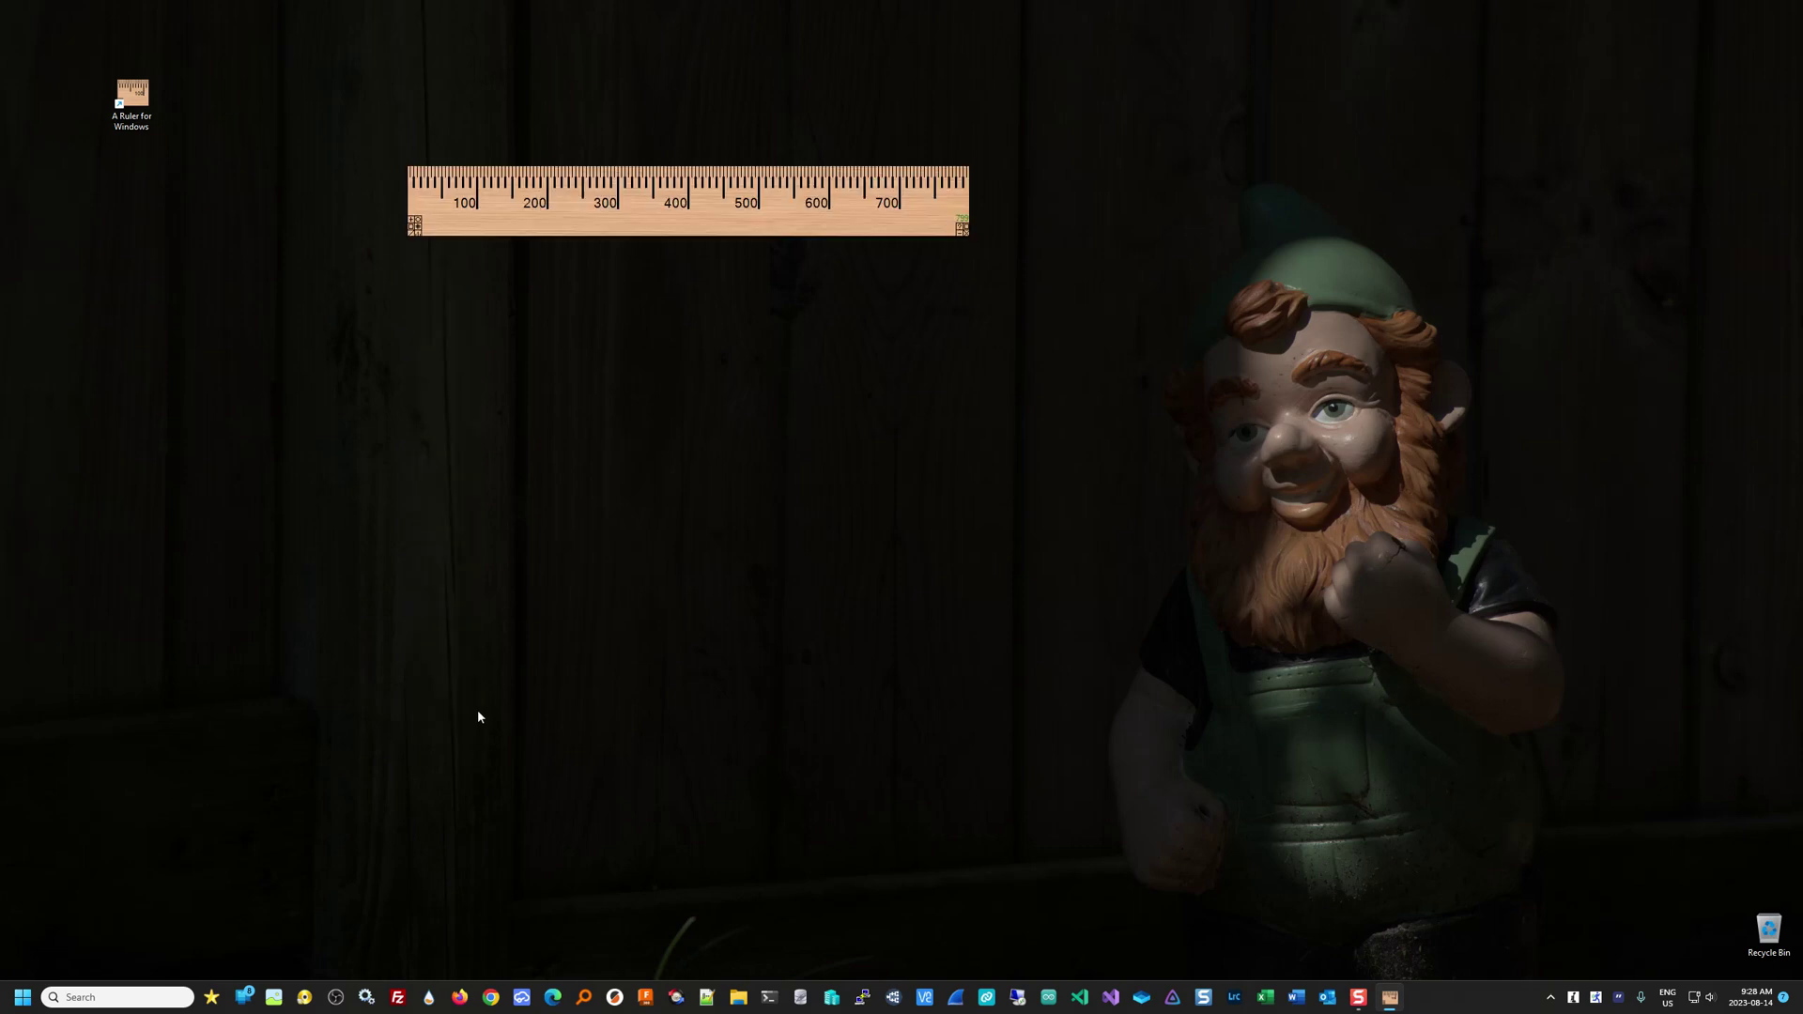
Step: Set the ruler length to 900 and move it near the desktop's top-left
click(420, 230)
text(900)
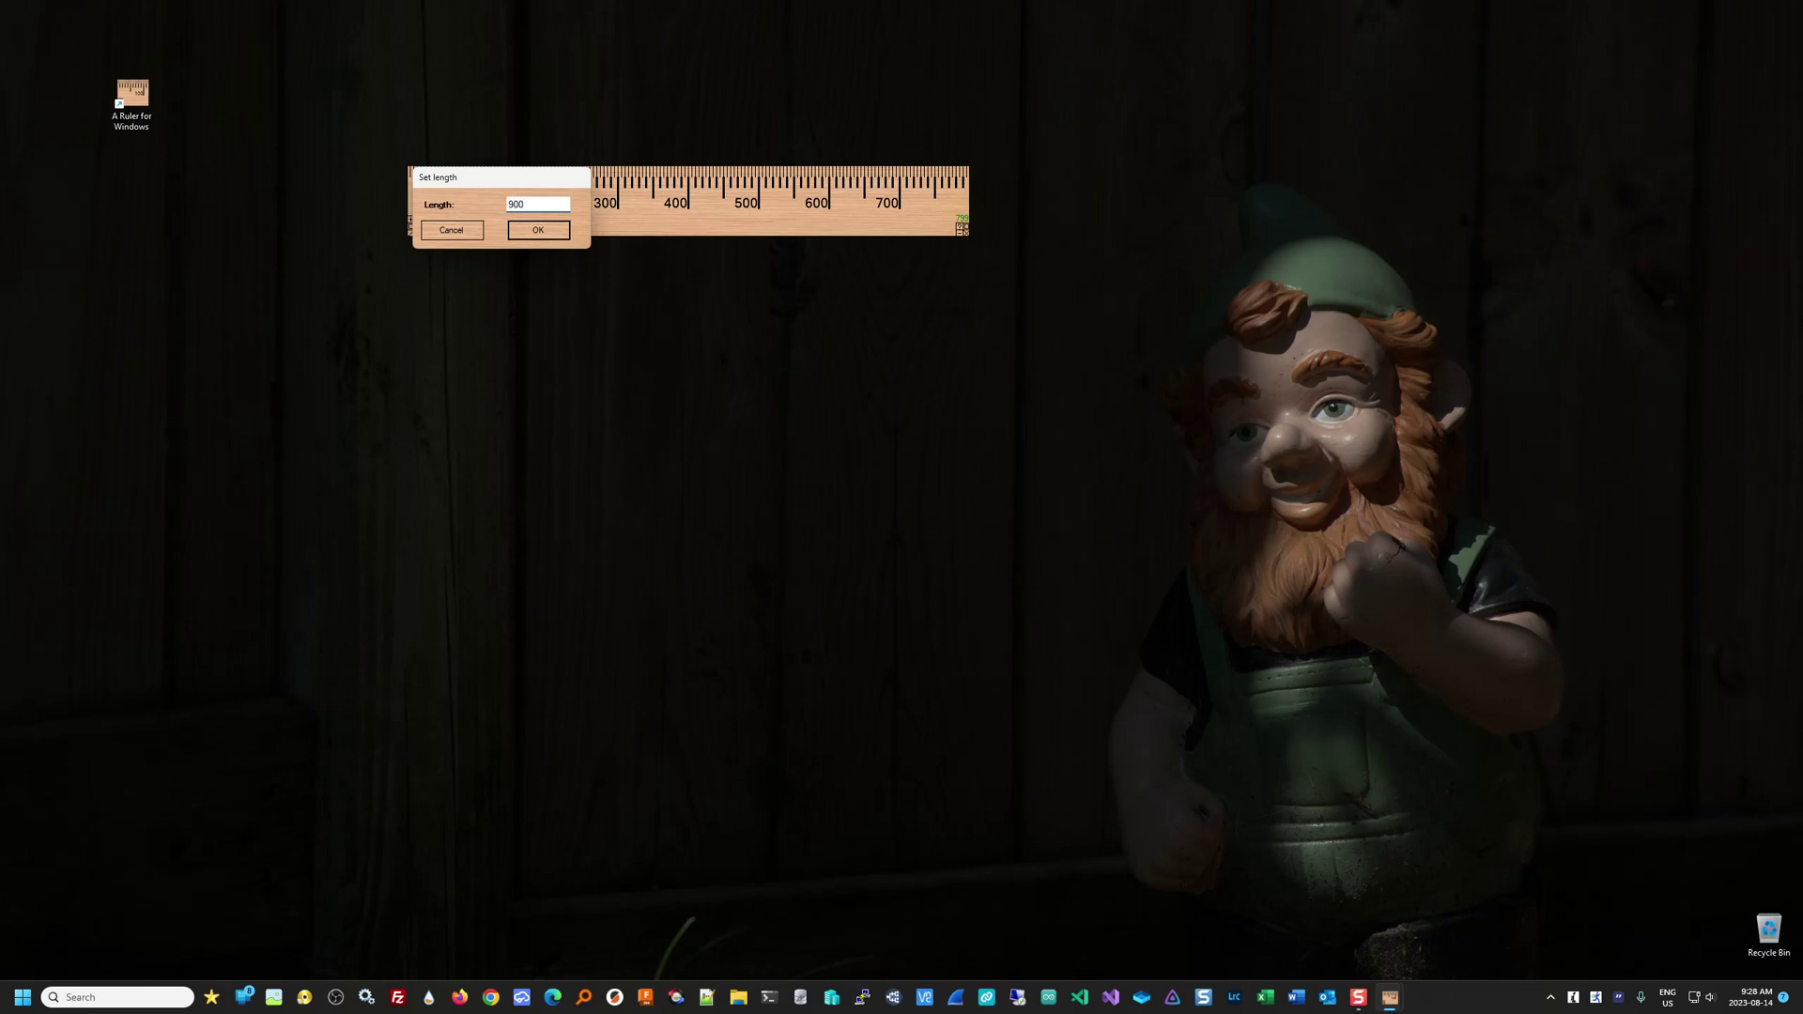
key(Return)
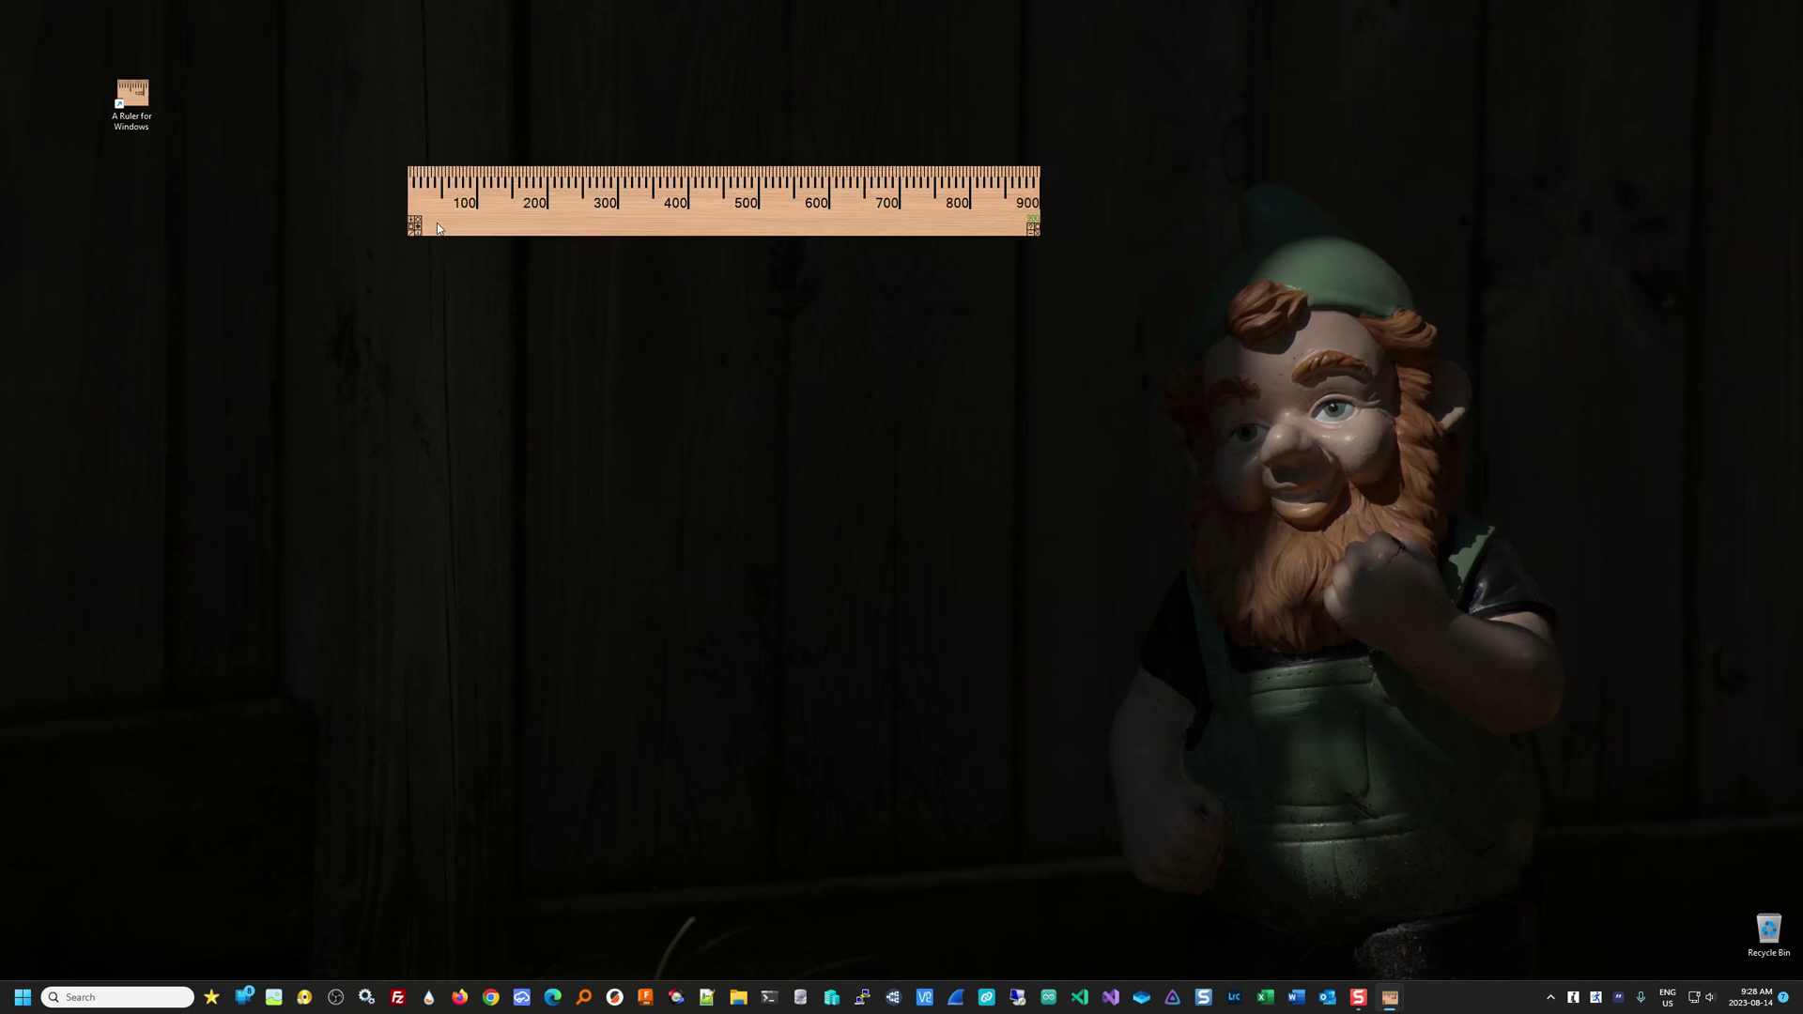
drag(468, 227, 159, 159)
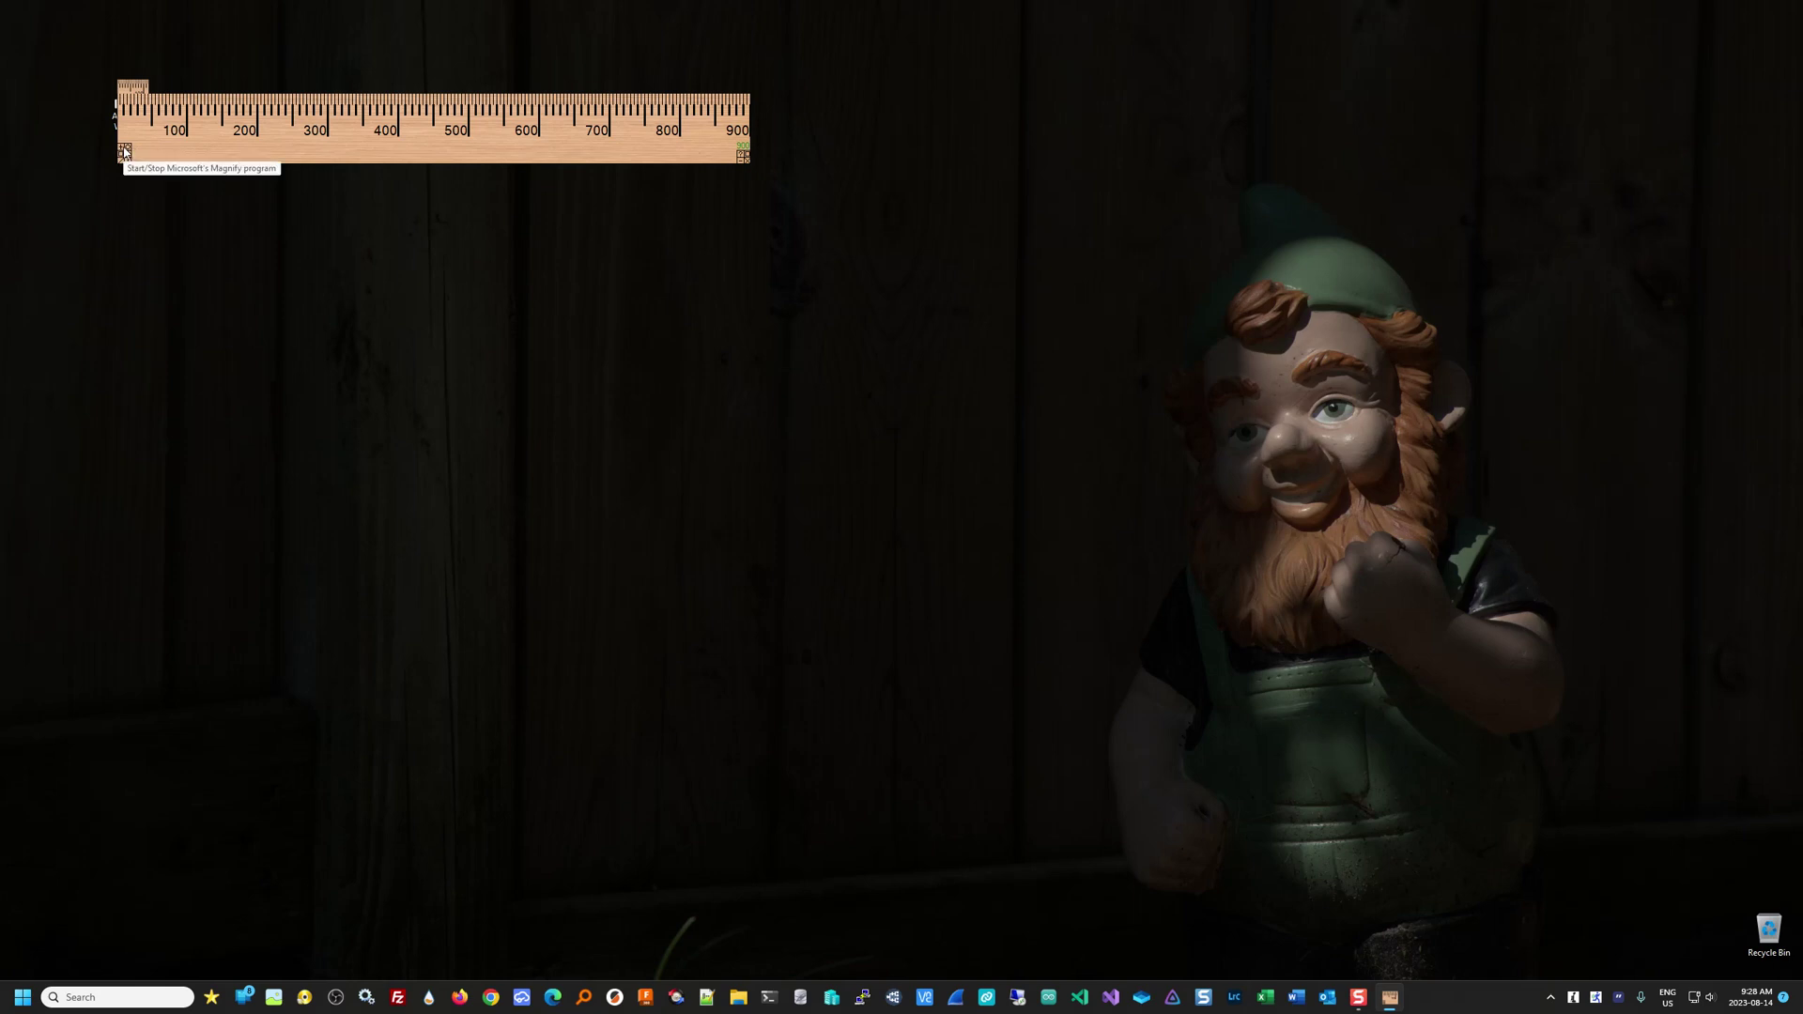
Step: Under the magnifier, place the red marker and nudge it to 50, then turn Magnify off
click(123, 151)
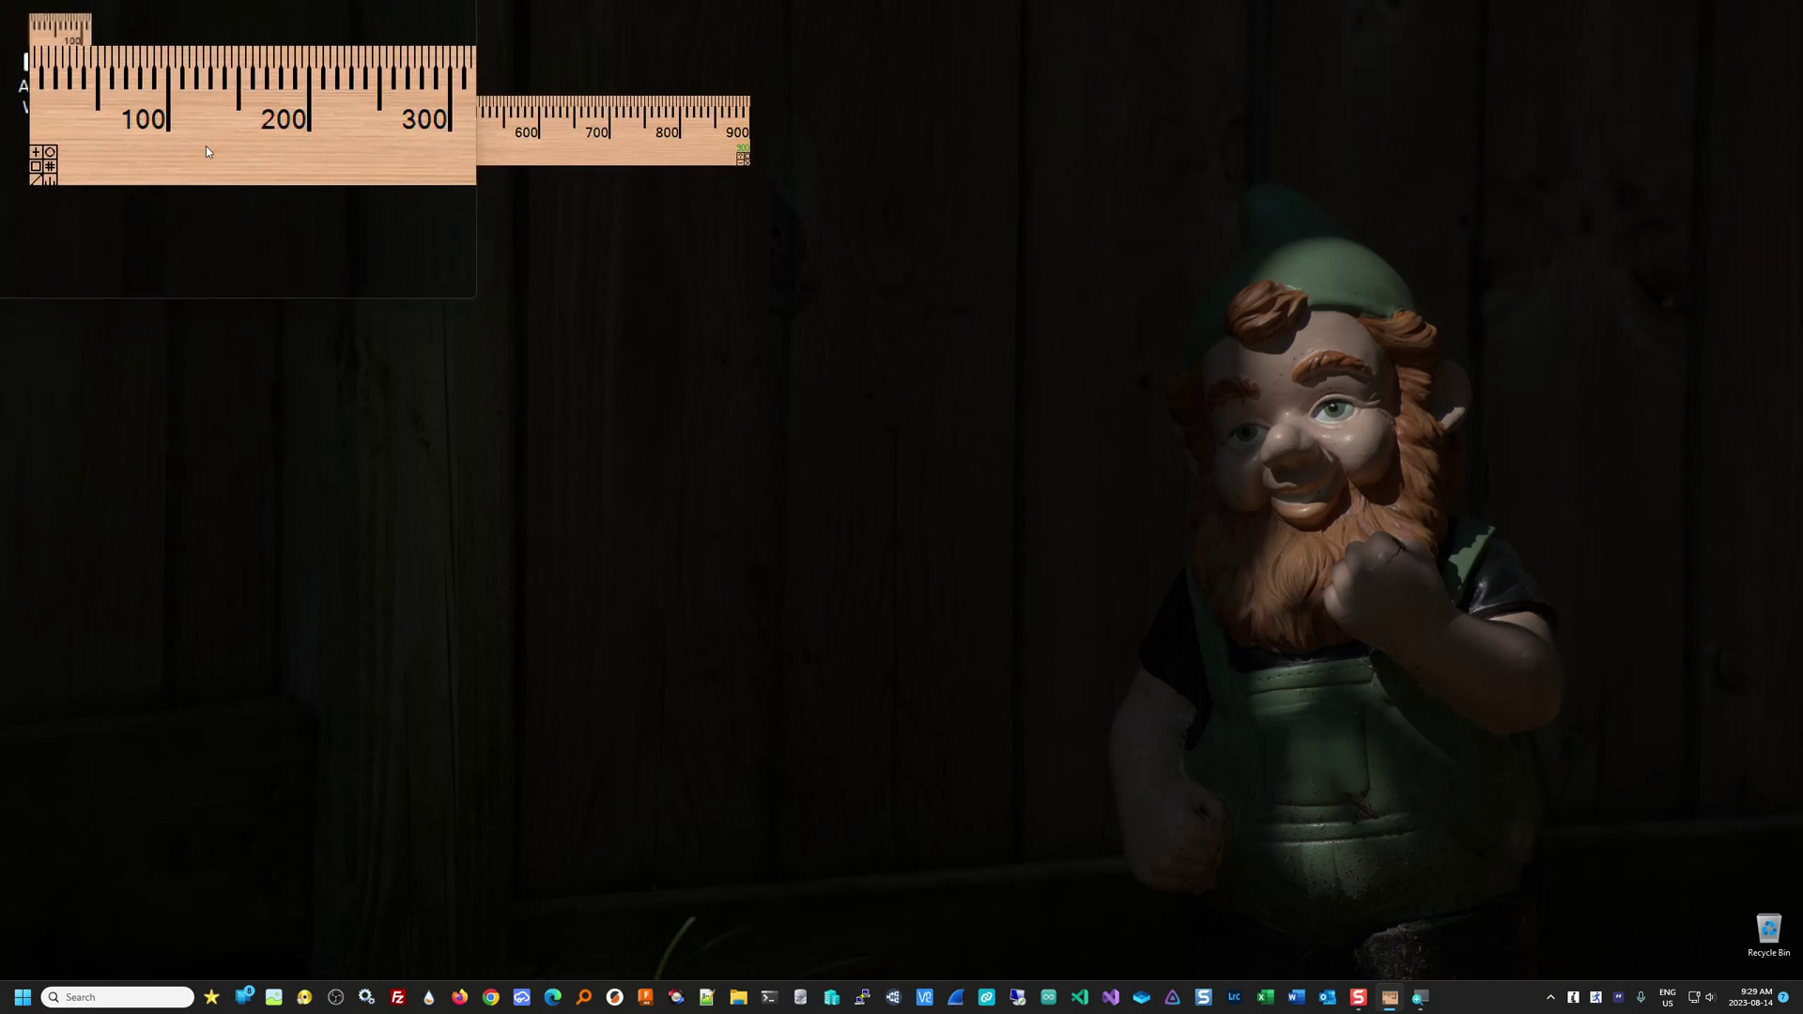
click(150, 106)
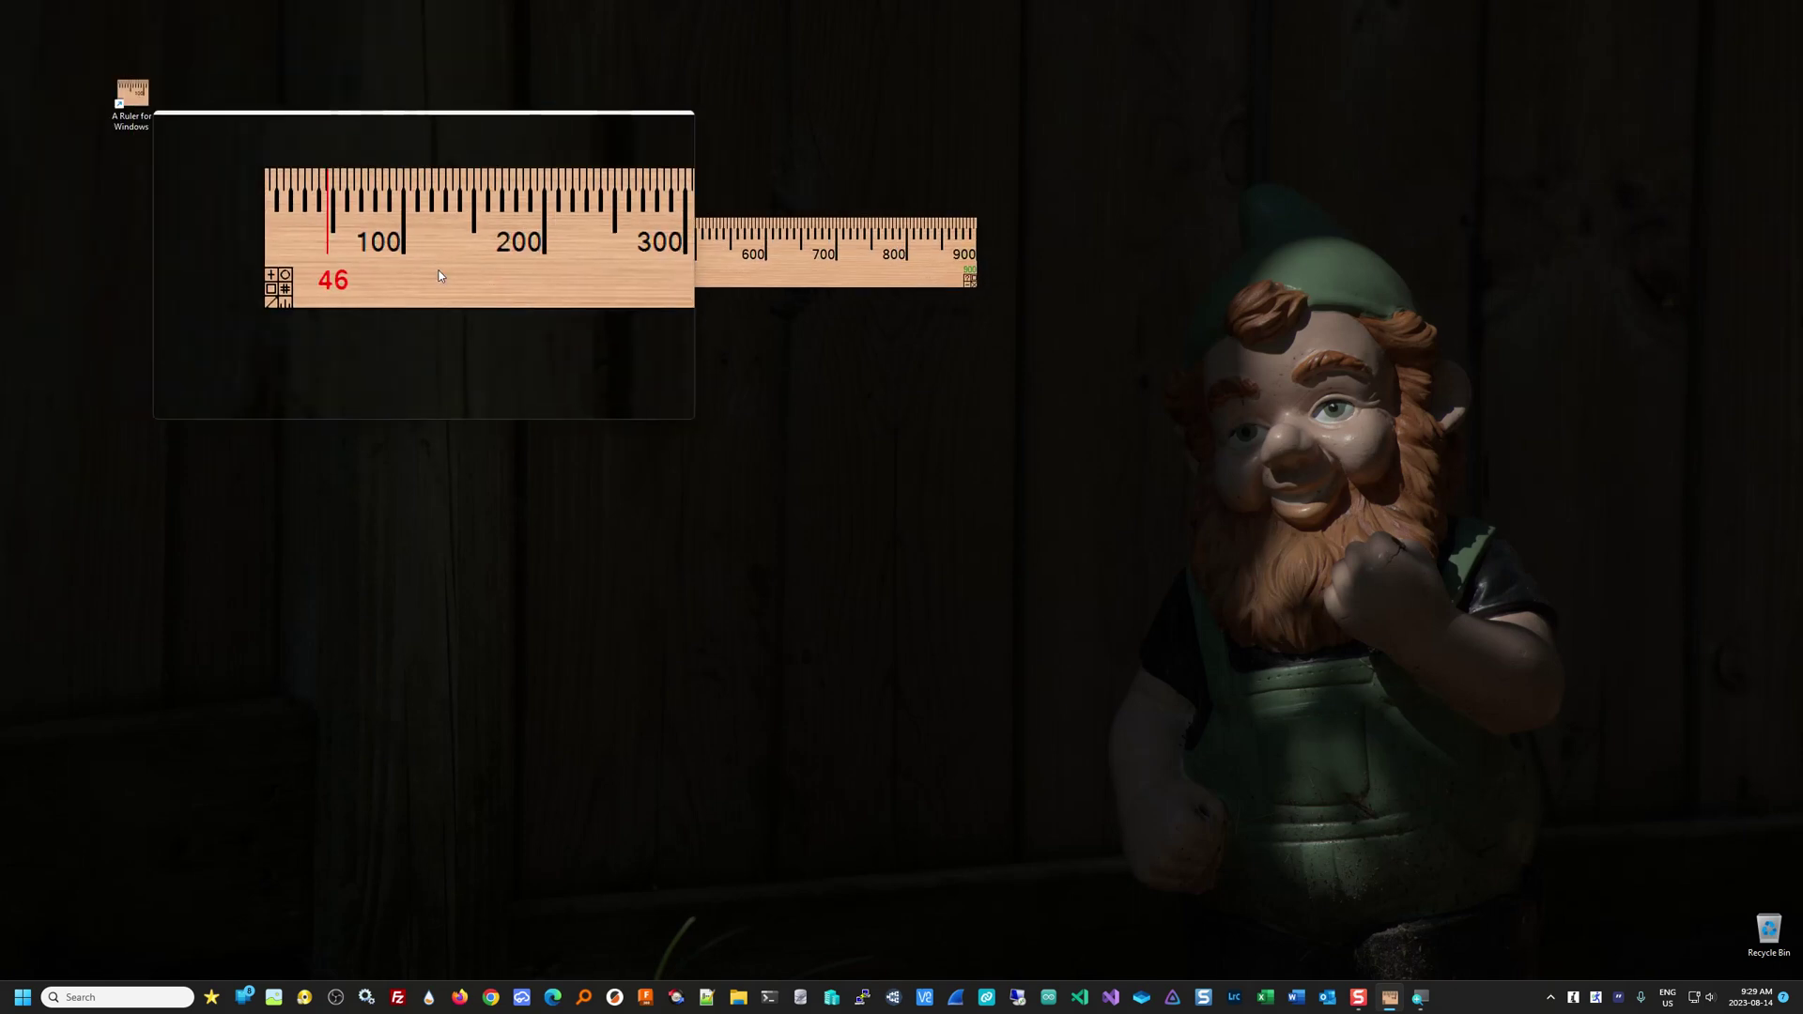
key(Left)
key(Left)
key(Left)
key(Left)
key(Left)
key(Left)
key(Left)
key(Left)
key(Left)
key(Left)
key(Left)
key(Left)
key(Left)
key(Left)
key(Left)
key(Left)
key(Left)
key(Left)
key(Left)
key(Left)
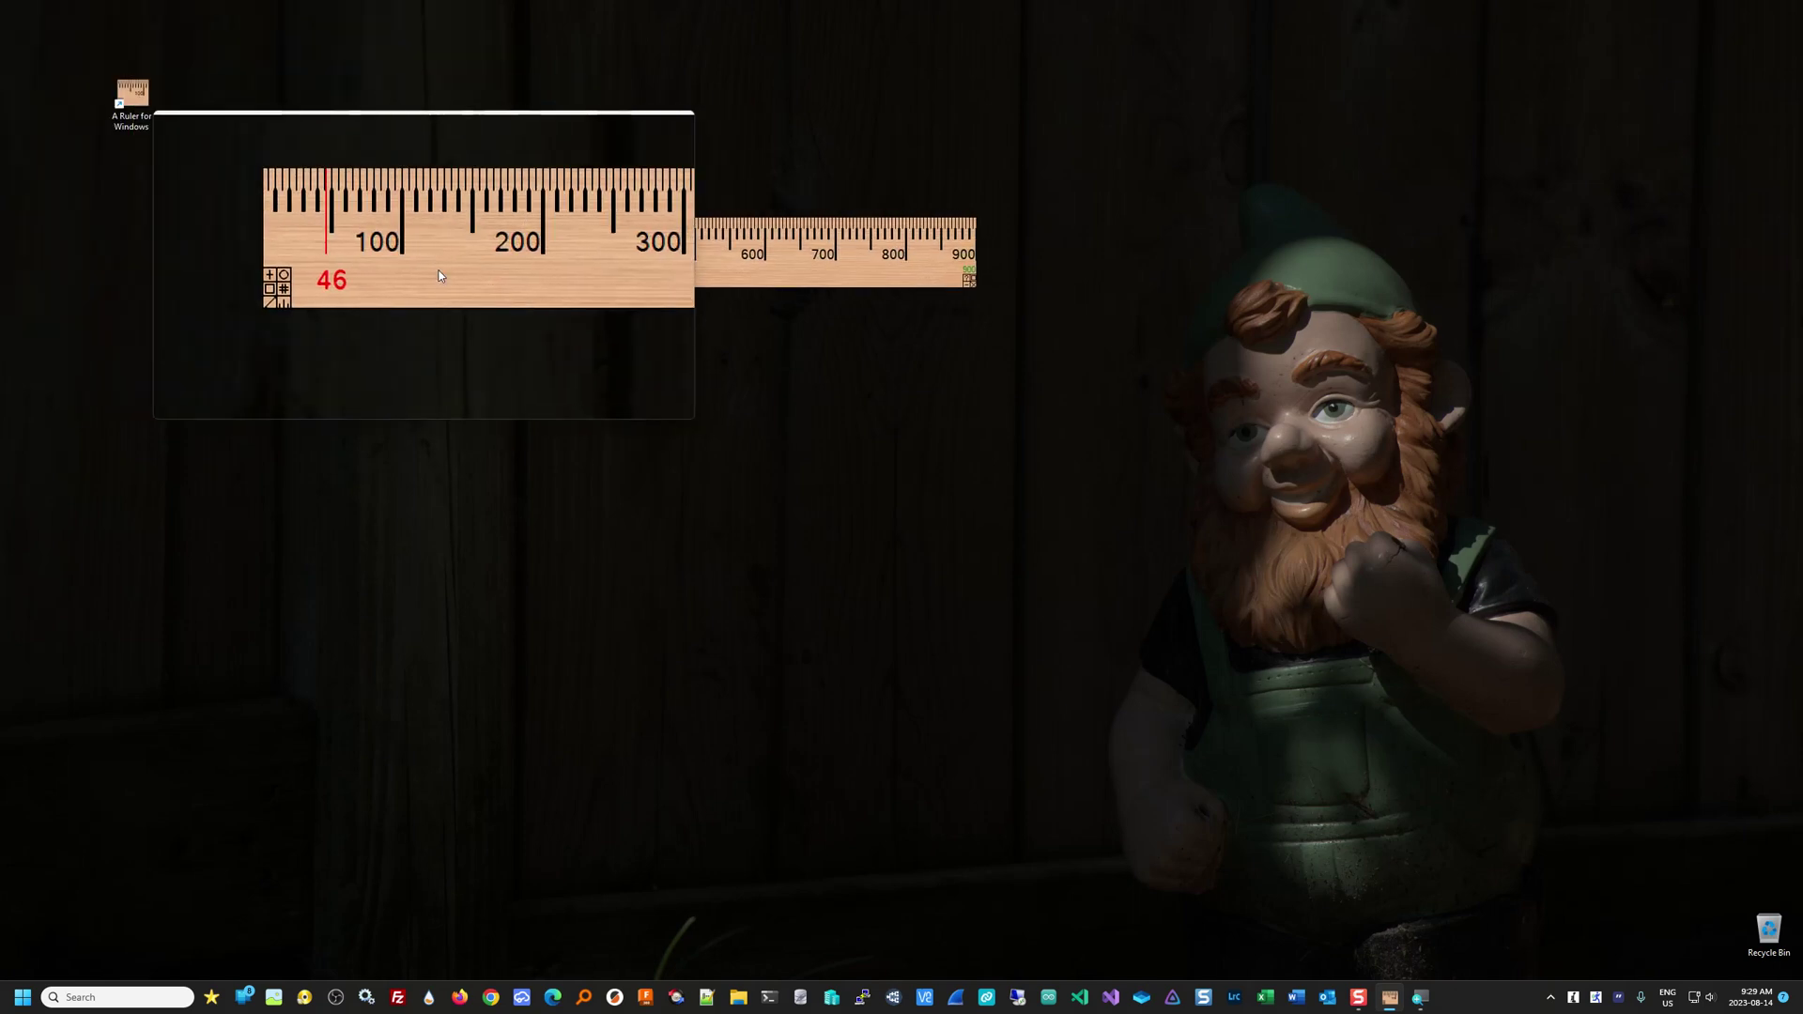
key(Right)
key(Right)
key(Right)
key(Right)
key(Right)
key(Right)
key(Right)
key(Right)
key(Right)
key(Right)
key(Right)
key(Right)
key(Right)
key(Right)
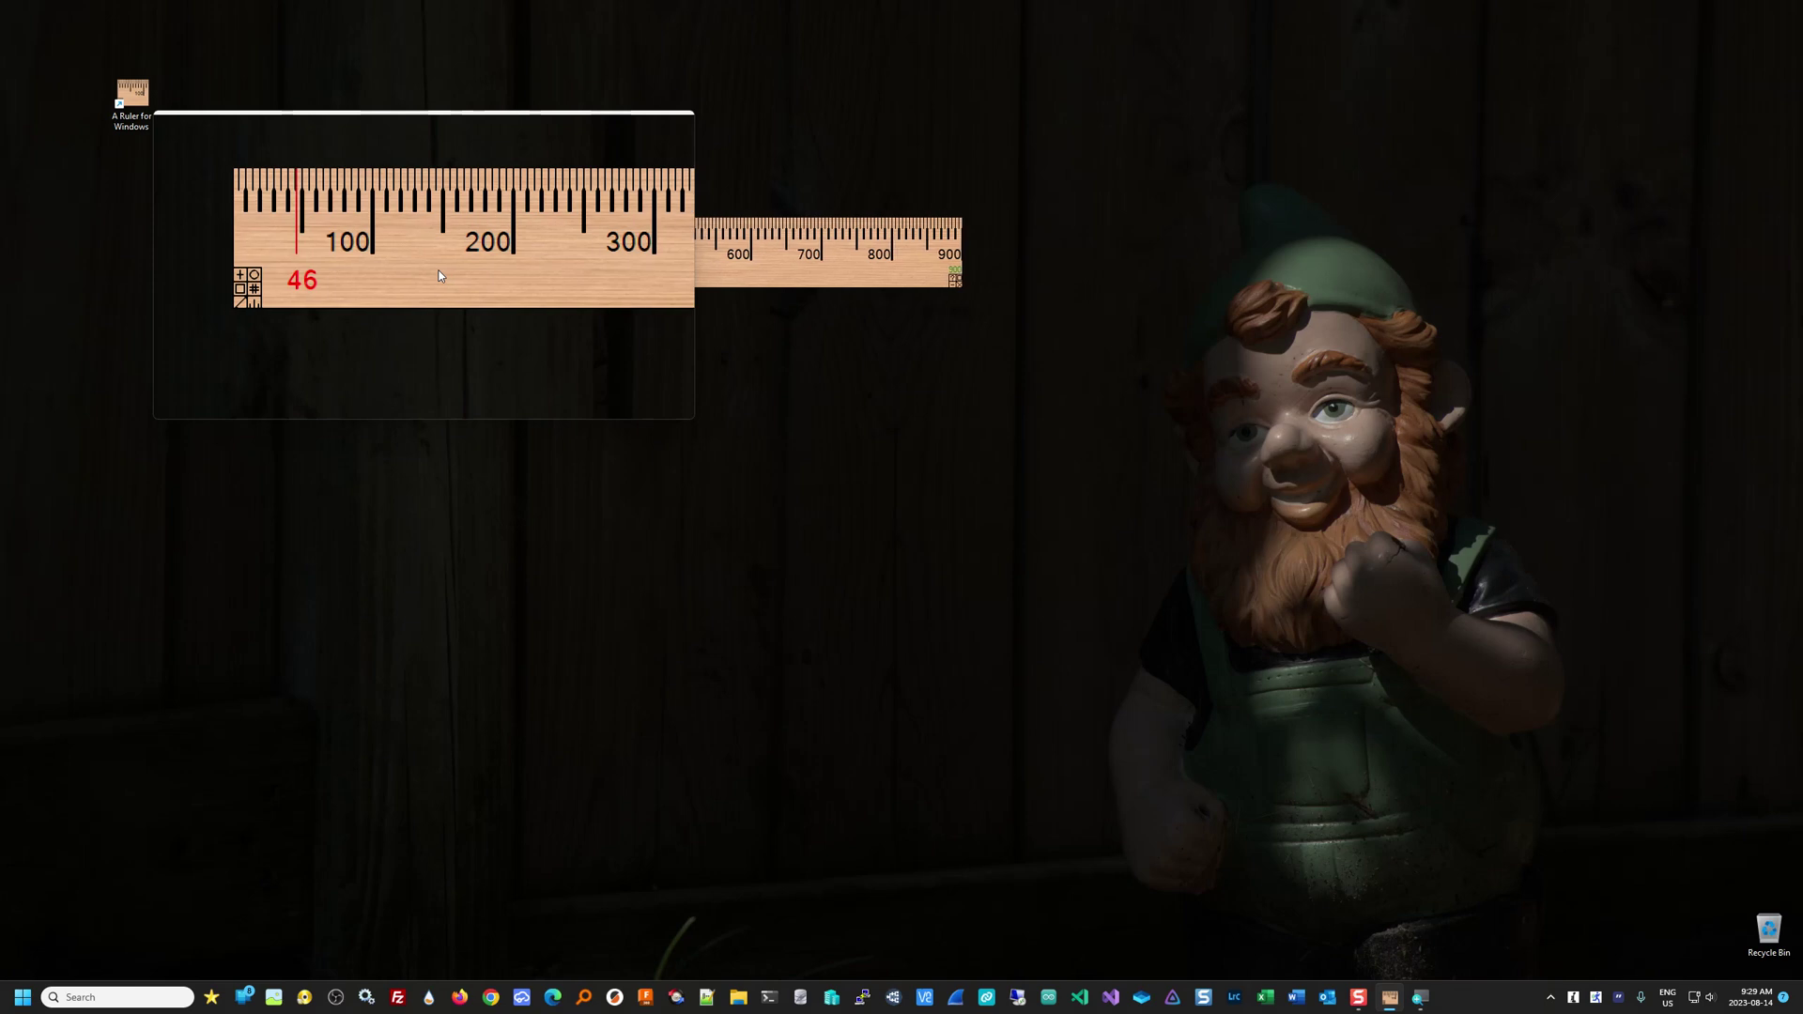
key(Up)
key(Up)
key(Up)
key(Up)
key(Up)
key(Up)
key(Up)
key(Up)
key(Up)
key(Up)
key(Up)
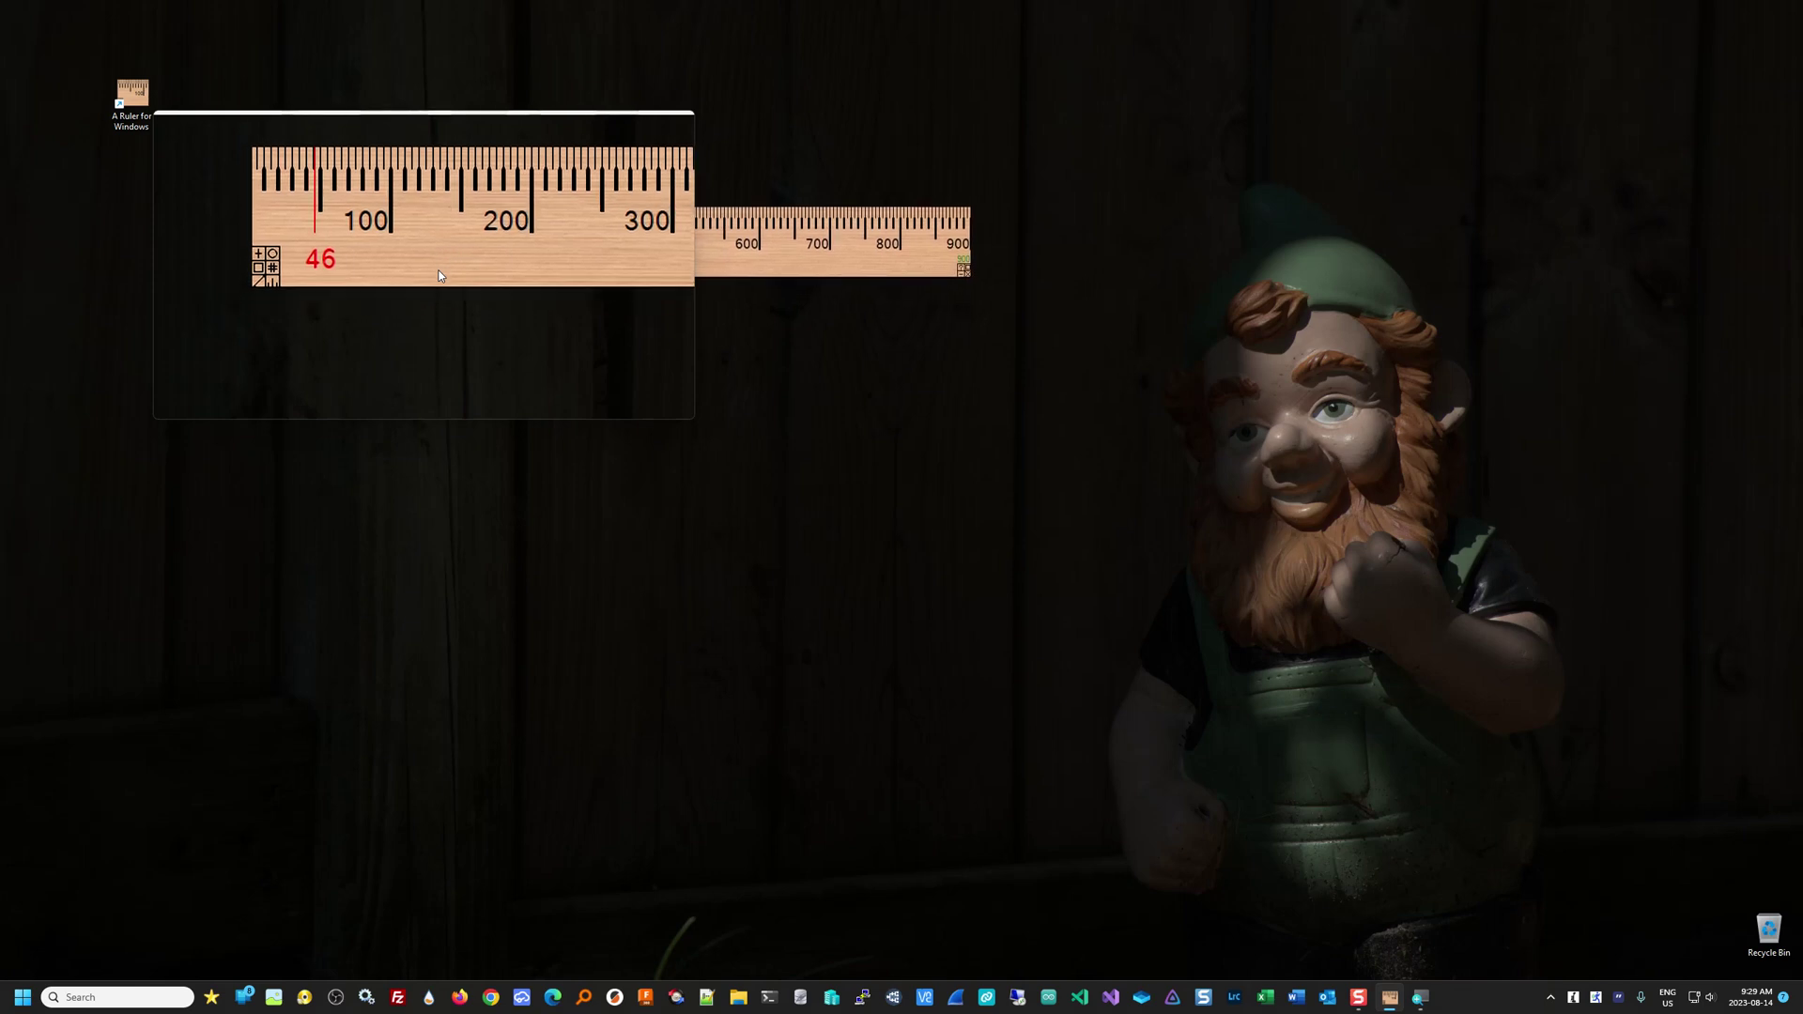
key(Down)
key(Down)
key(Down)
key(Down)
key(Down)
key(Down)
key(Down)
key(Down)
key(Down)
key(Down)
key(Down)
key(Down)
key(Down)
key(Down)
key(Down)
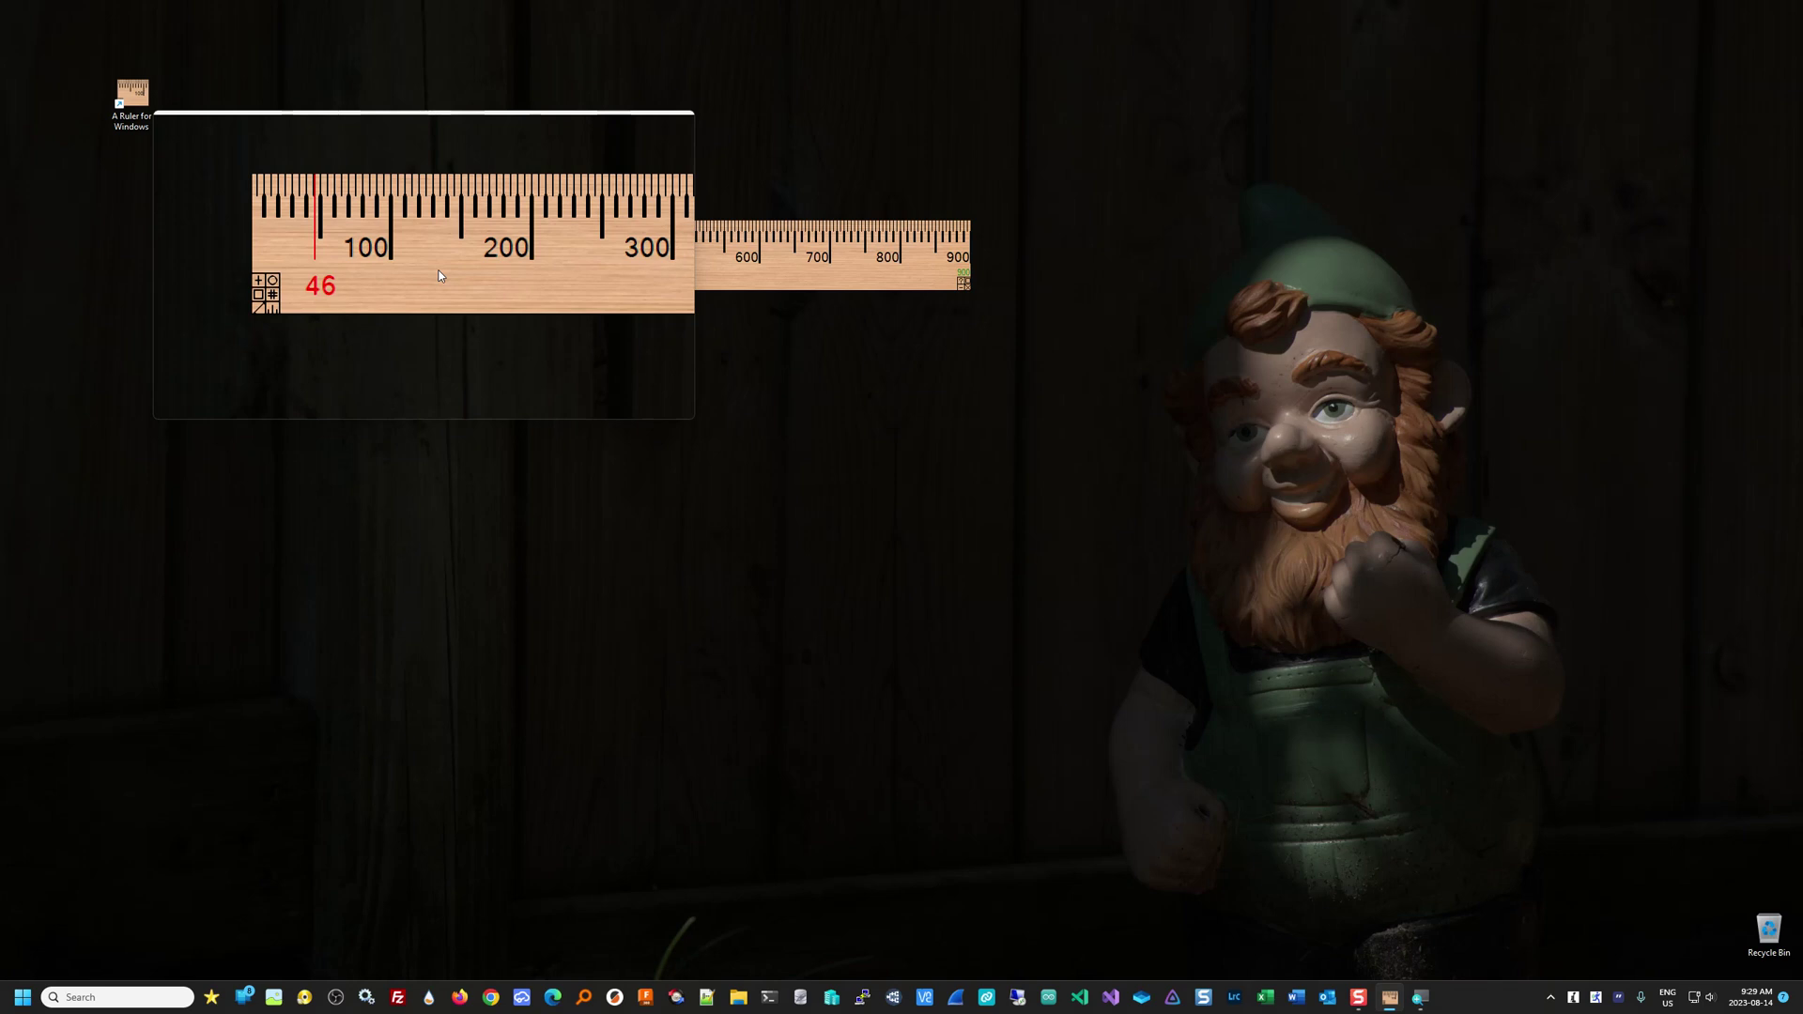
key(Right)
key(Right)
key(Right)
key(Right)
key(Right)
key(Right)
key(Right)
key(Right)
key(Right)
key(Left)
key(Left)
key(Left)
key(Left)
key(Left)
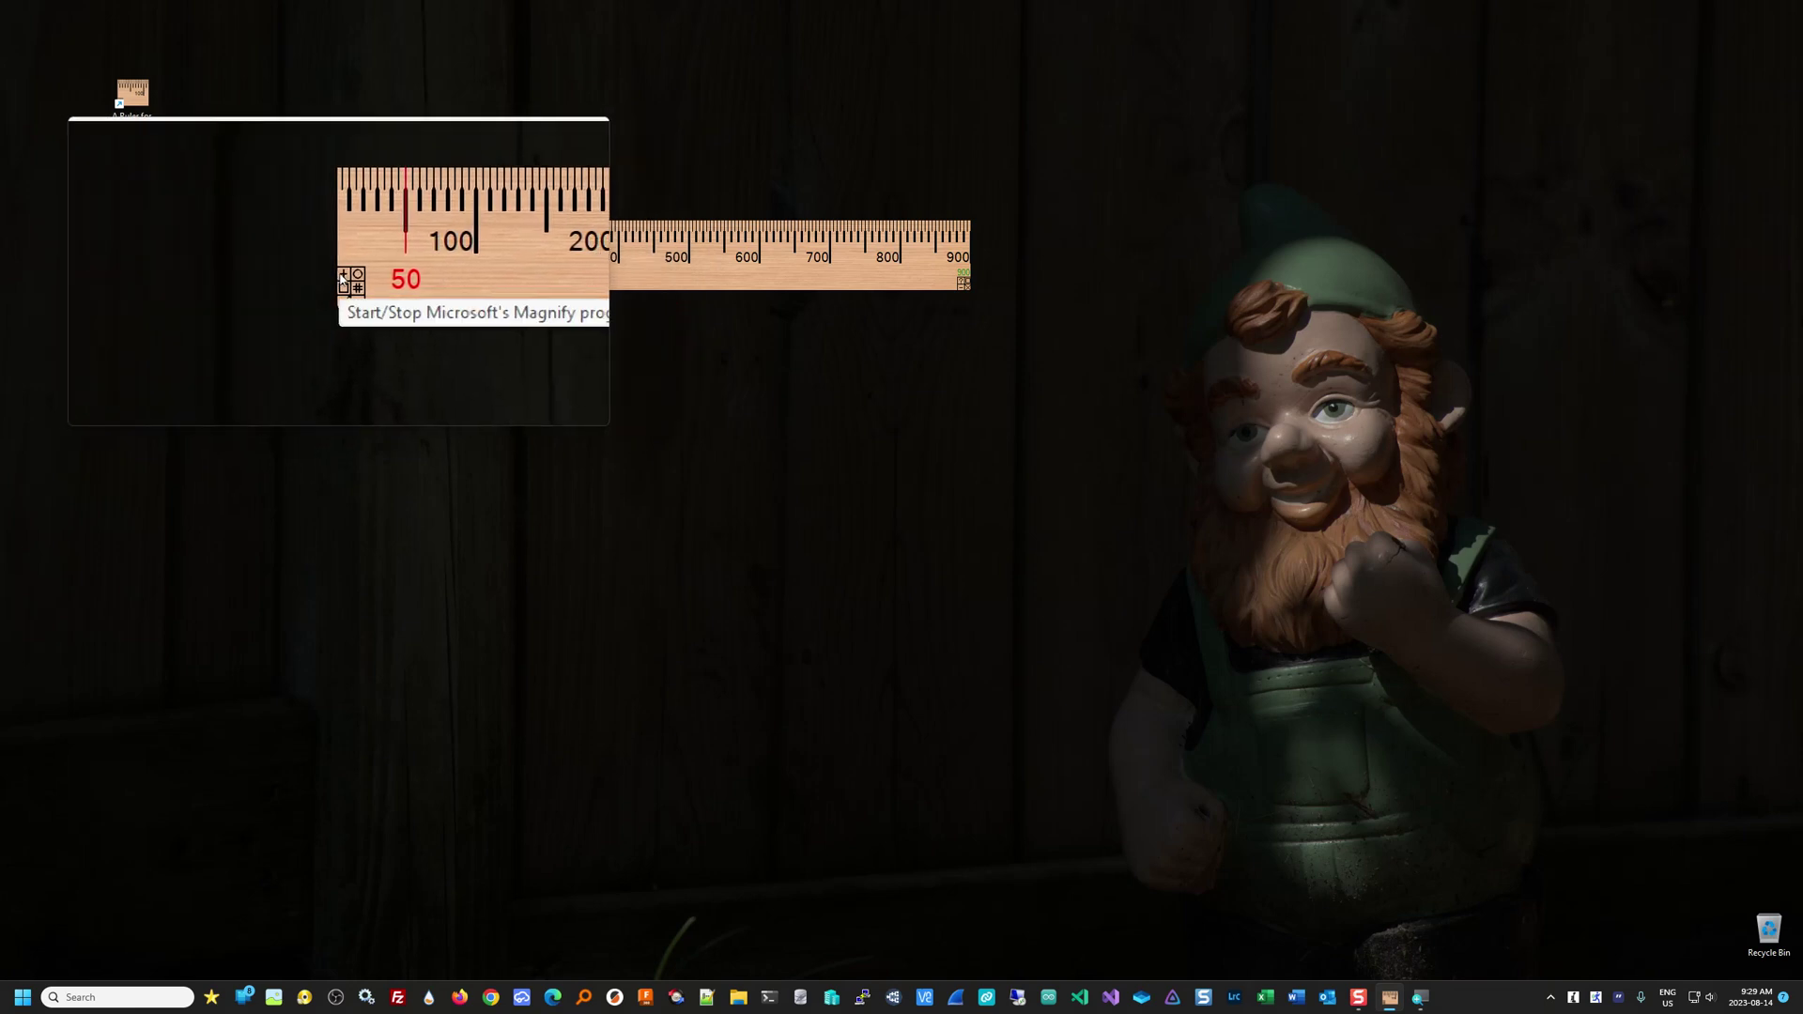
click(344, 278)
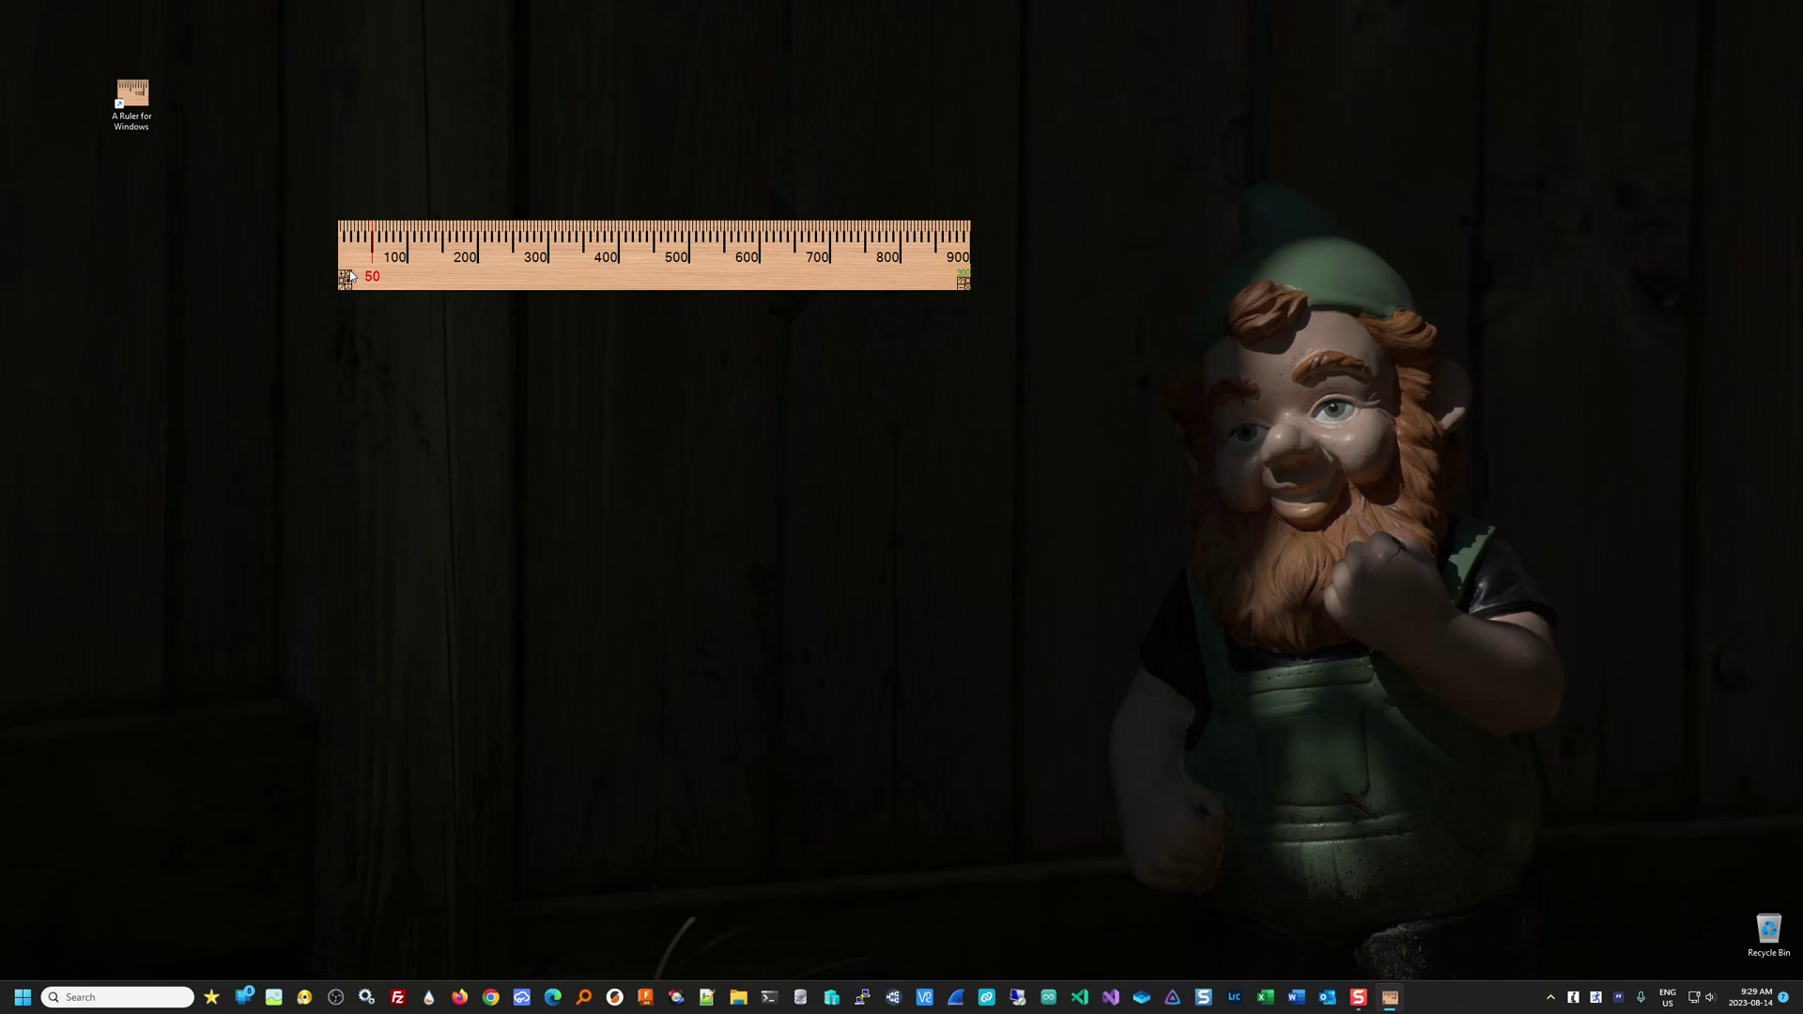
Step: Cycle through the skins from Yellow via Grass, Rainbow and Stainless steel to Aqua
click(352, 278)
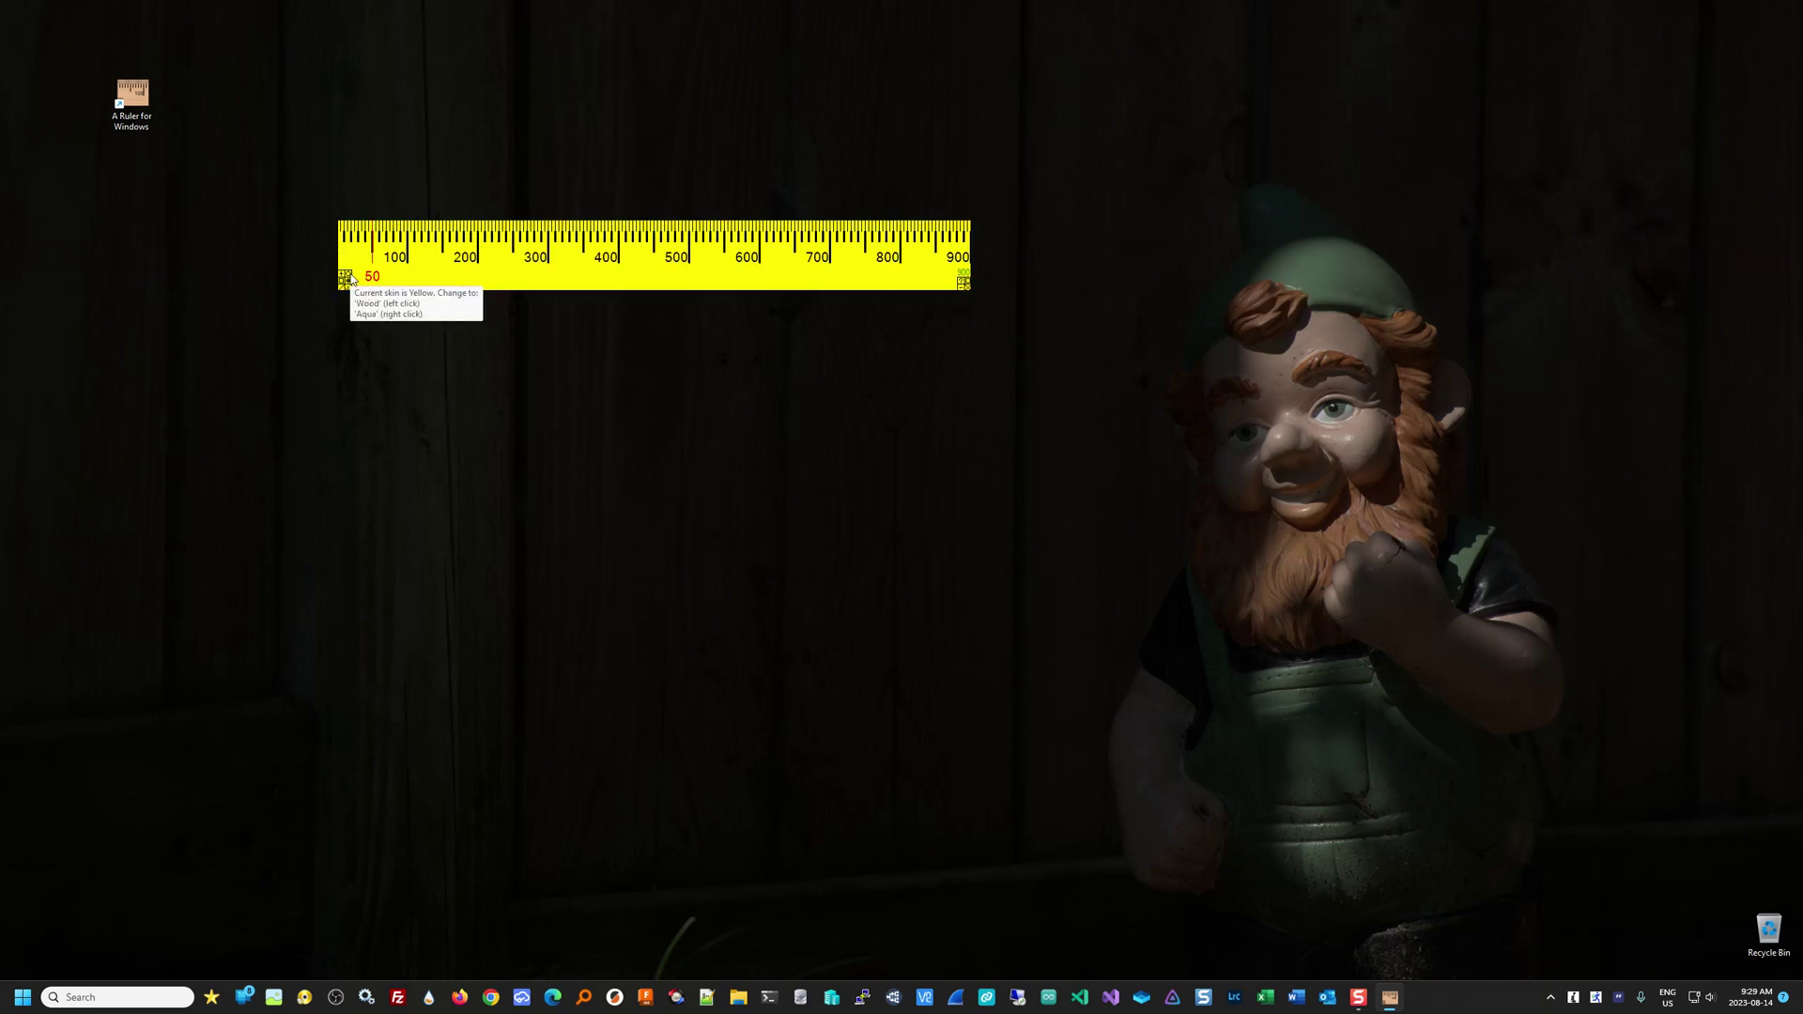
right_click(352, 279)
right_click(352, 279)
right_click(352, 279)
right_click(352, 279)
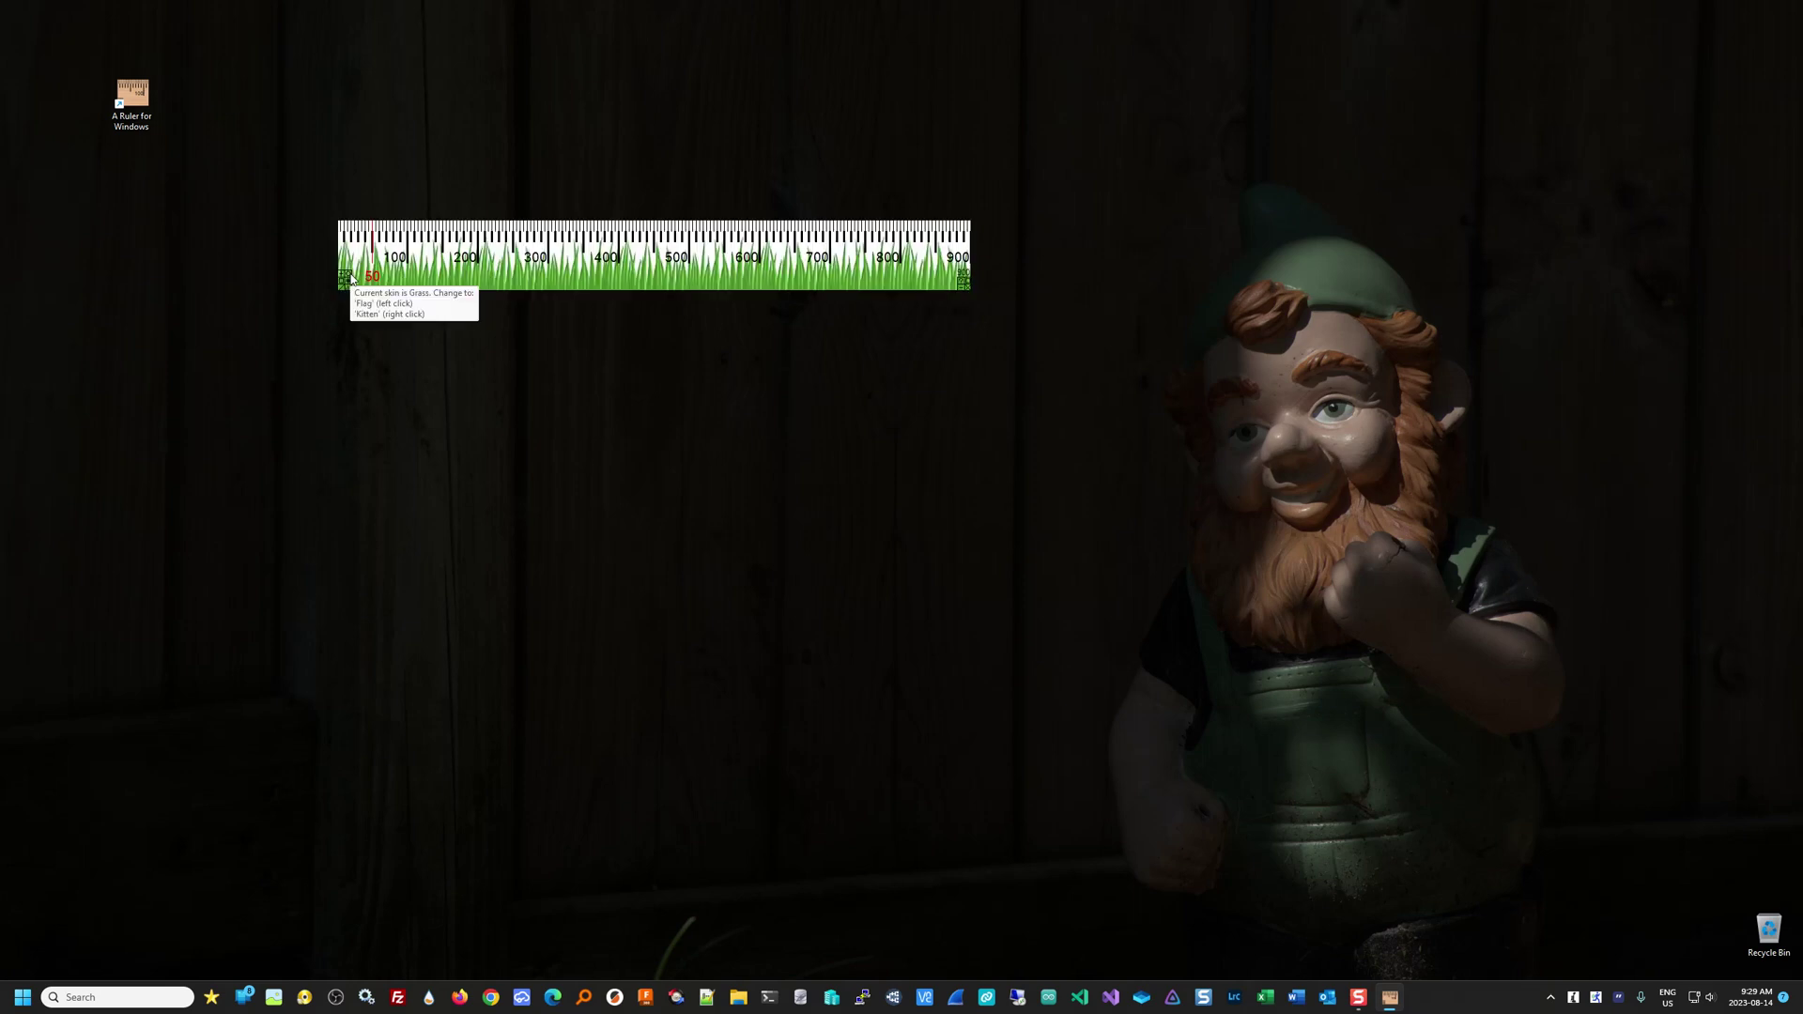
right_click(352, 279)
right_click(352, 279)
right_click(352, 279)
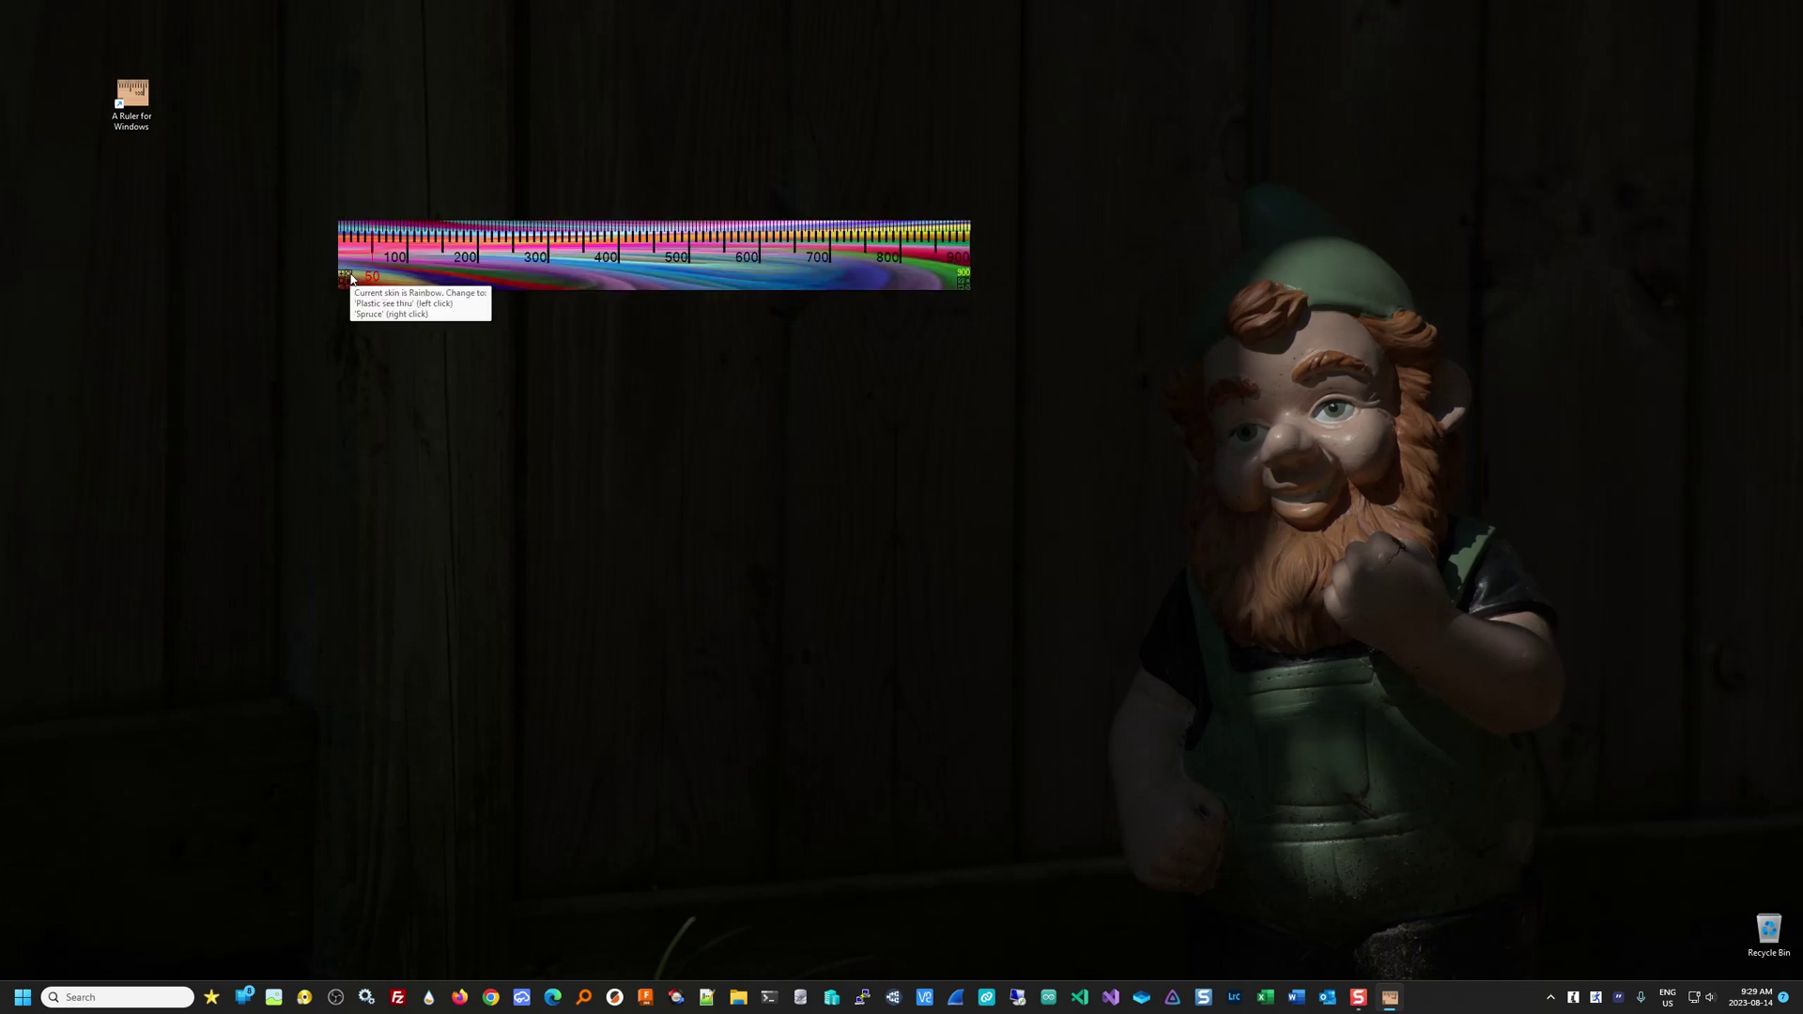
right_click(352, 279)
right_click(352, 278)
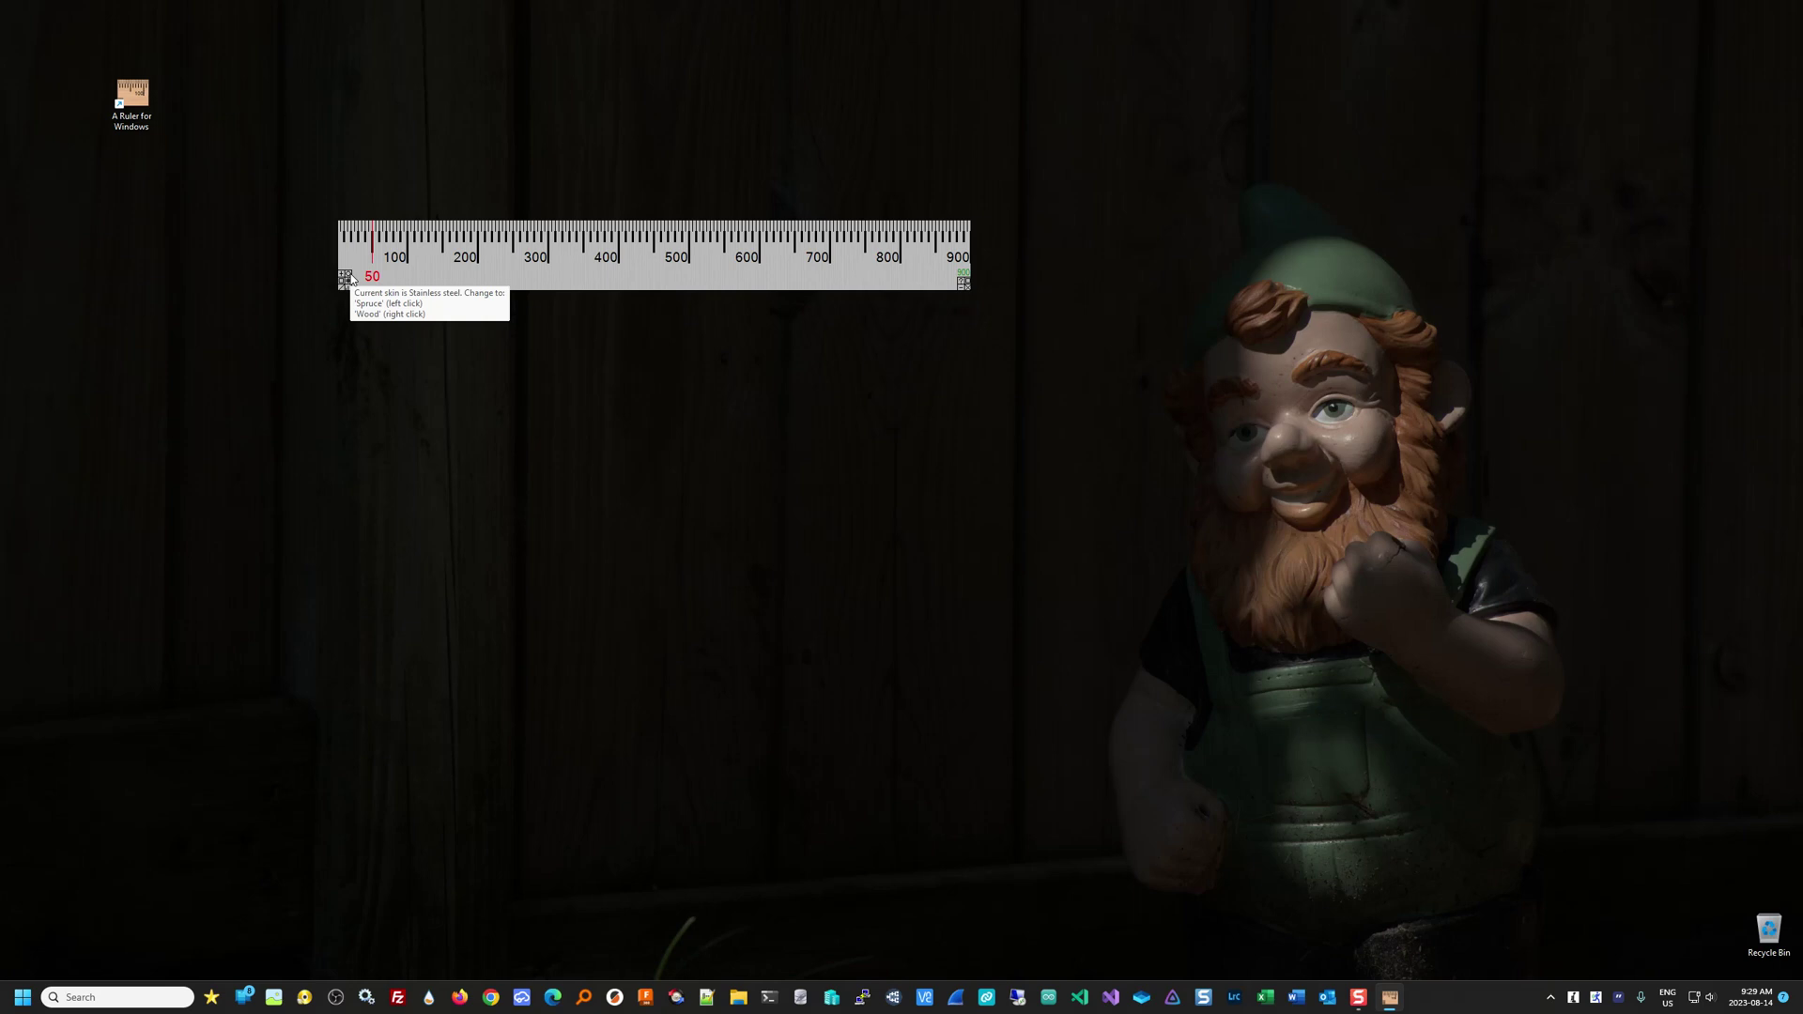
right_click(352, 279)
right_click(352, 279)
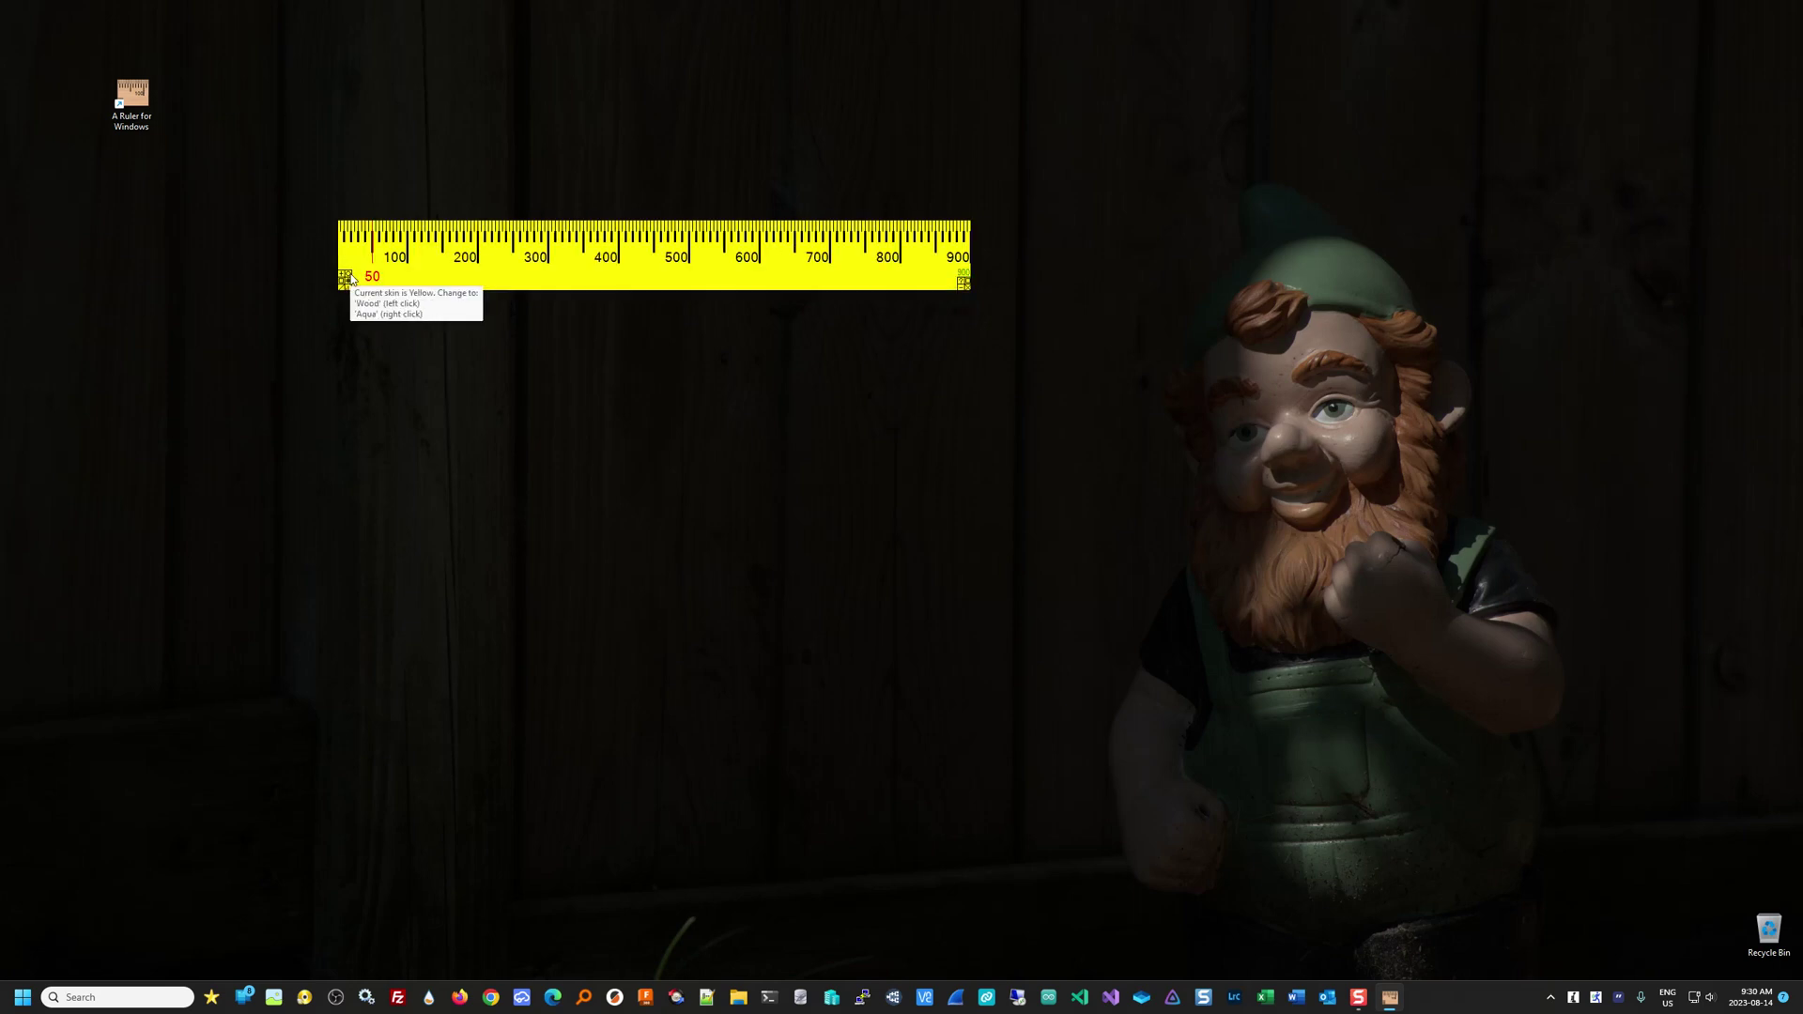
right_click(353, 278)
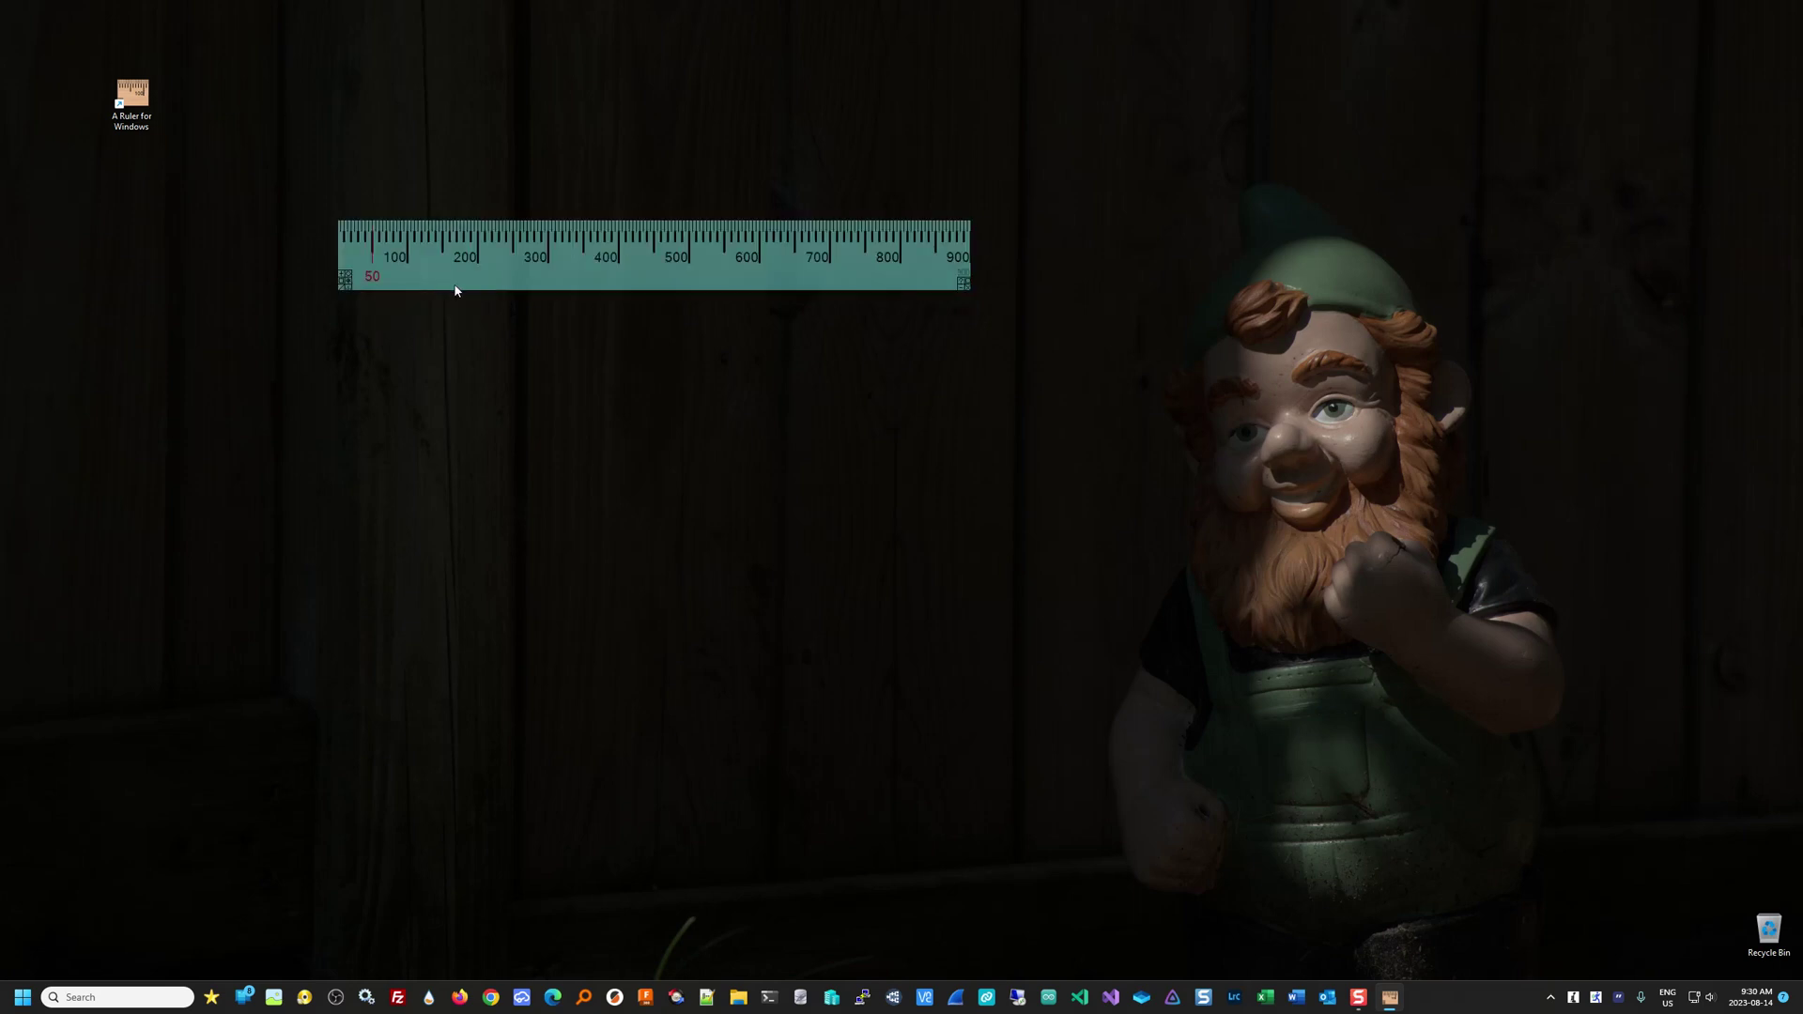
Step: Shift the ruler lower-left and cycle the skins onward back to Wood
drag(454, 286, 375, 336)
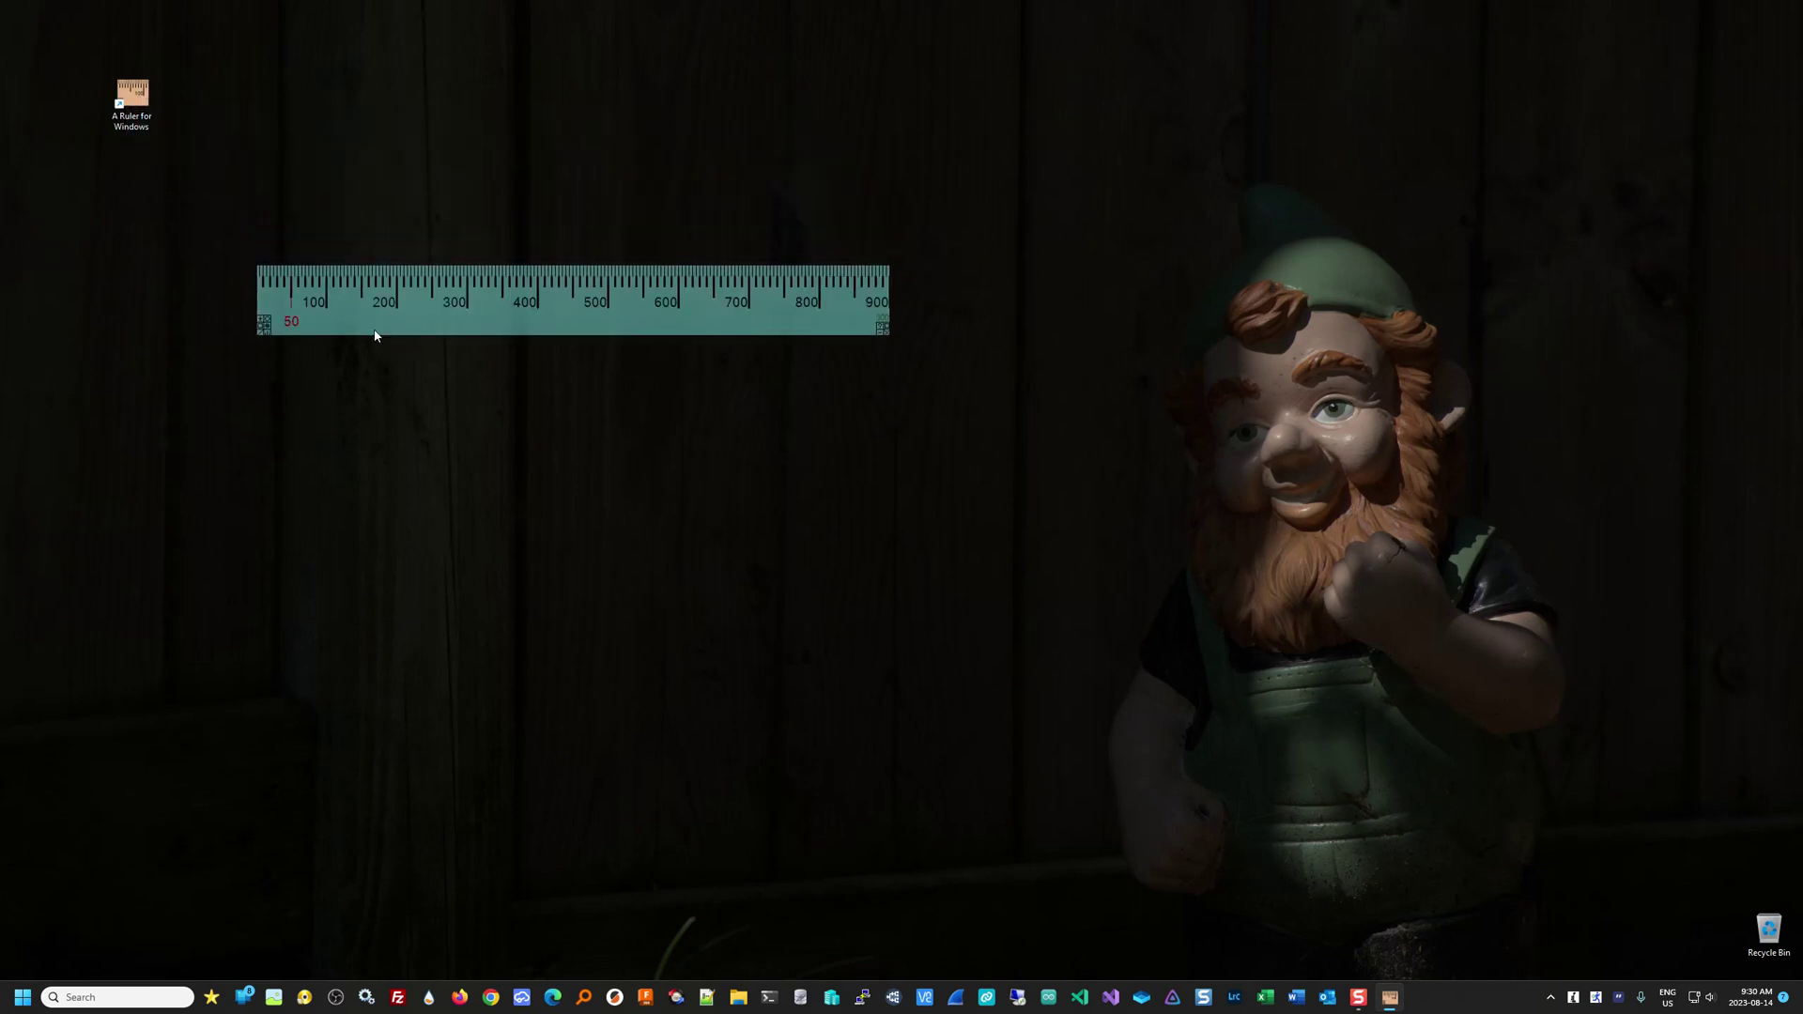
right_click(267, 324)
right_click(267, 324)
right_click(266, 324)
right_click(267, 324)
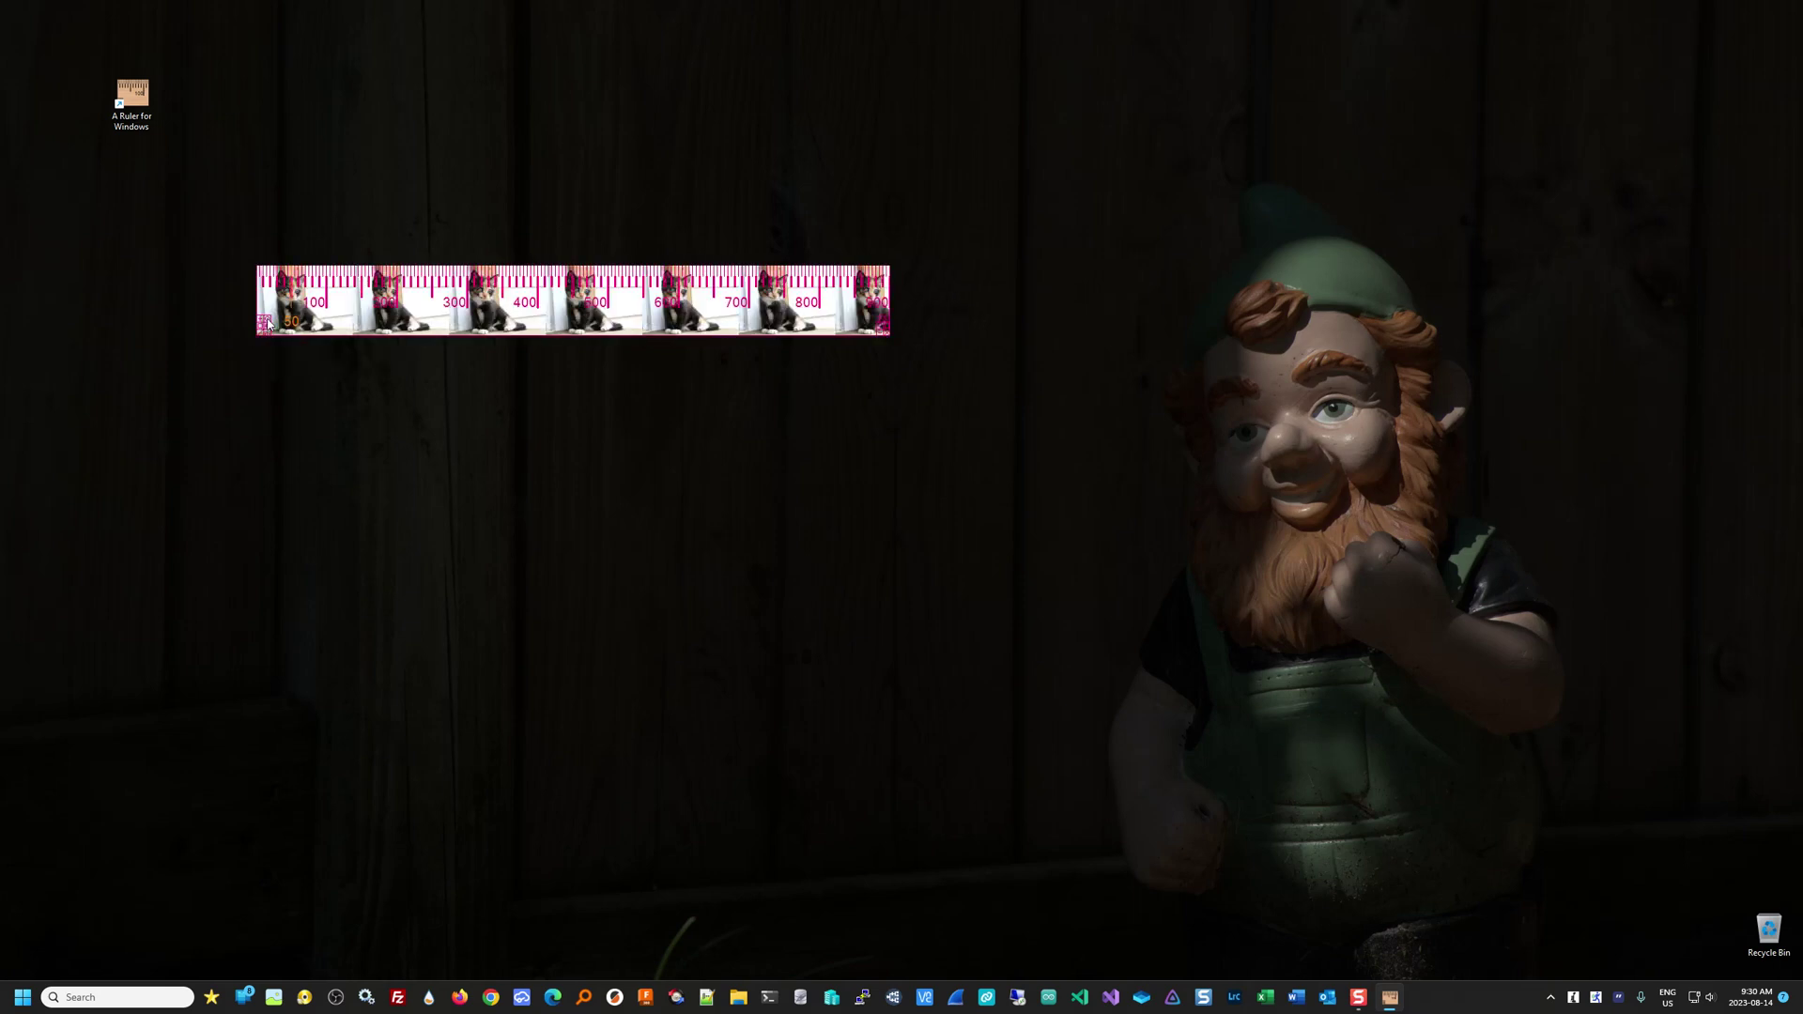
right_click(267, 324)
right_click(266, 324)
right_click(267, 324)
right_click(266, 324)
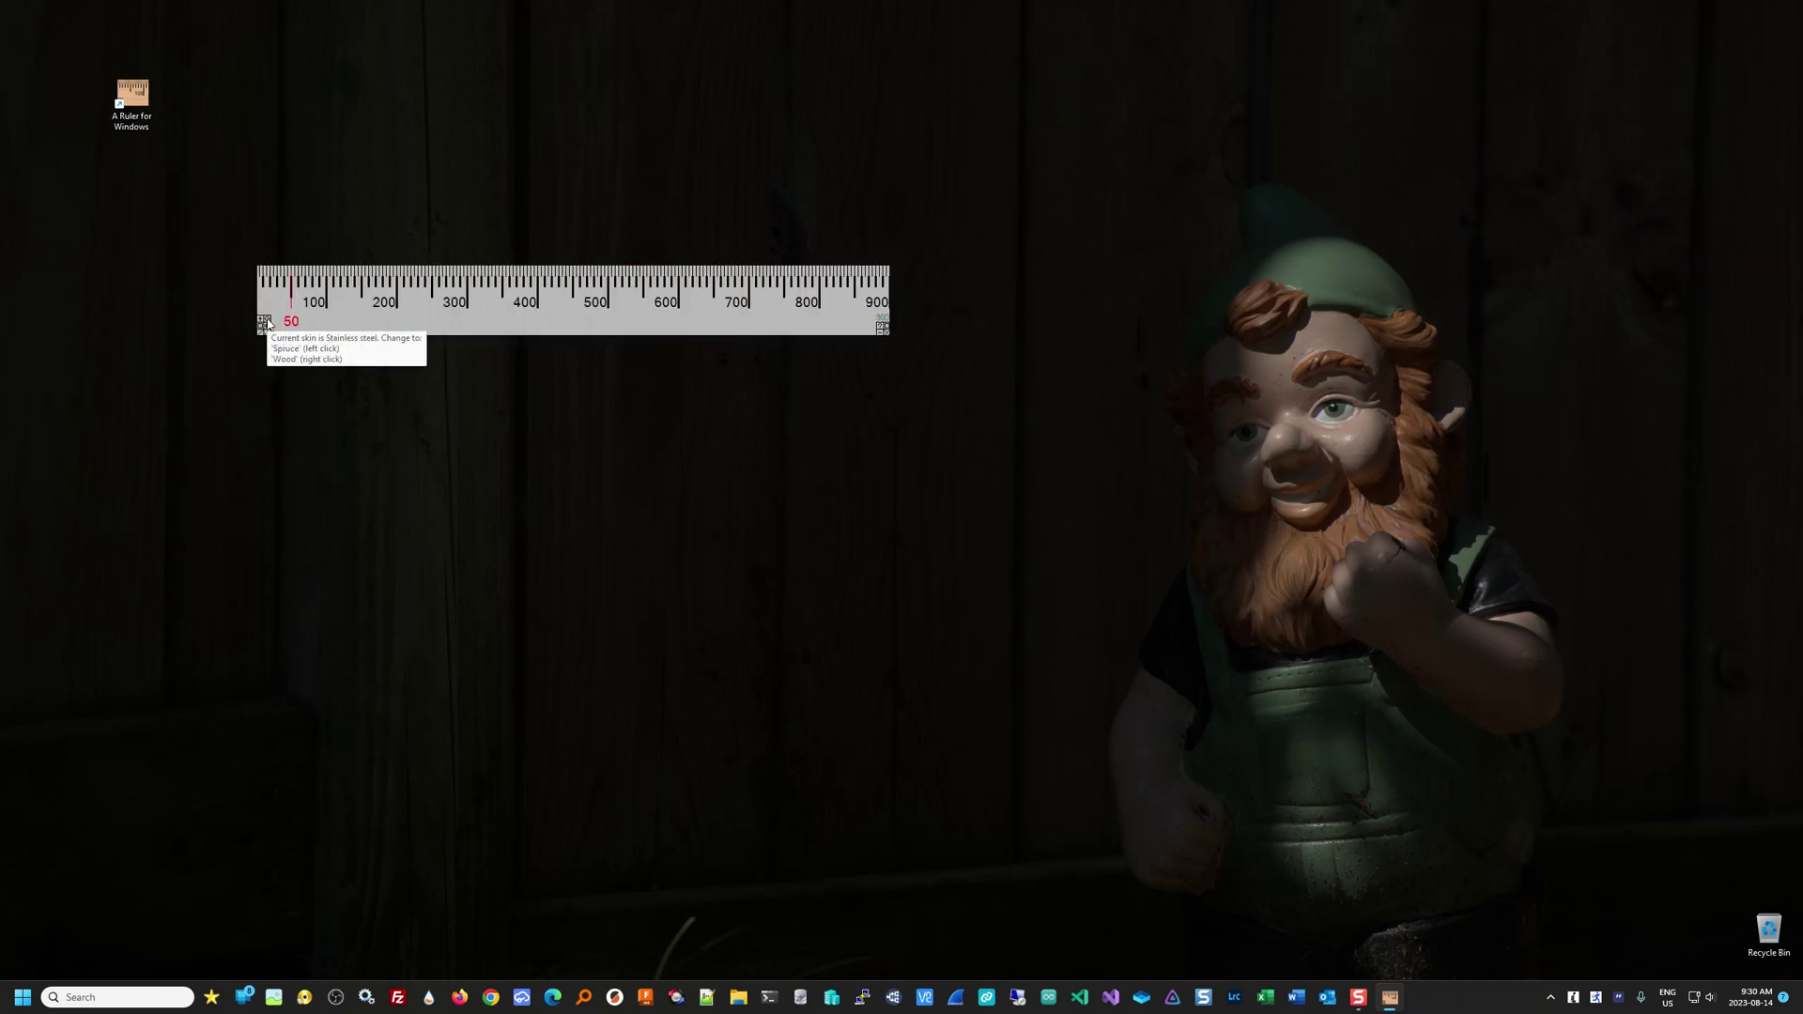
right_click(267, 324)
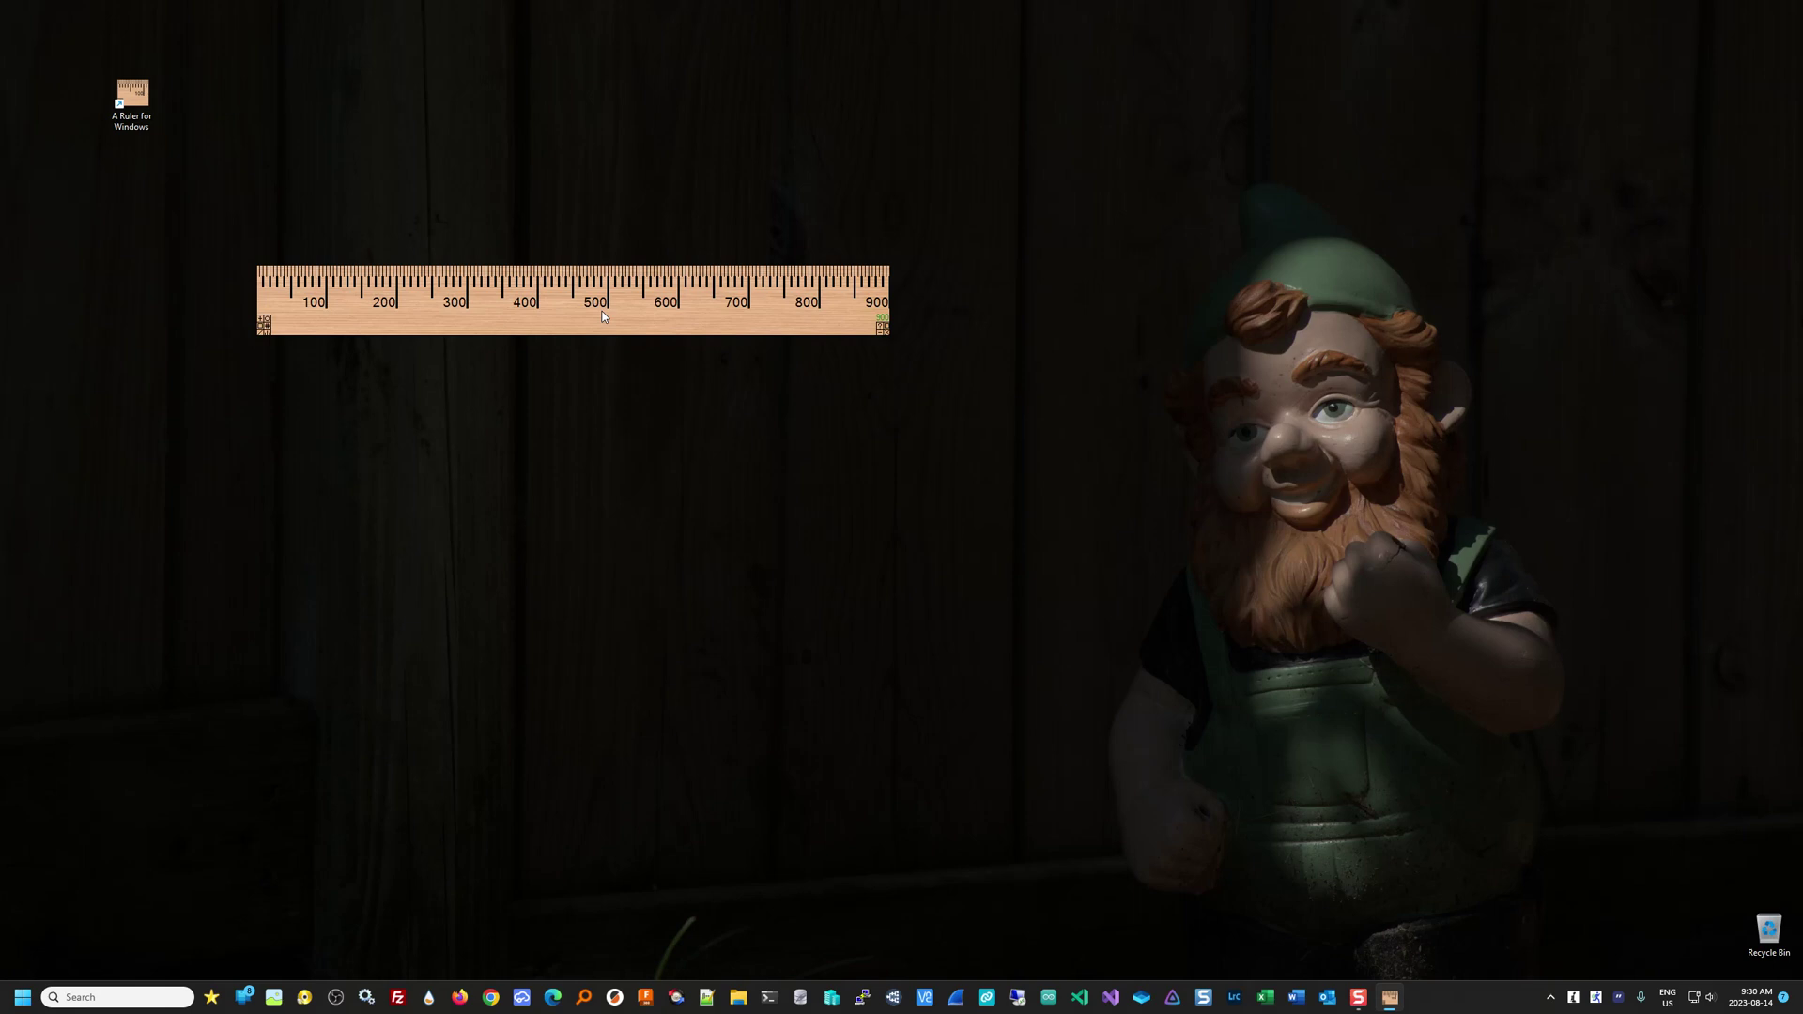
Step: Mark the midpoint at 450 and thirds at 300 and 600, then minimise the ruler
key(m)
key(t)
click(881, 329)
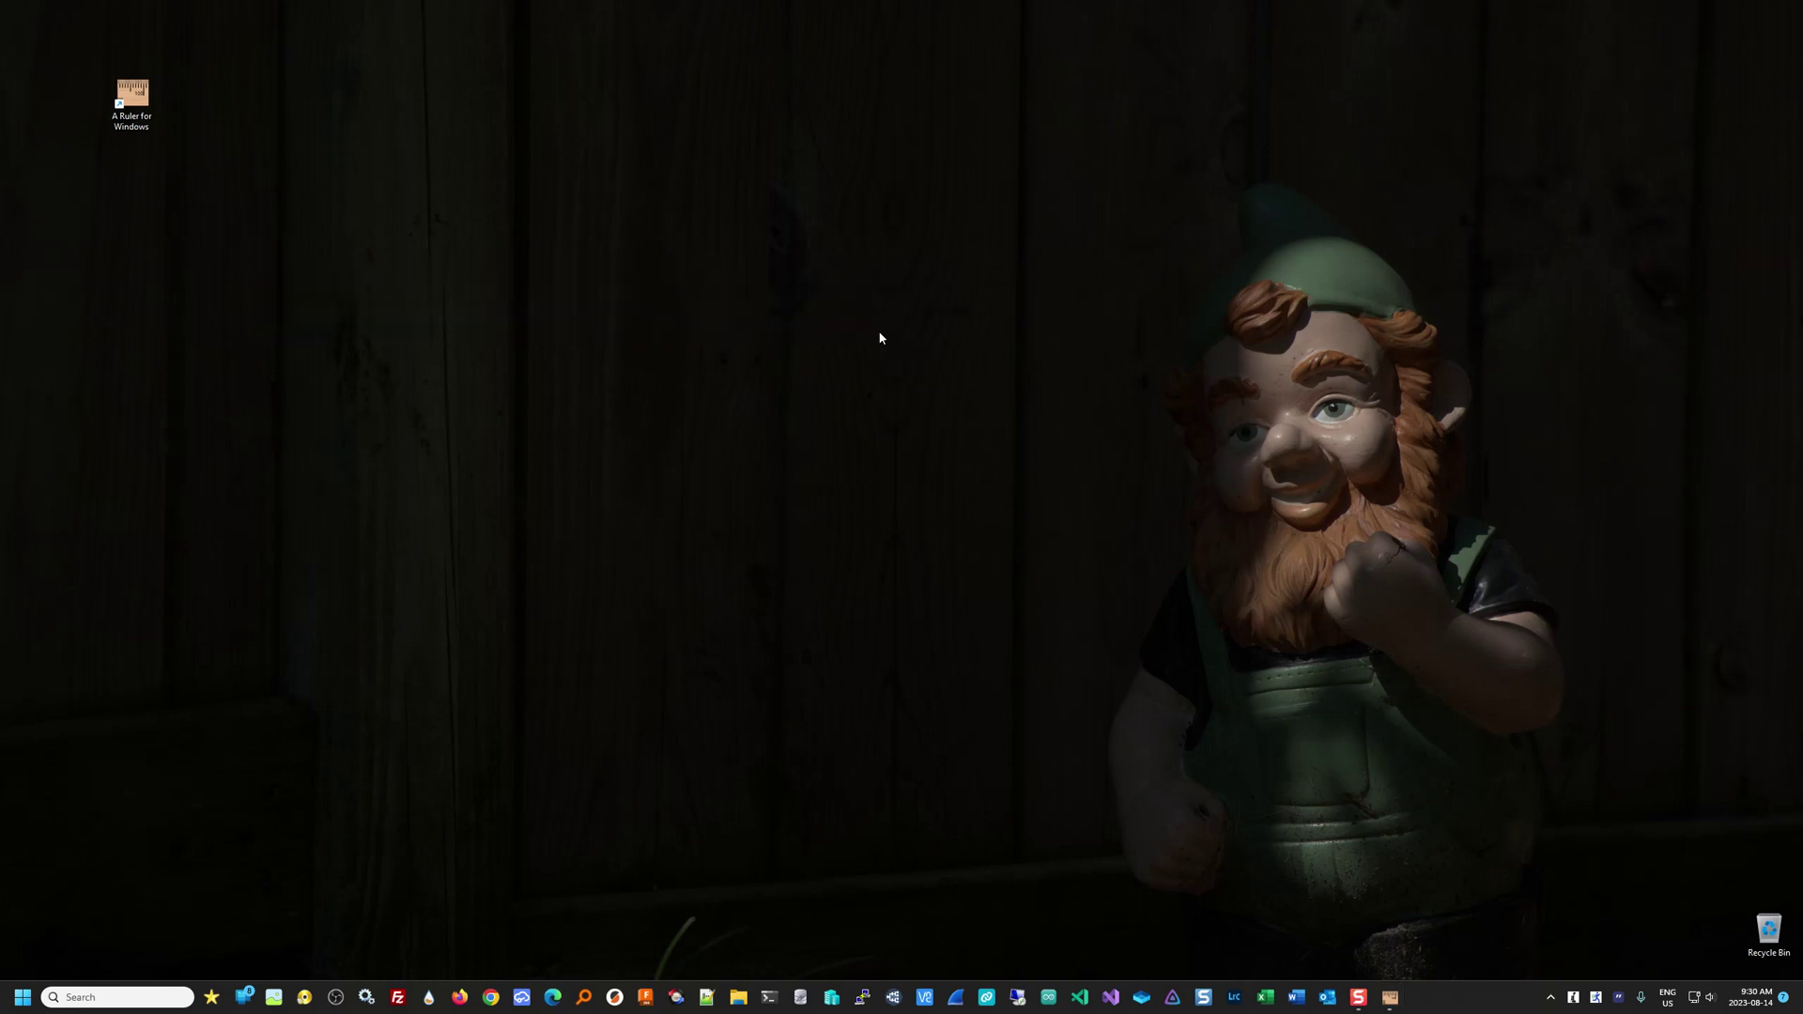
Step: Restore the ruler, pin it to the taskbar, and move its pinned icon left among the apps
click(1389, 999)
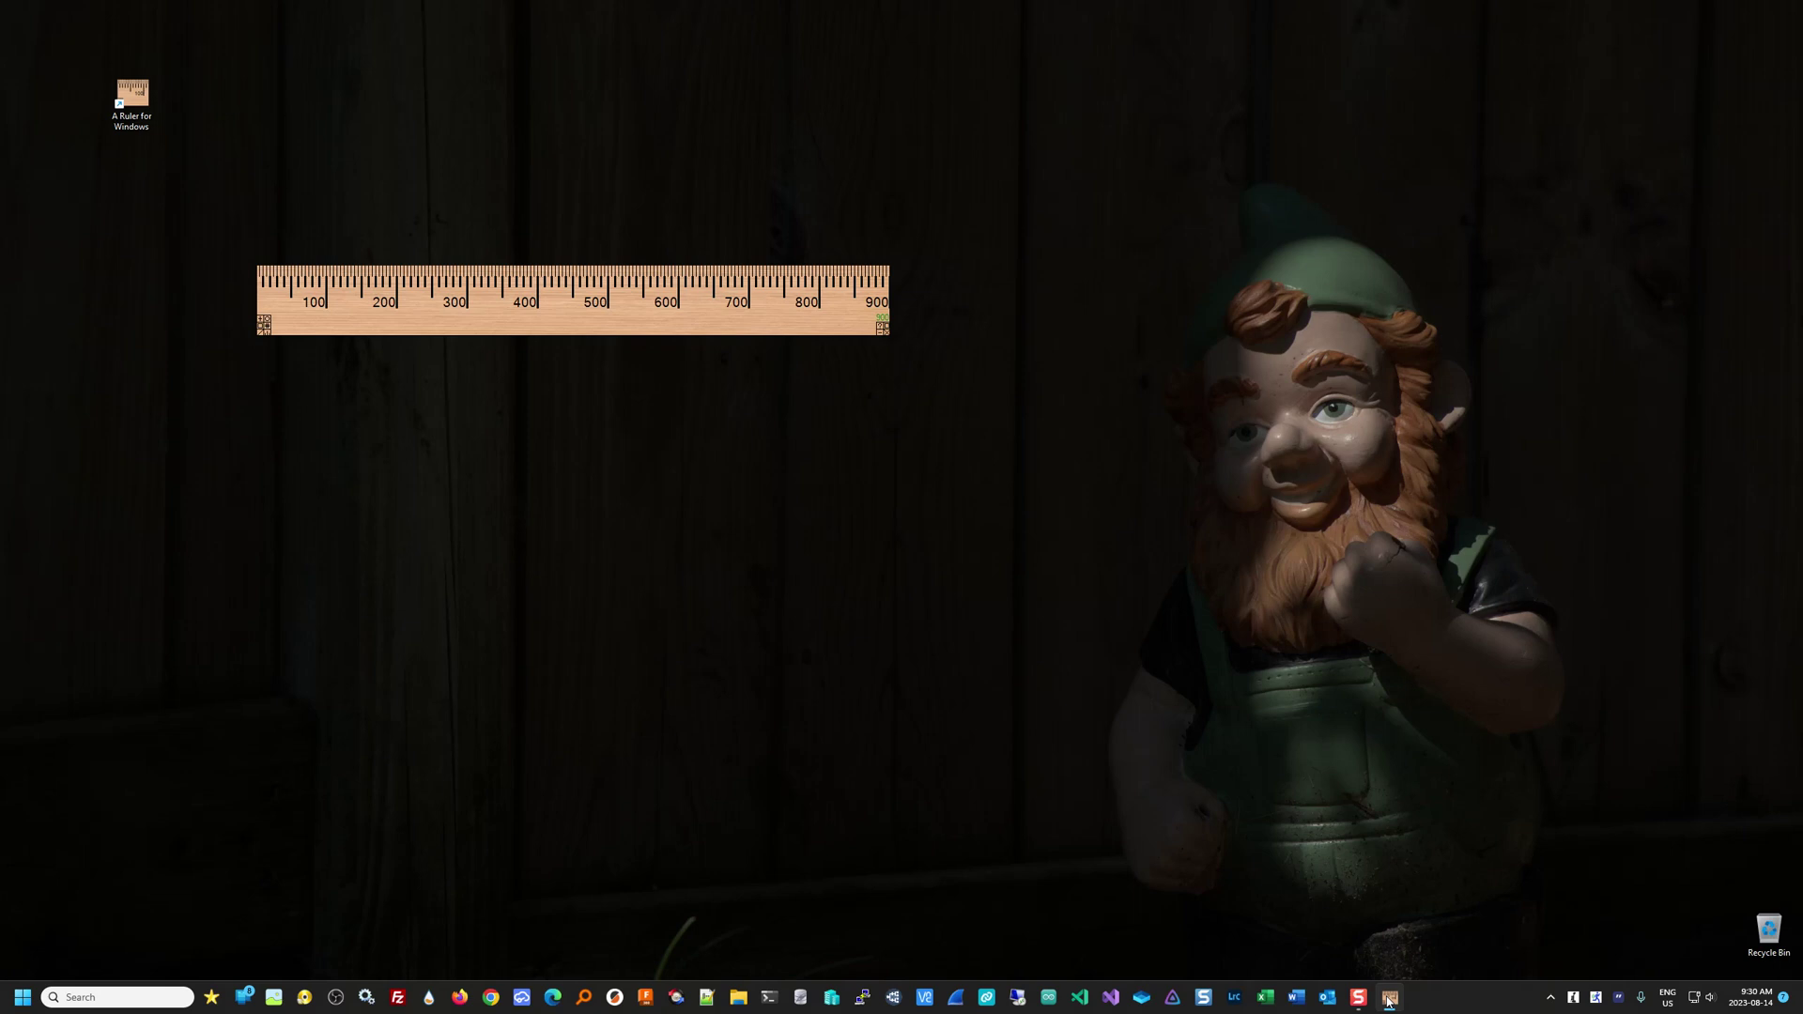
right_click(1388, 999)
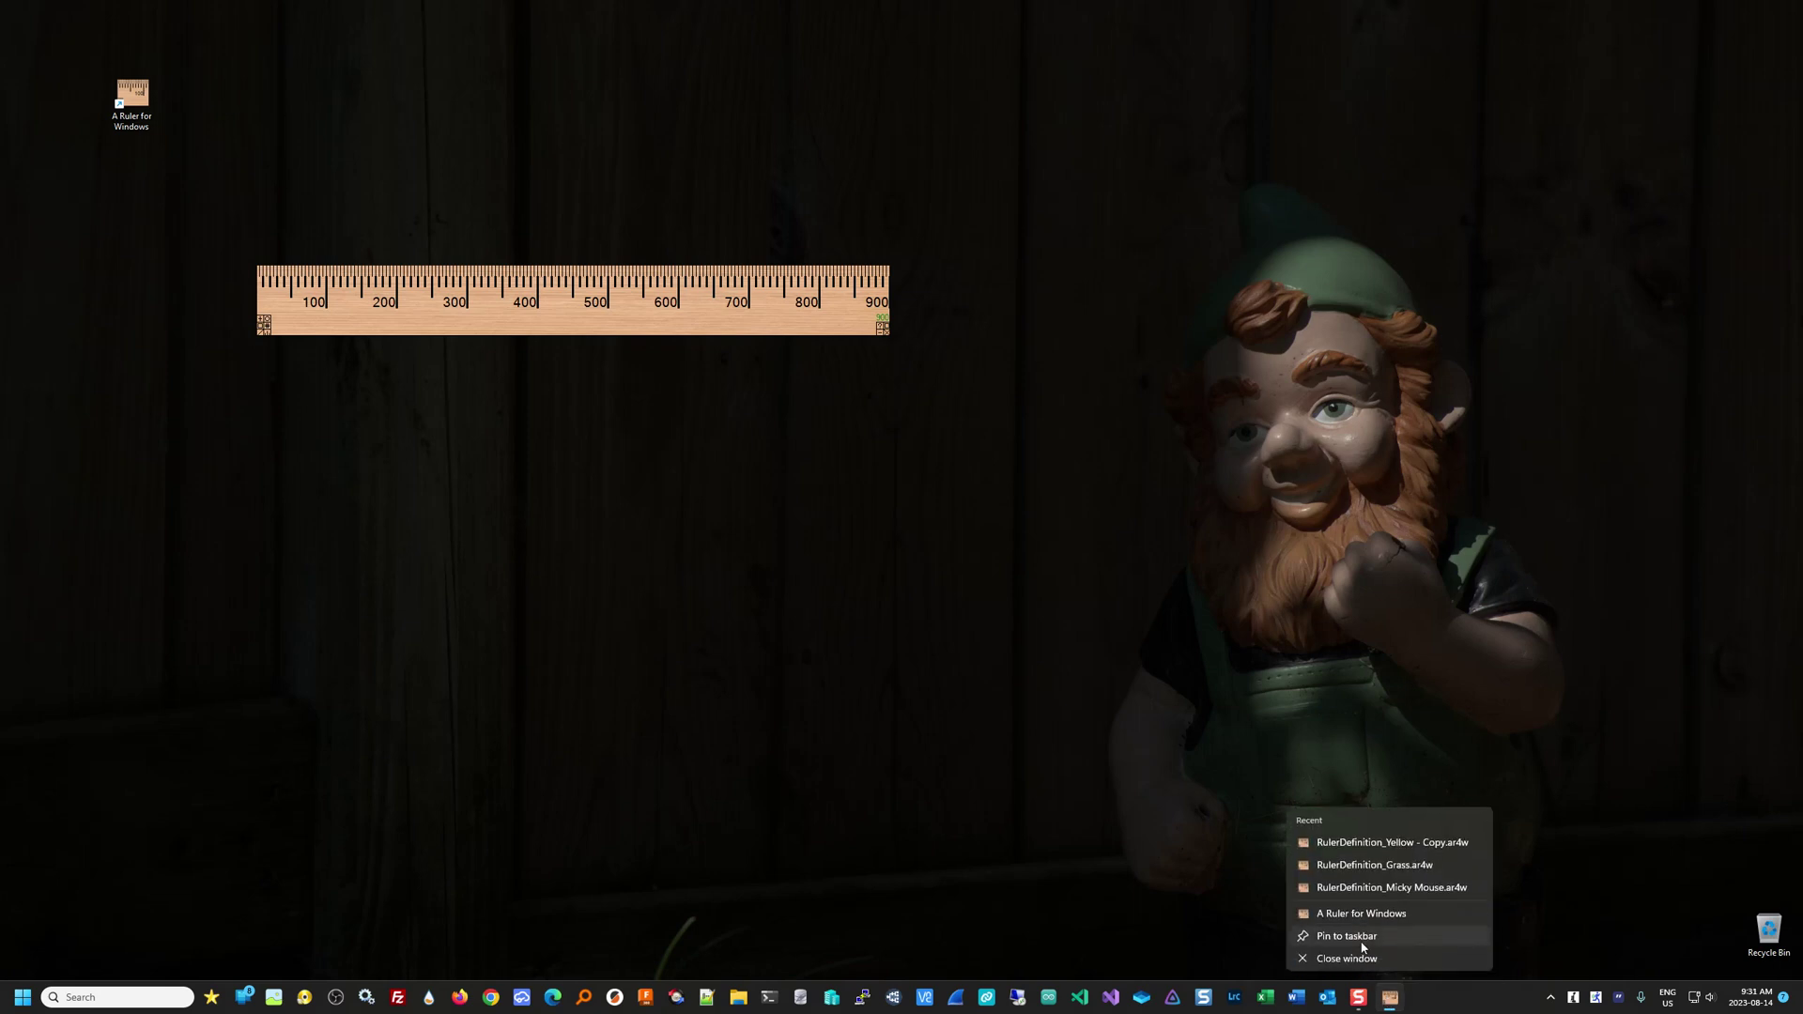
click(1362, 942)
drag(1389, 997, 364, 997)
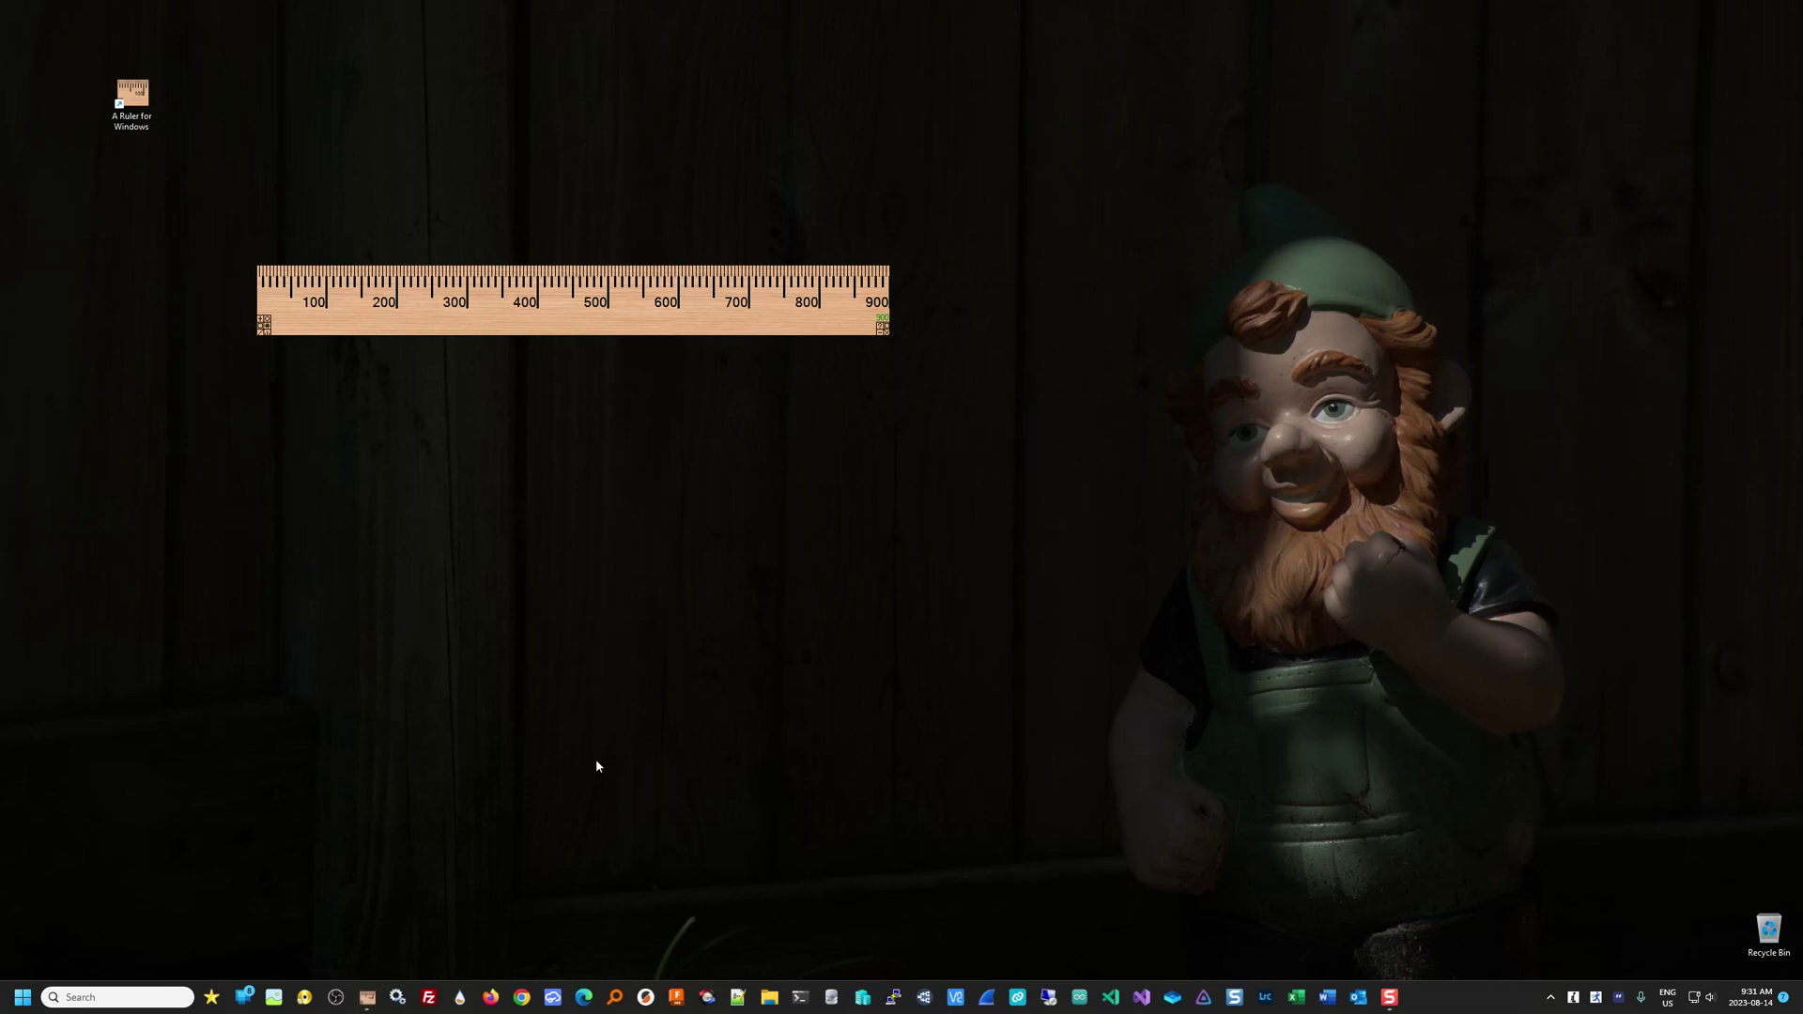
Step: Close the ruler and relaunch it from the pinned taskbar entry's menu
click(886, 330)
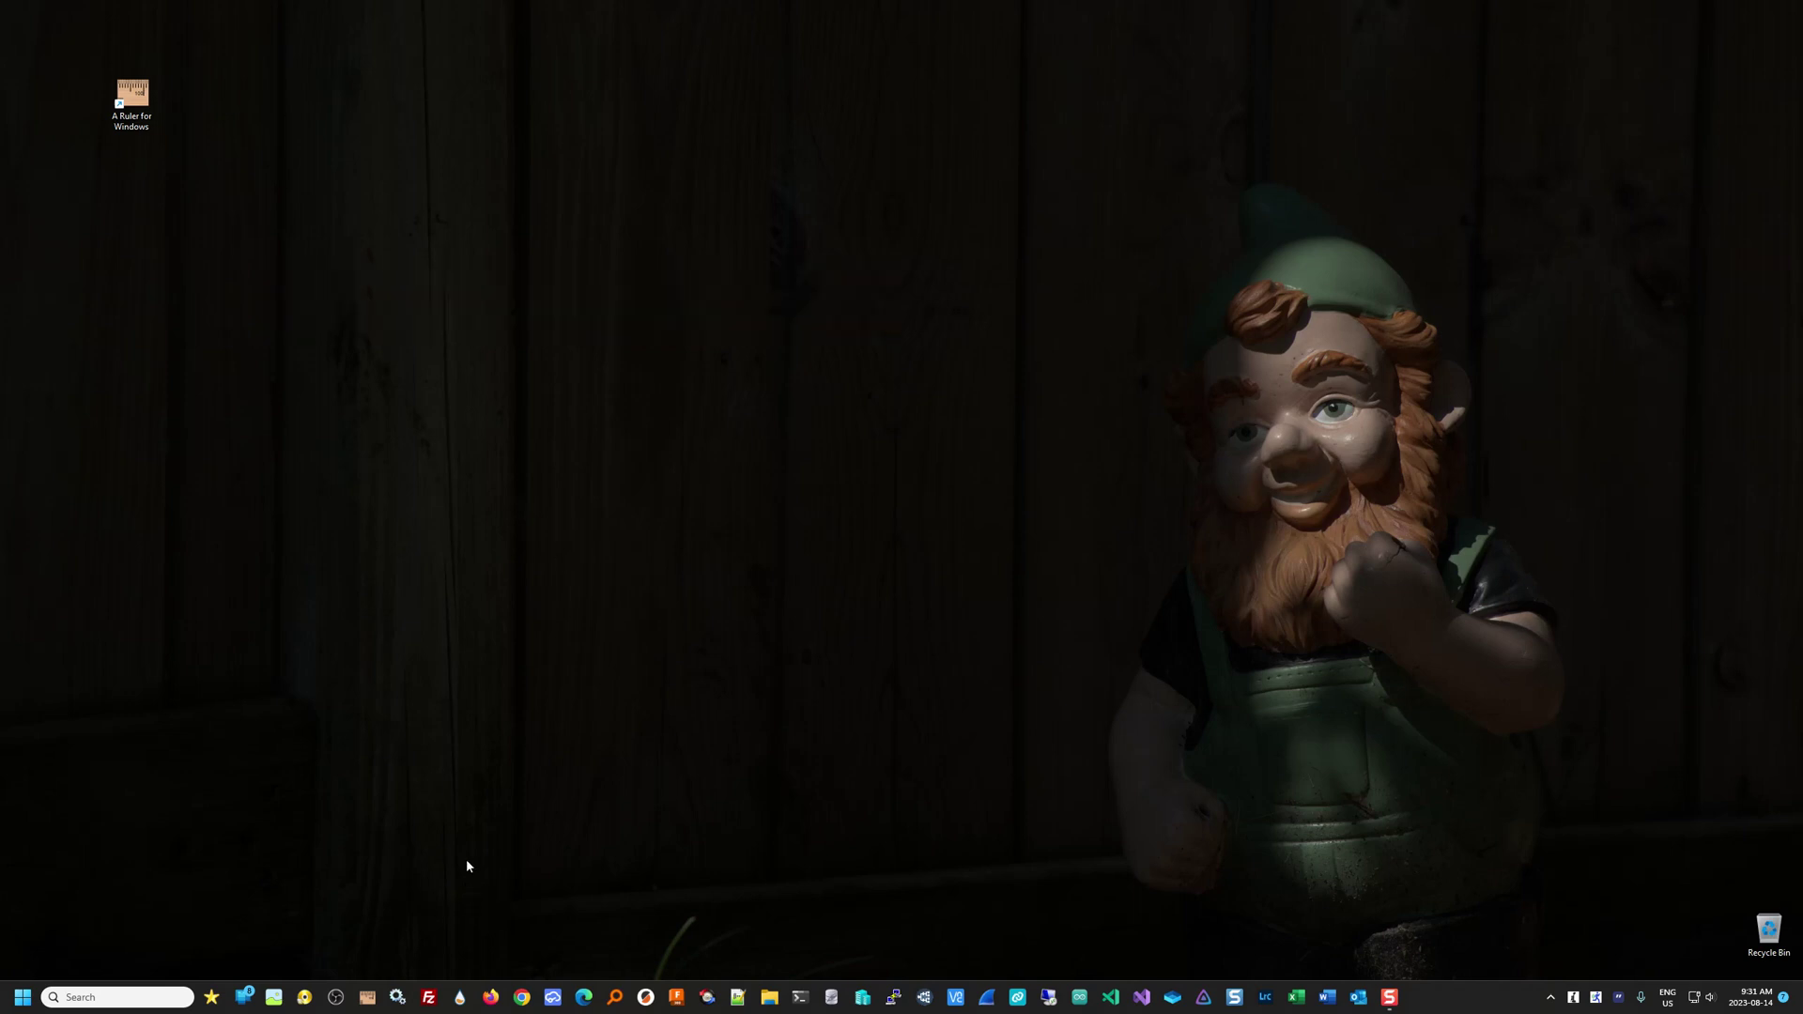
right_click(364, 1001)
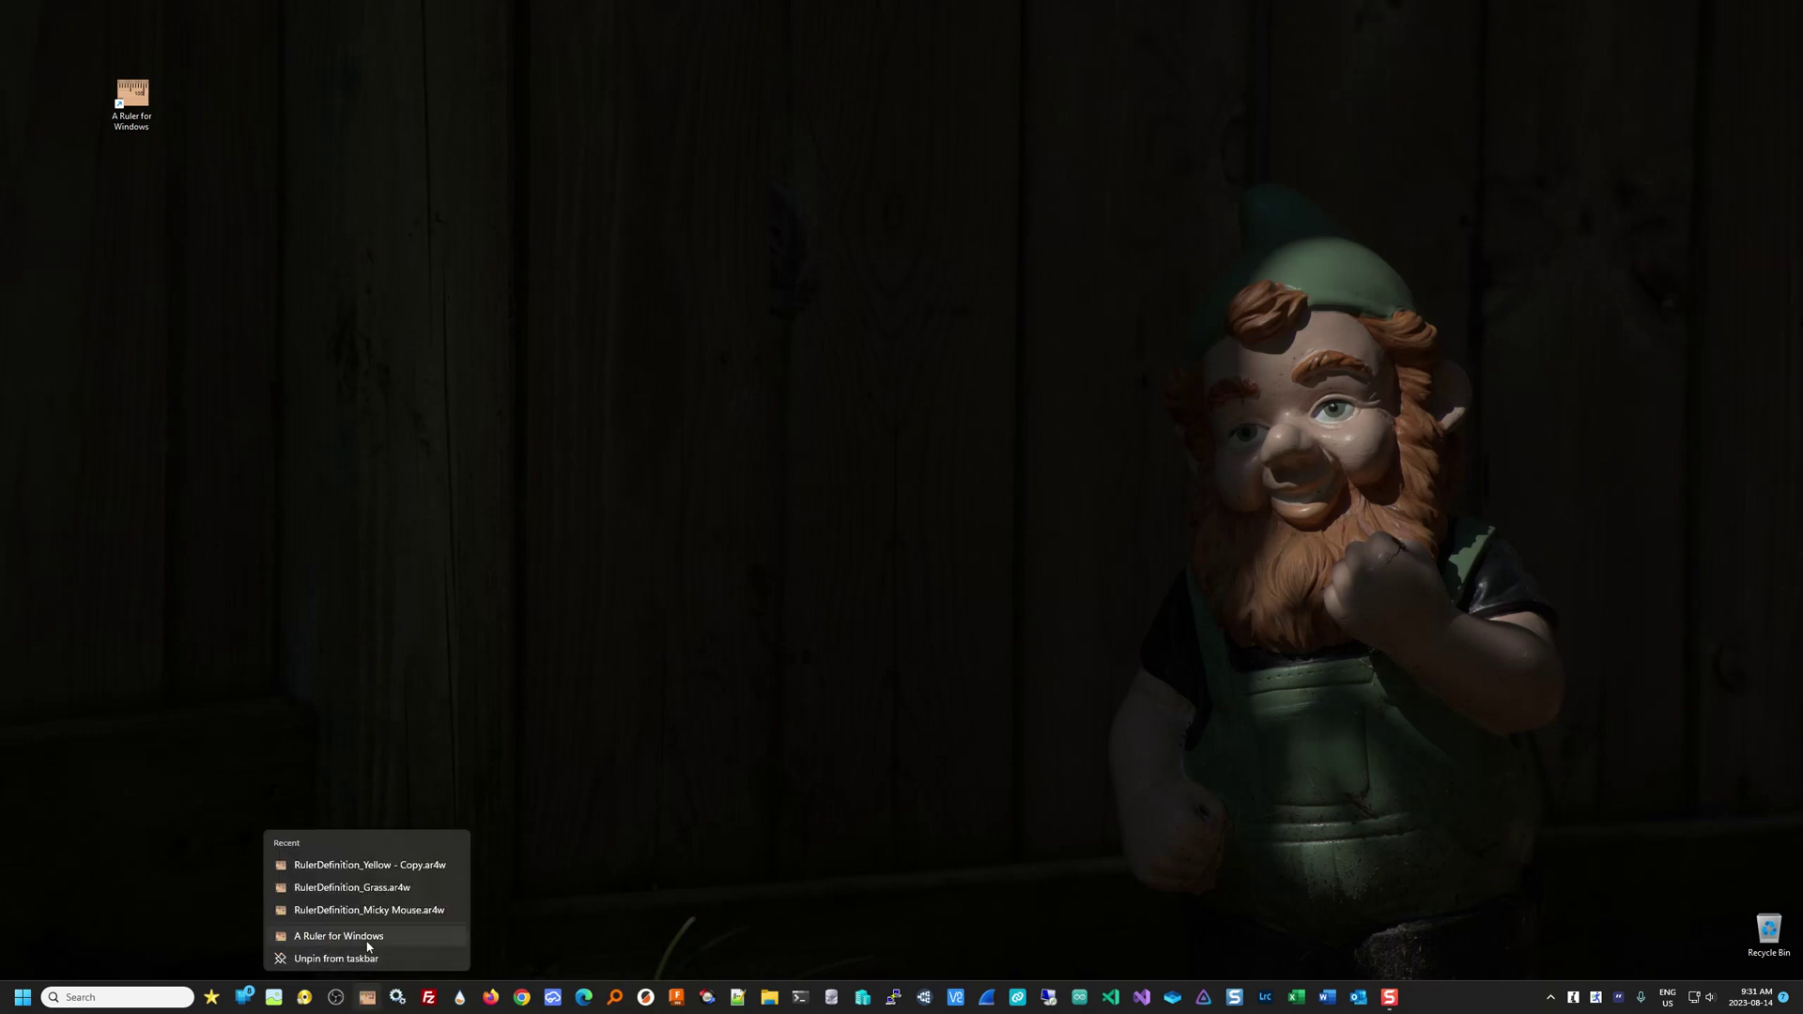
click(369, 939)
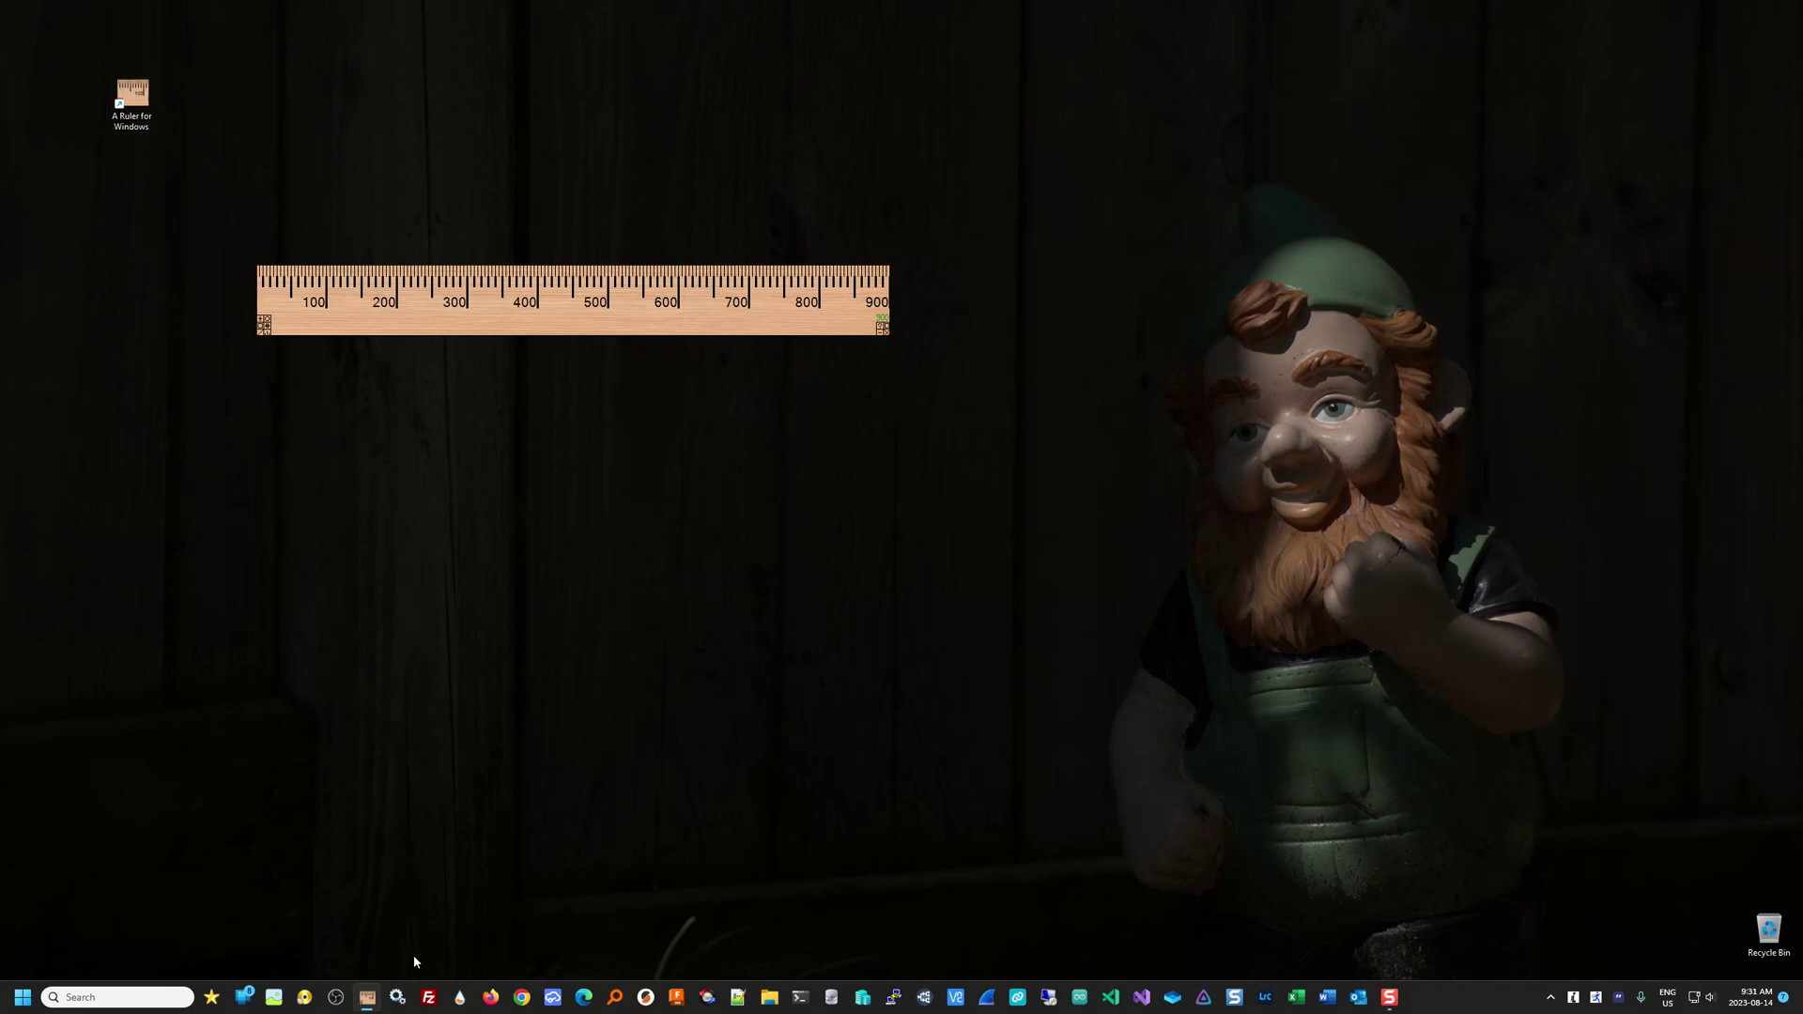
right_click(367, 1000)
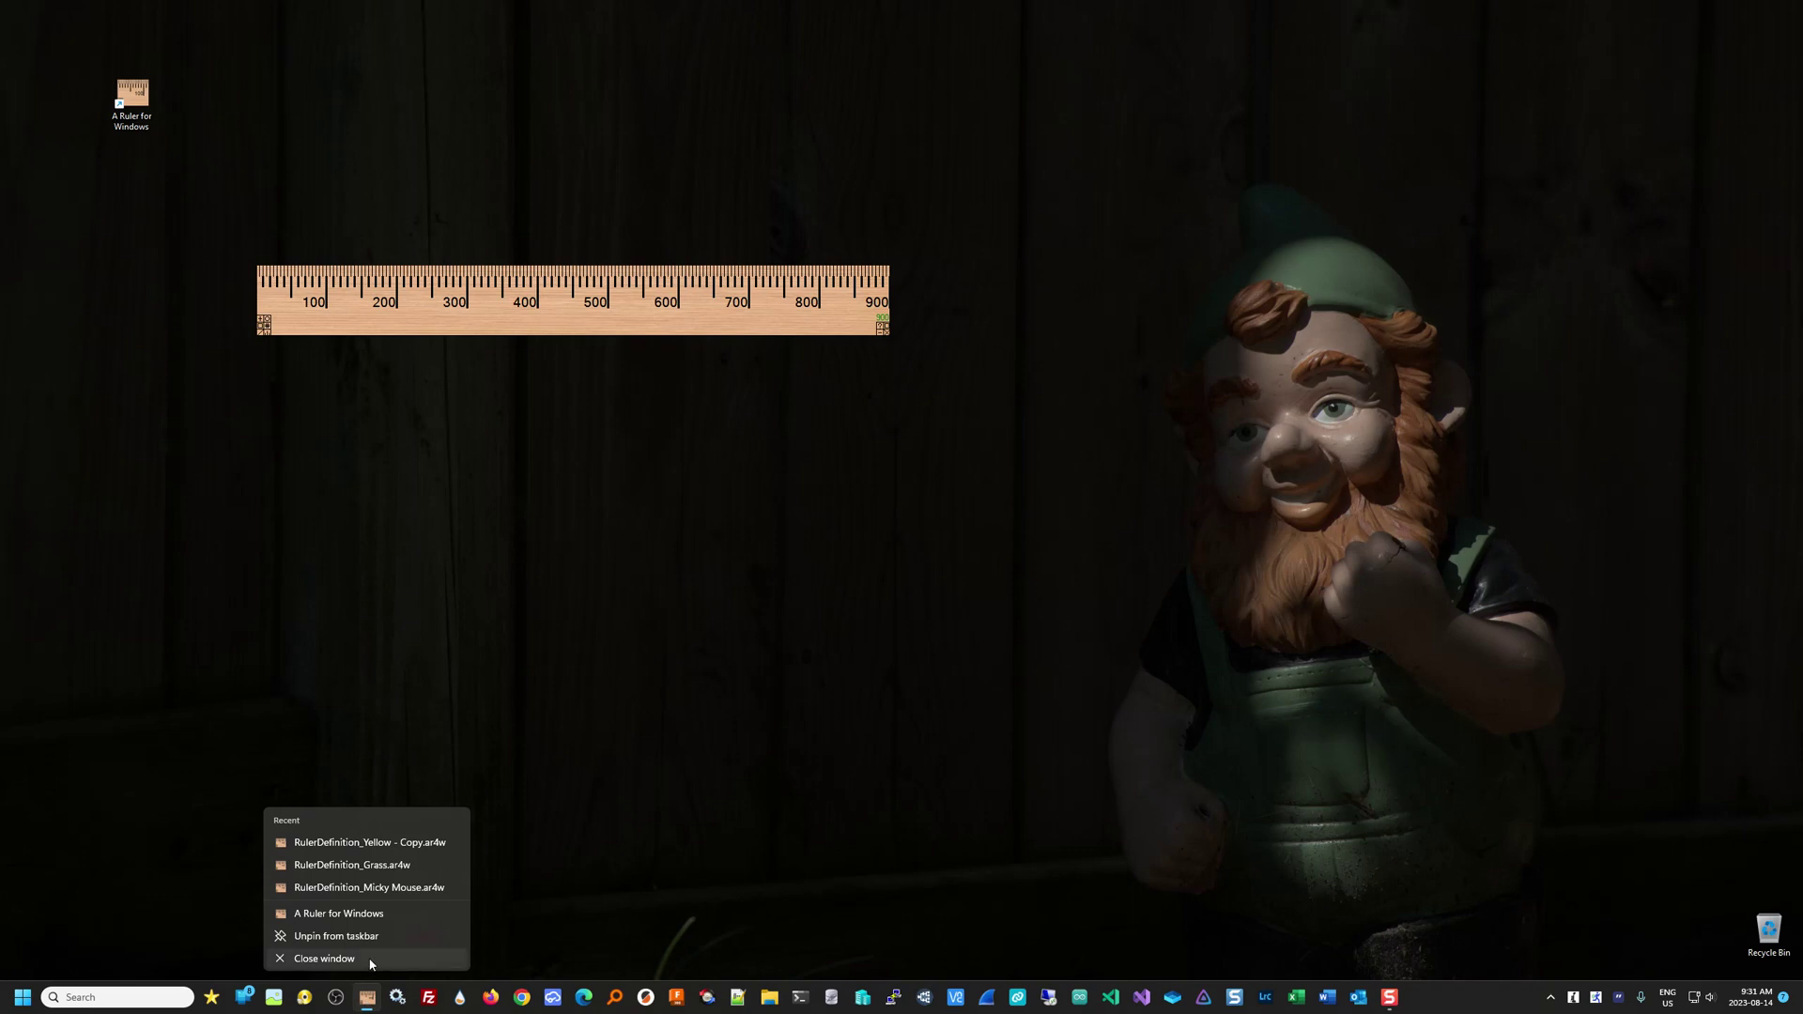
Step: Open a second ruler, make it vertical, and place it under the horizontal ruler's left end
click(386, 915)
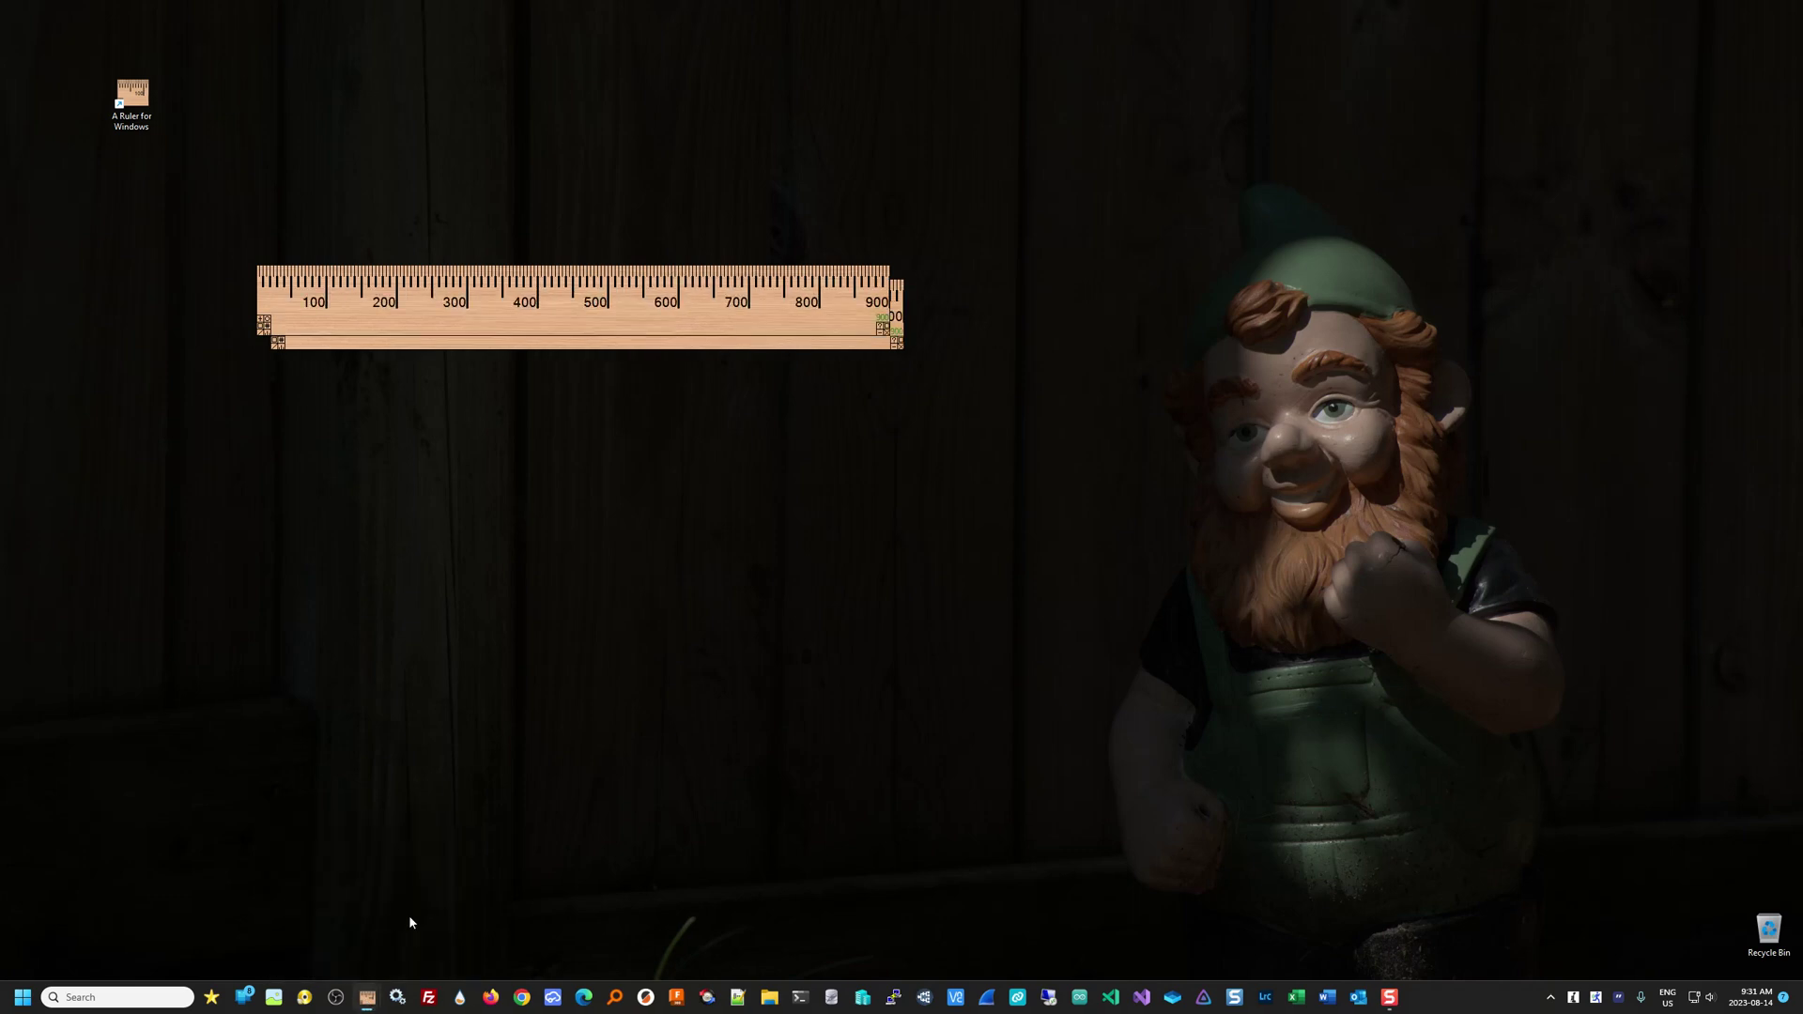
drag(543, 320, 533, 477)
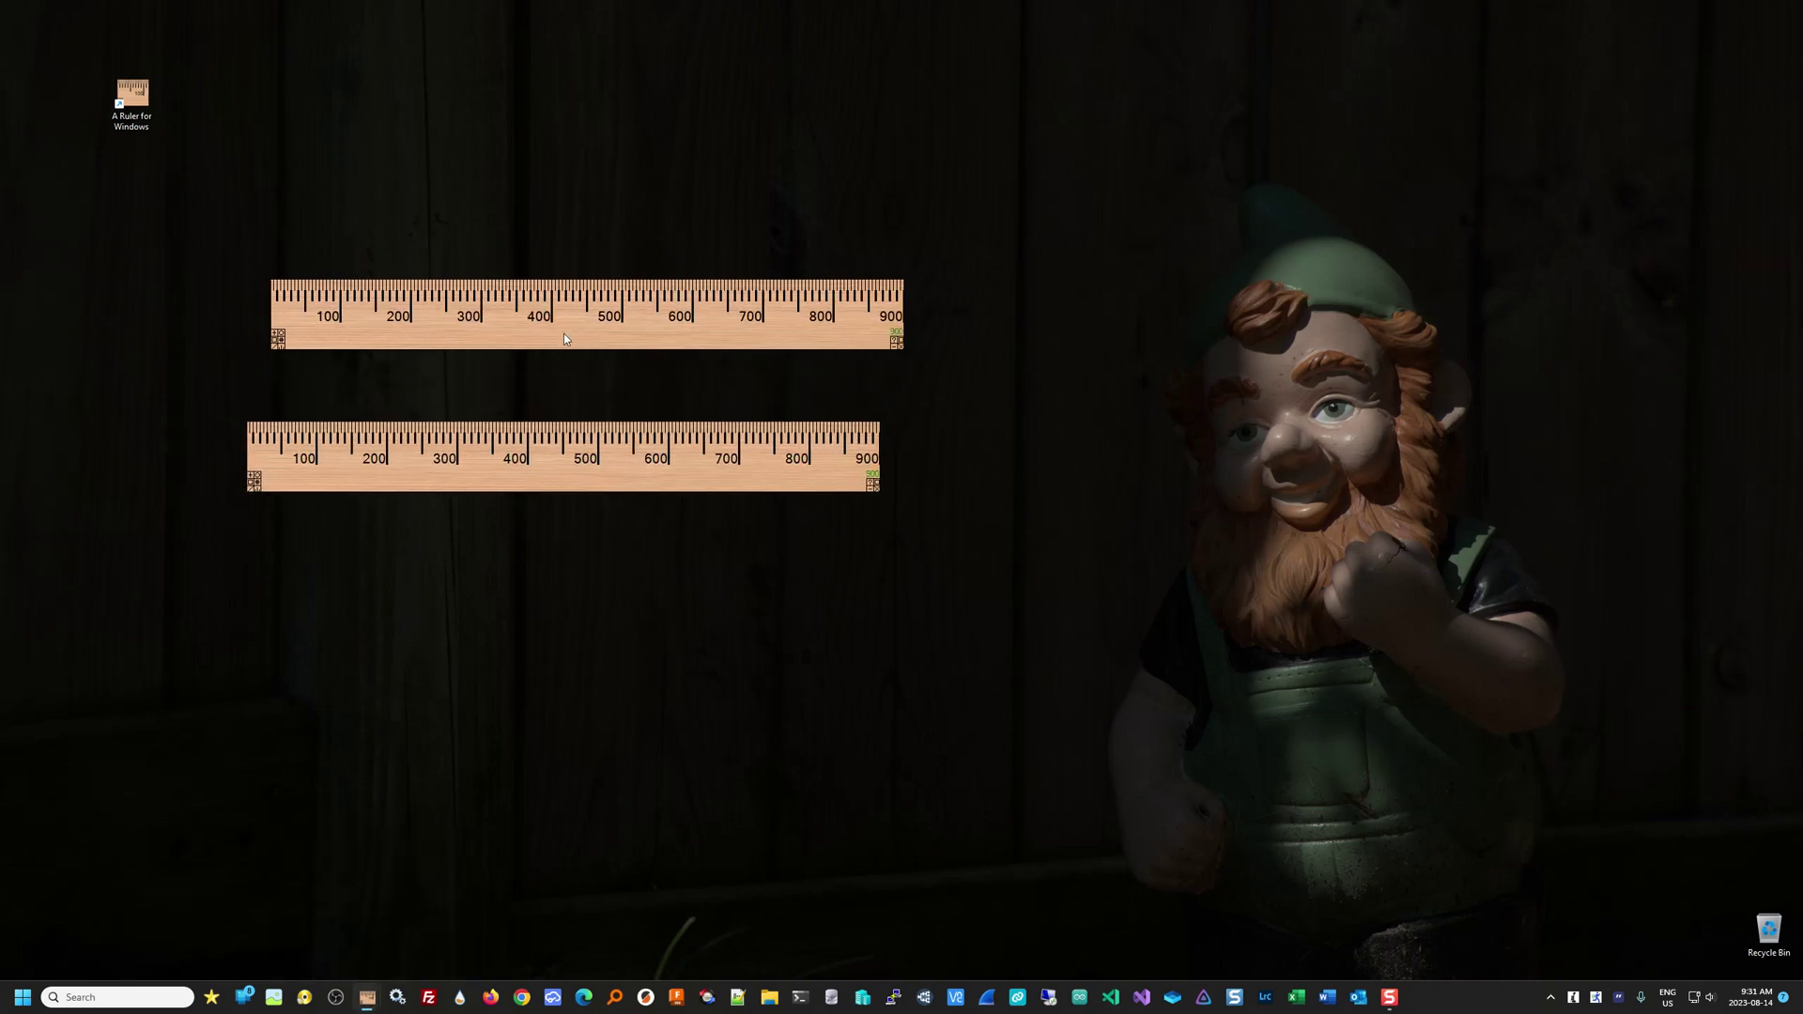
drag(563, 335, 854, 285)
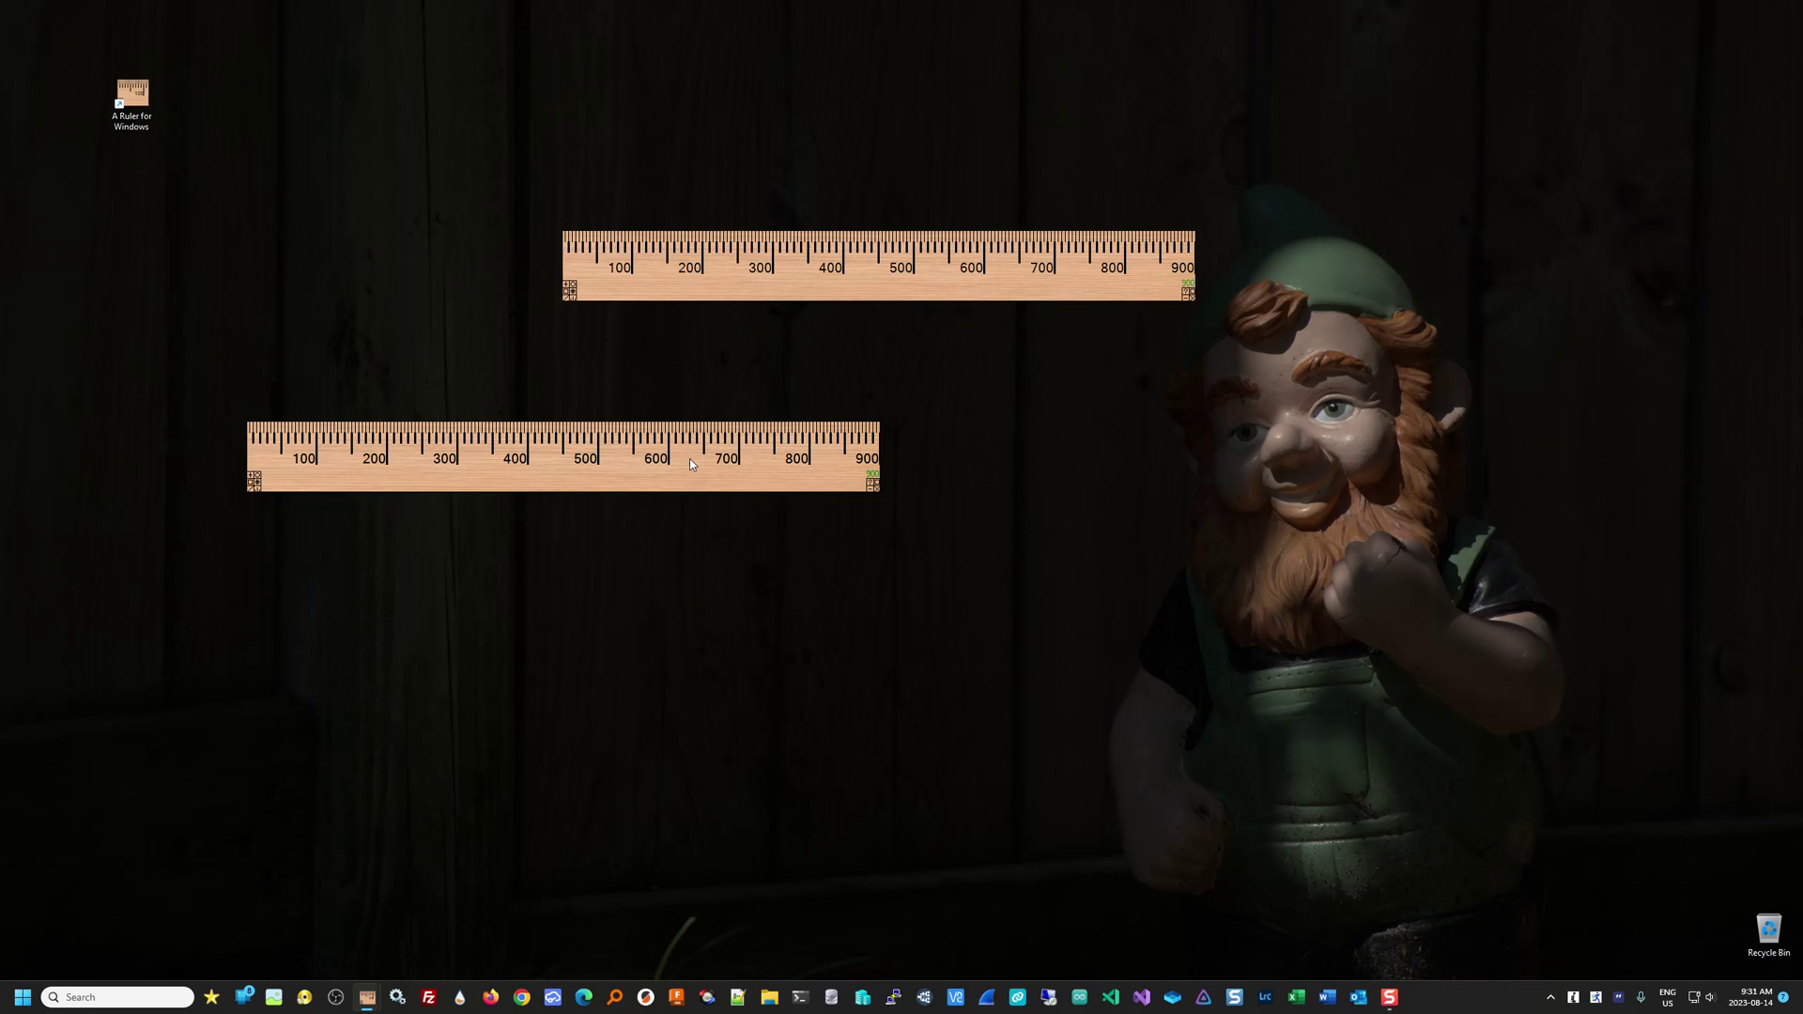
double_click(669, 471)
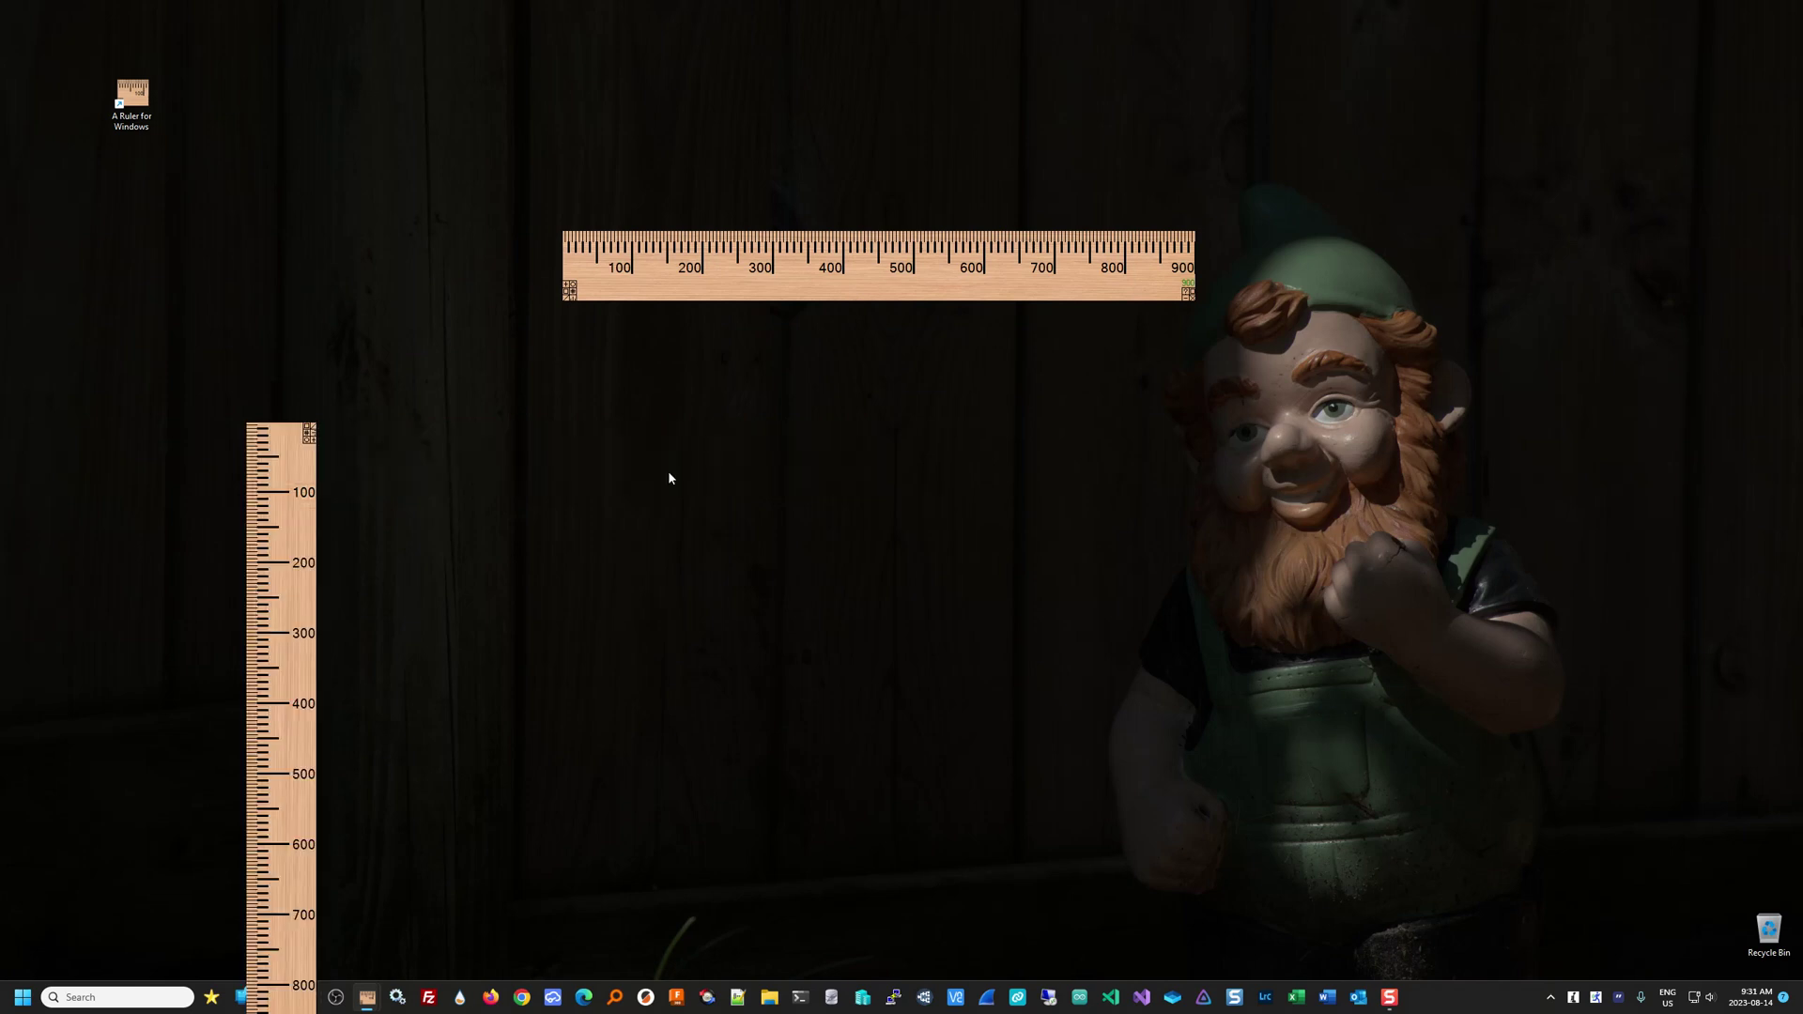
drag(282, 465, 526, 340)
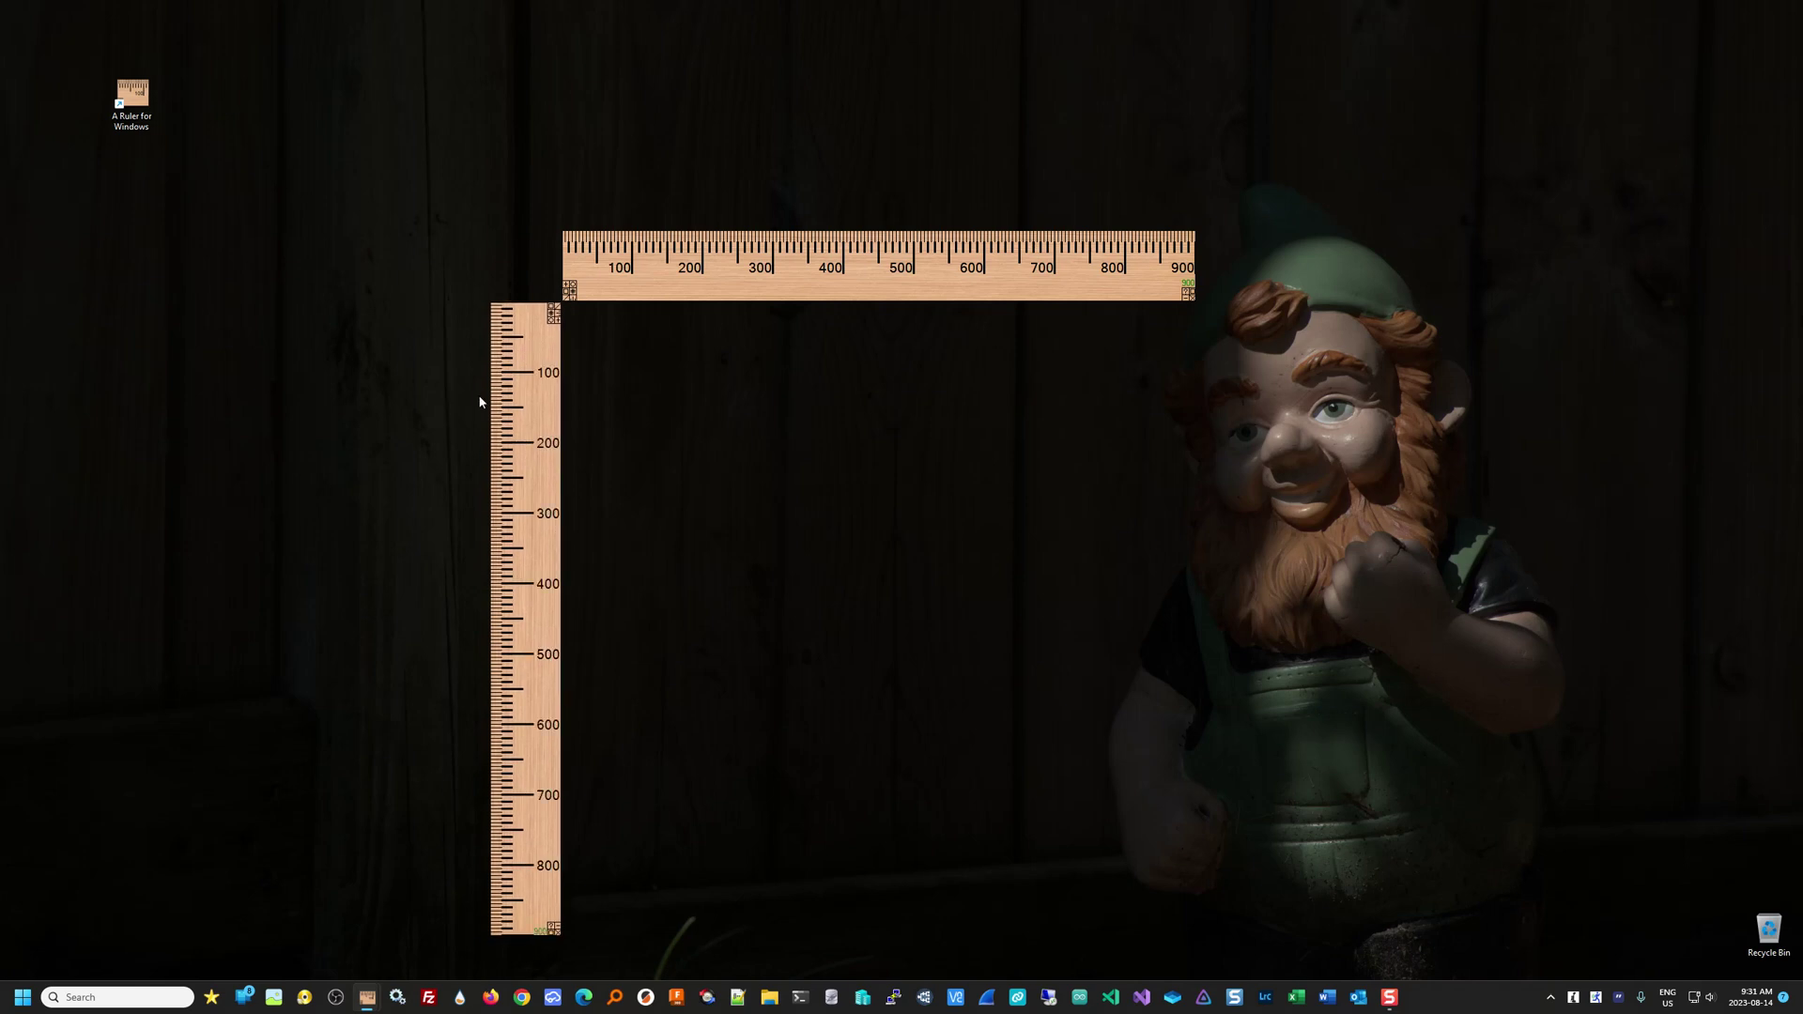
Step: Flip the tick sides of both the vertical and horizontal rulers, then hide the vertical one
click(557, 314)
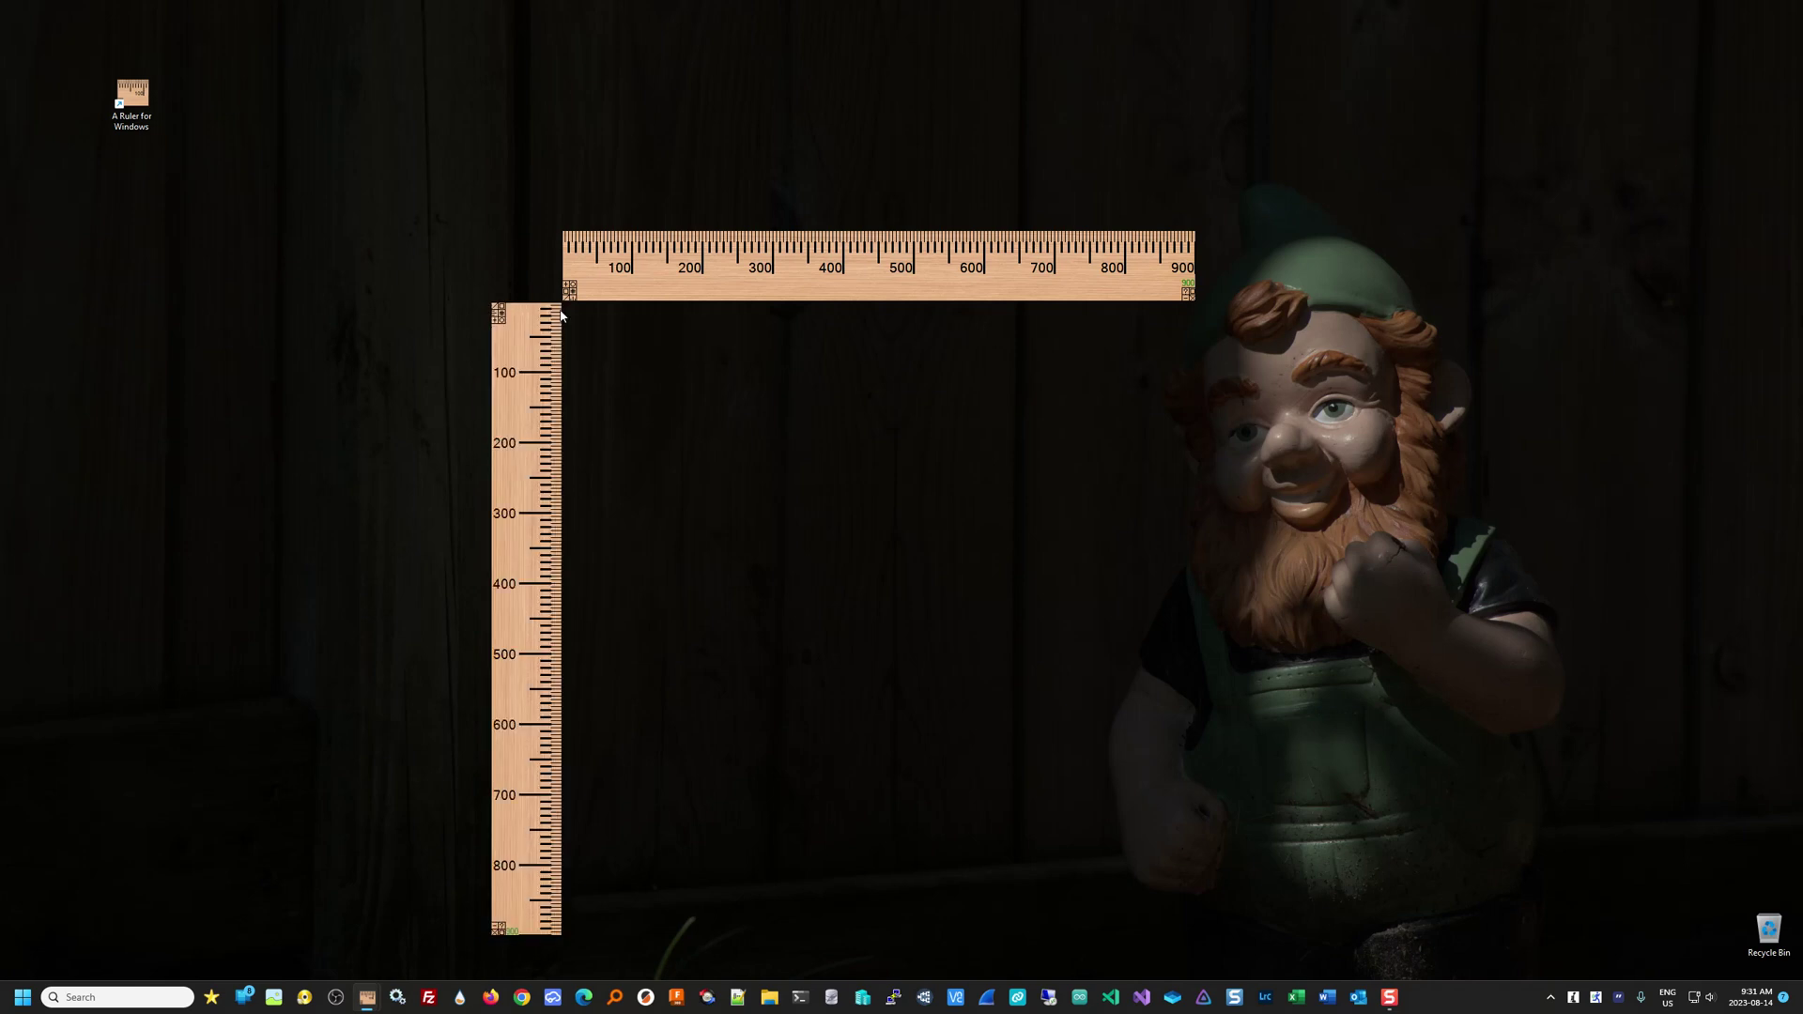
click(570, 294)
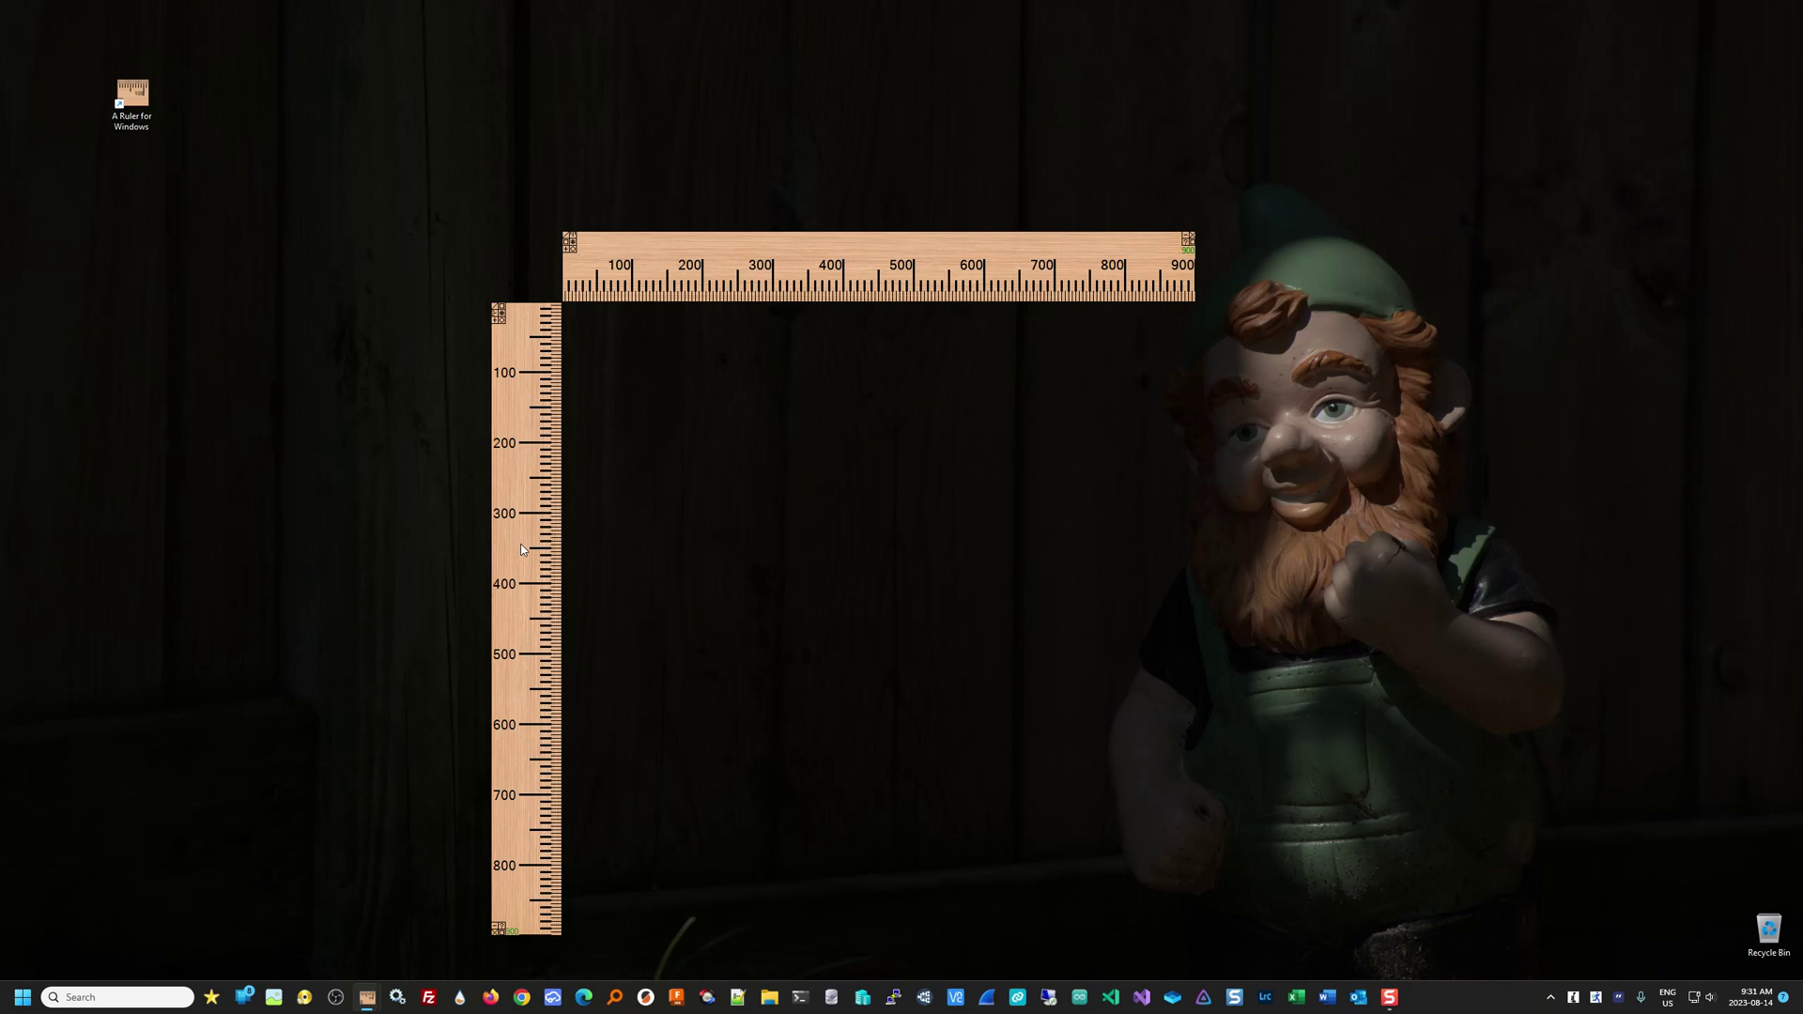
click(498, 935)
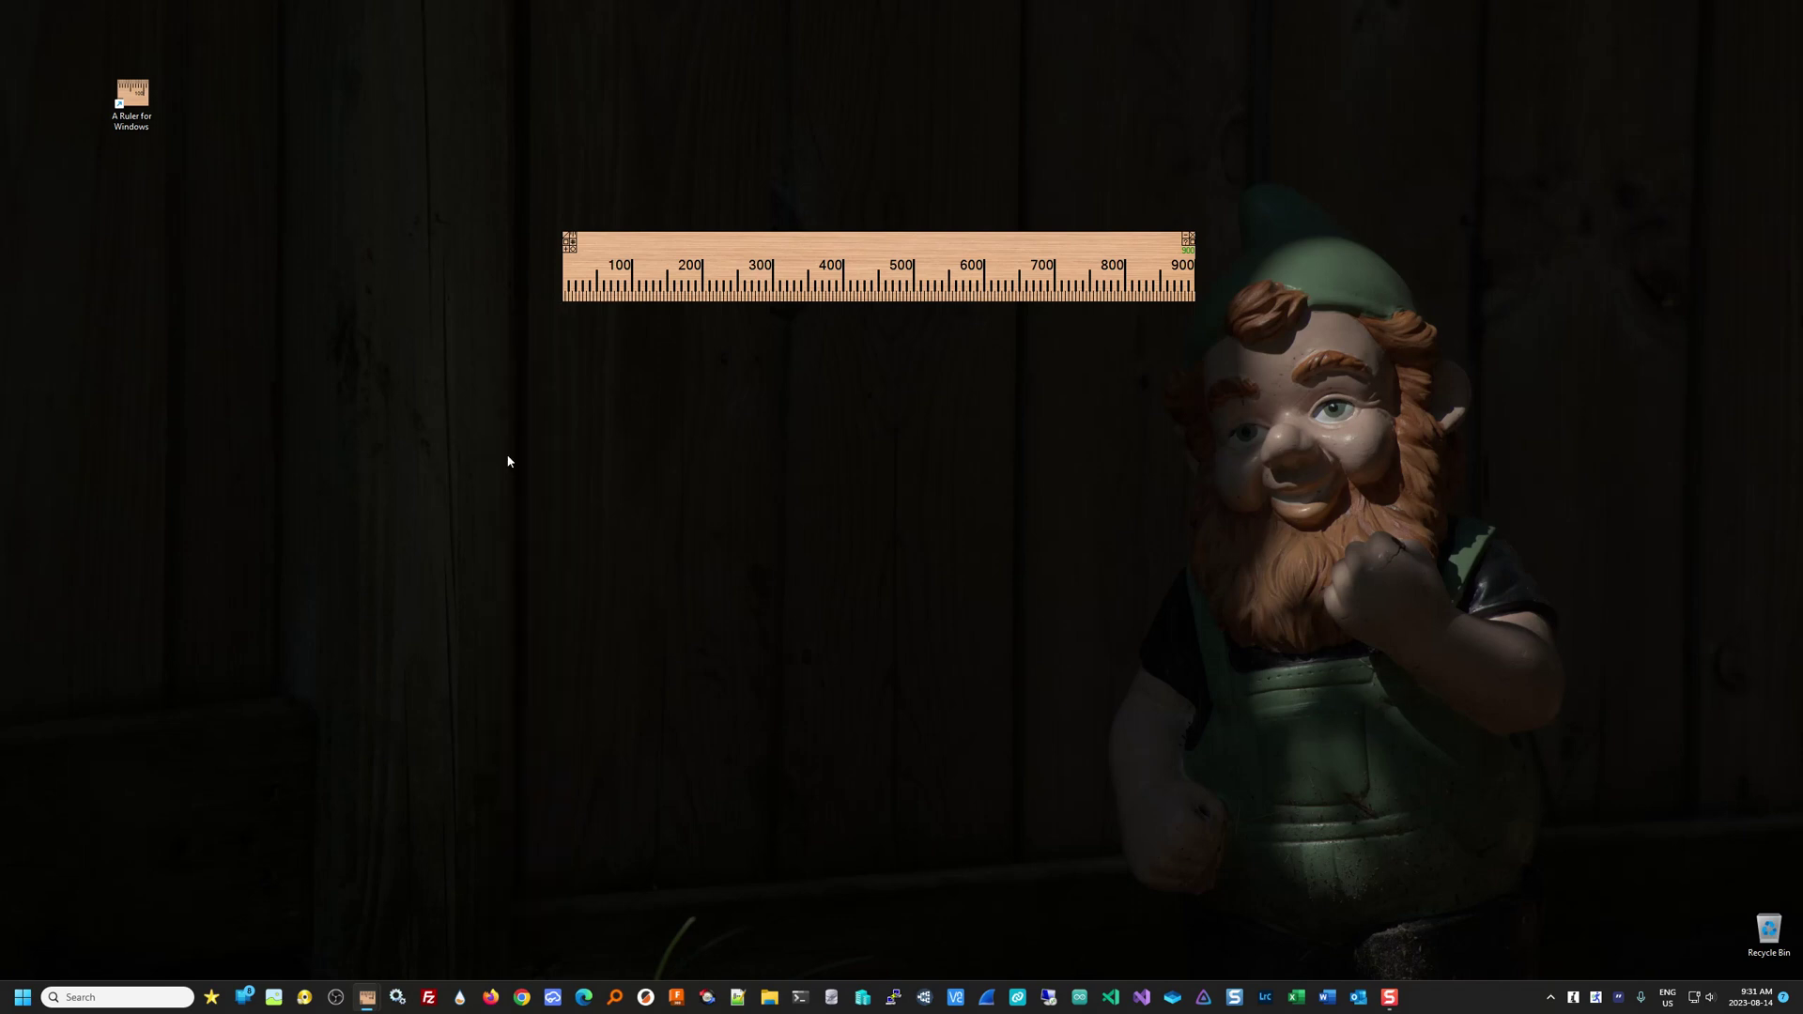
Step: Flip the horizontal ruler's ticks back to the top, move it lower-left, and enable automatic control expanding
double_click(720, 245)
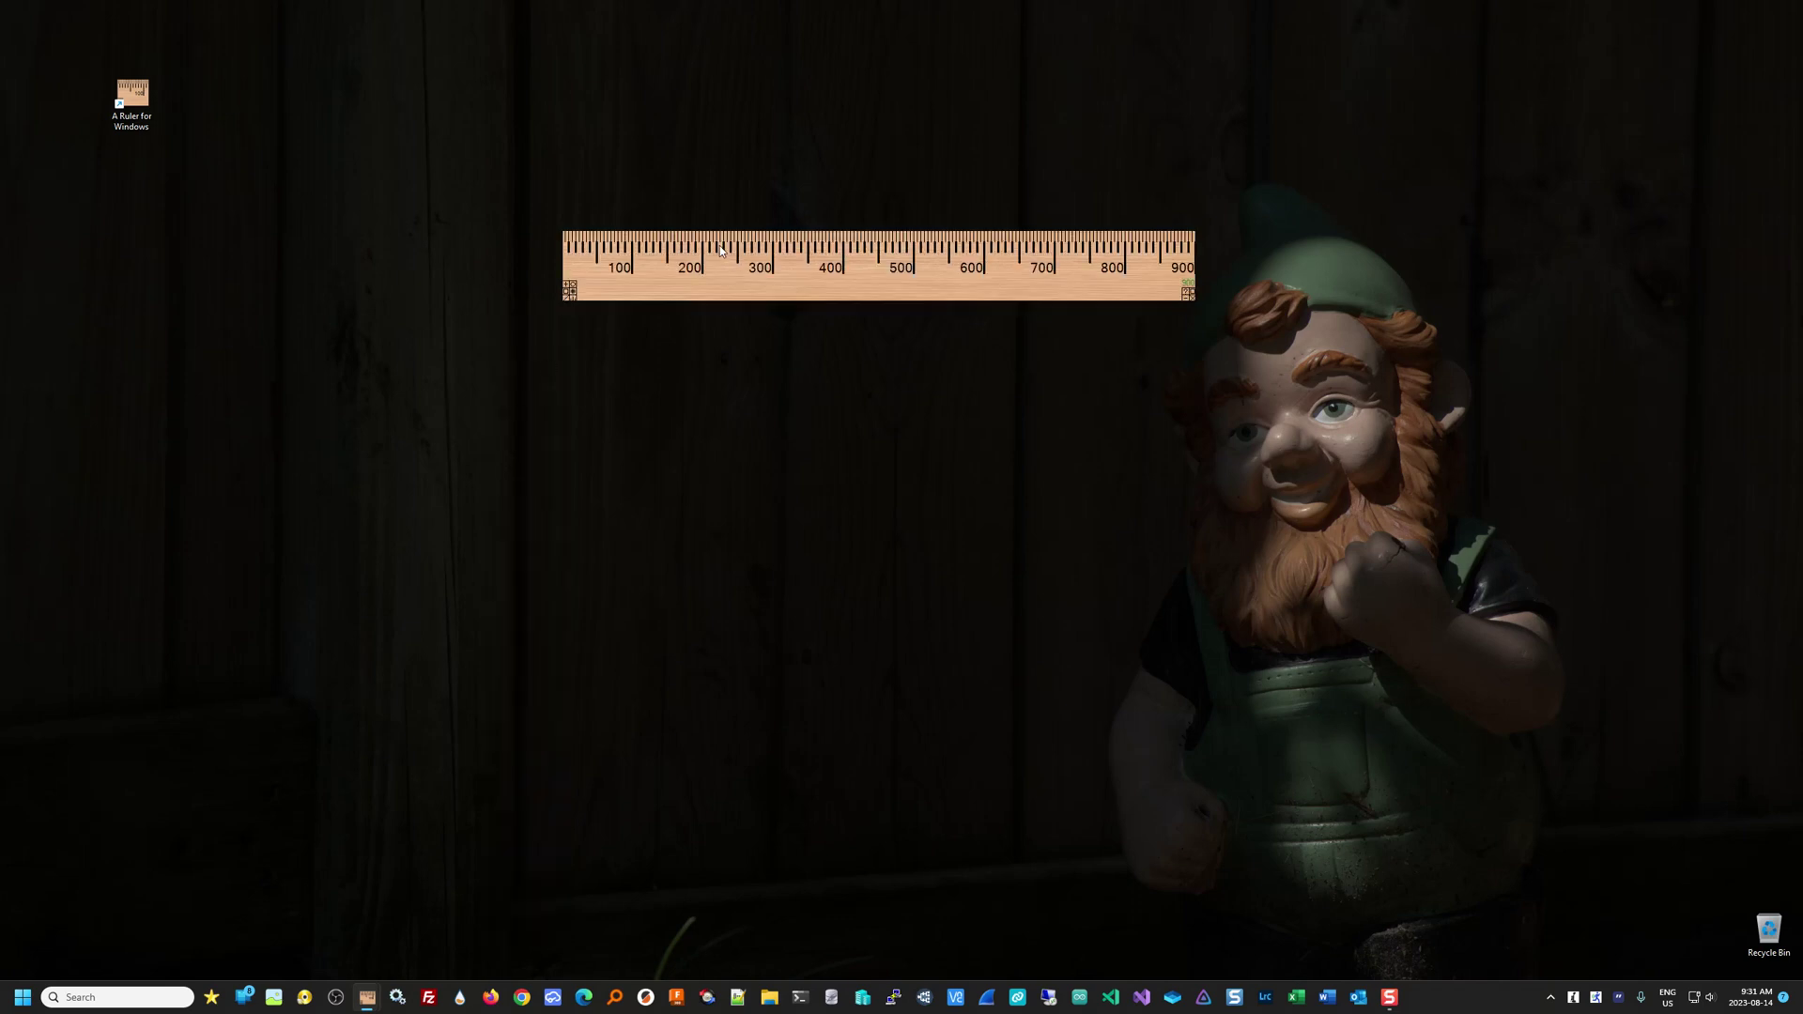
drag(770, 277, 647, 364)
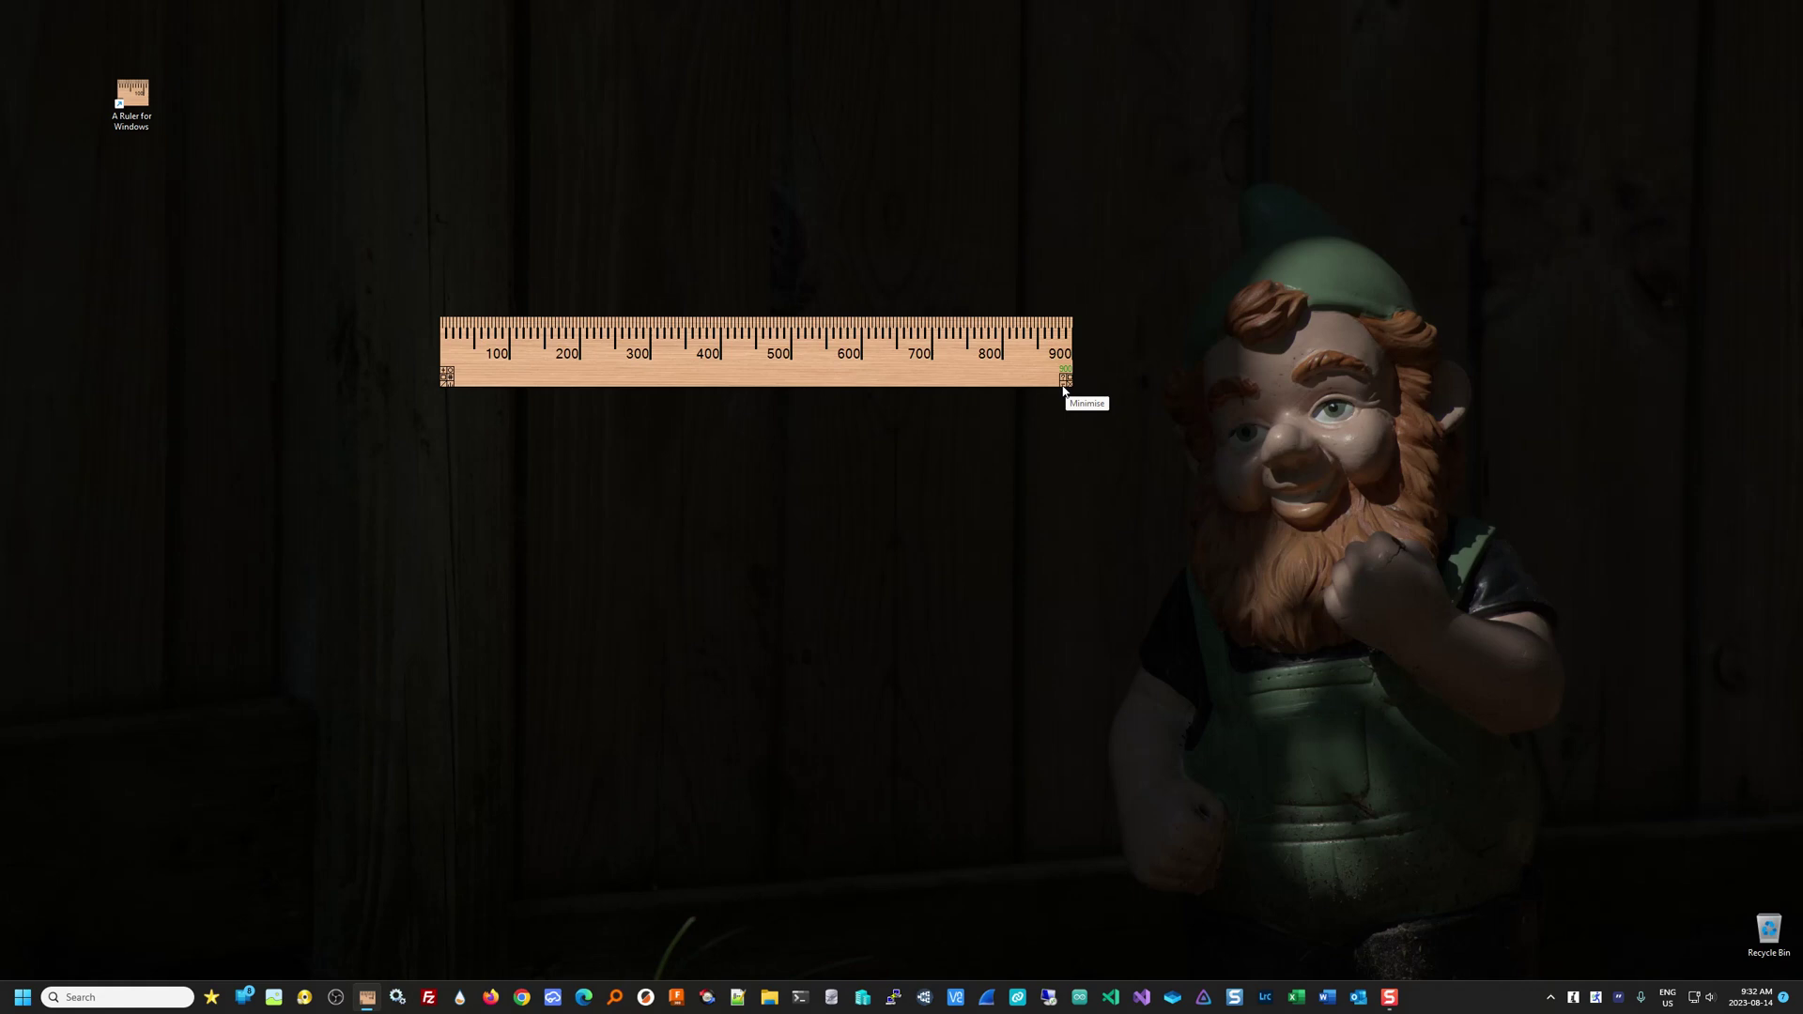
click(1063, 377)
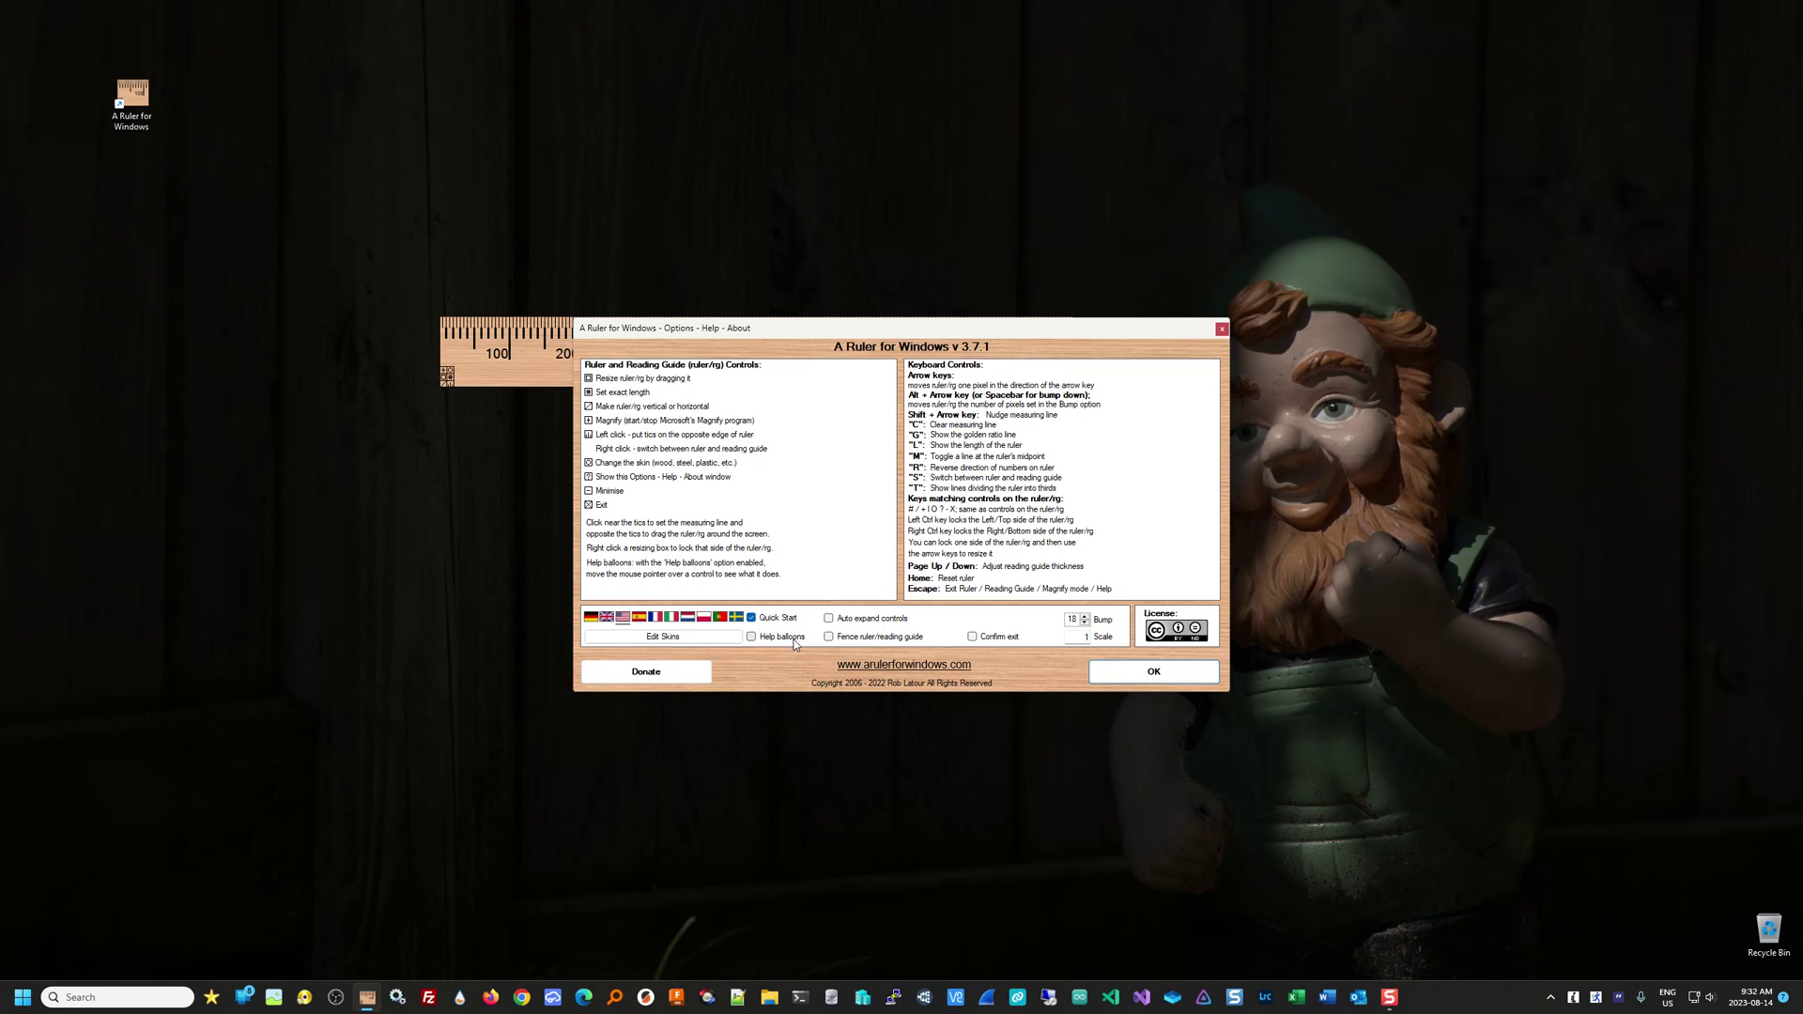
click(868, 620)
click(1112, 670)
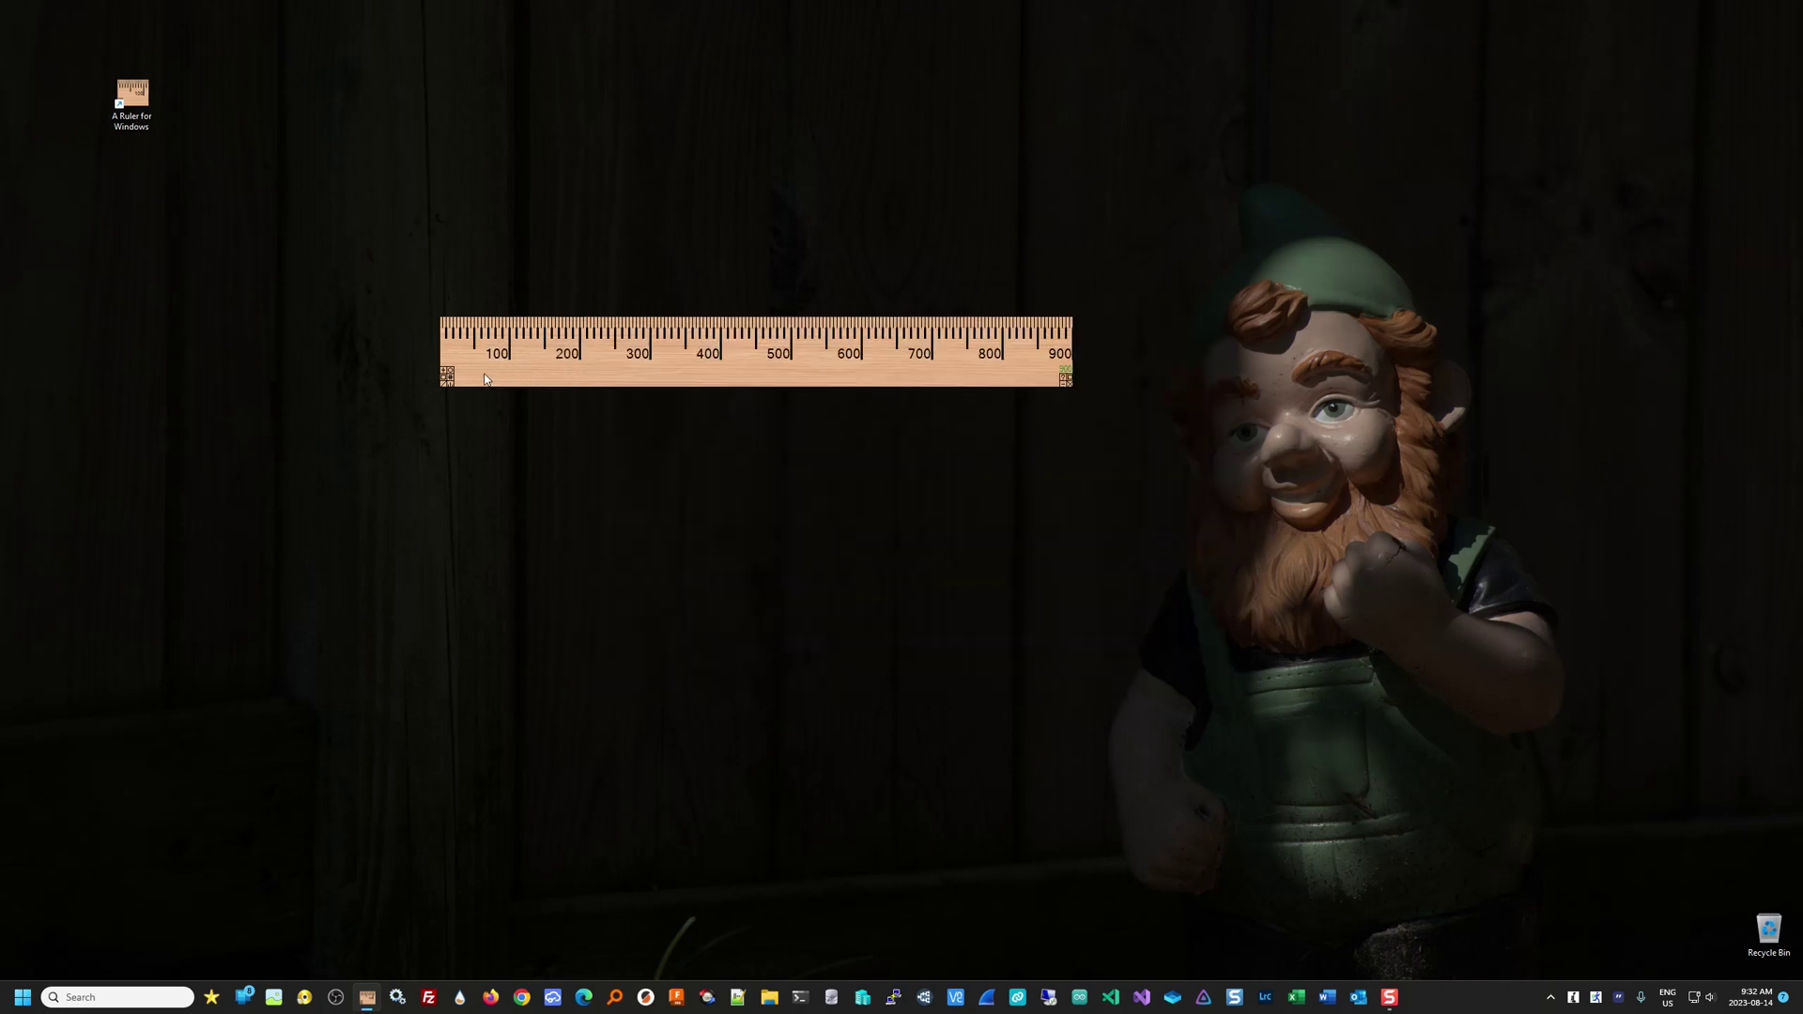
Step: In Options, turn automatic expanding back off and enable Fence ruler/reading guide
mouse_move(456, 376)
mouse_move(1056, 376)
click(1054, 366)
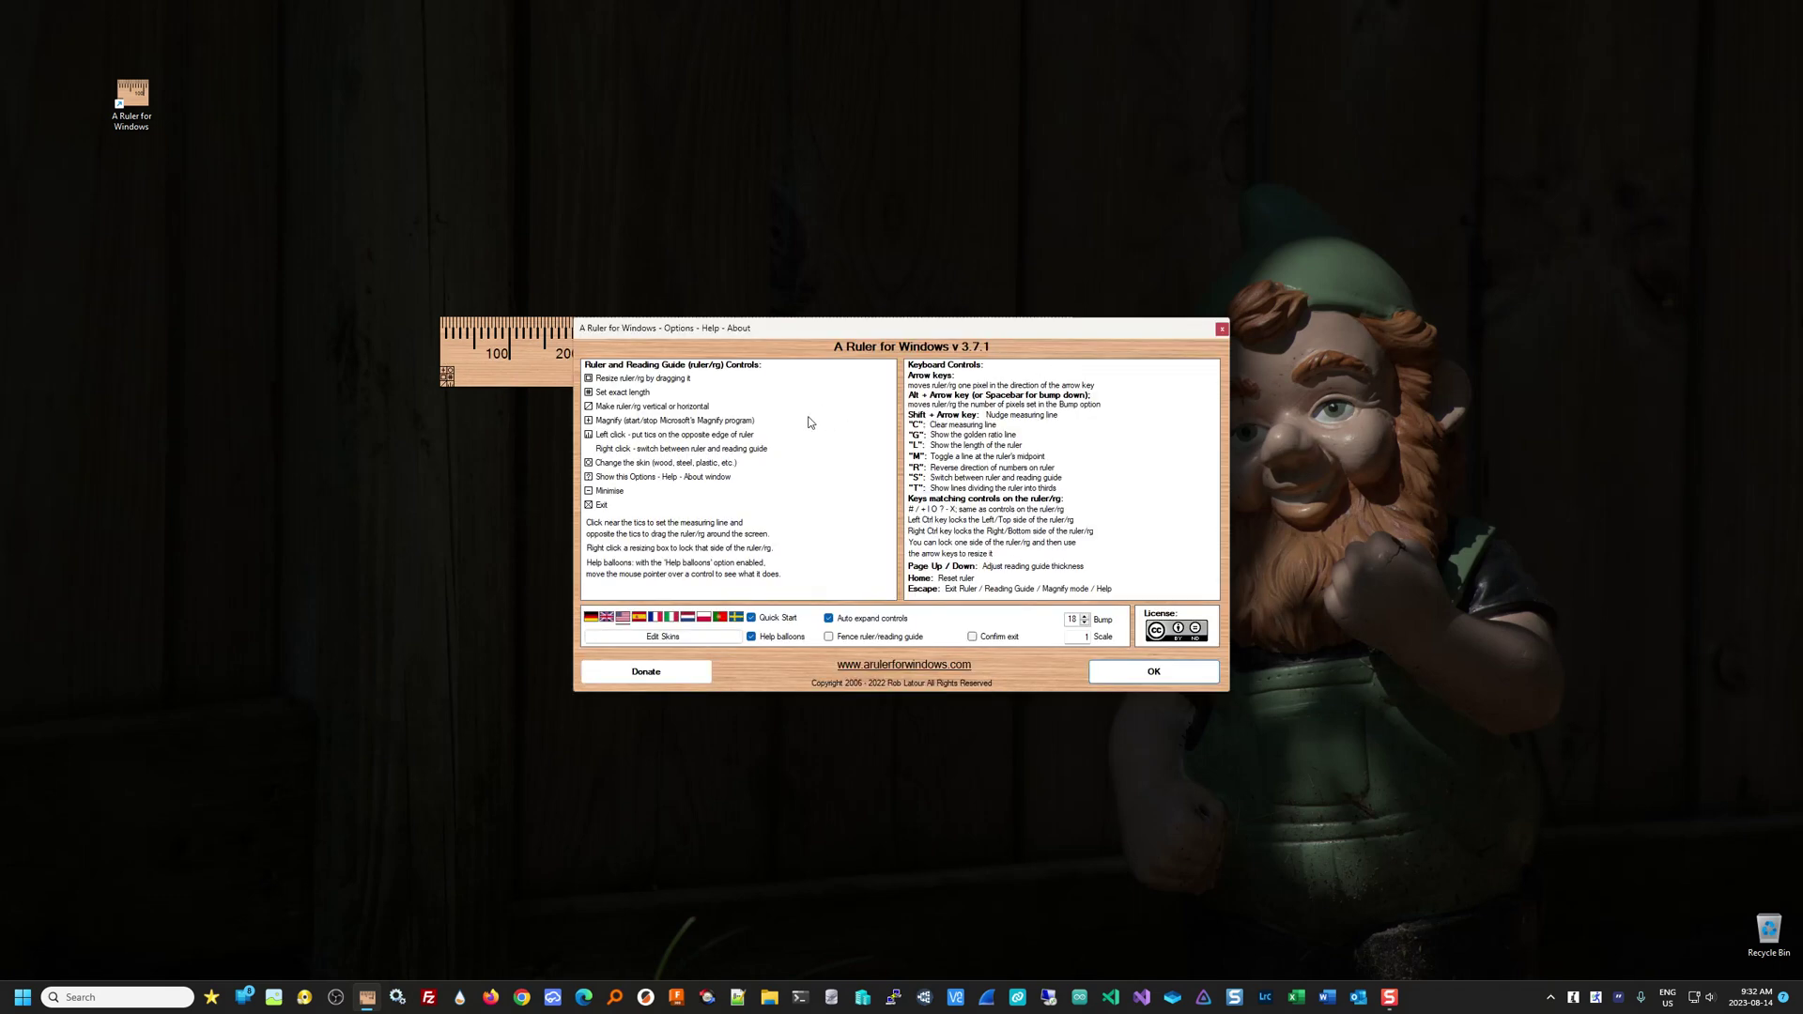
click(896, 620)
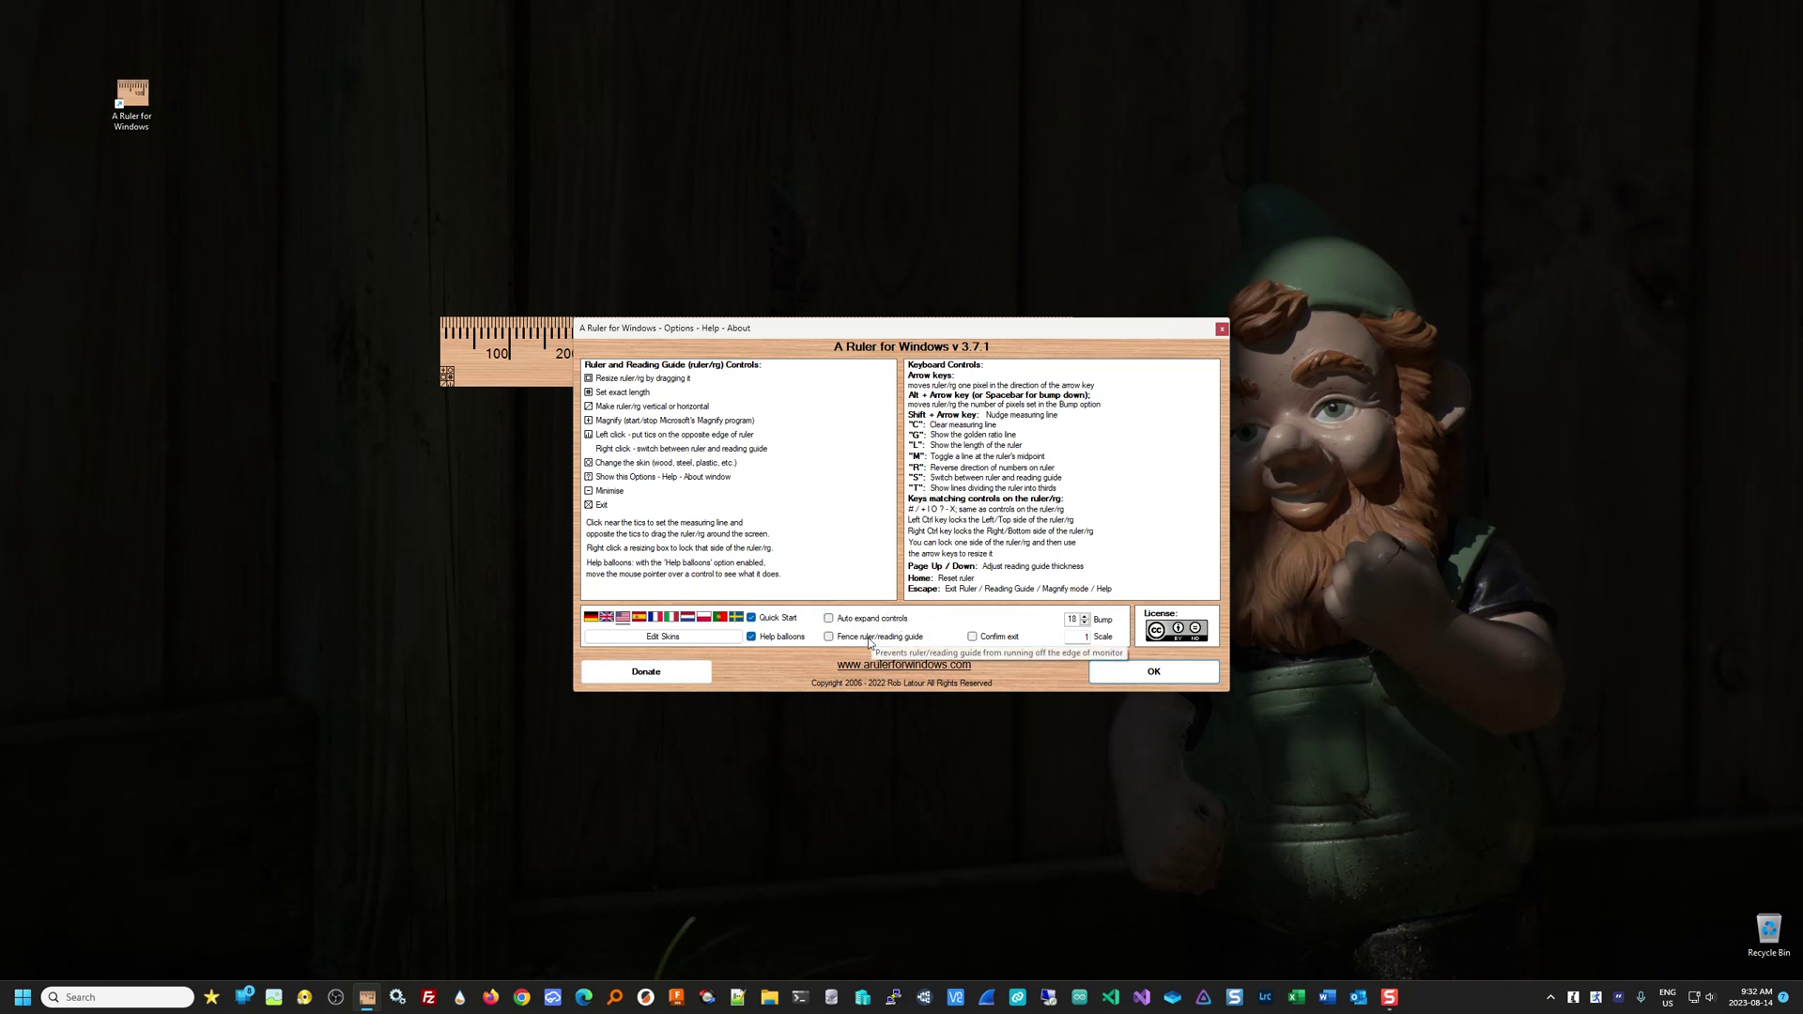
click(869, 642)
click(1145, 673)
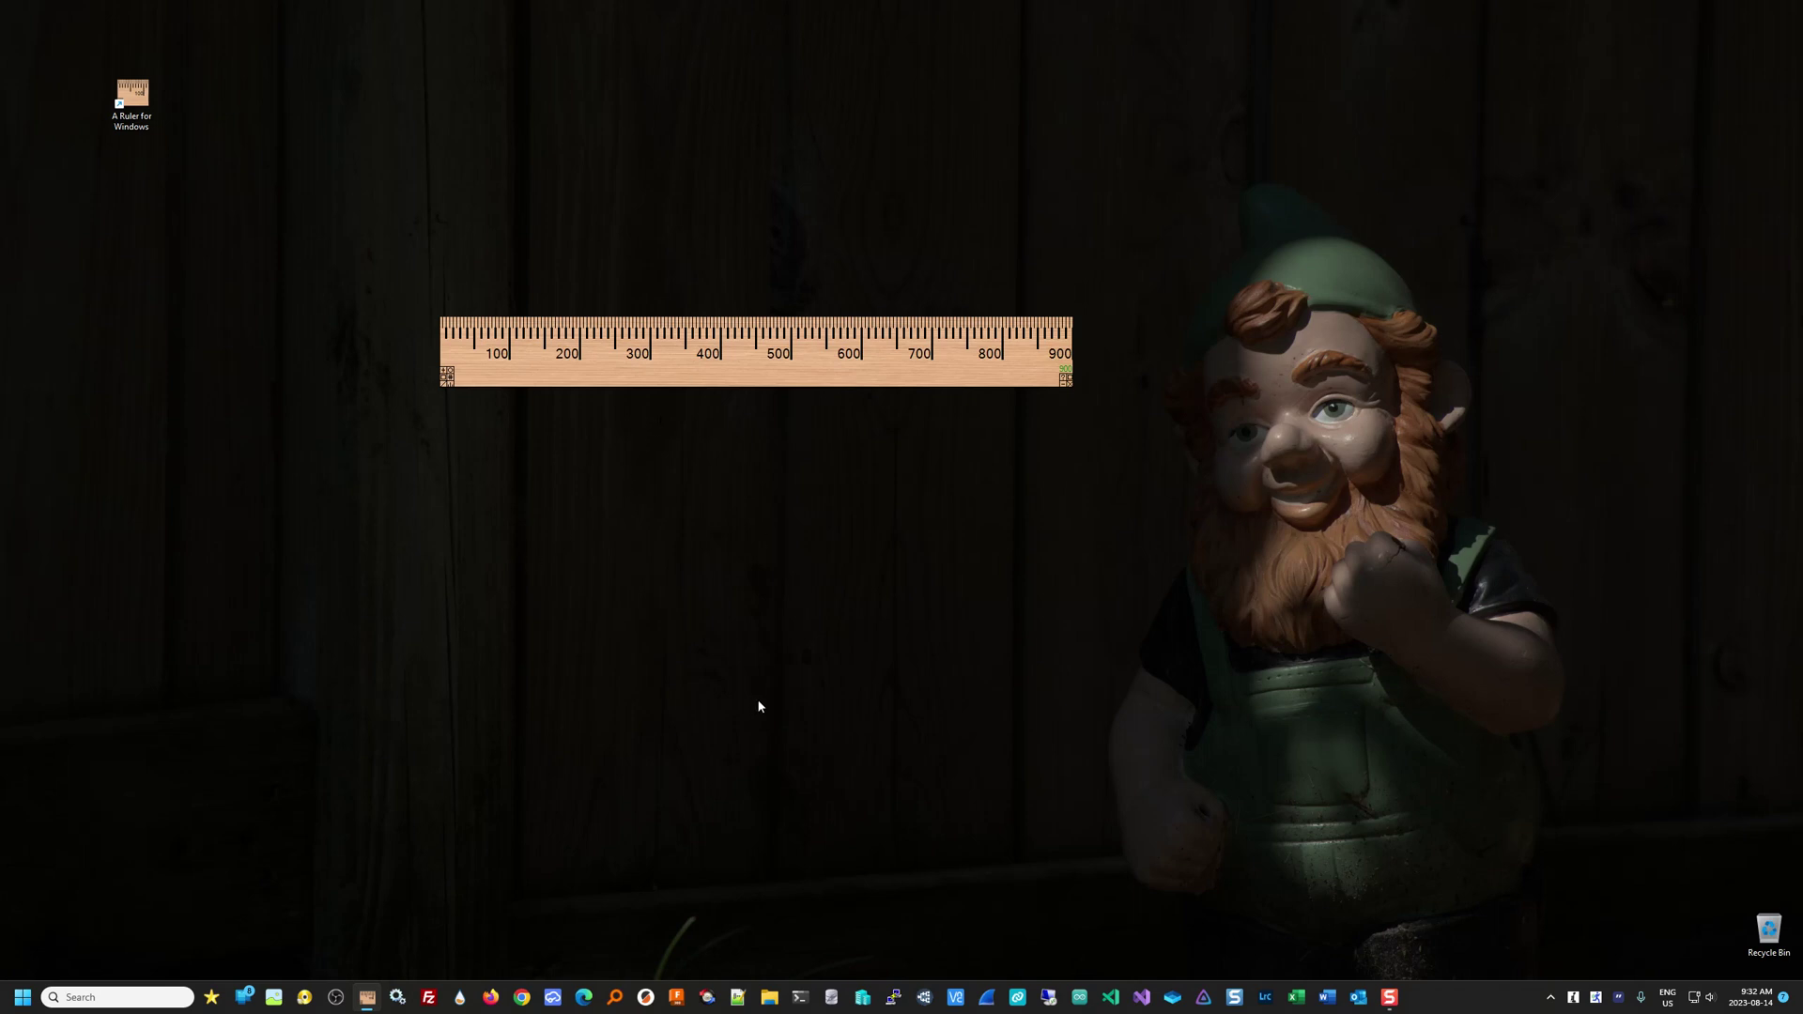
Step: Push the 900-long ruler against the right screen edge repeatedly, then return it left of centre
right_click(1613, 747)
click(999, 524)
drag(669, 378, 1690, 419)
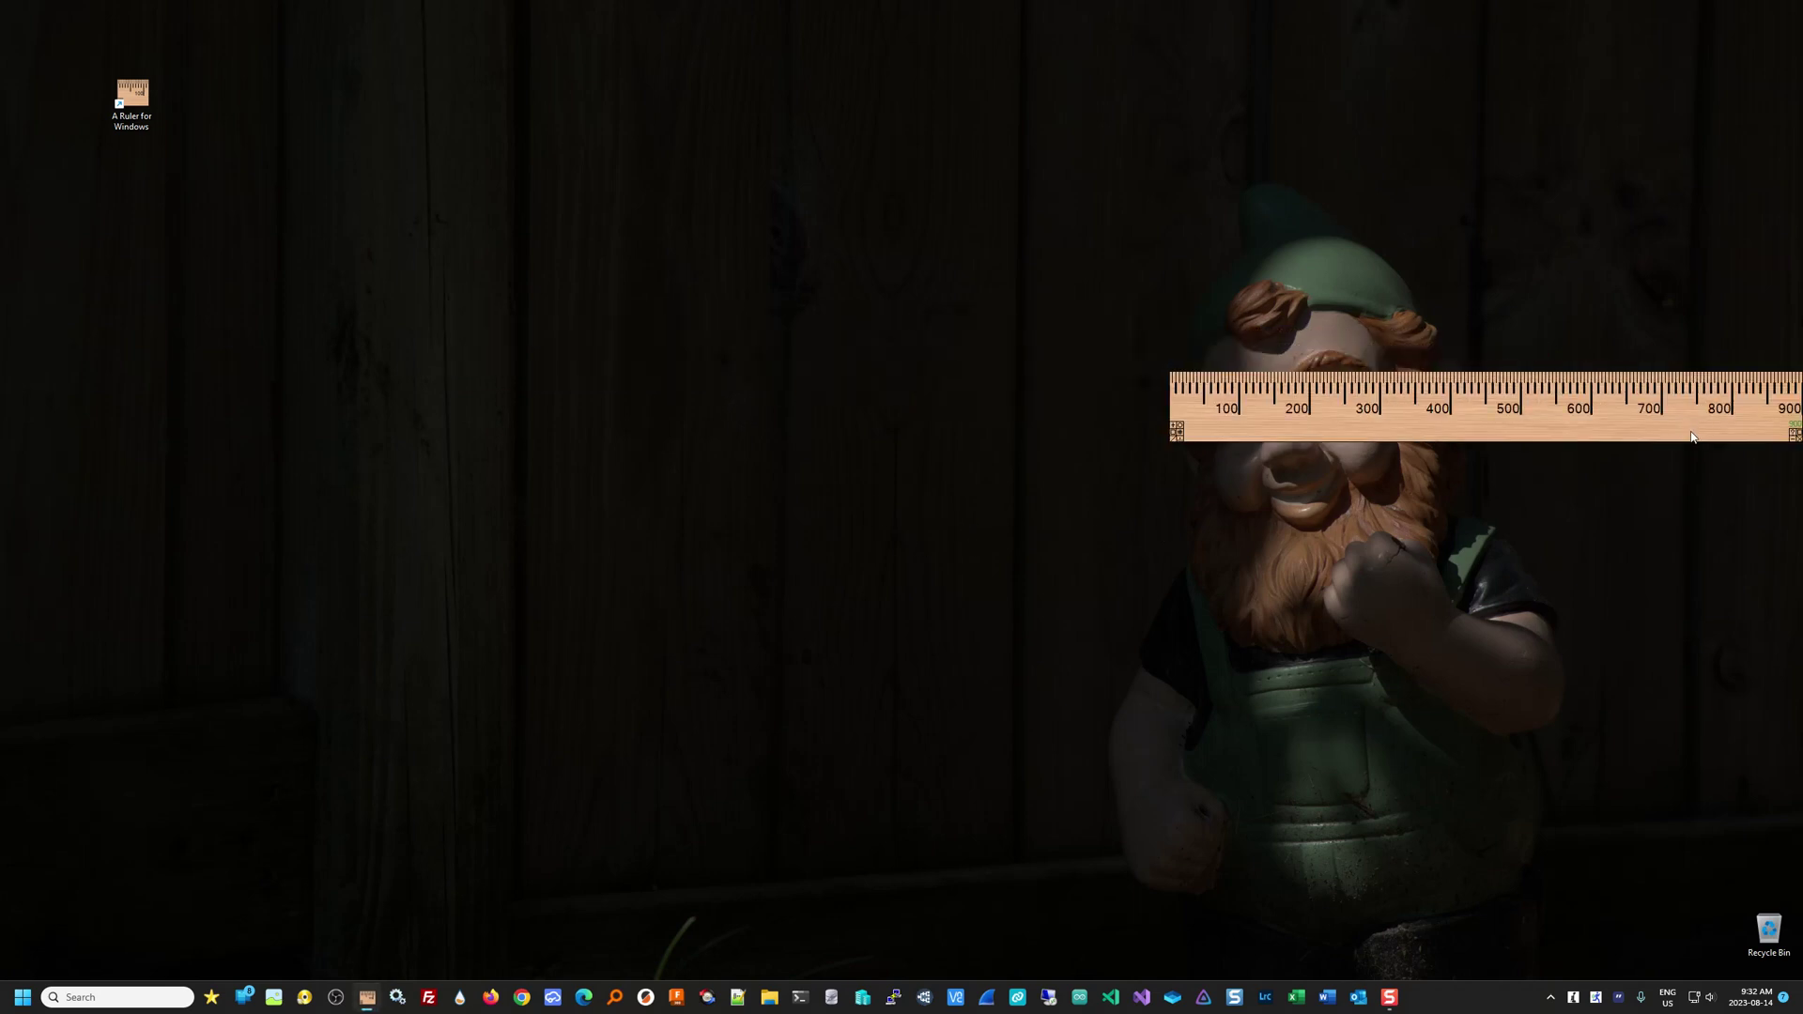
drag(1411, 434, 1274, 438)
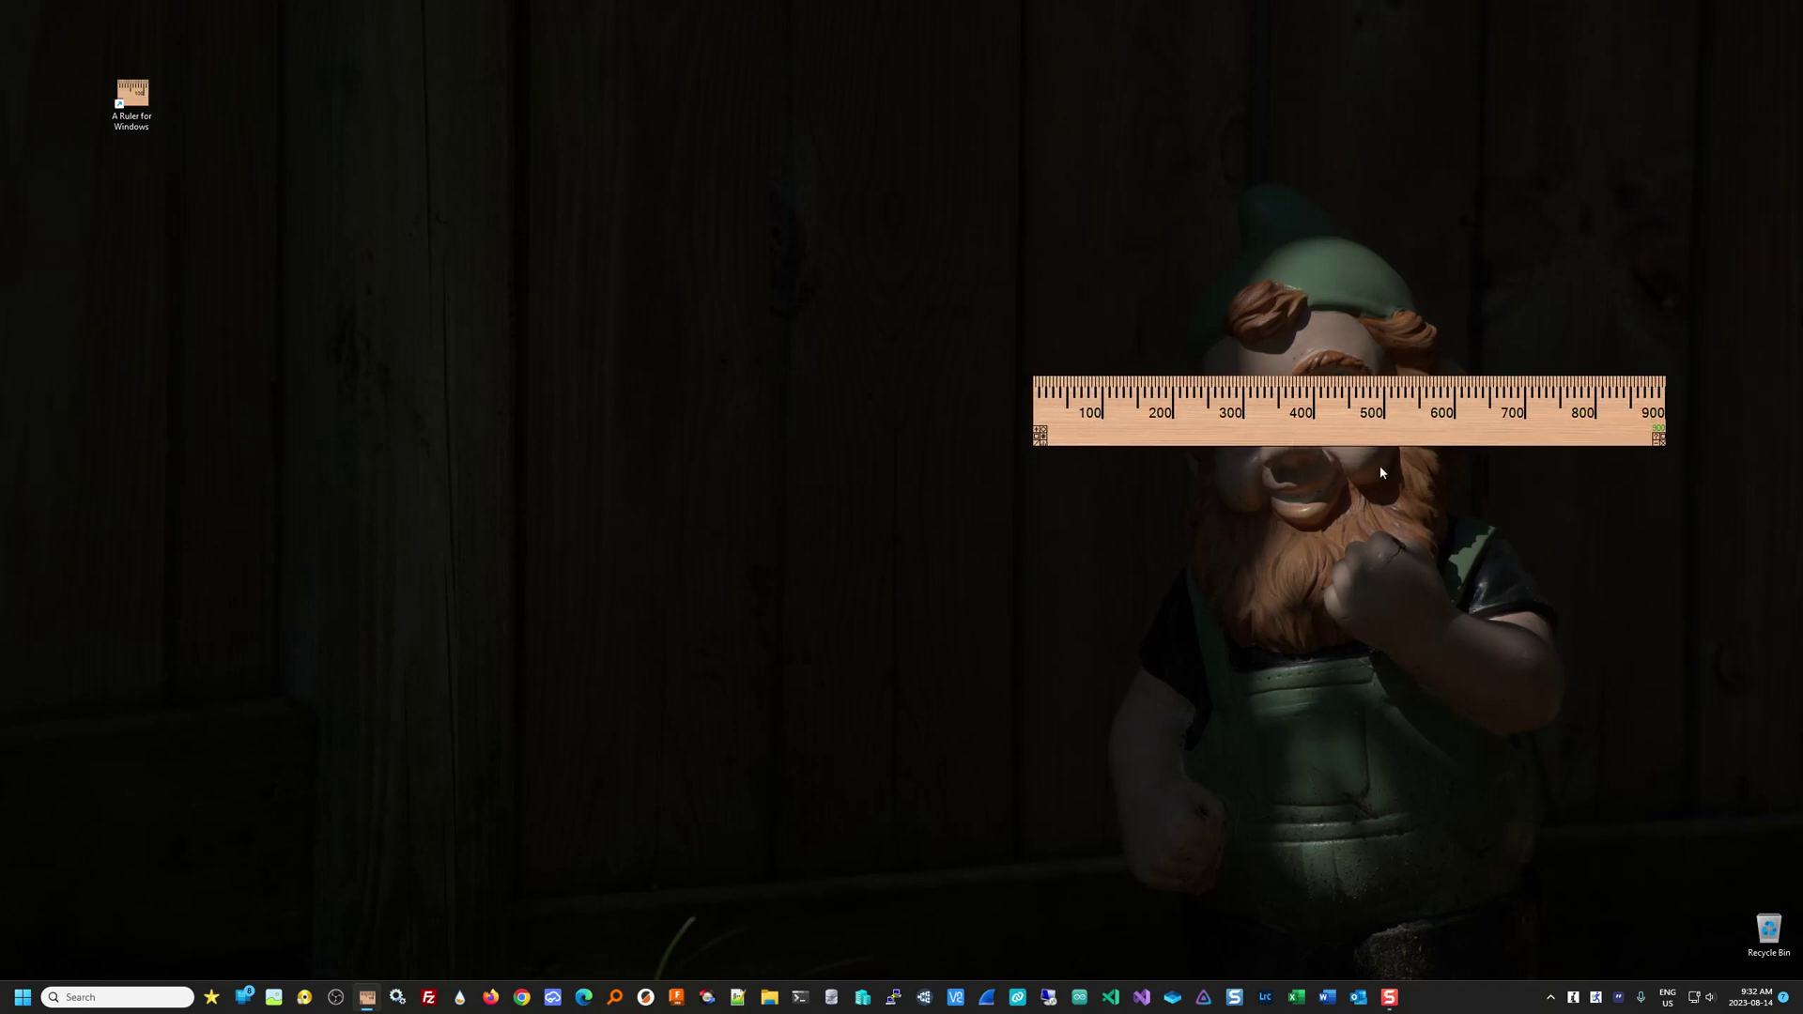
drag(1375, 446, 1004, 479)
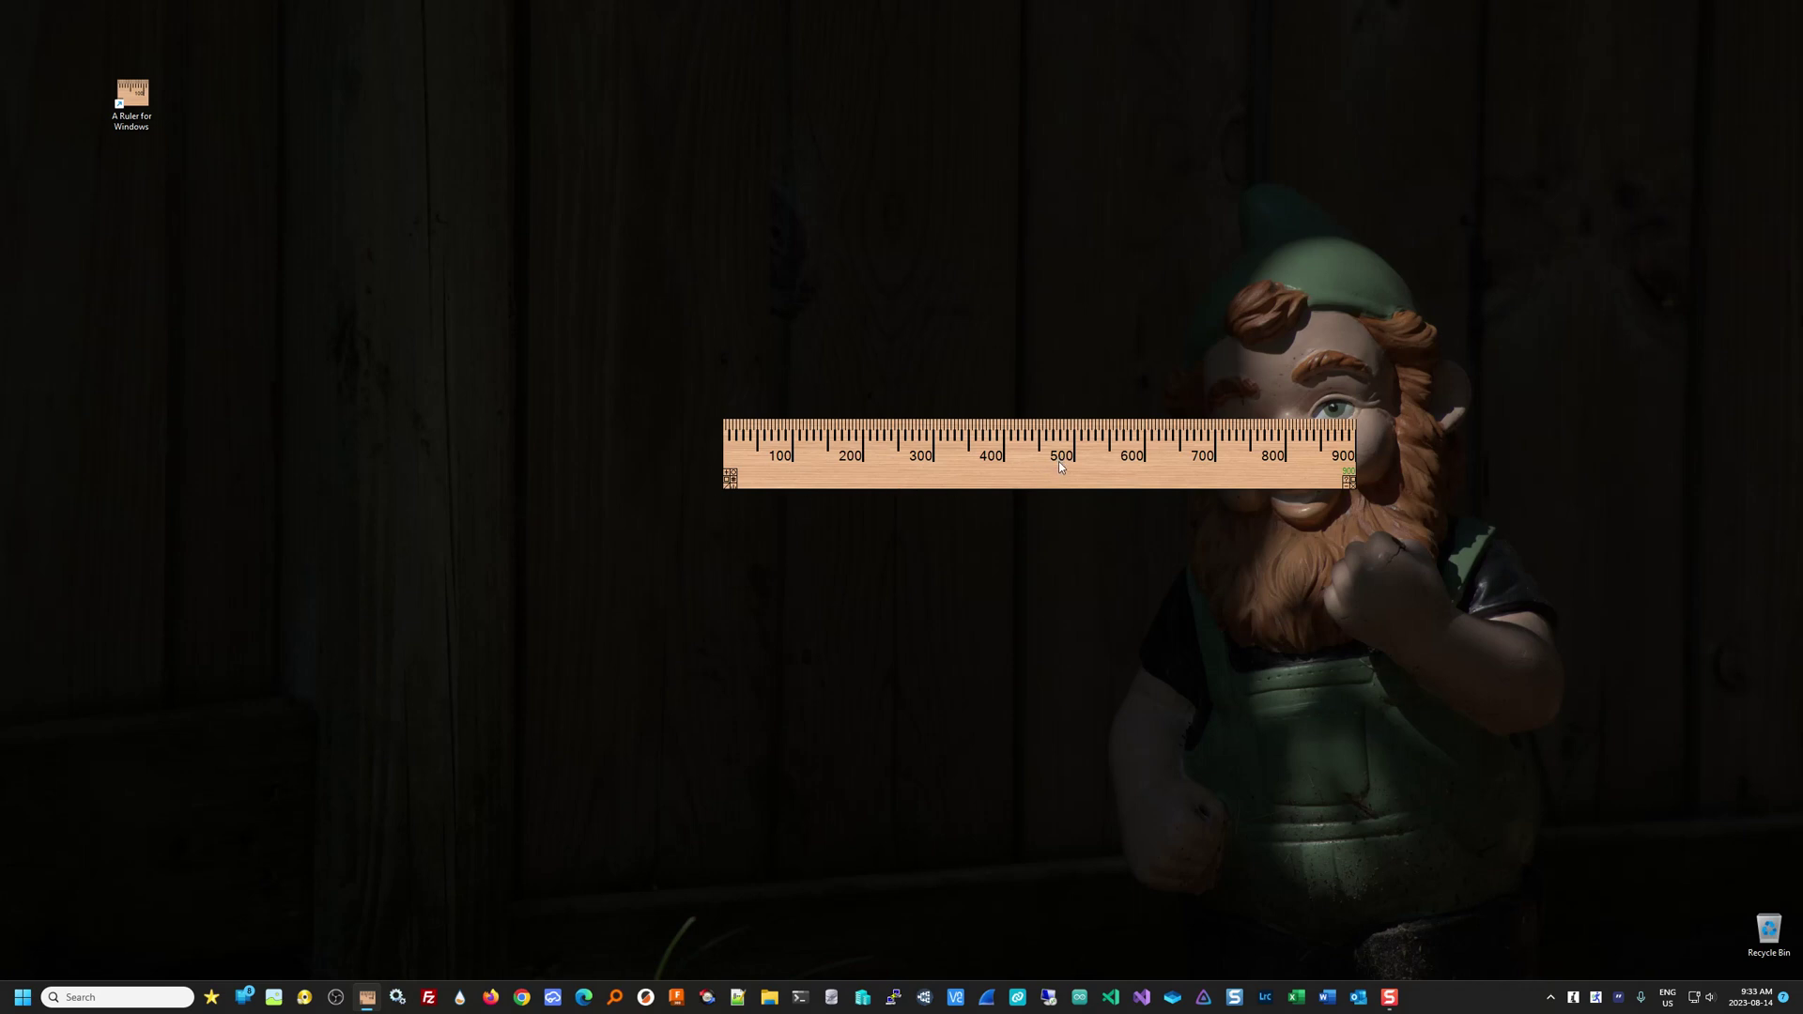
drag(1057, 460, 789, 420)
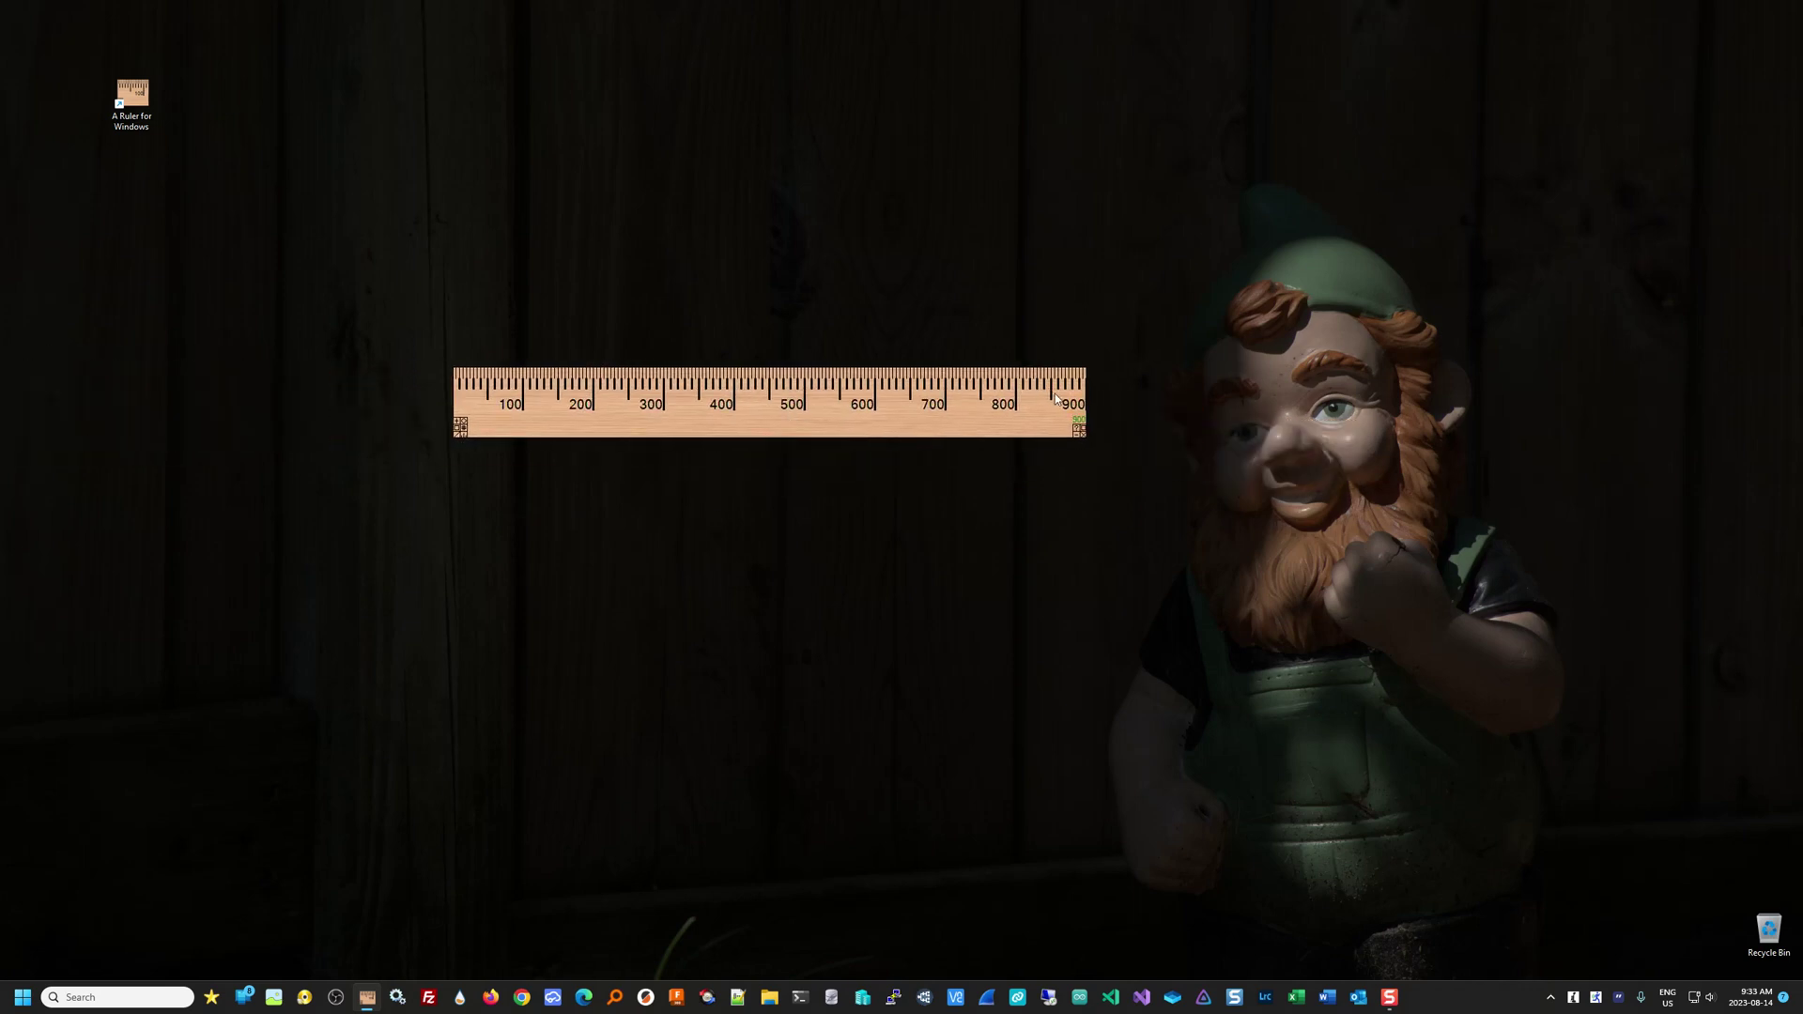
Step: Open and close Options, then shorten the ruler to roughly 240 and nudge it left and up
click(1079, 430)
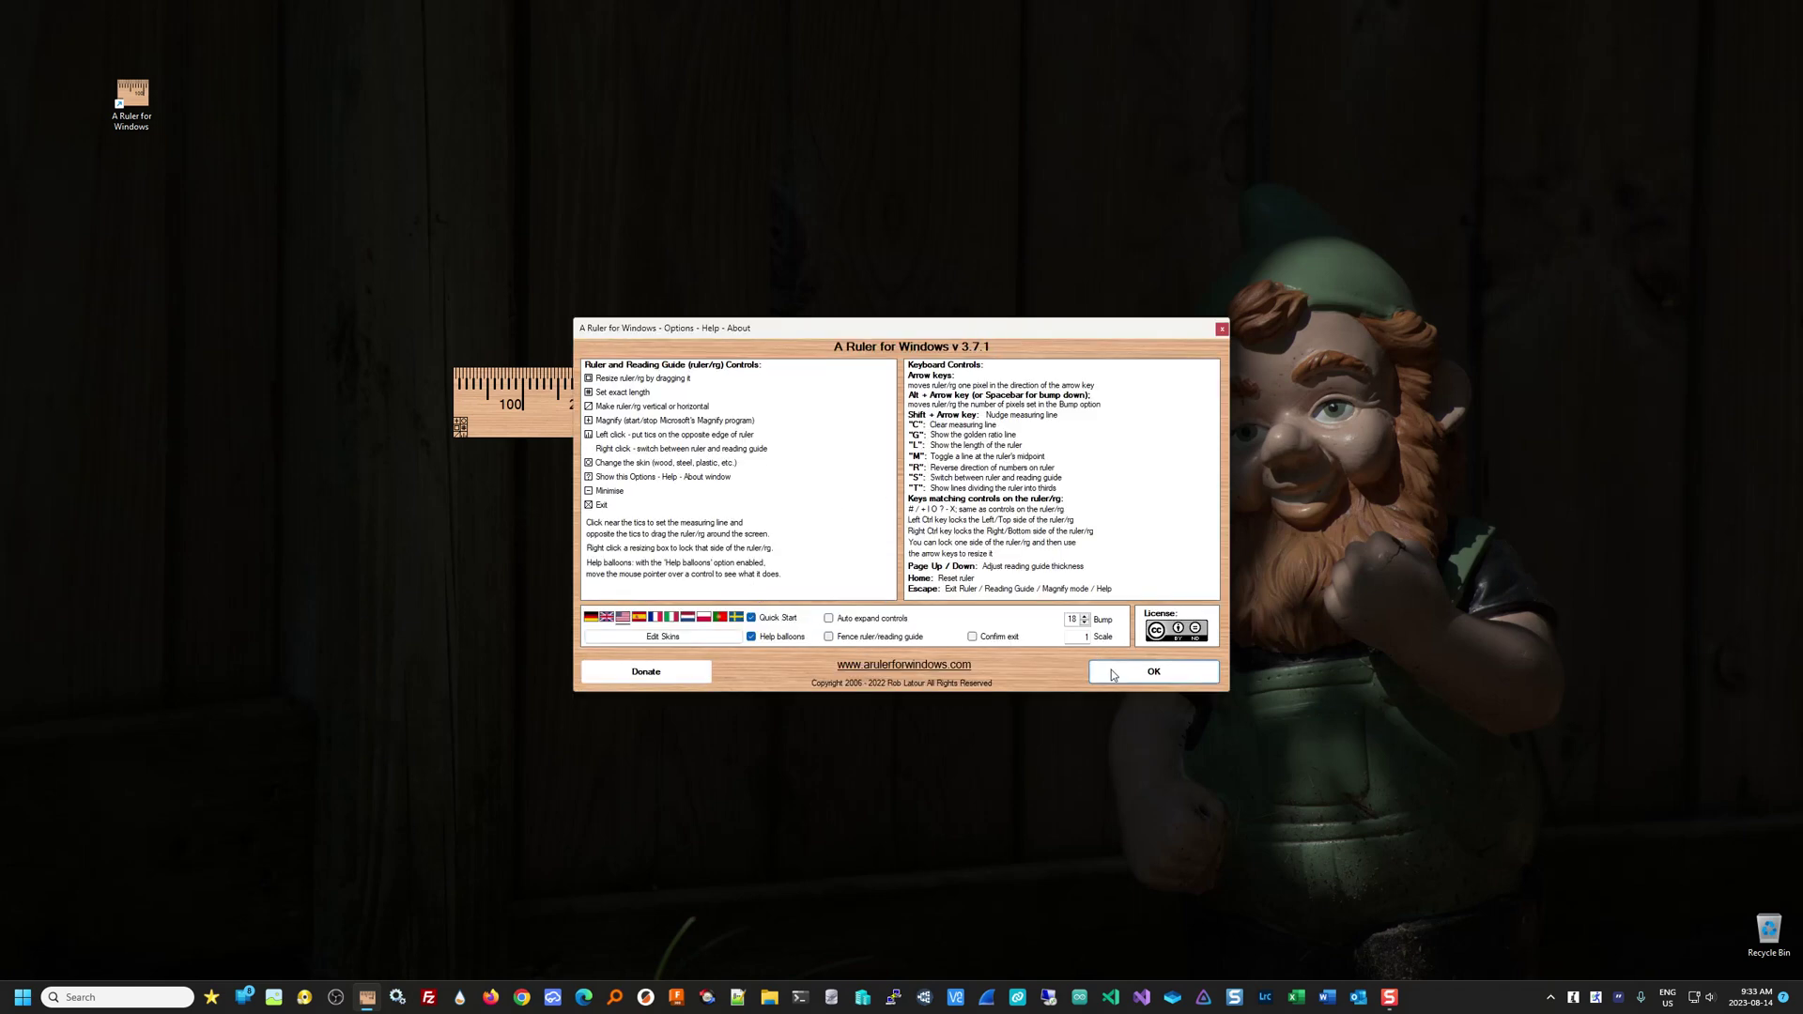
click(1111, 672)
drag(711, 429, 1516, 732)
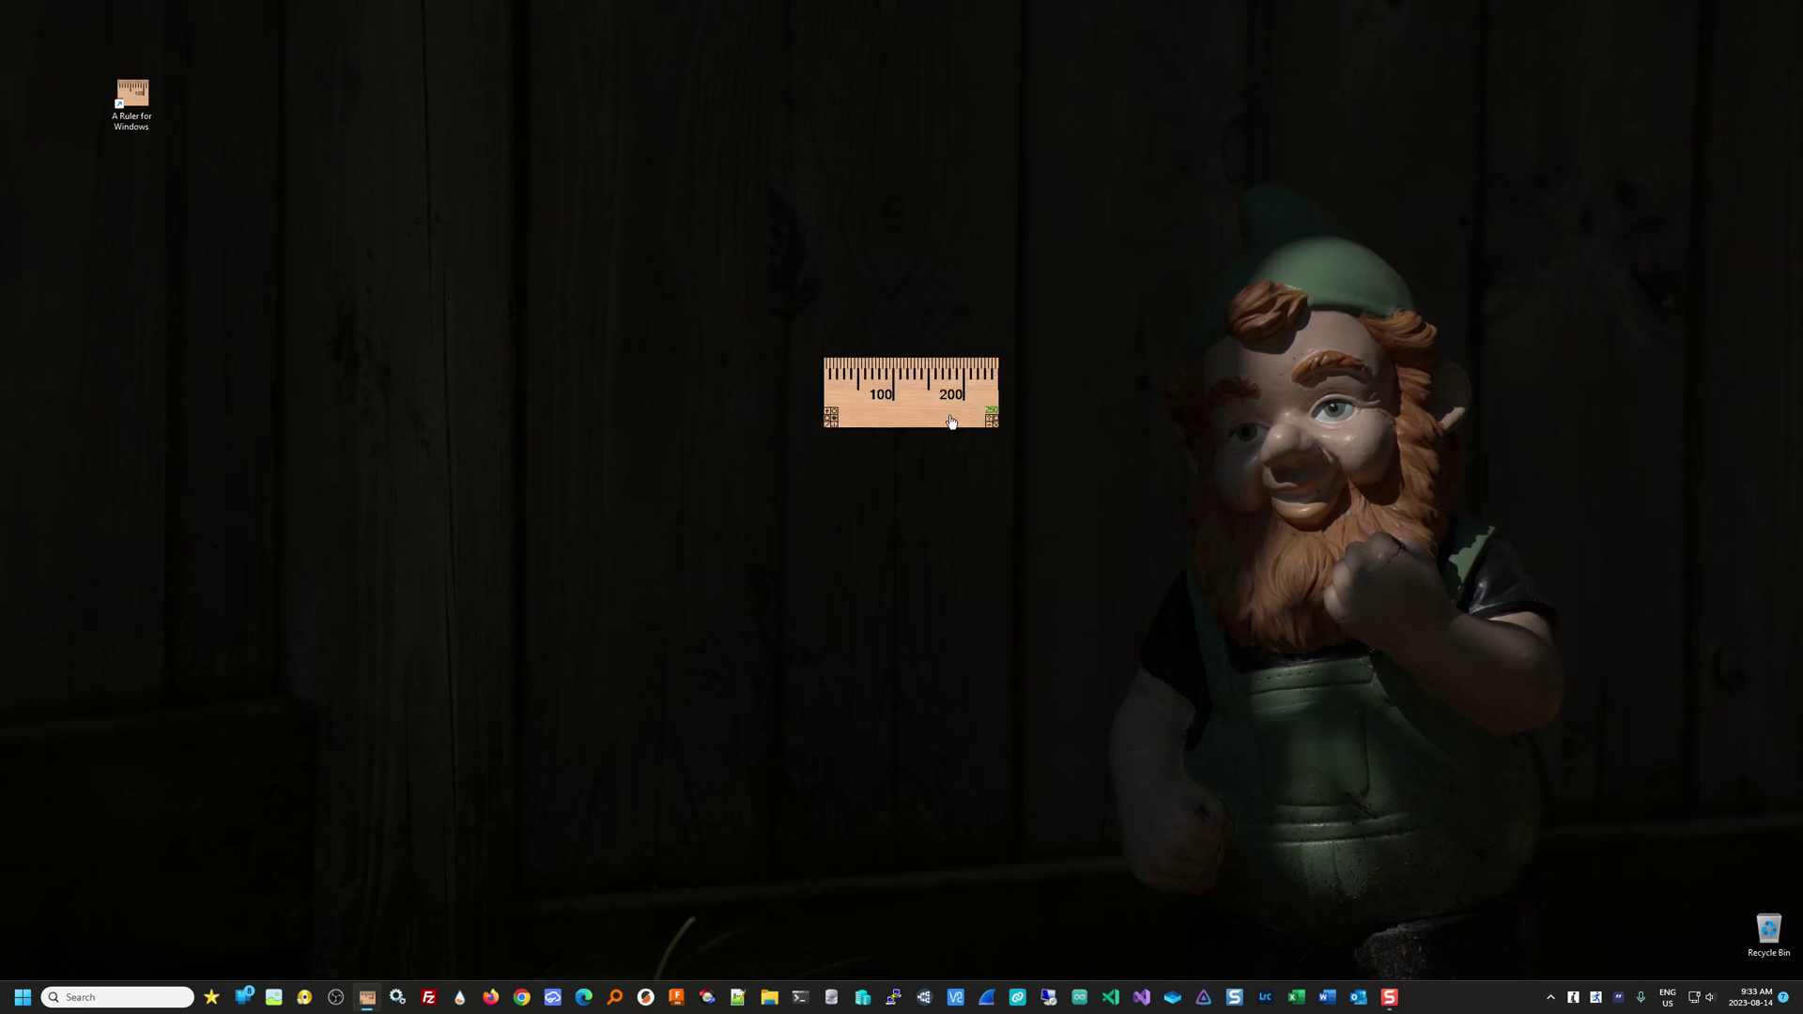
drag(950, 421, 861, 408)
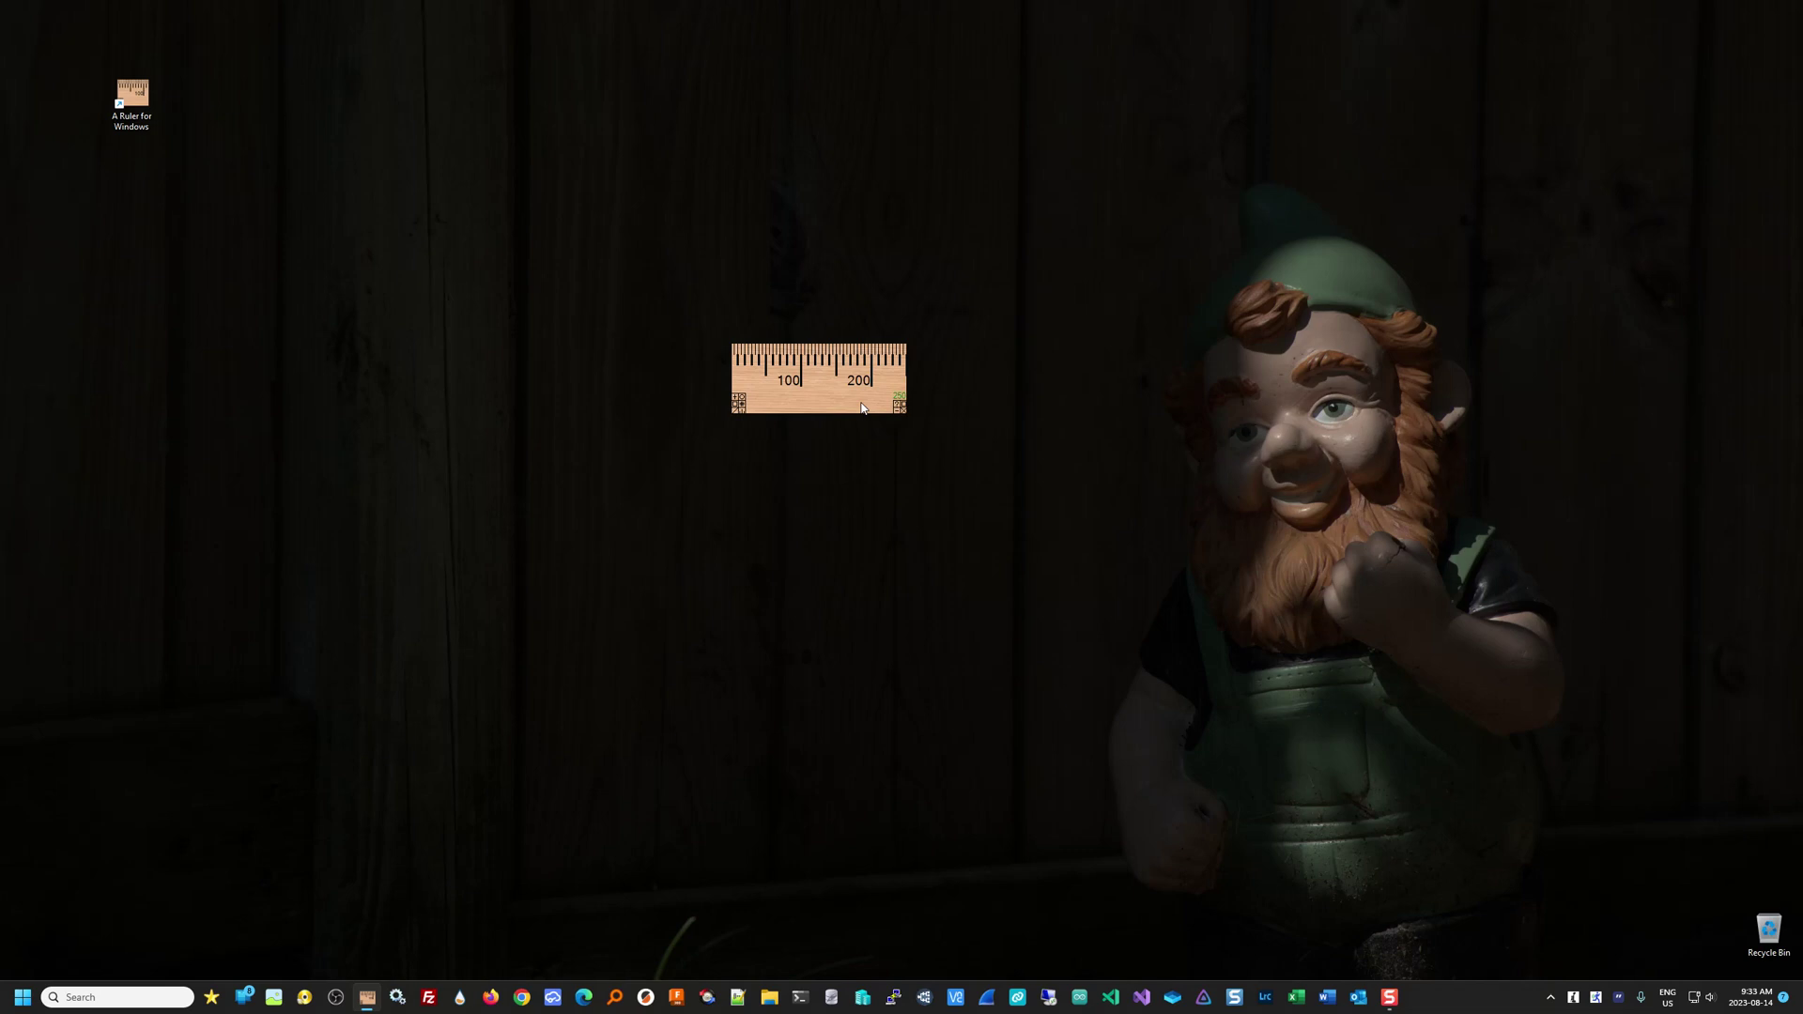
Step: Make the ruler a reading guide, lengthen it, toggle it vertical and back, and place it lower-left
double_click(789, 406)
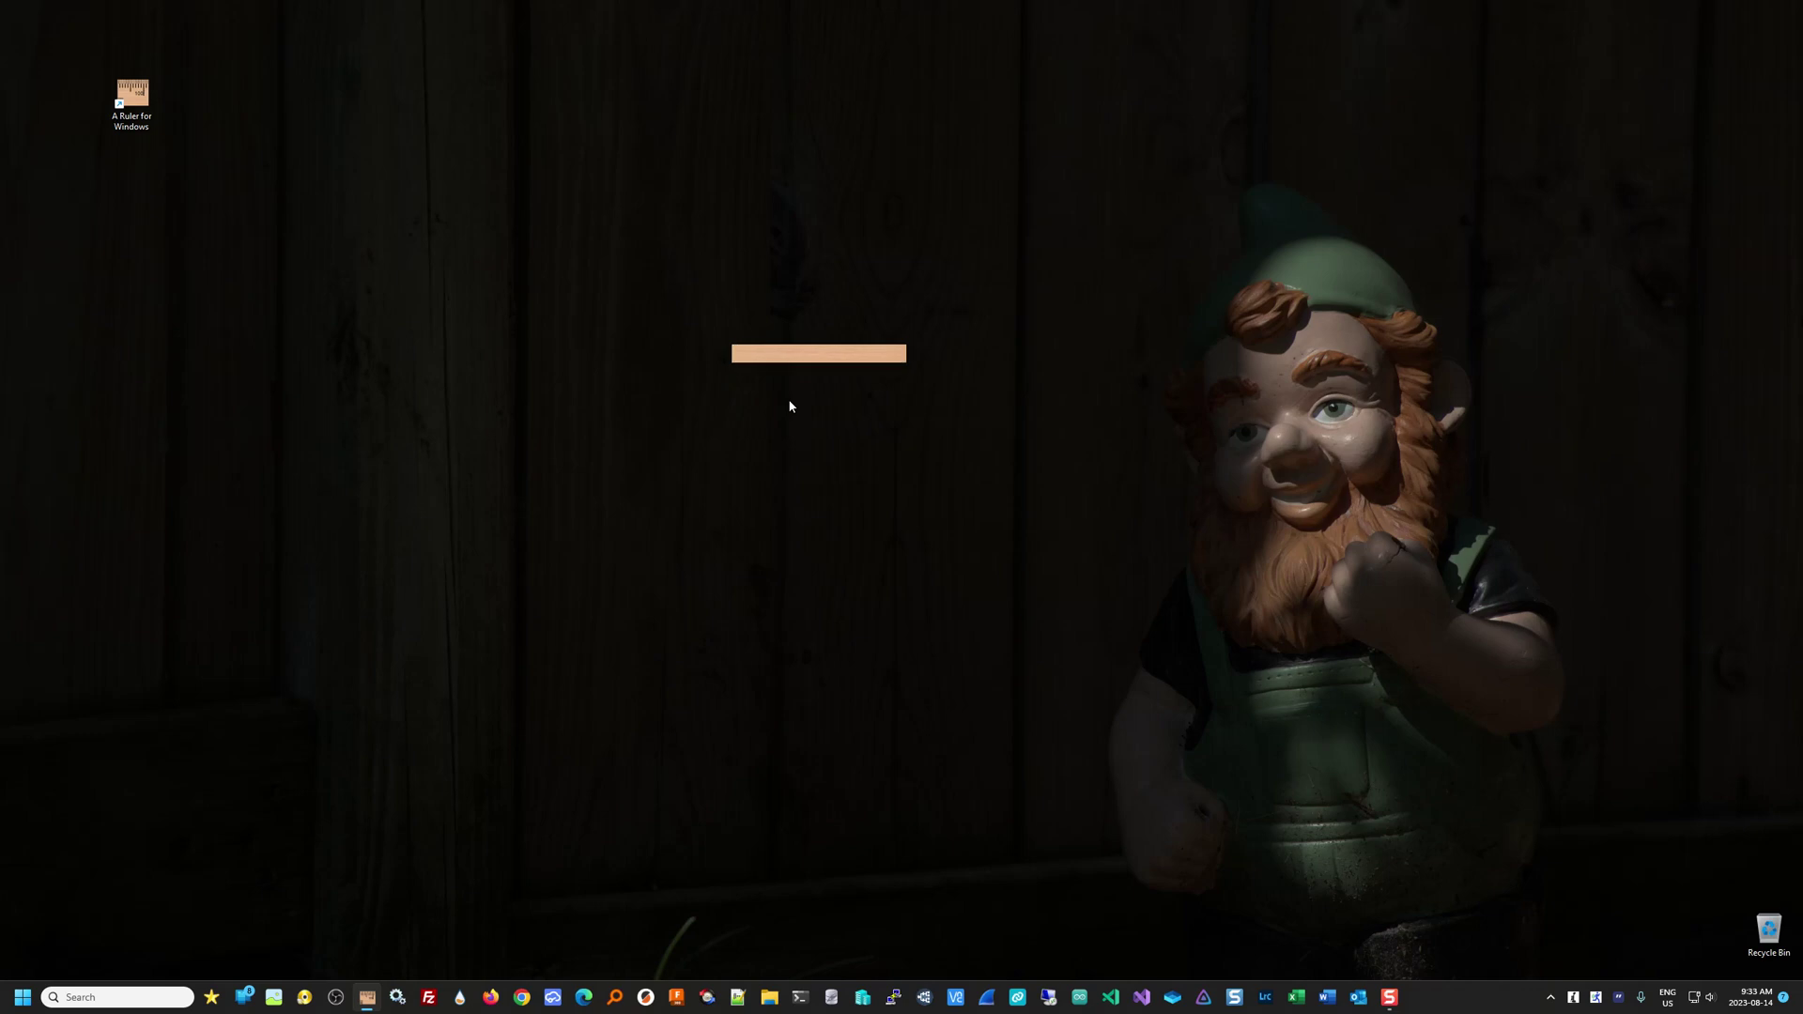
drag(905, 363, 1232, 369)
key(space)
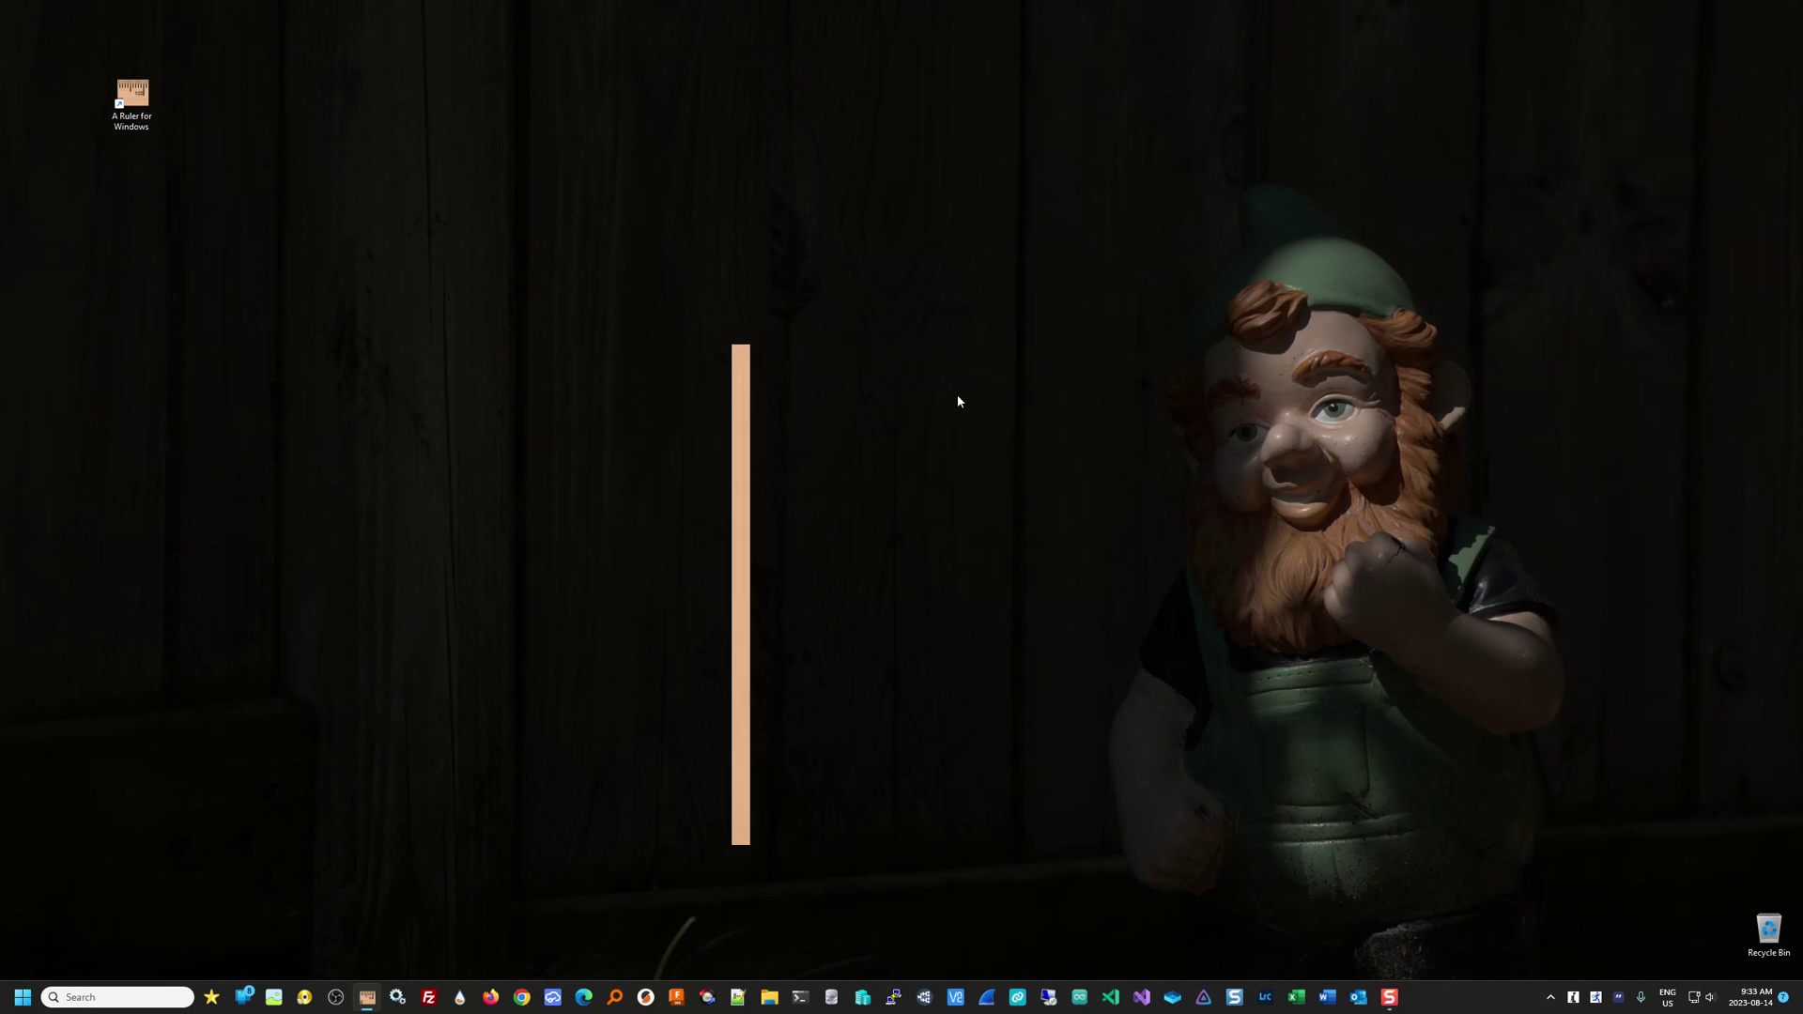
key(space)
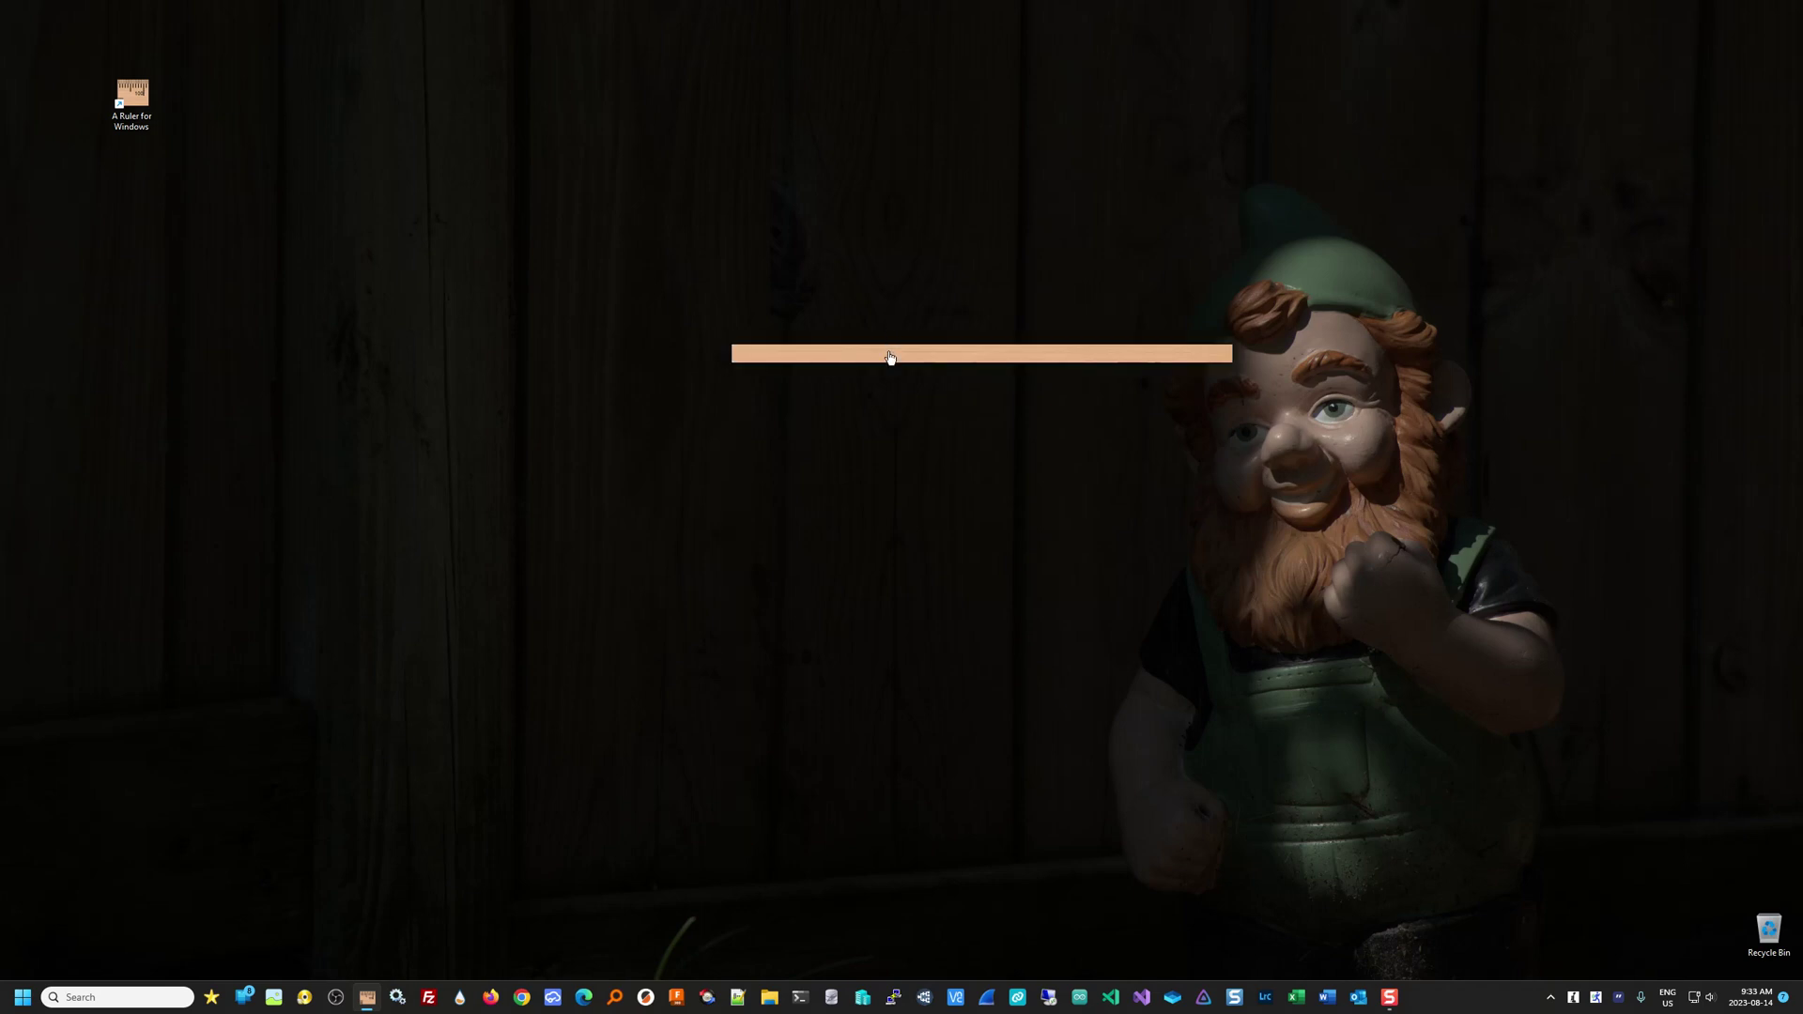
drag(889, 354, 630, 405)
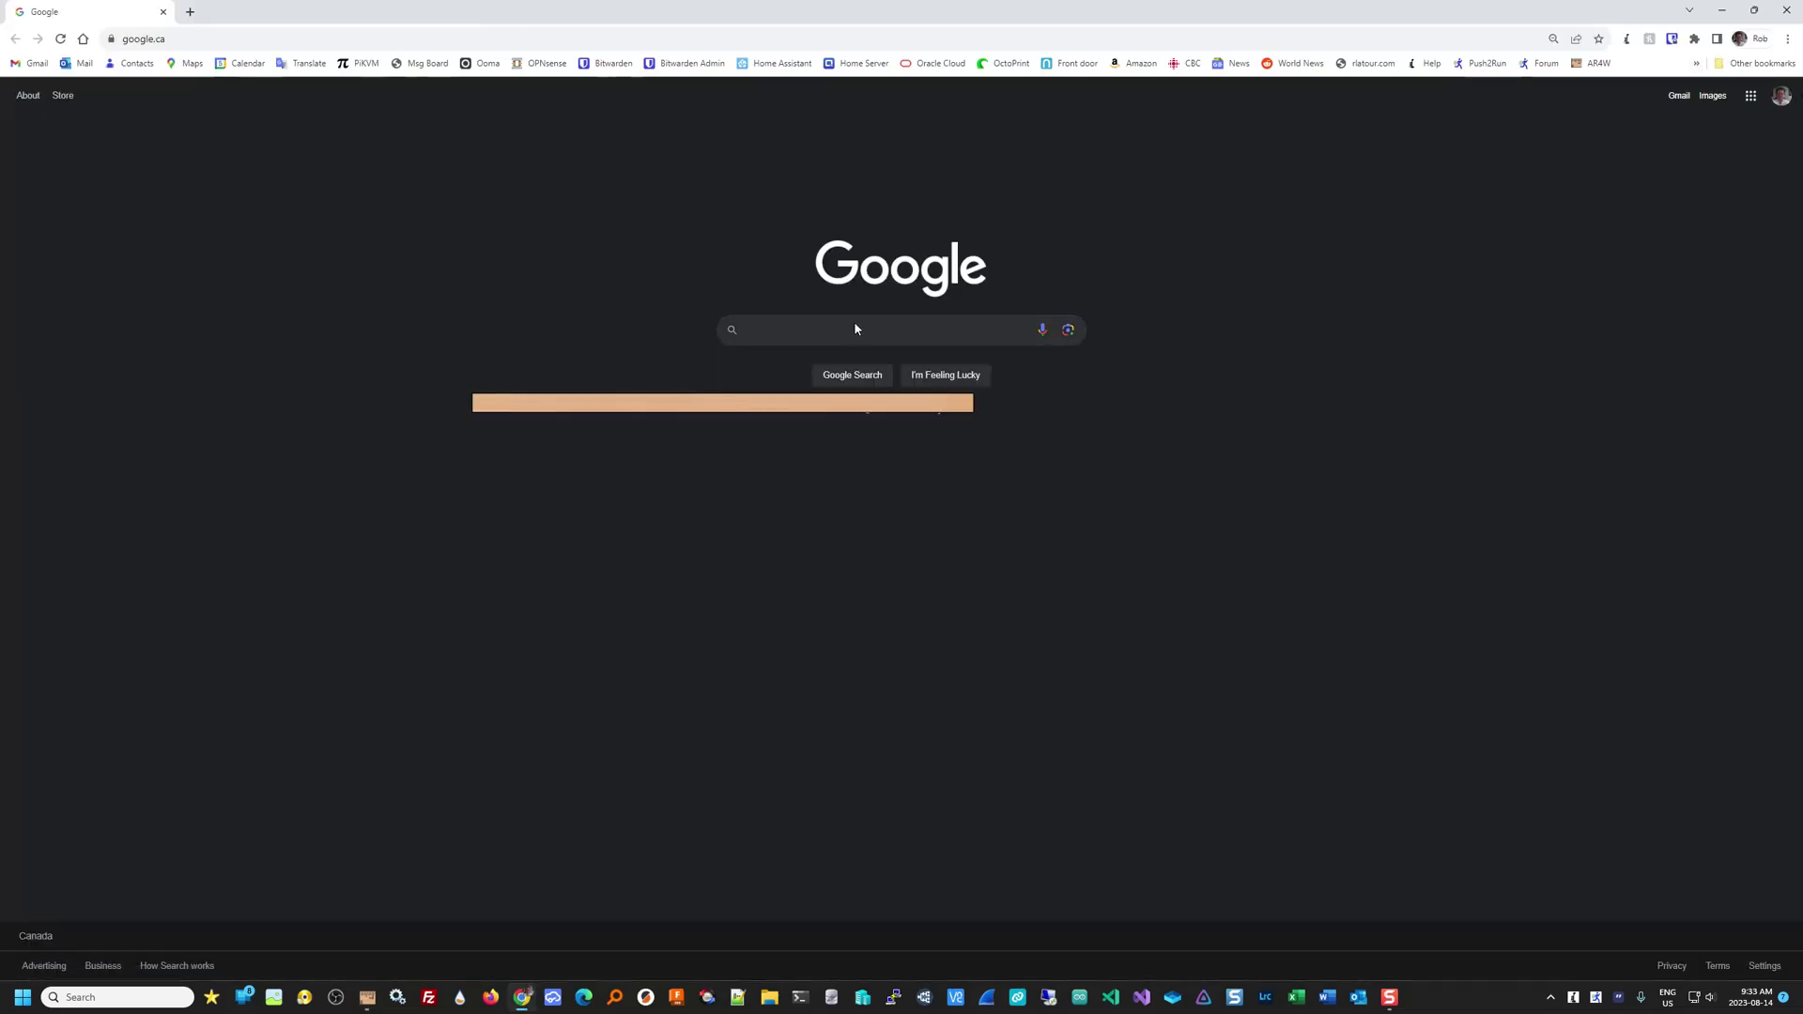
Step: Open the Internet Archive full text of 'The Hobbit(1937)' and lay the guide over its text
click(873, 336)
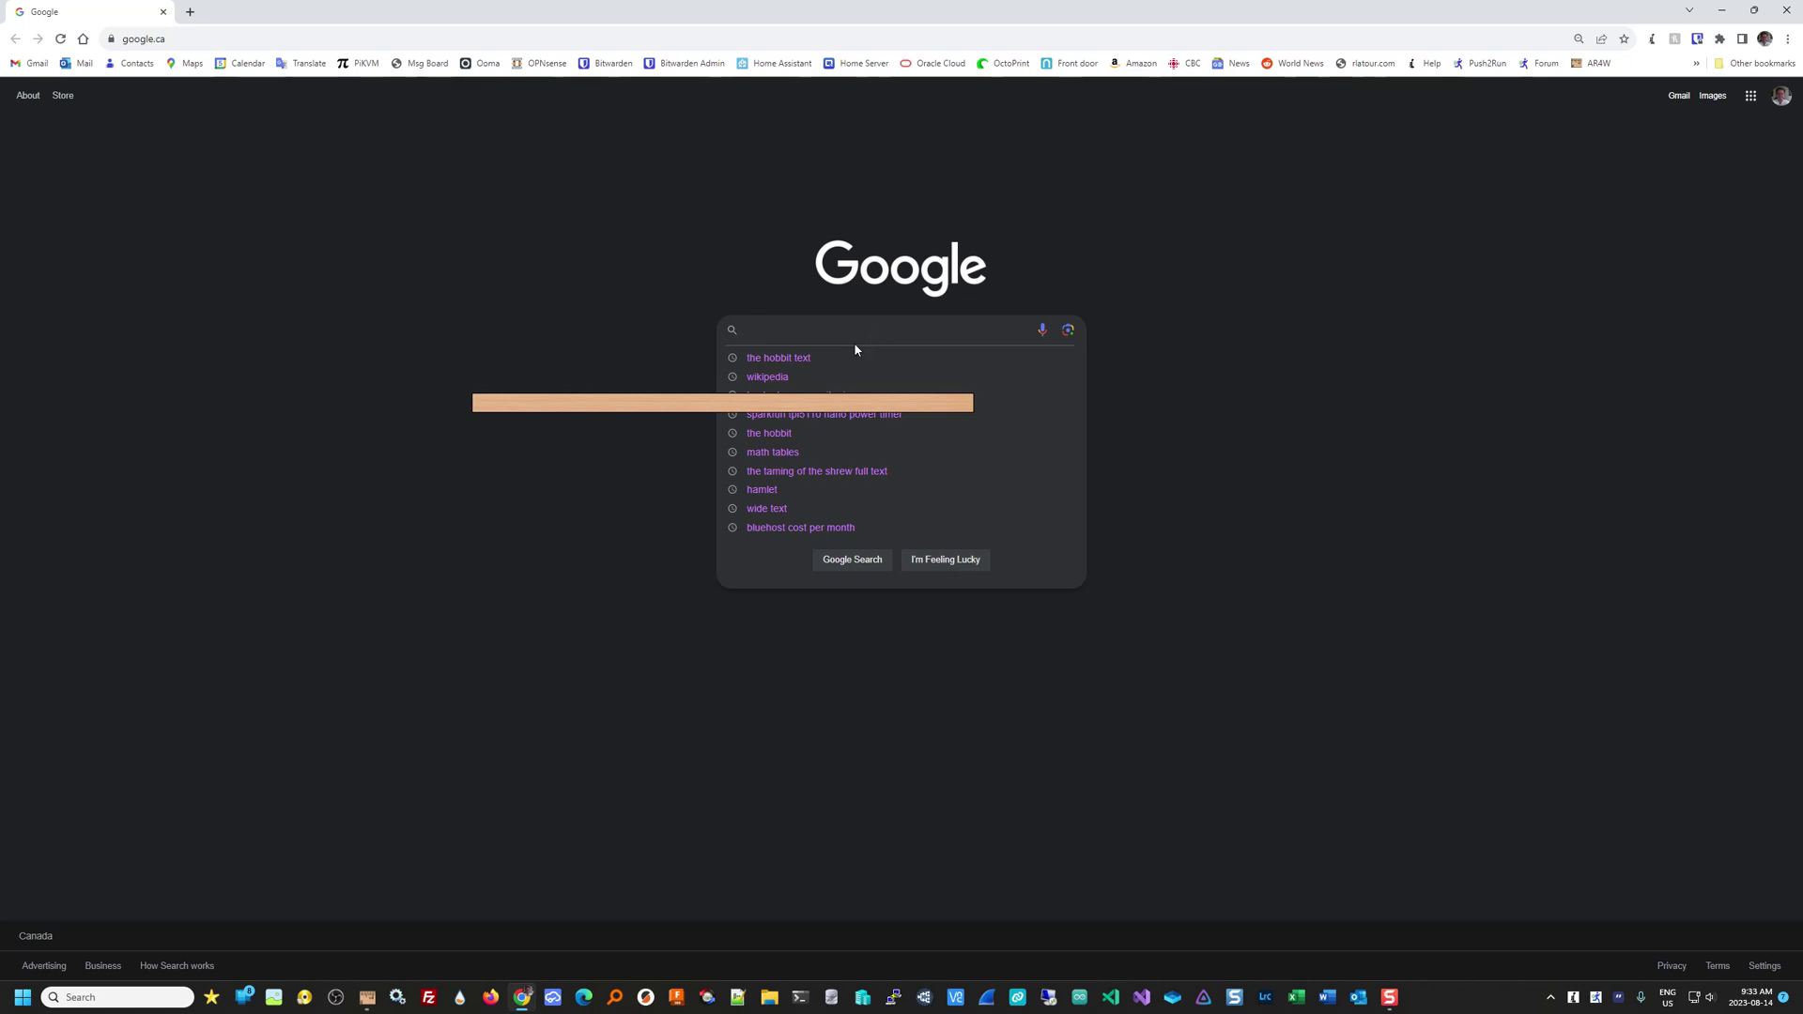
click(850, 357)
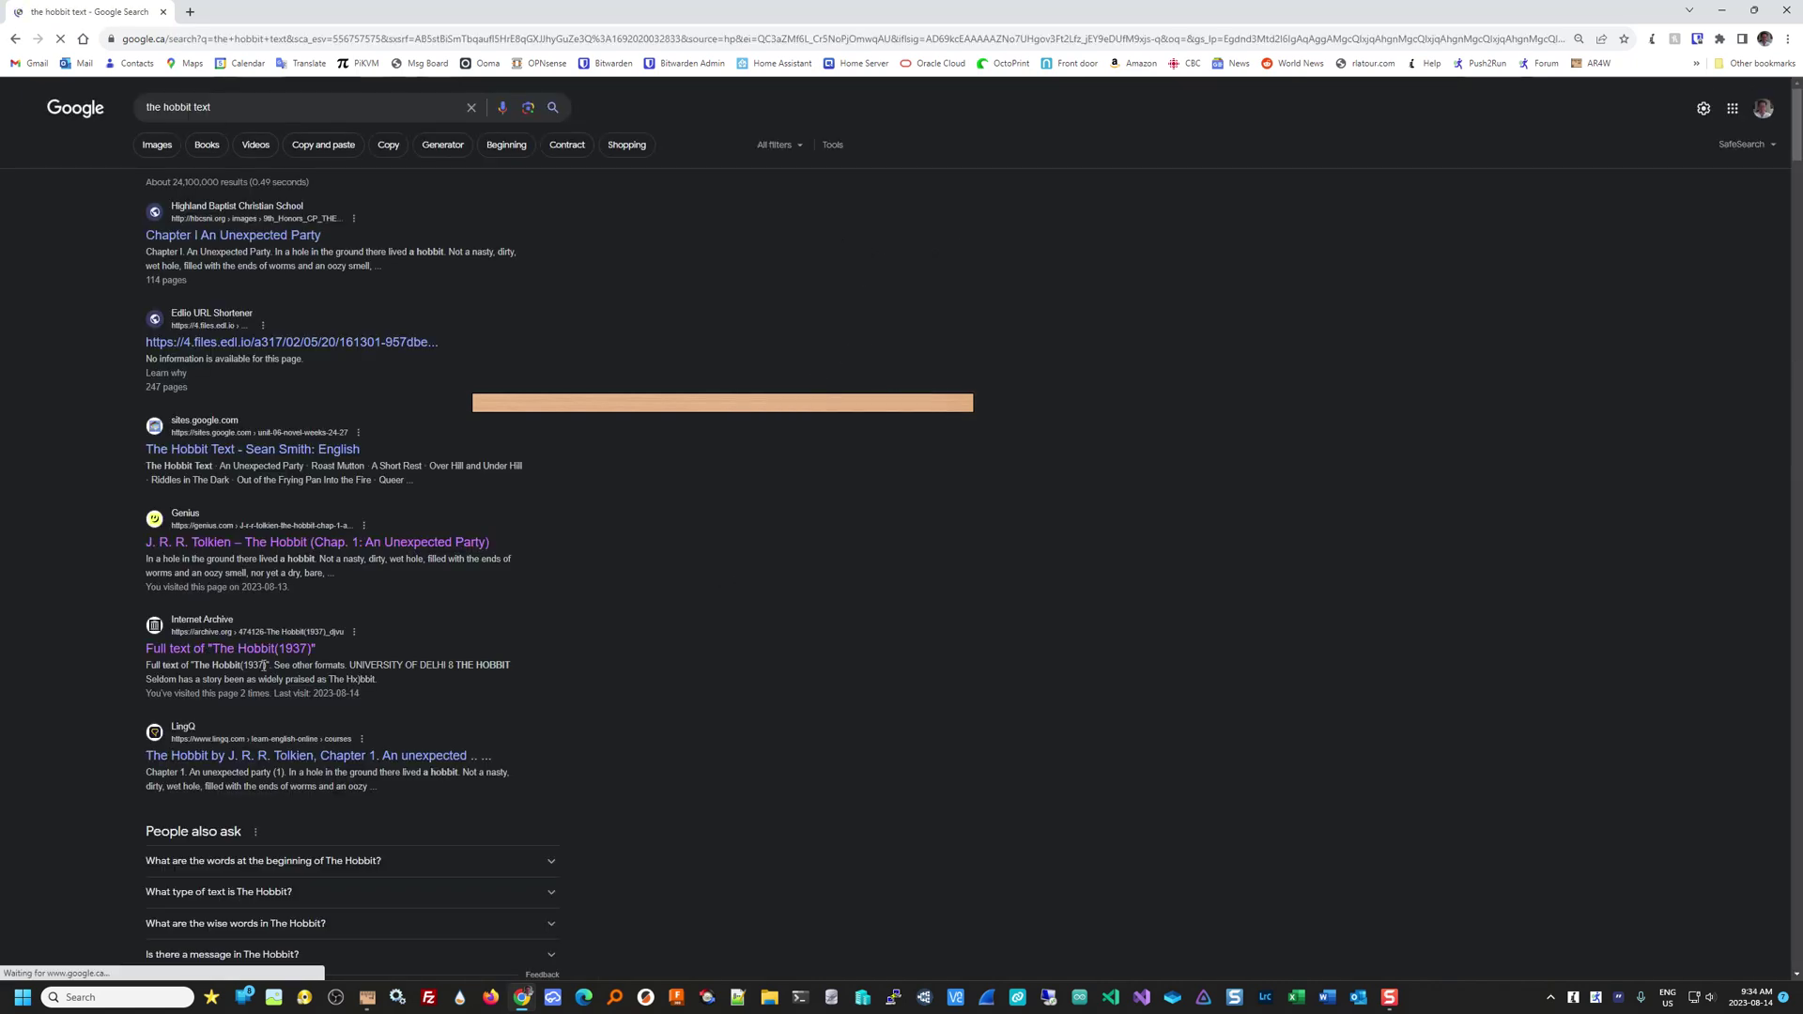
click(278, 648)
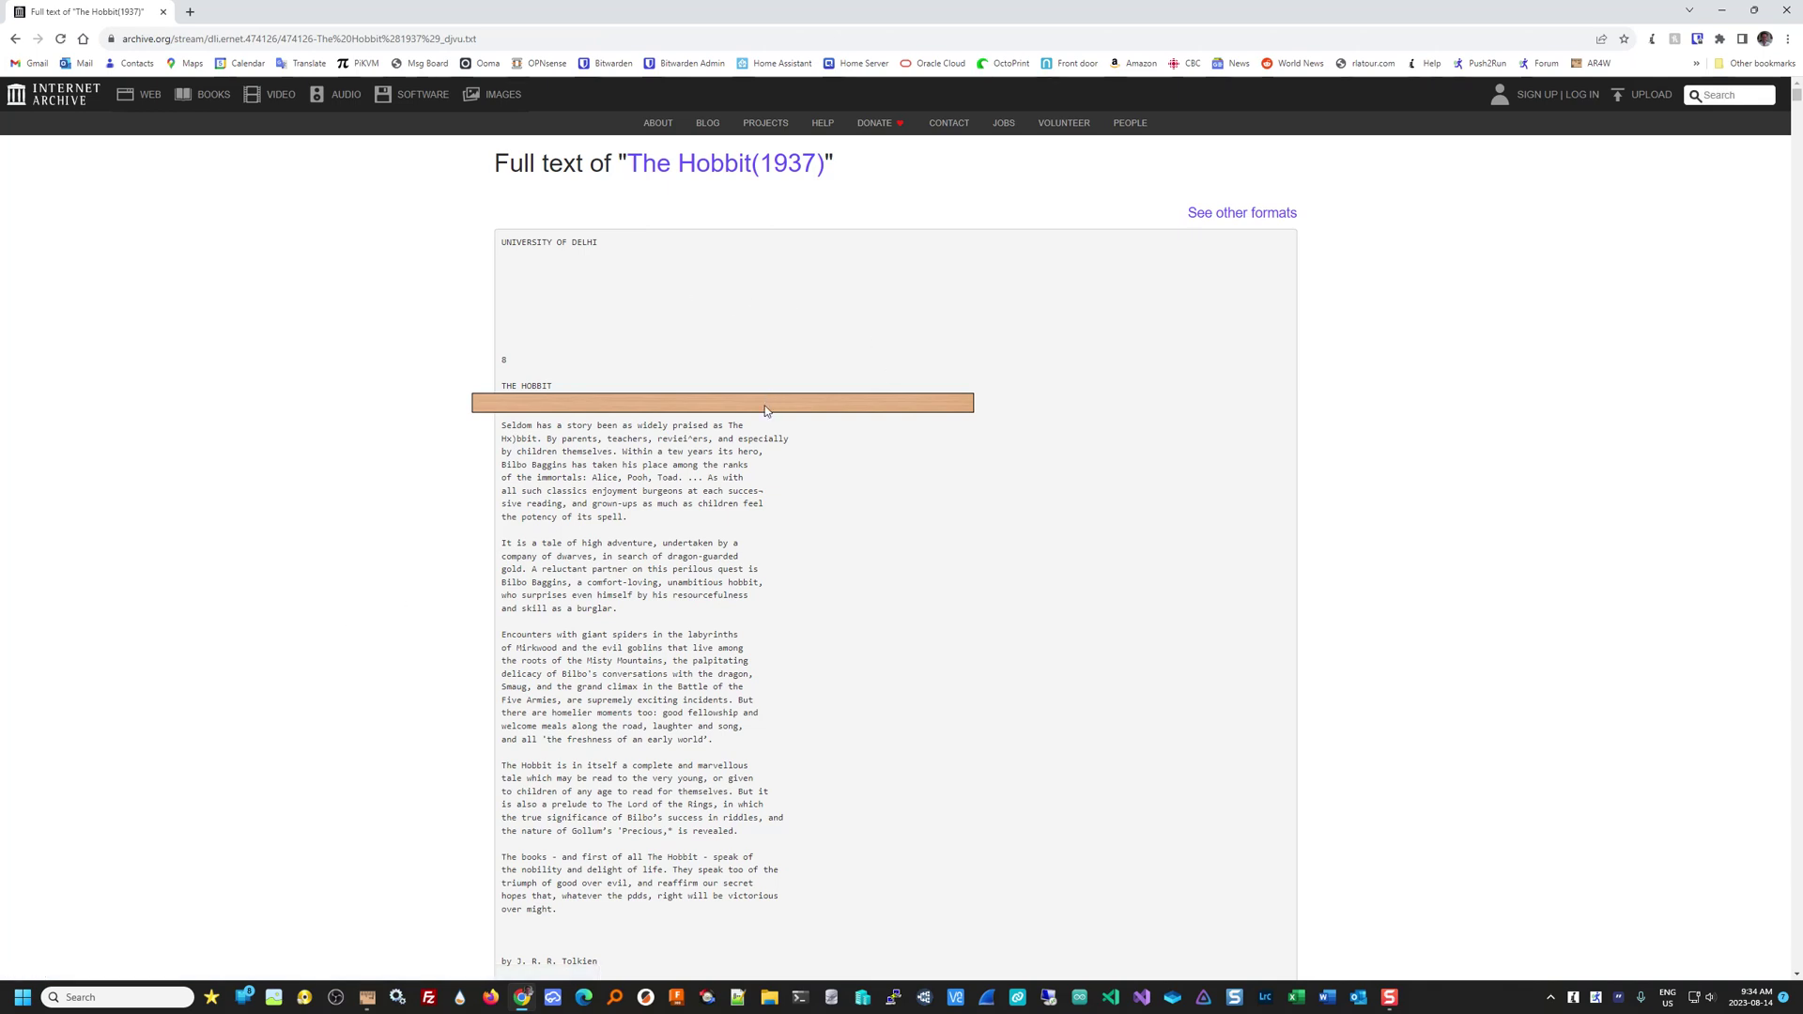
drag(765, 410, 759, 502)
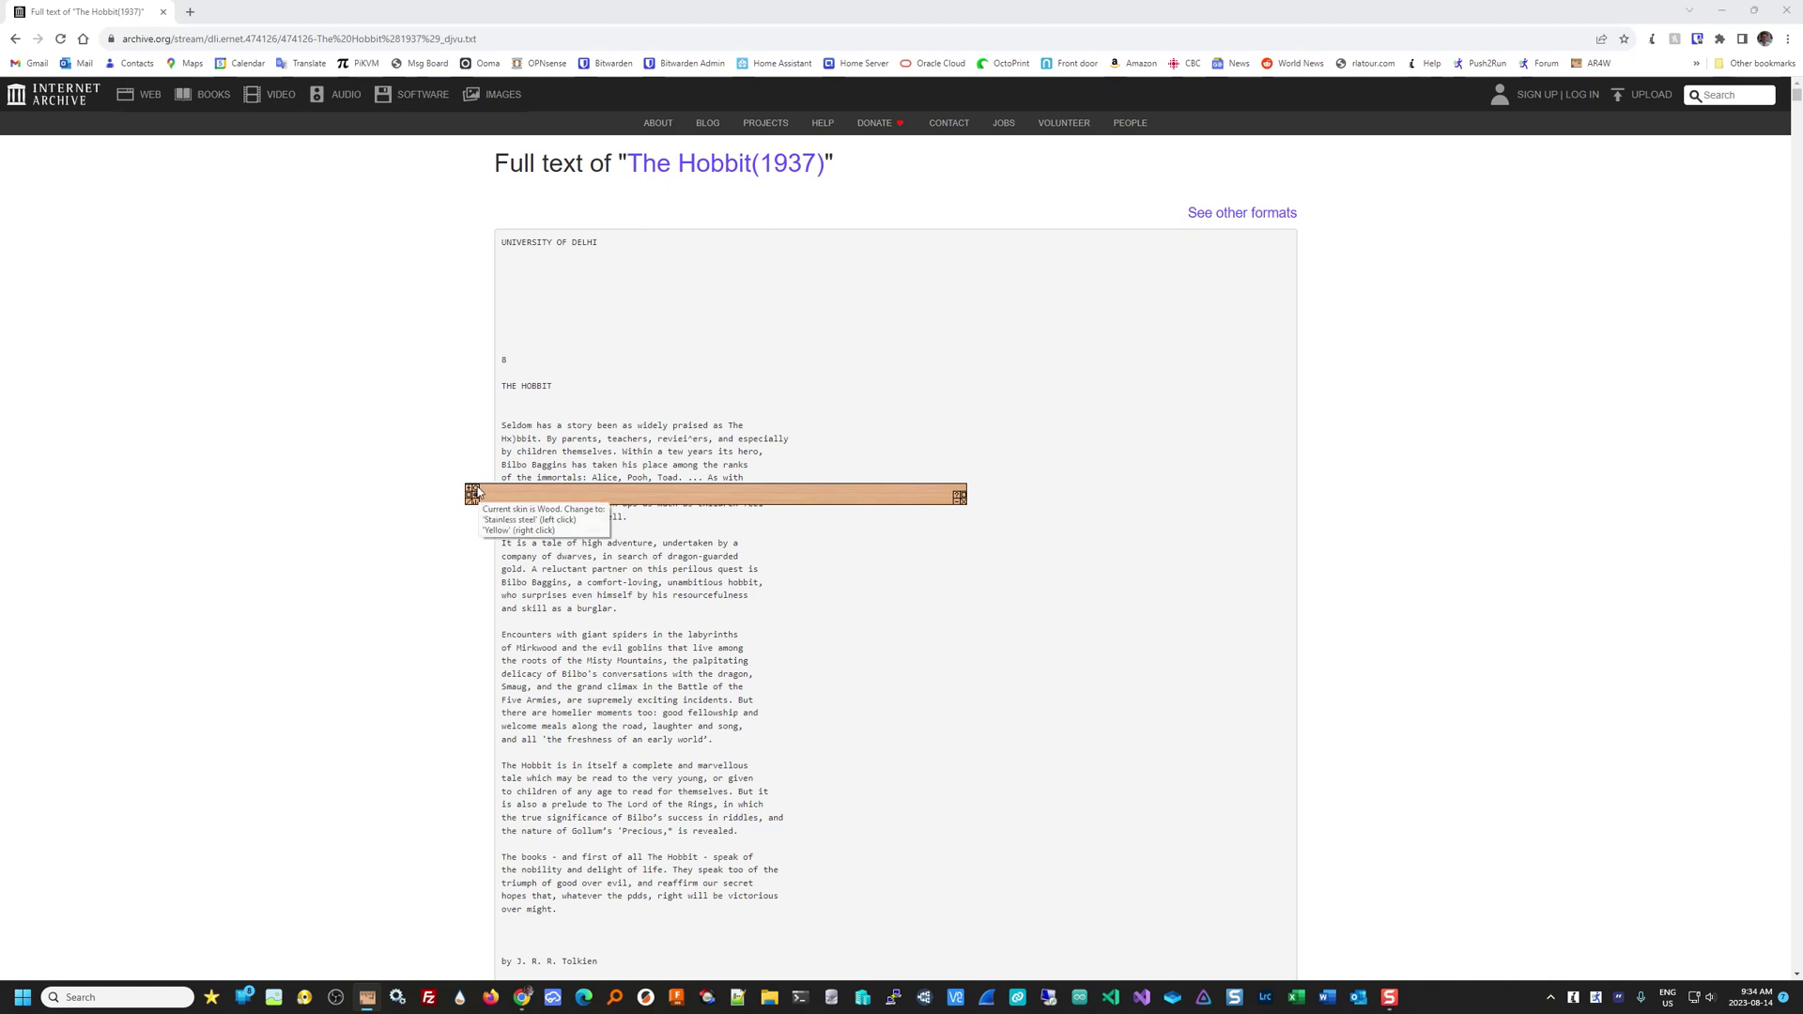
Step: Cycle the reading guide's skin through Stainless steel and Rainbow to Plastic see-thru
click(478, 491)
click(477, 491)
click(478, 491)
click(478, 491)
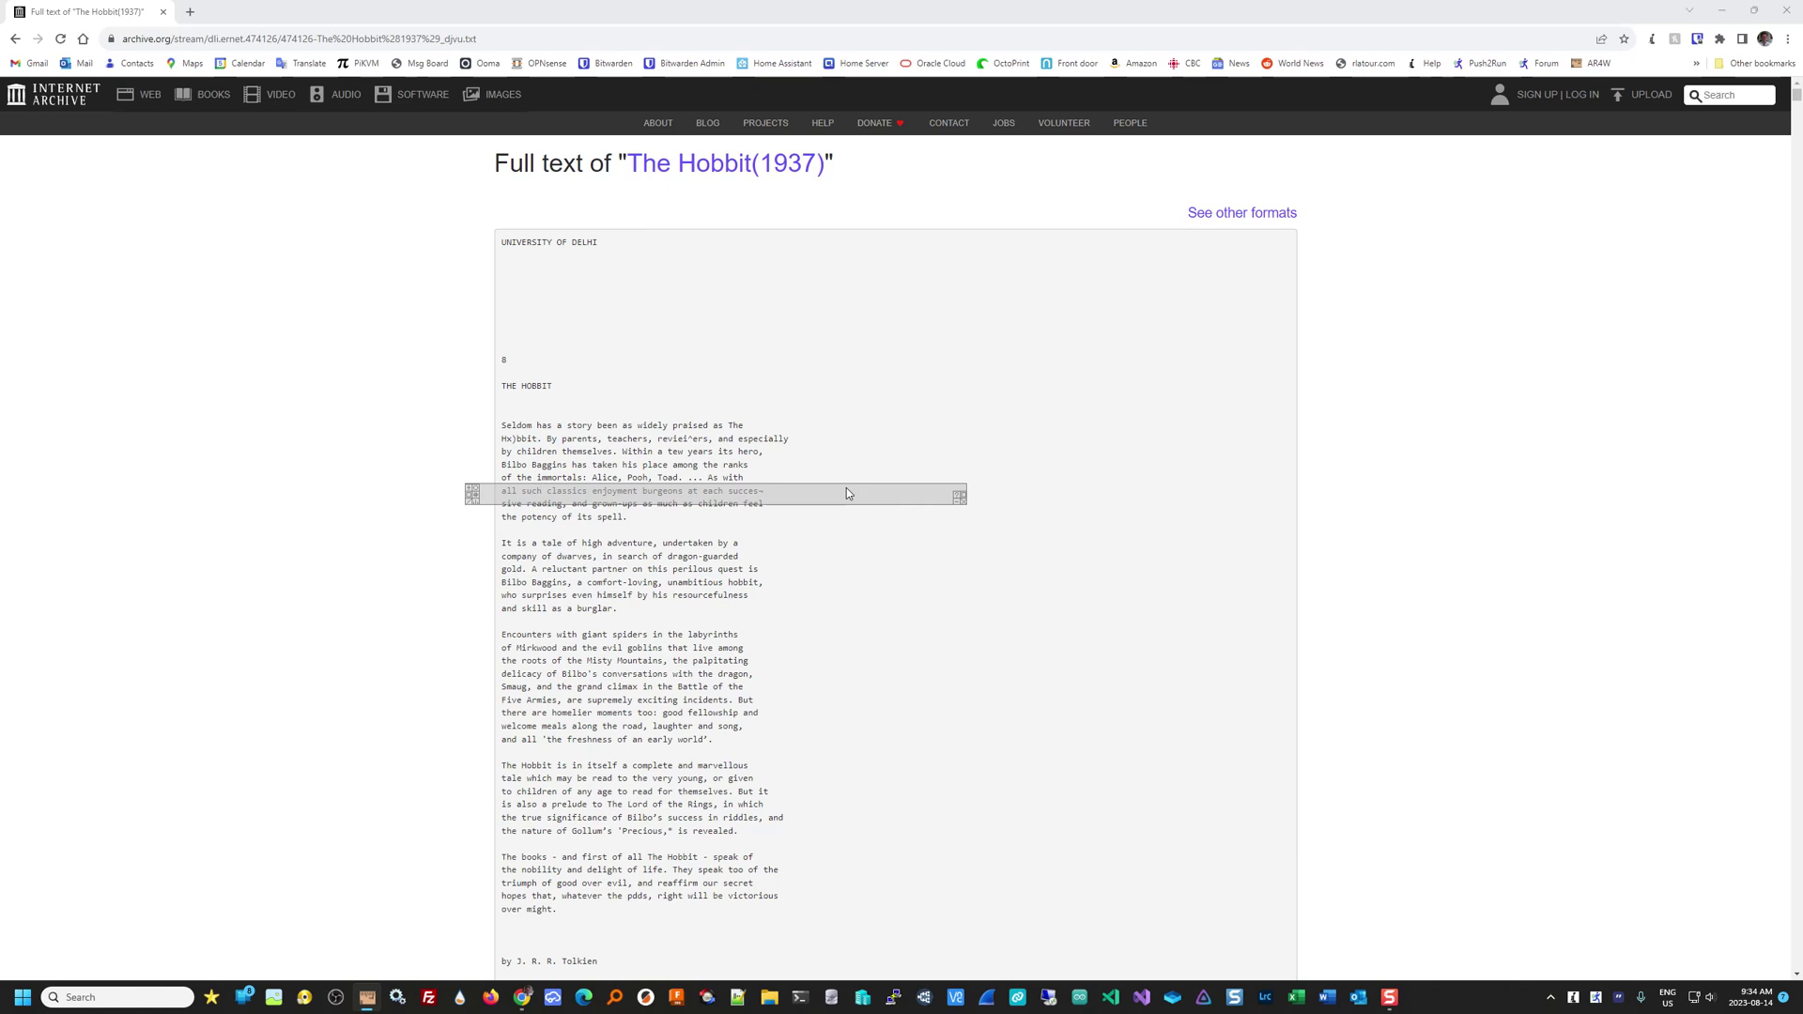
Step: Switch the guide to Stainless steel, then Wood, and move it up to THE HOBBIT heading
click(473, 504)
click(473, 504)
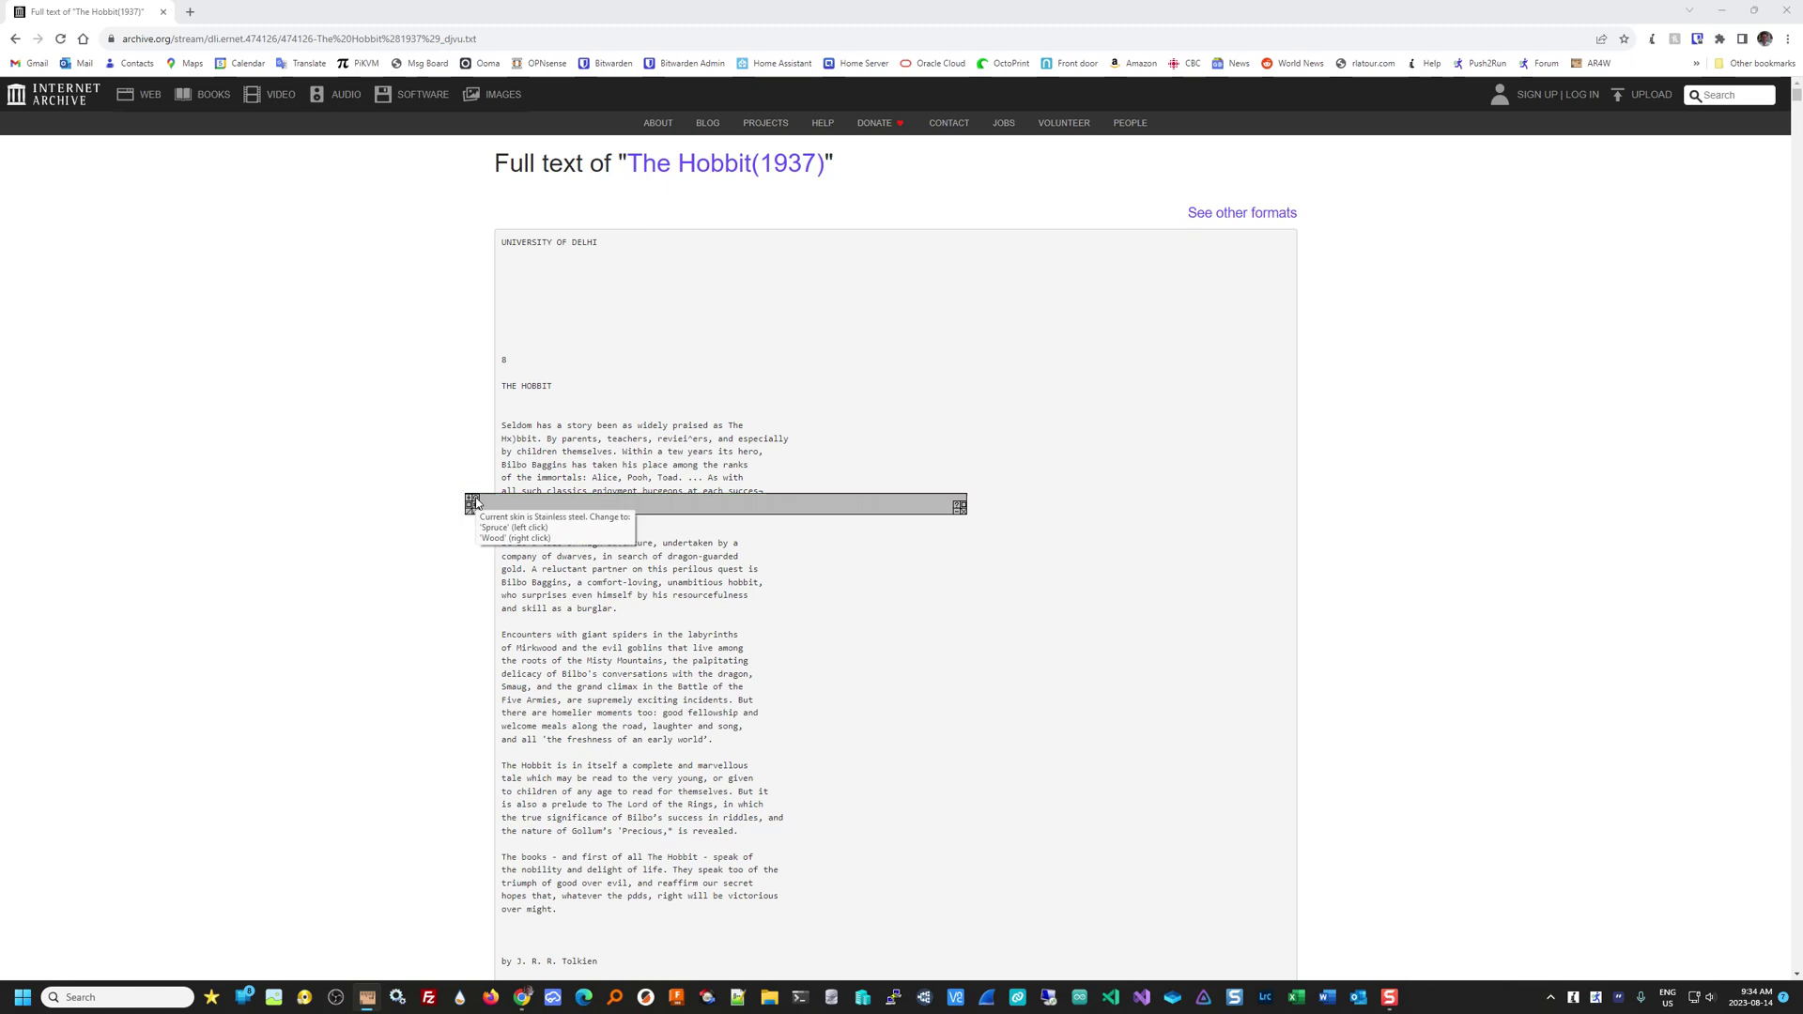
right_click(475, 503)
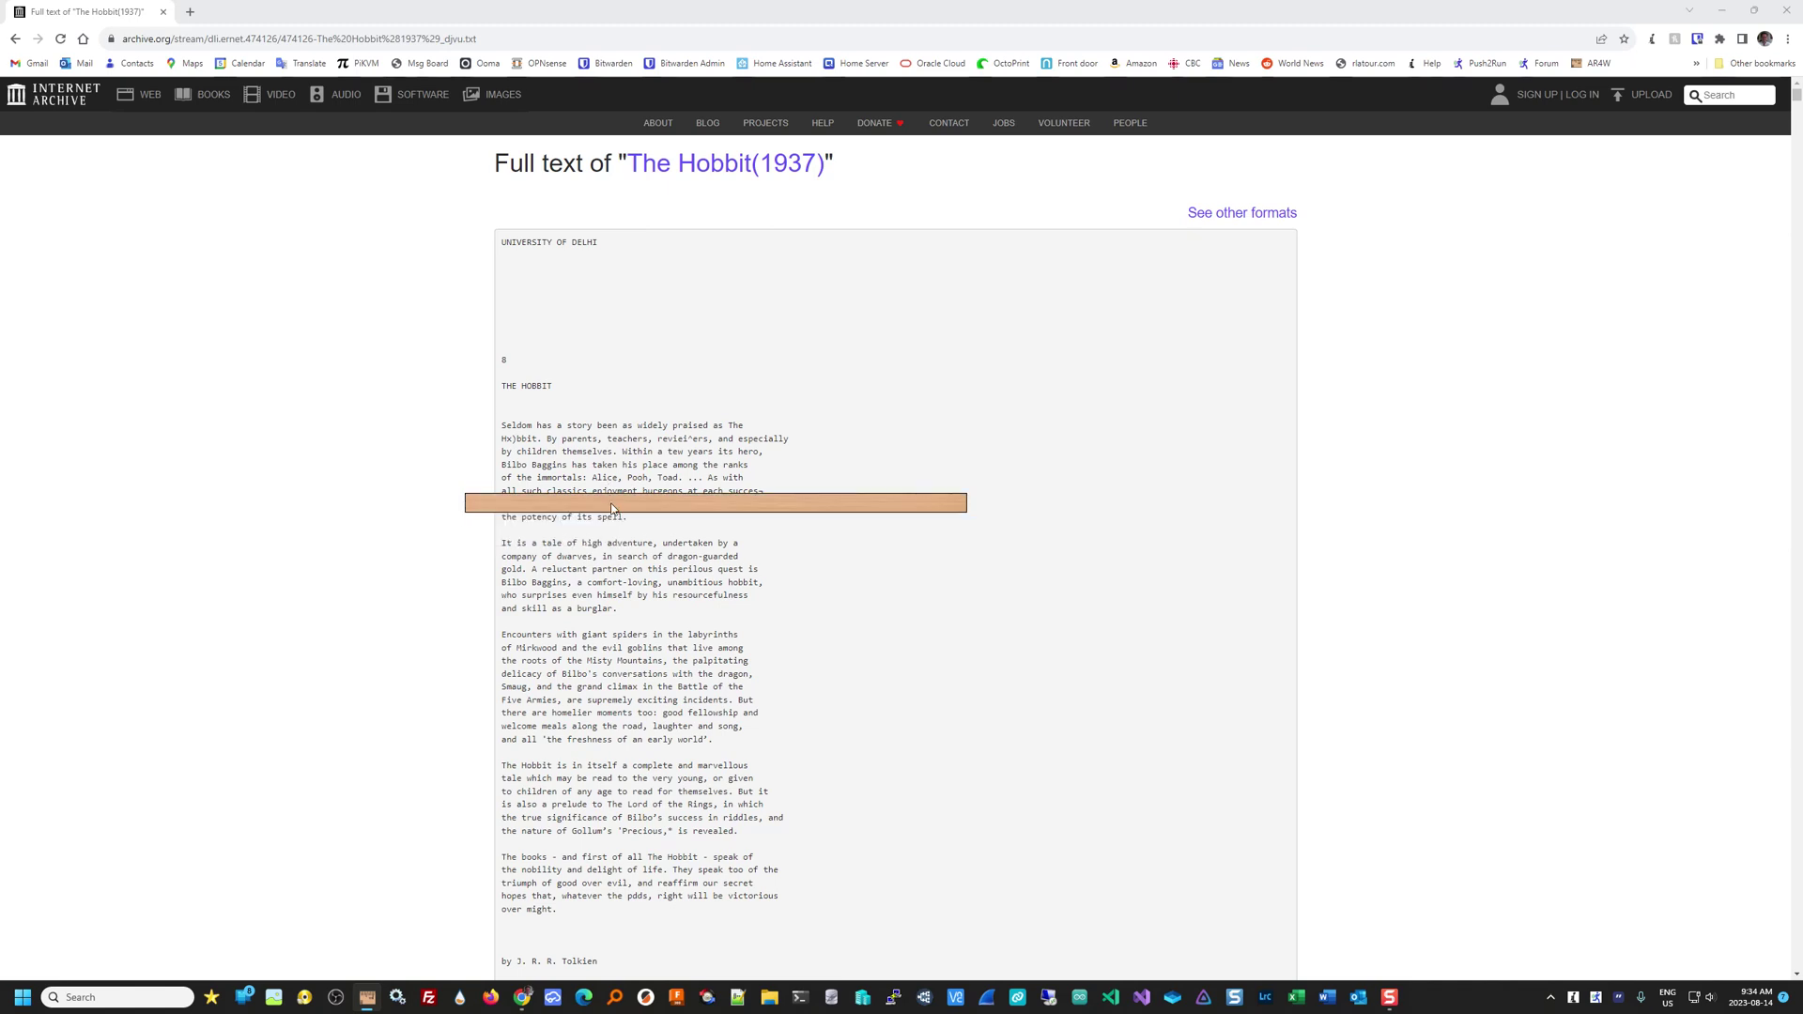
drag(611, 505, 749, 393)
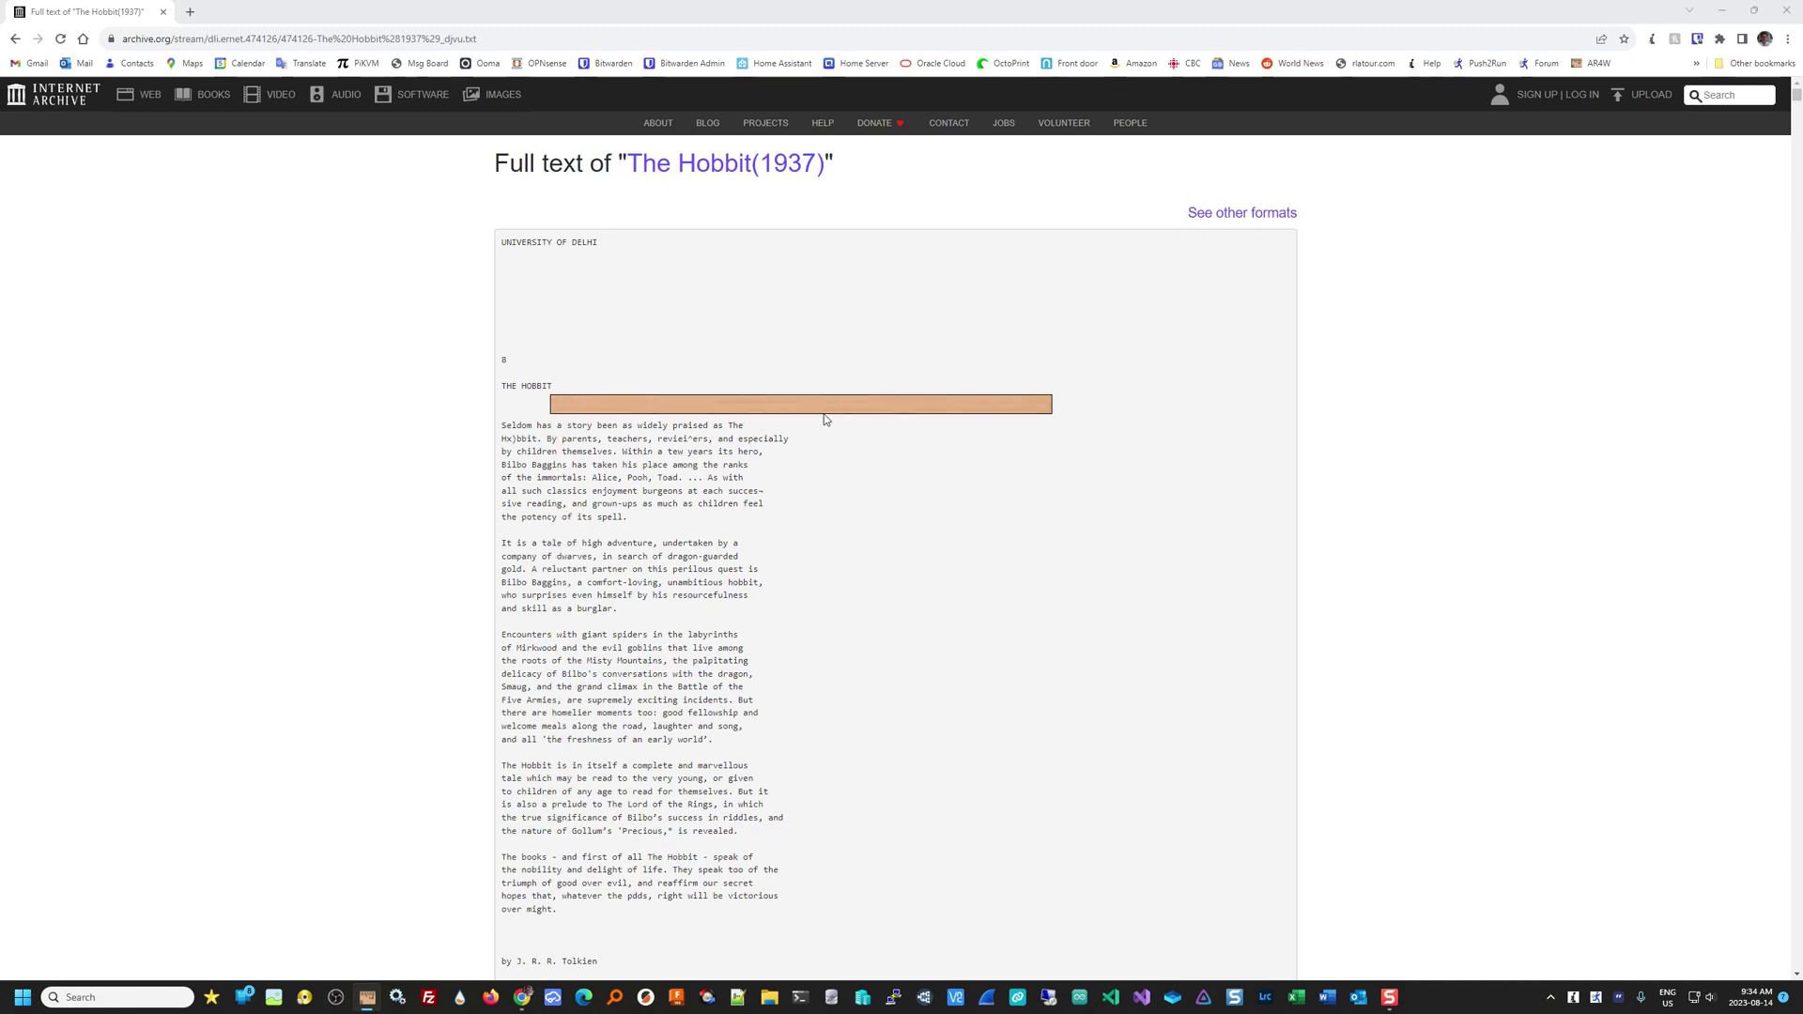
Step: Adjust the reading guide's thickness by scrolling and bump it down the text with the Down key
scroll(824, 419, down, 3)
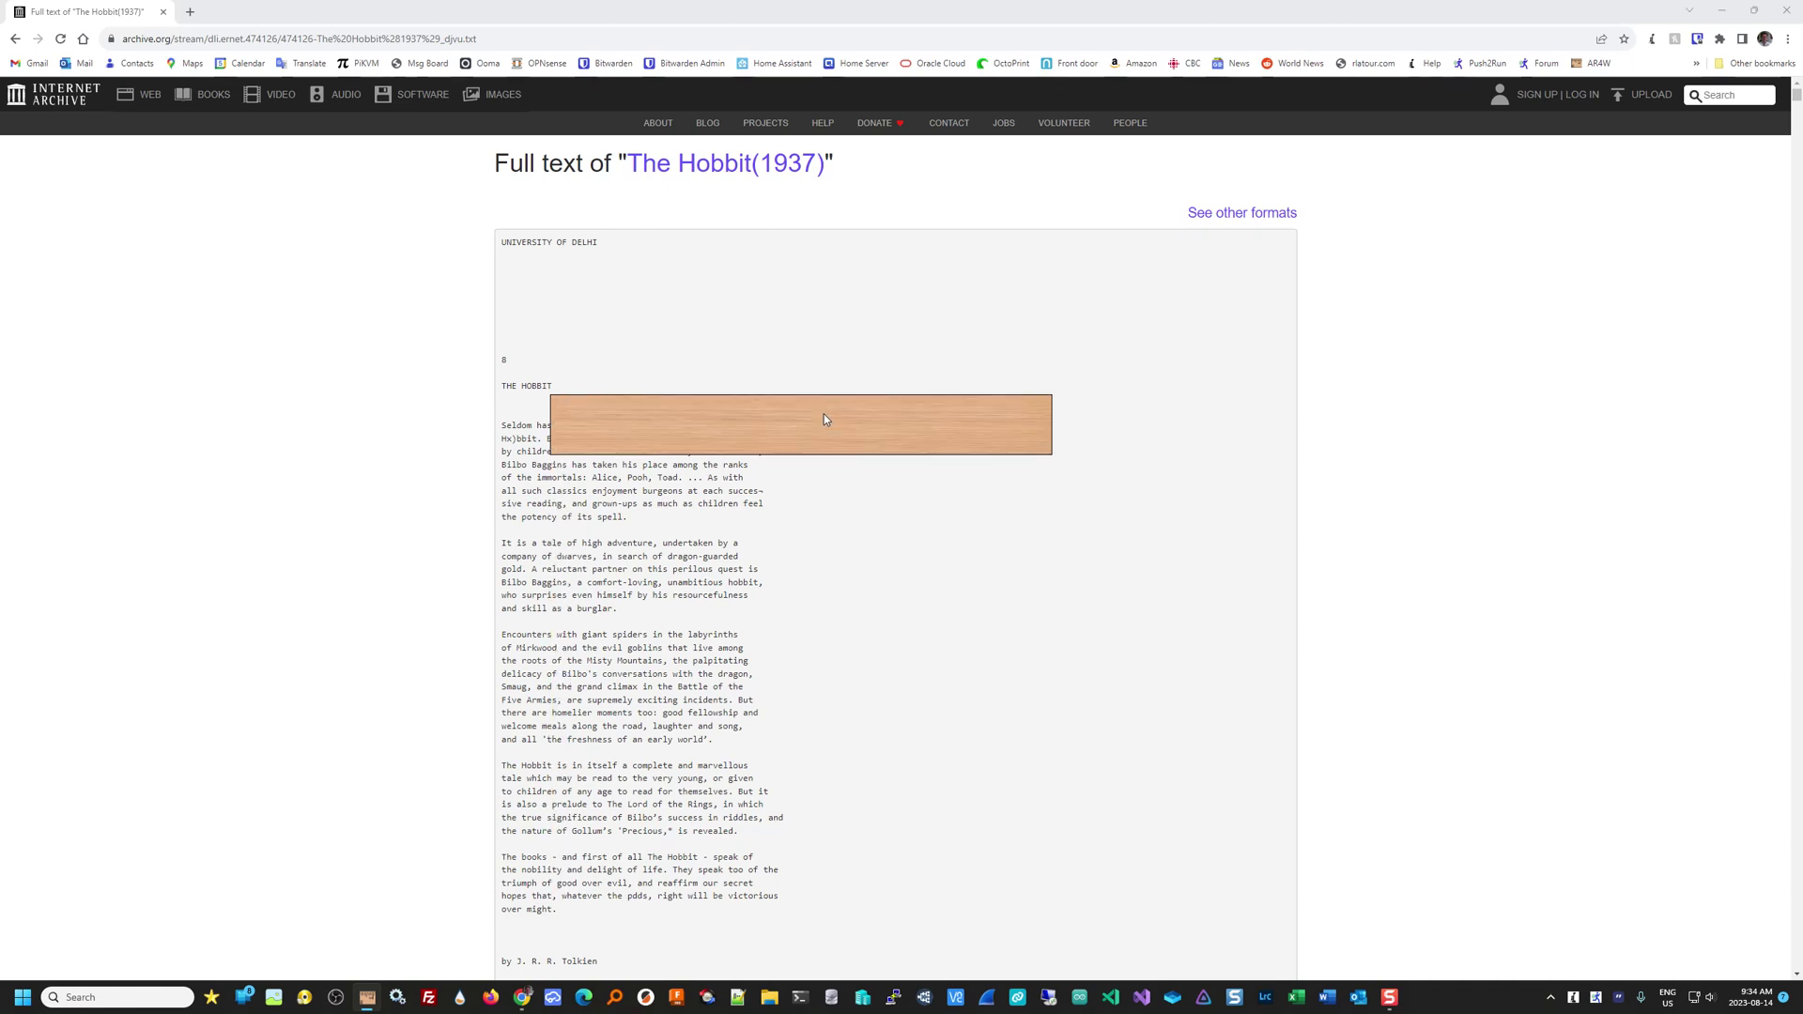
scroll(825, 419, up, 2)
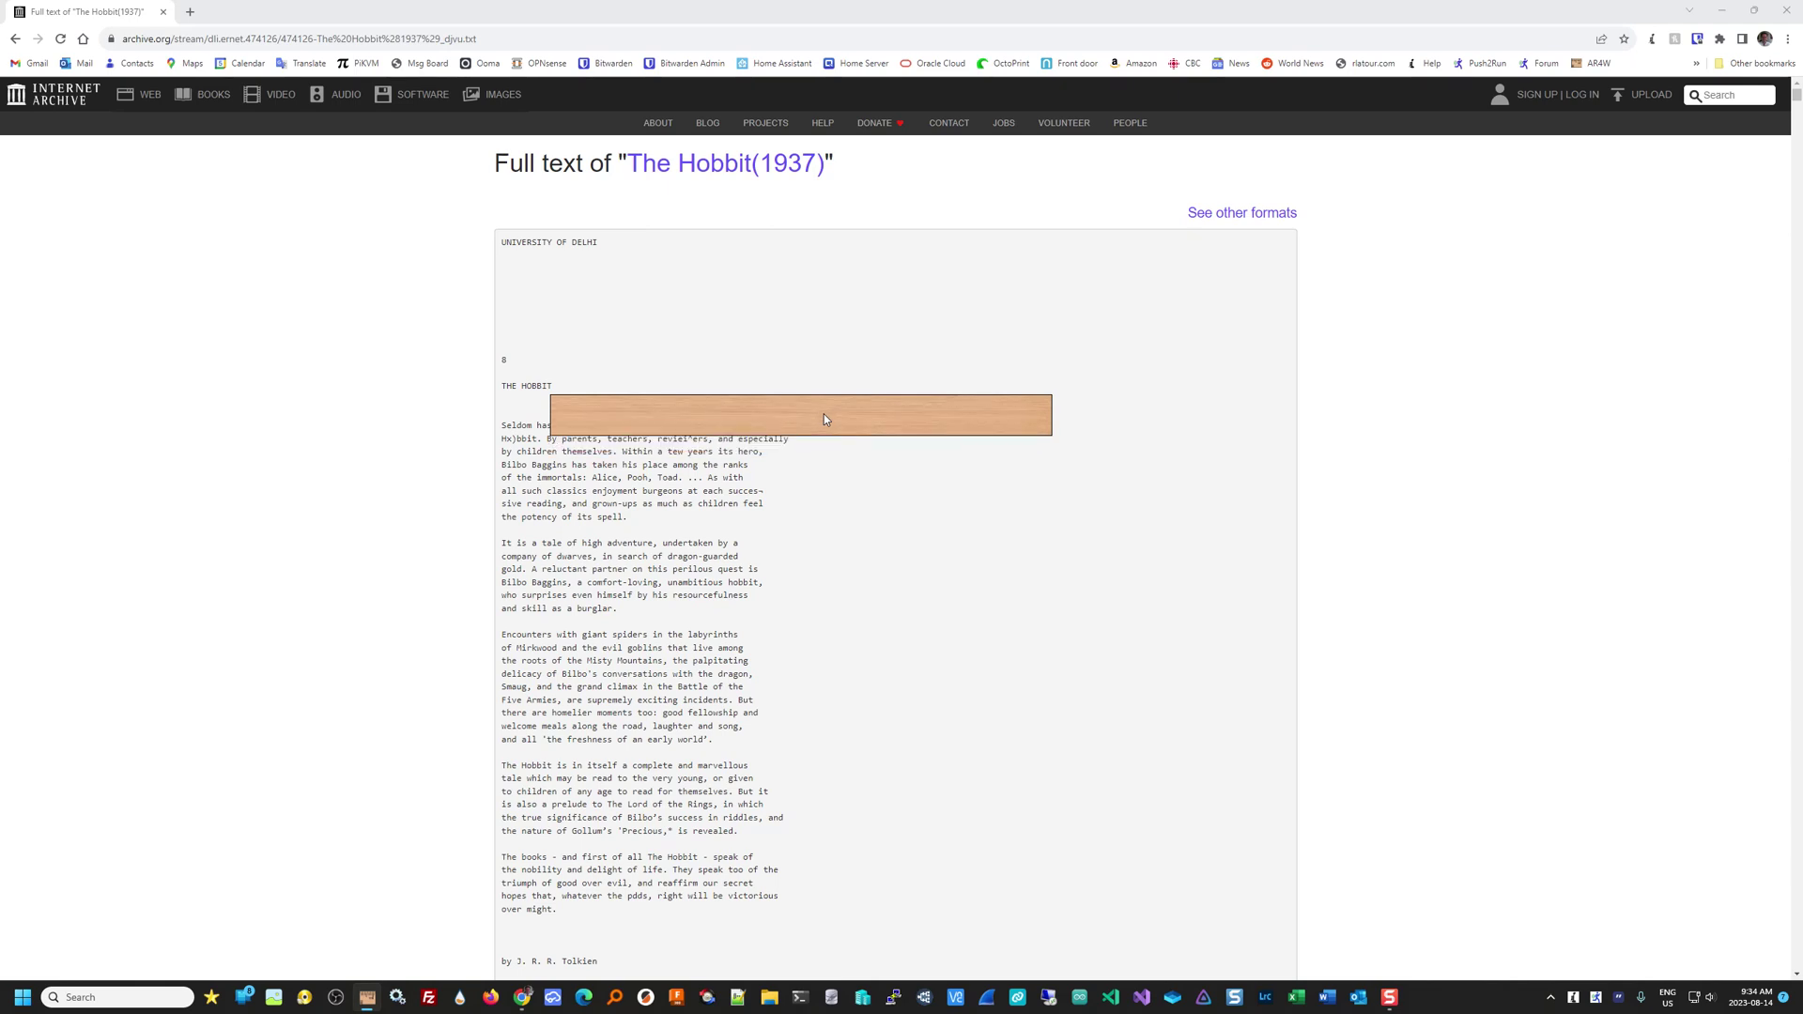
scroll(825, 419, up, 1)
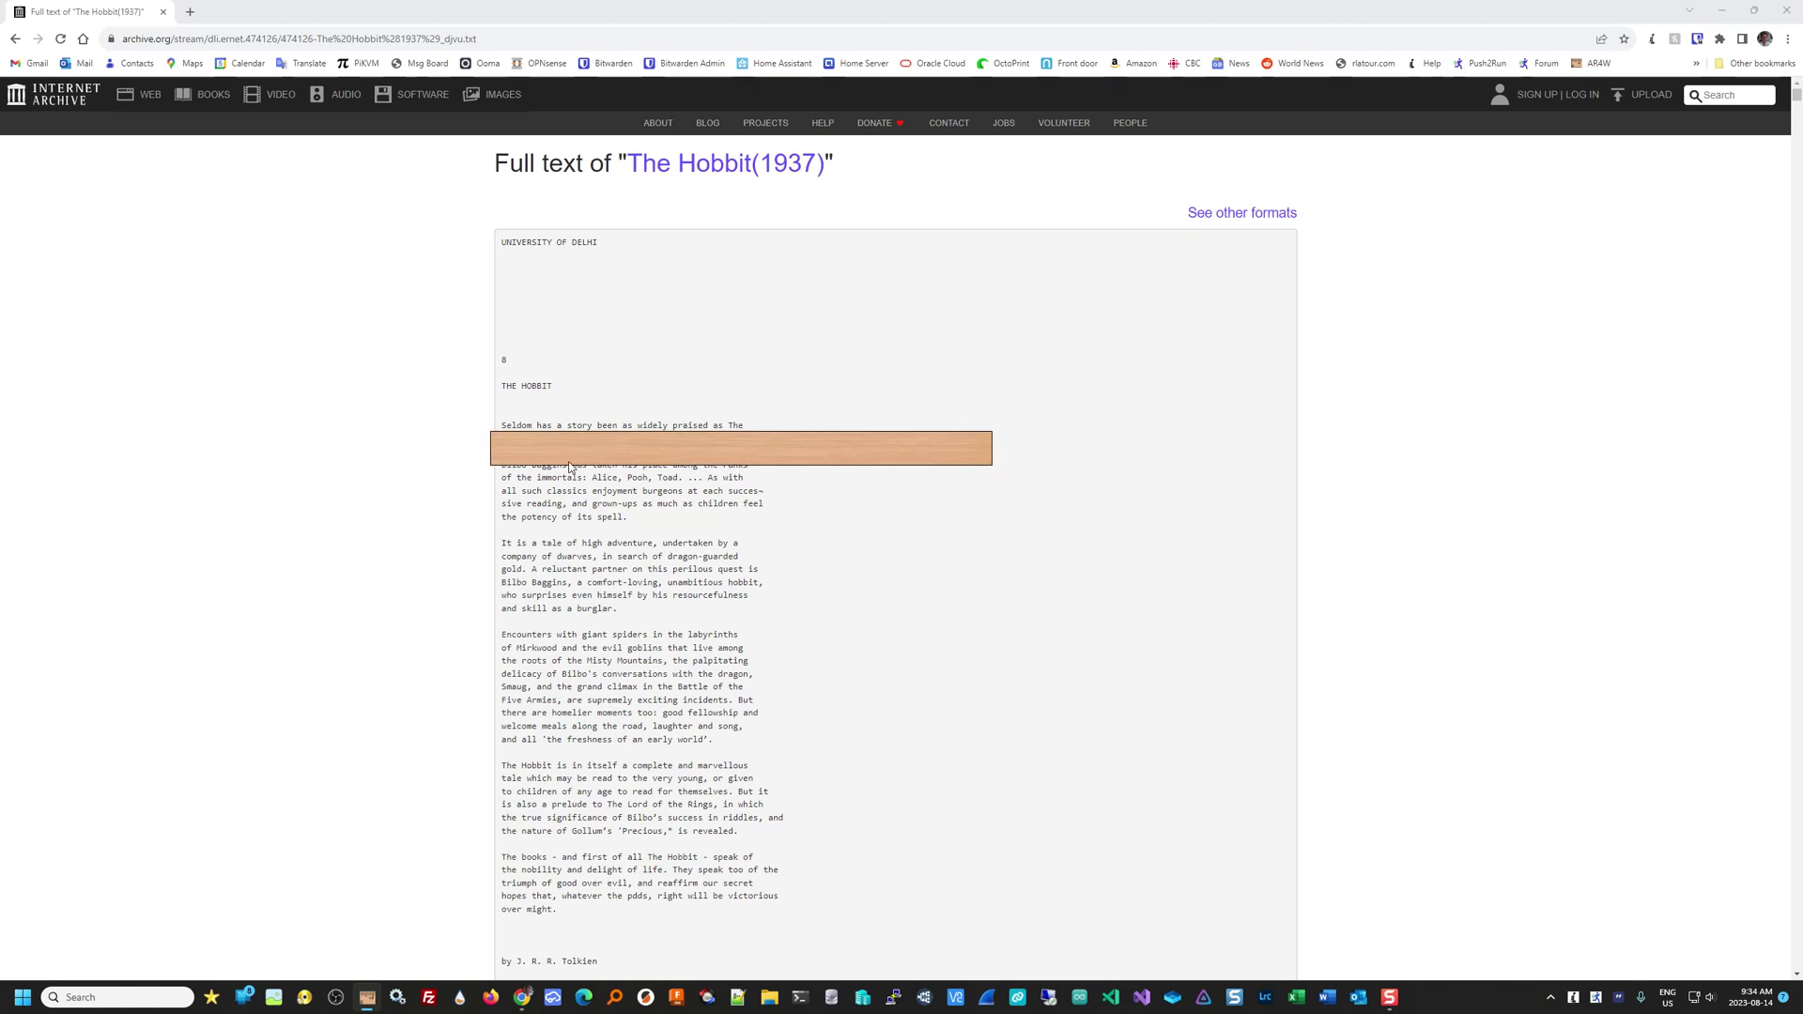
click(971, 462)
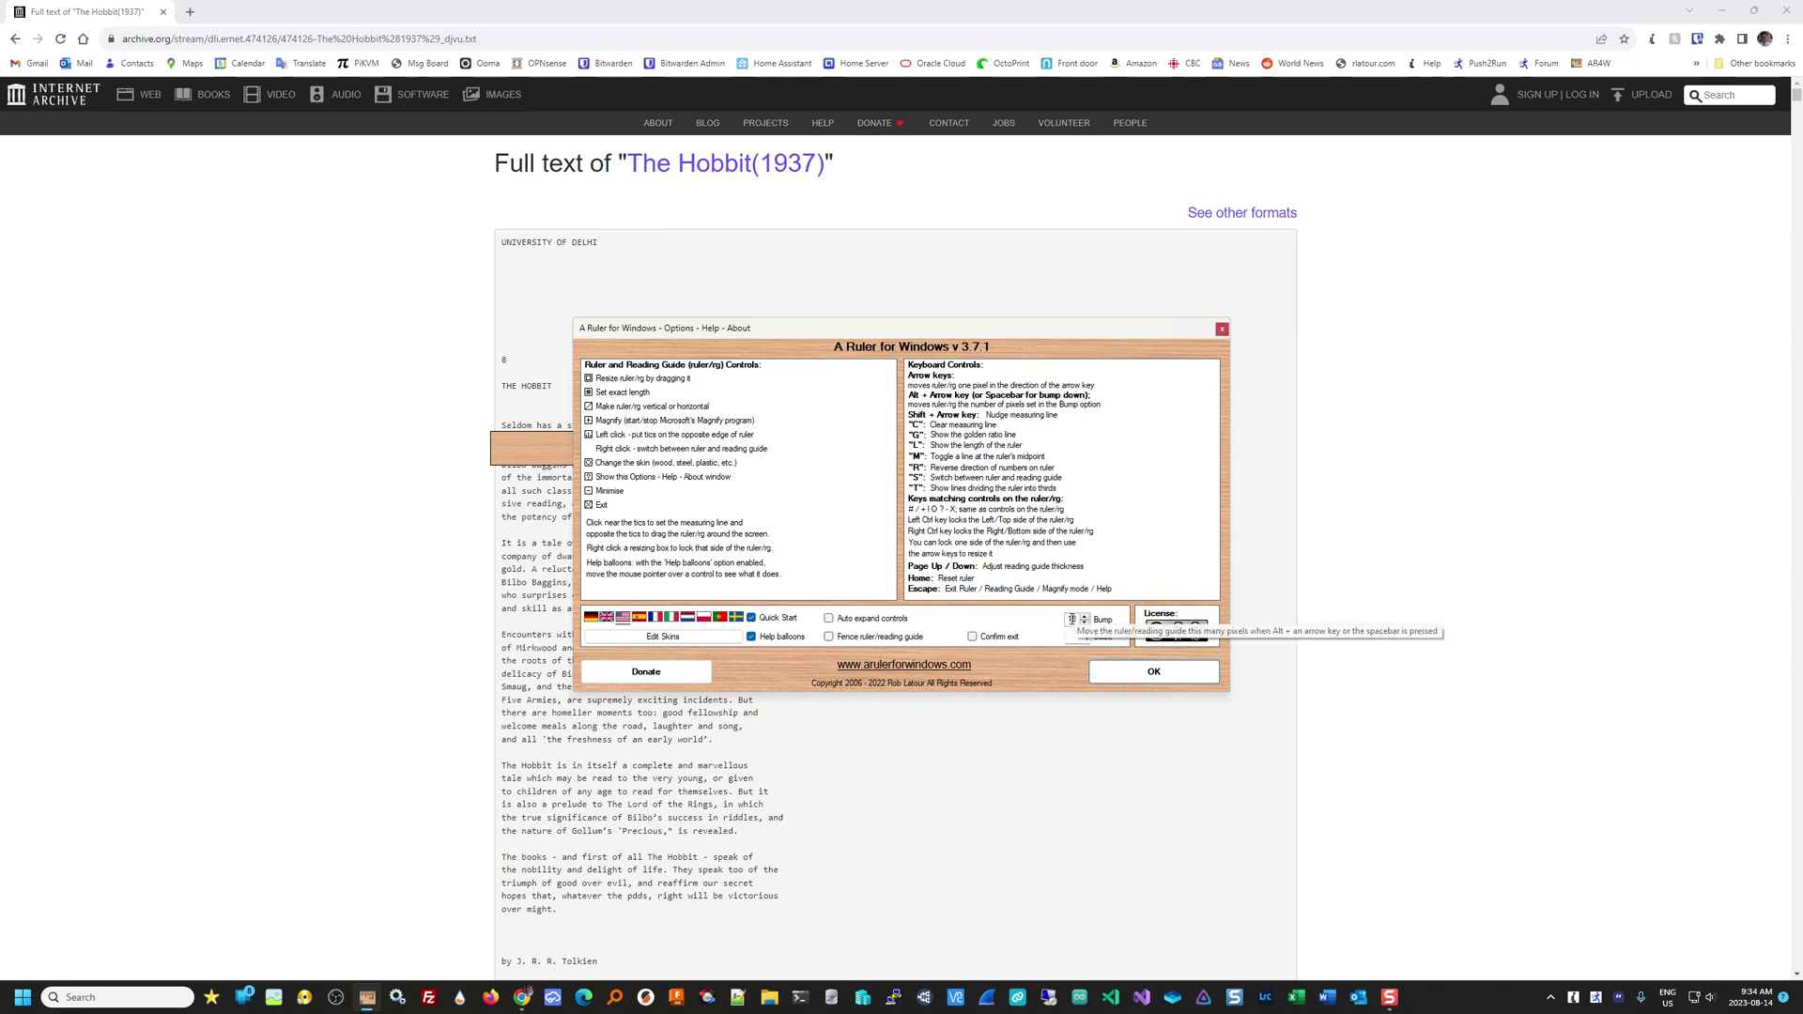
click(1146, 670)
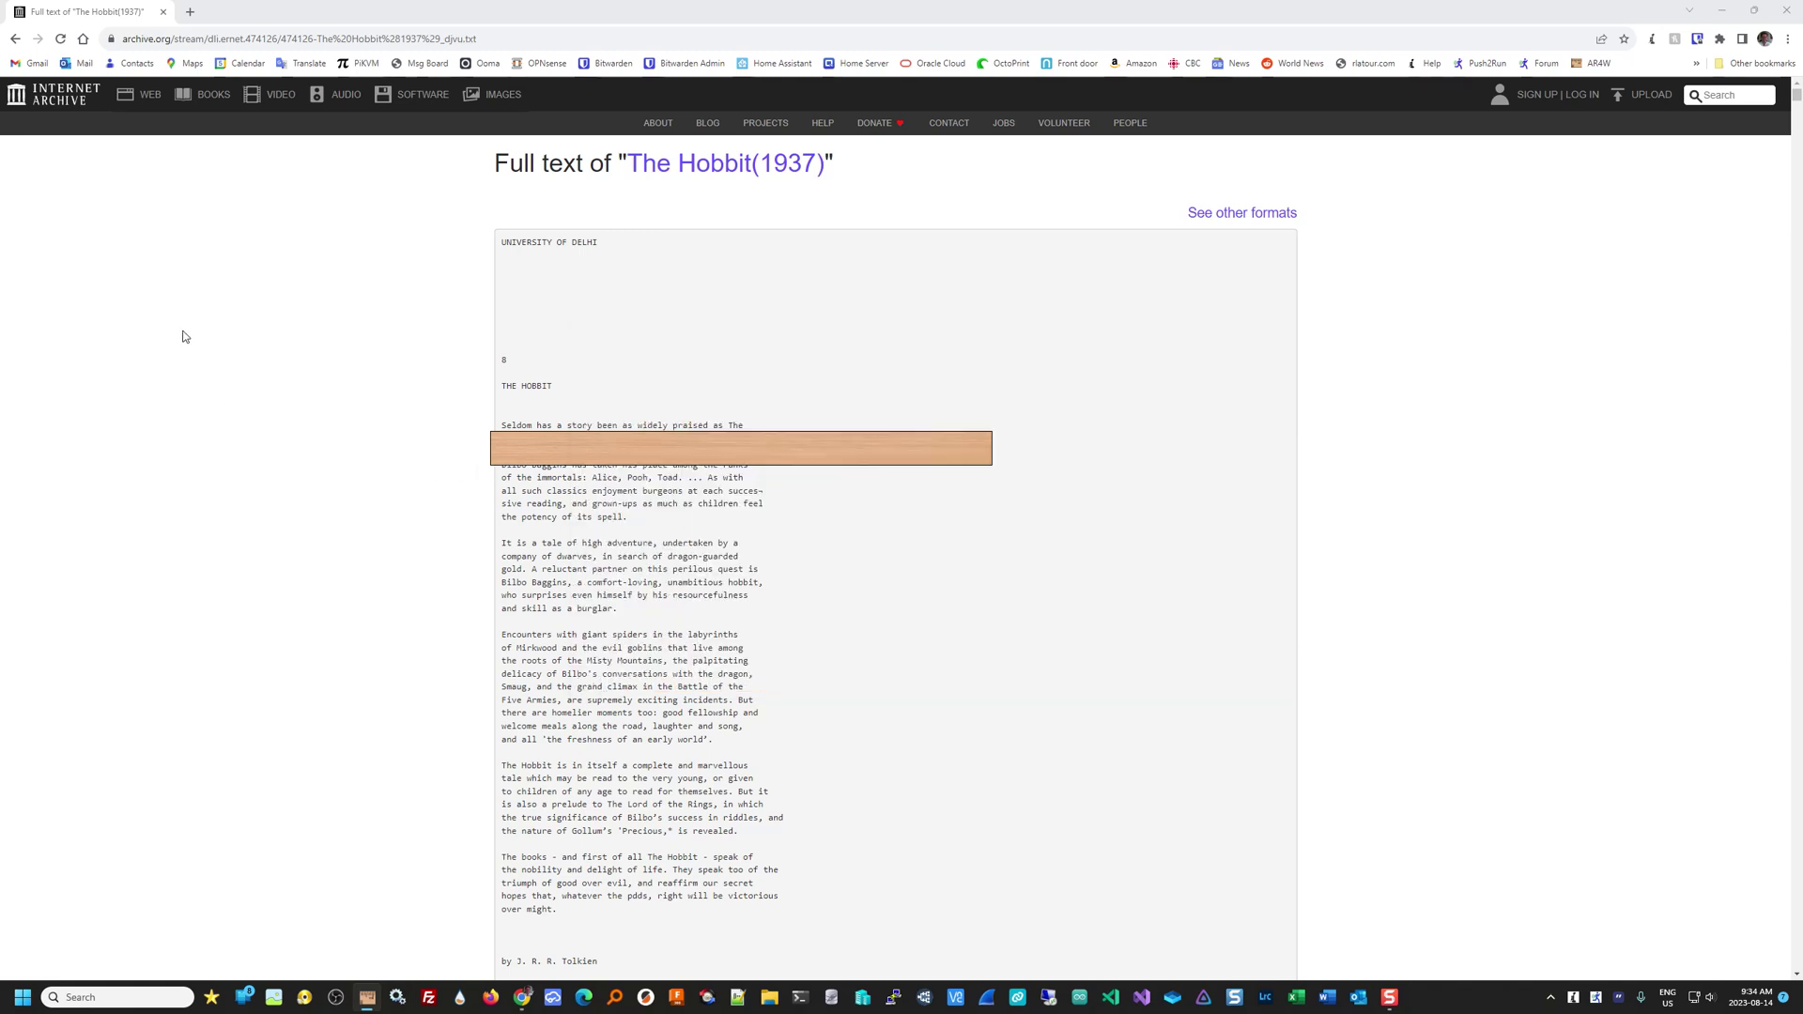
key(Down)
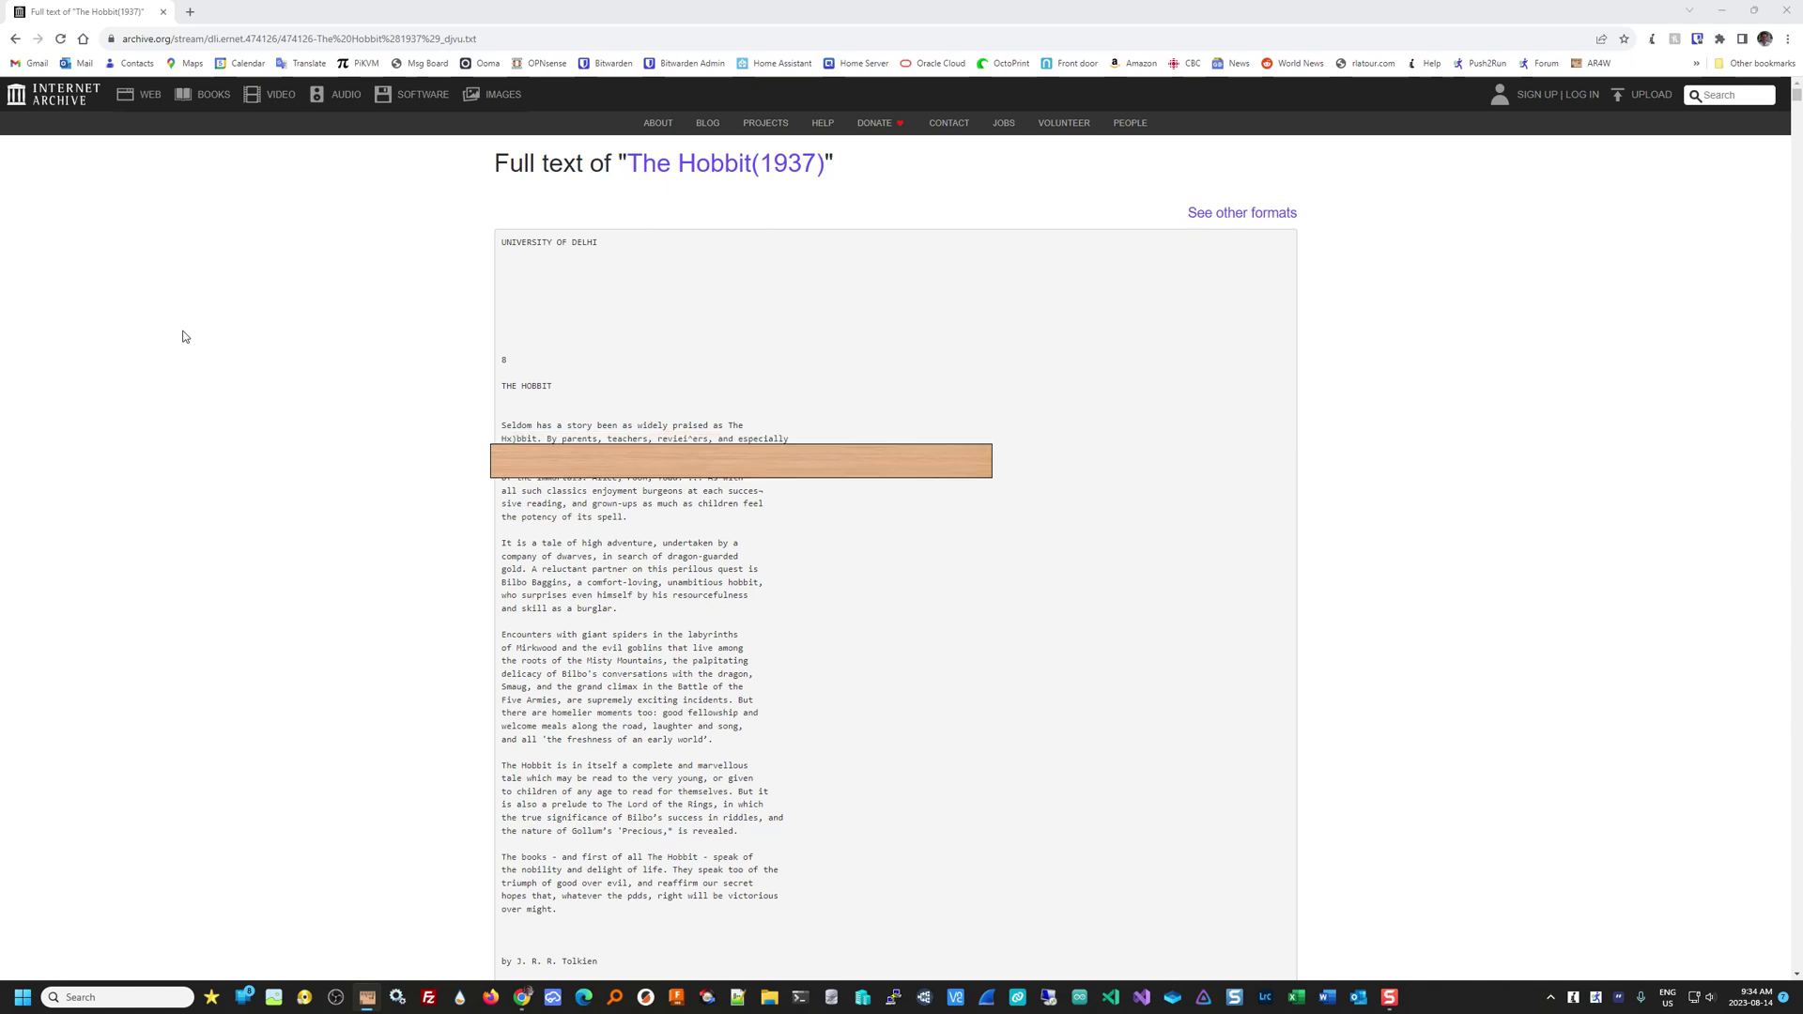
key(Down)
key(Down)
key(Down)
key(Down)
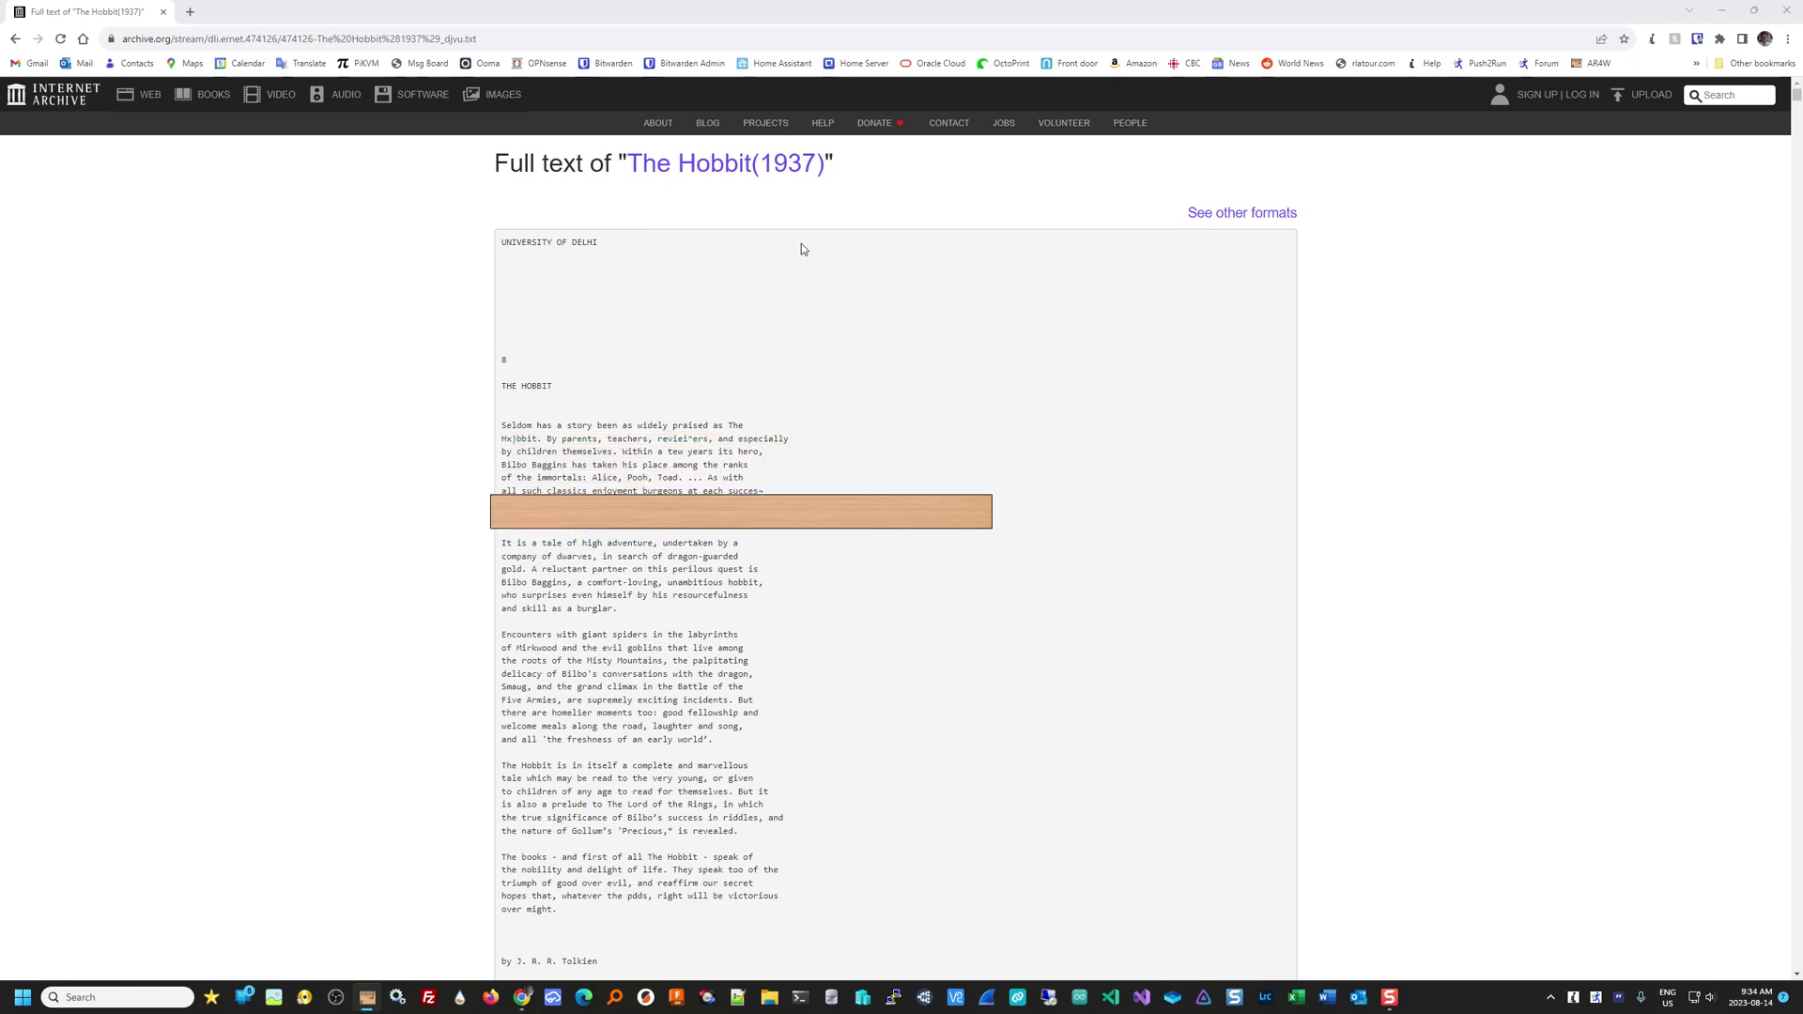
Step: Raise the bump distance from 18 to 20 in Options and minimize the browser
click(982, 519)
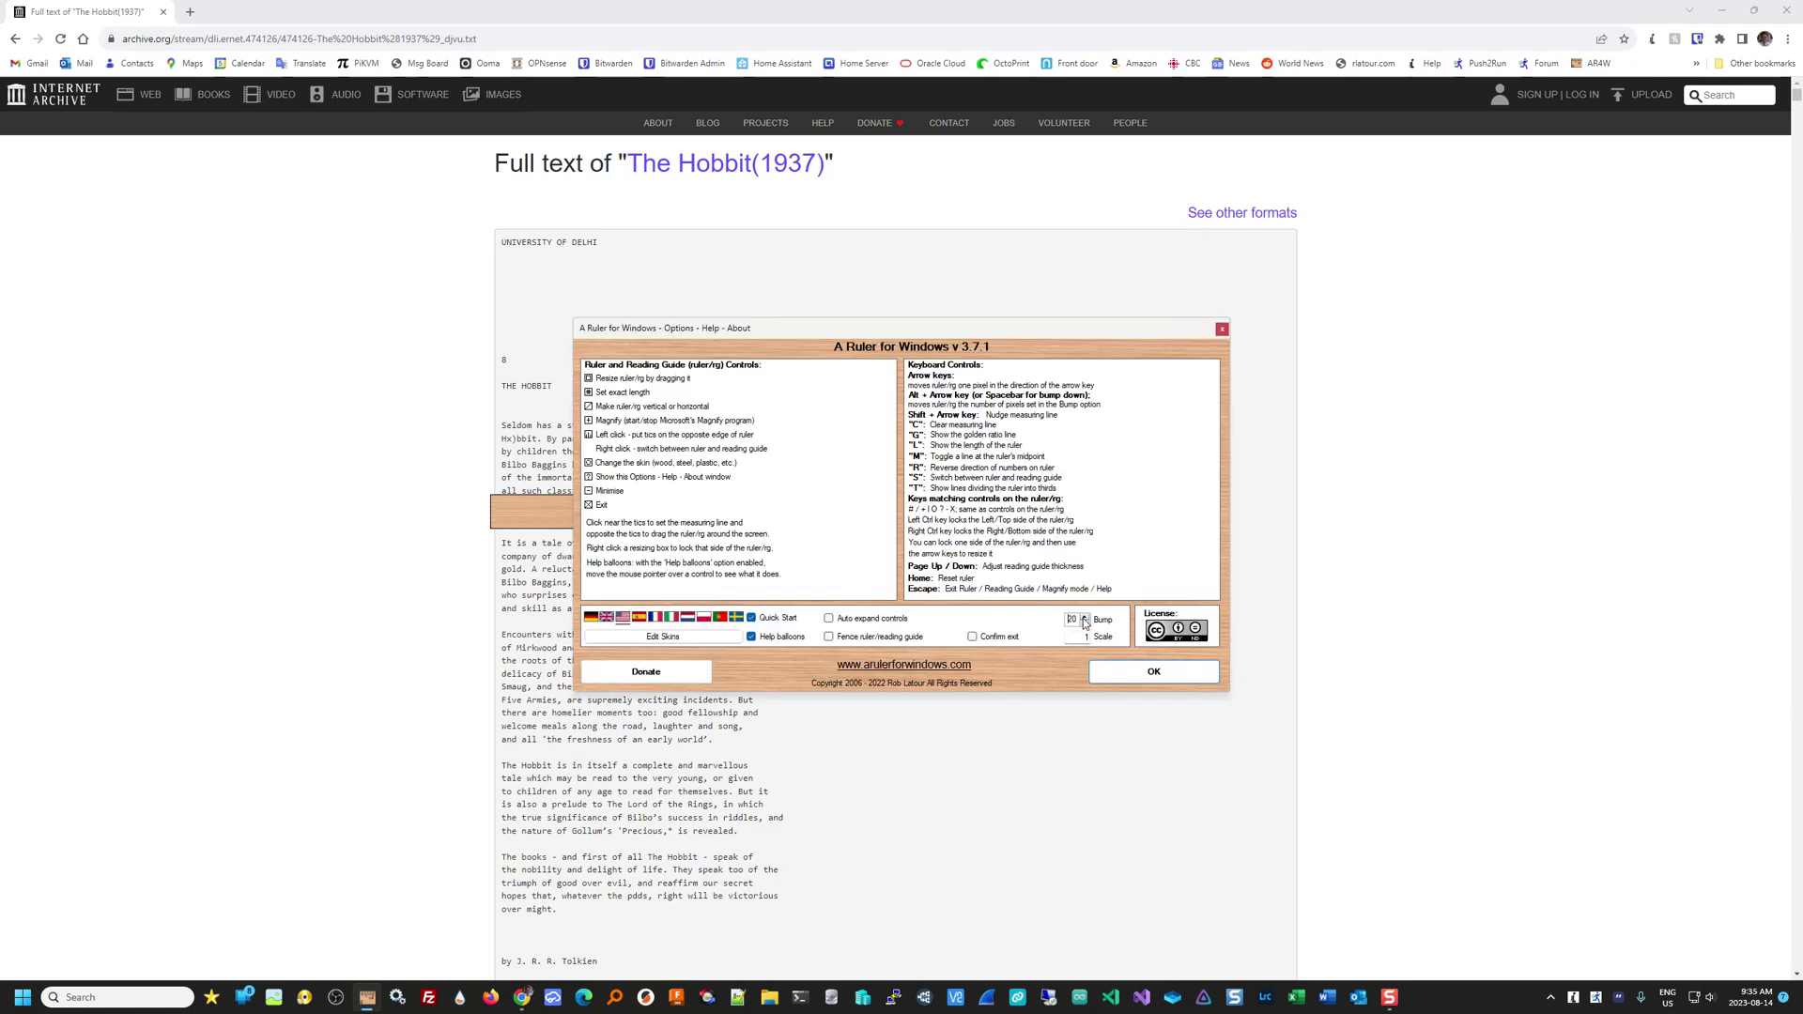
click(1084, 619)
click(1085, 619)
click(1132, 670)
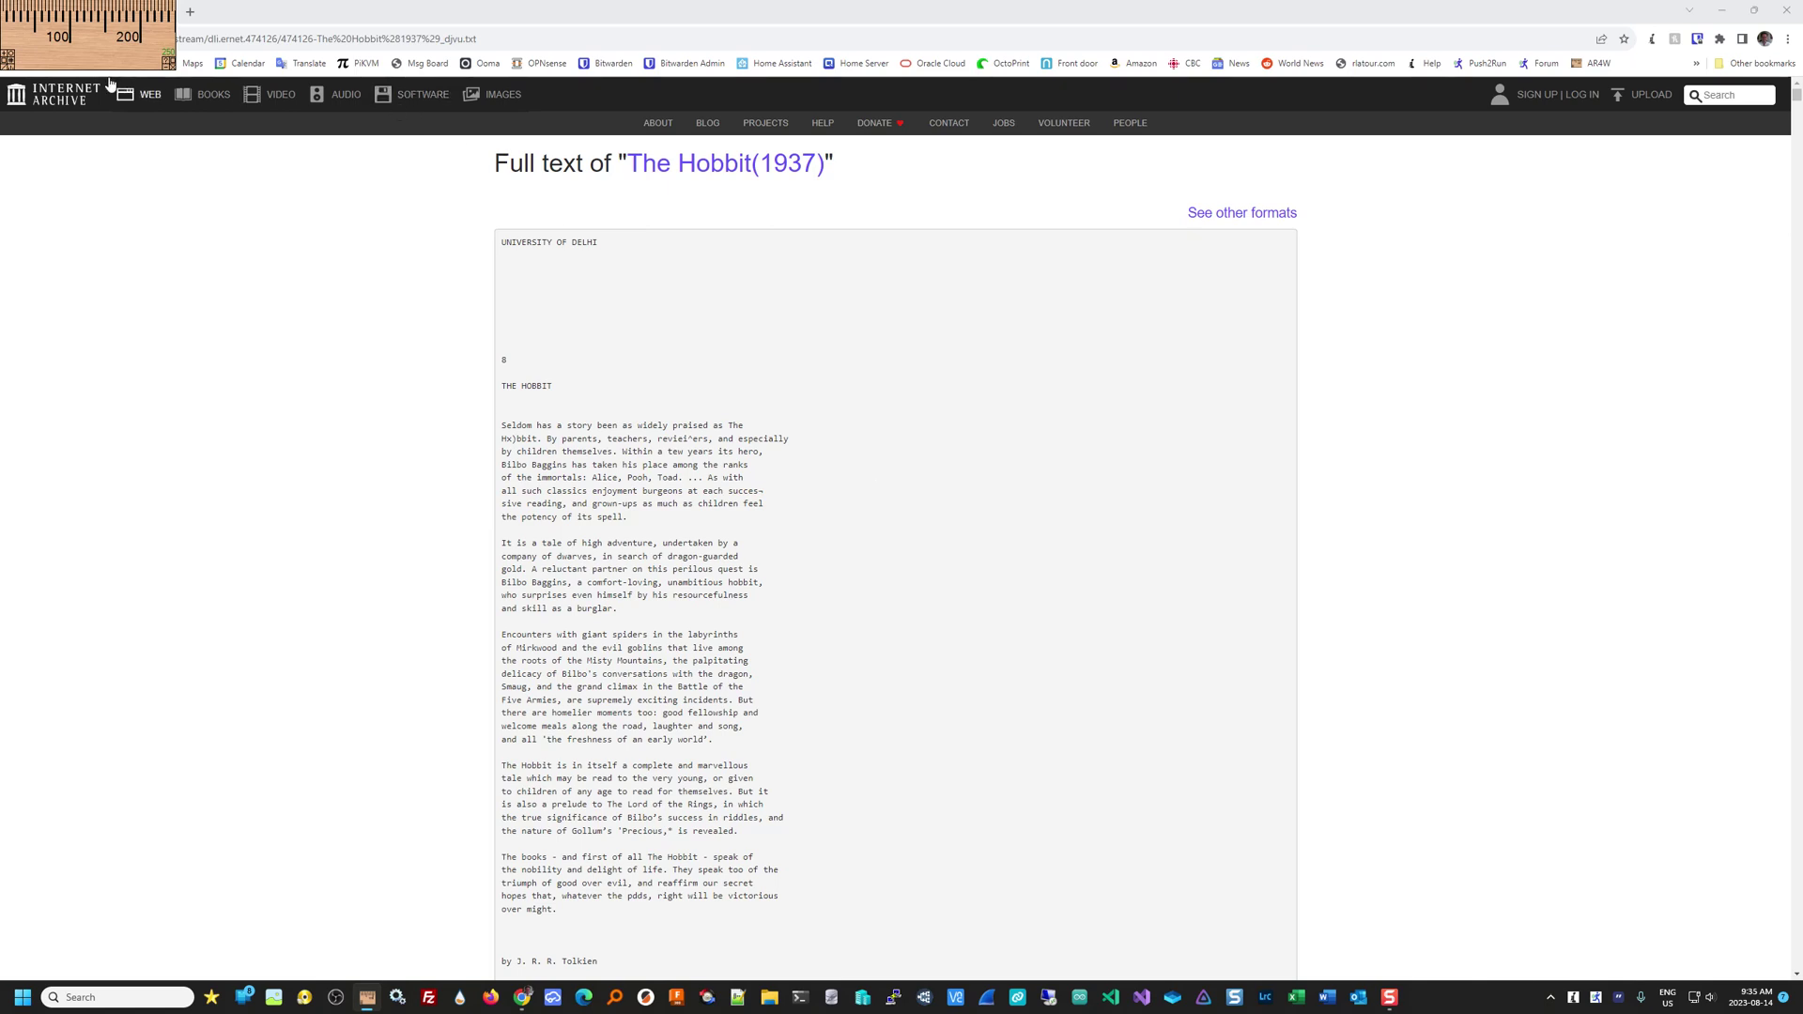
click(1719, 10)
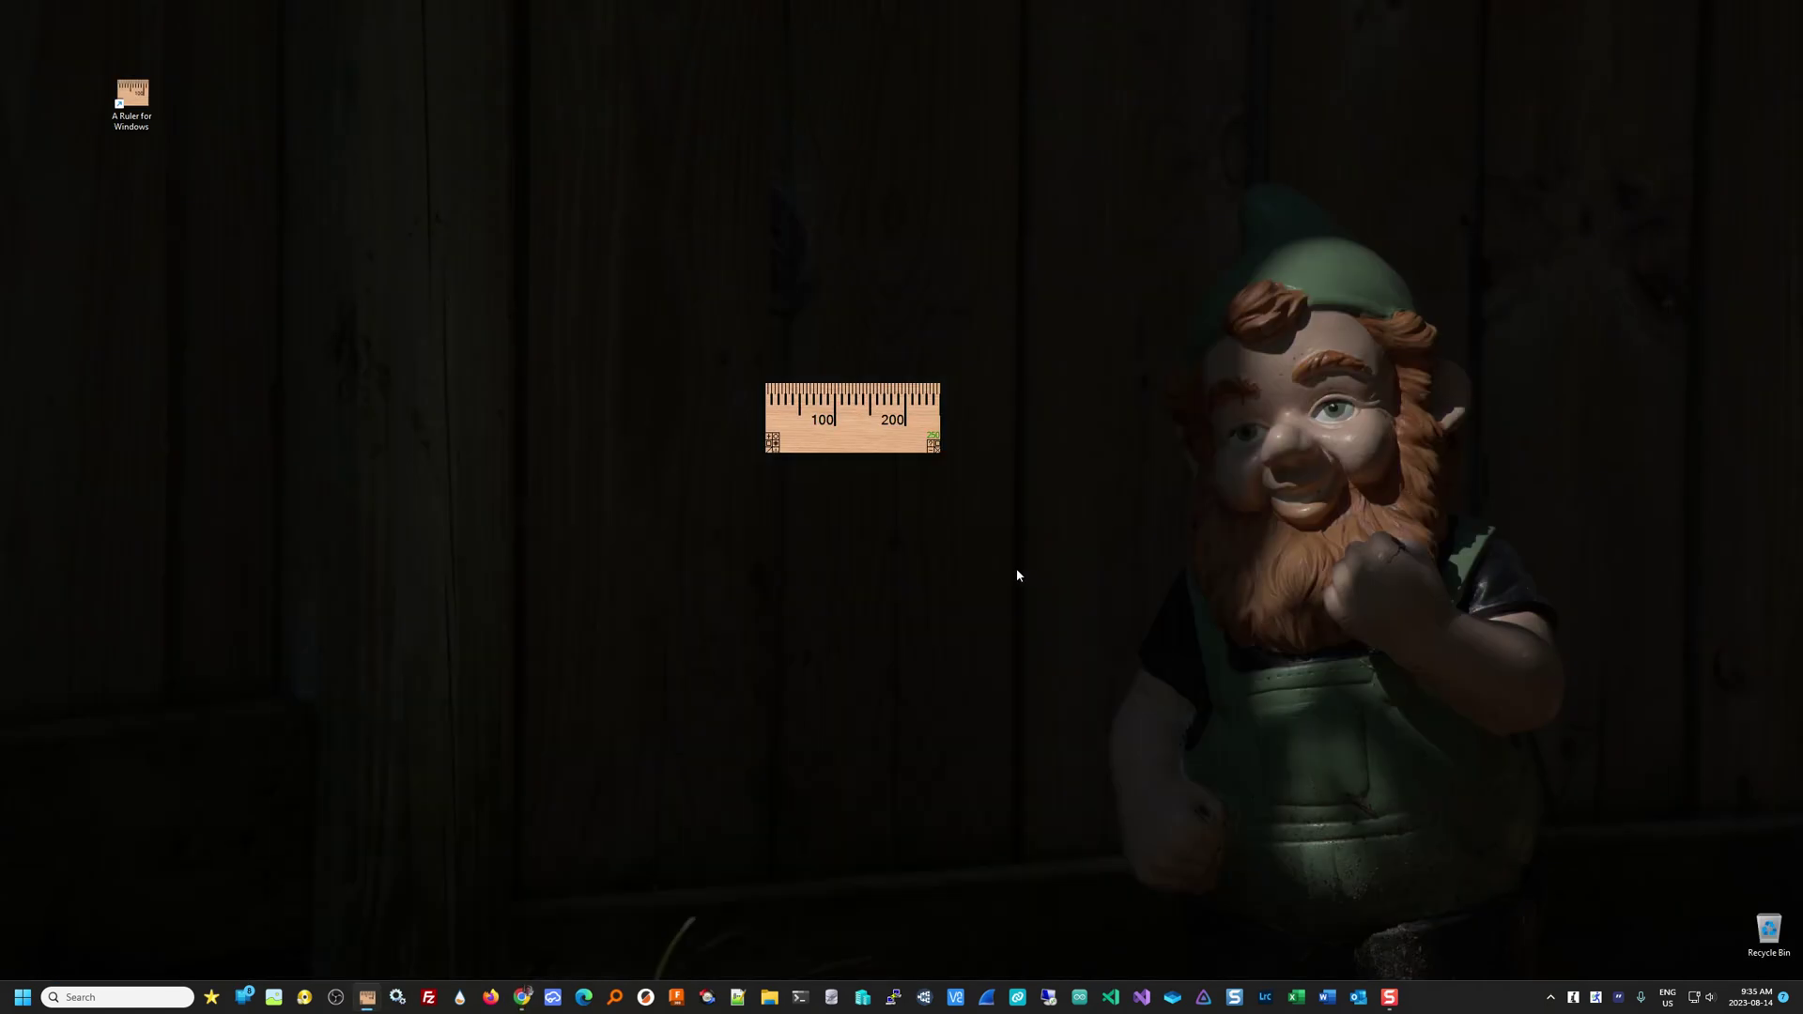
Step: Open the extra skins web page through Edit Skins > More free skins, then close Options
click(929, 449)
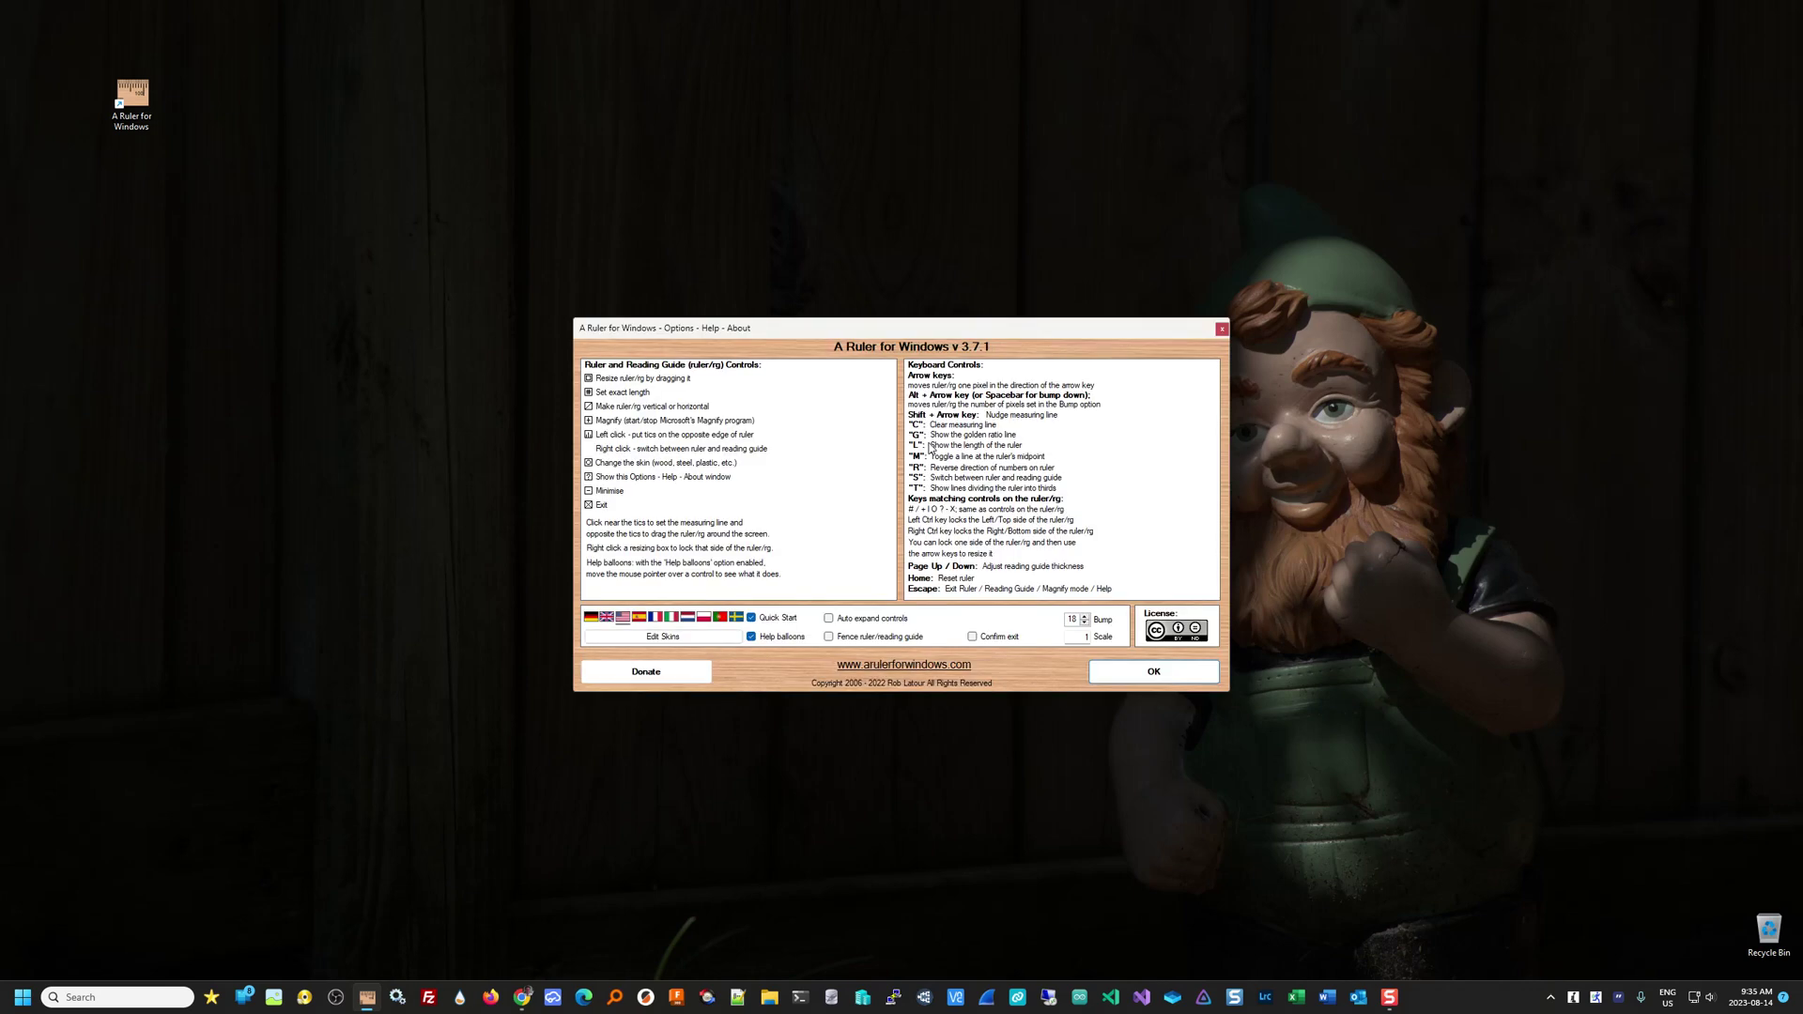
click(701, 636)
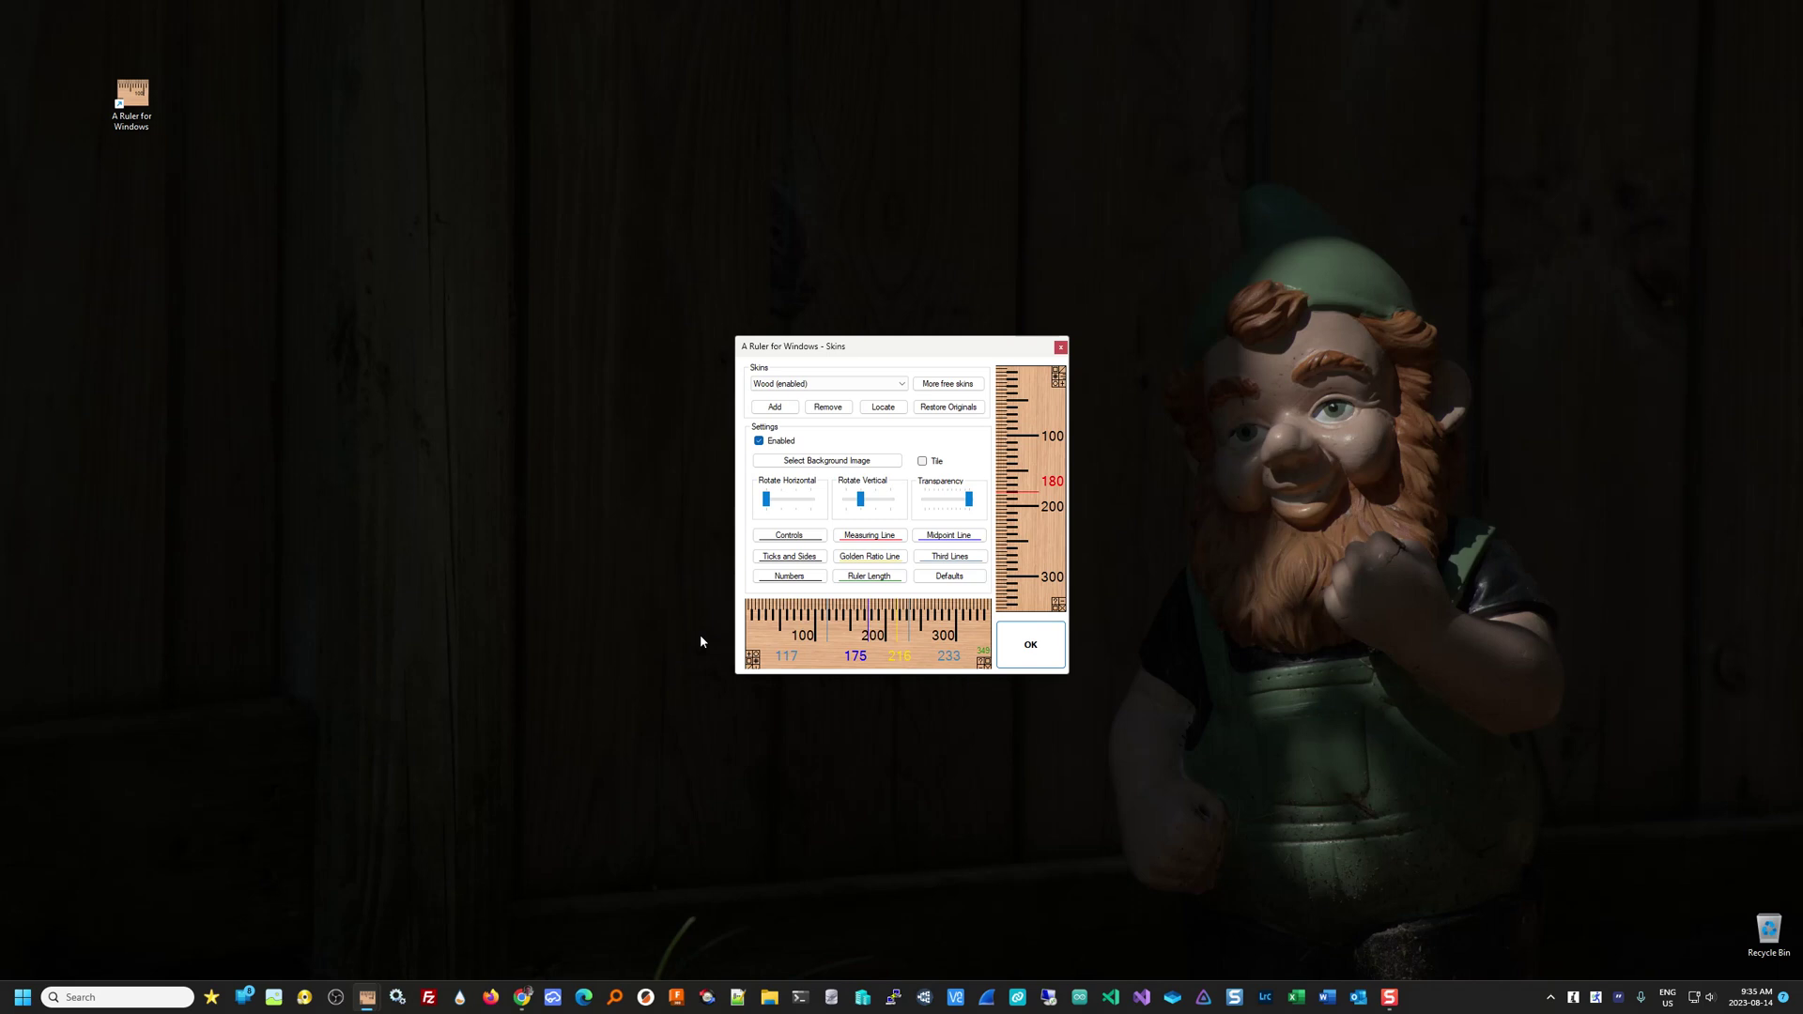
click(965, 386)
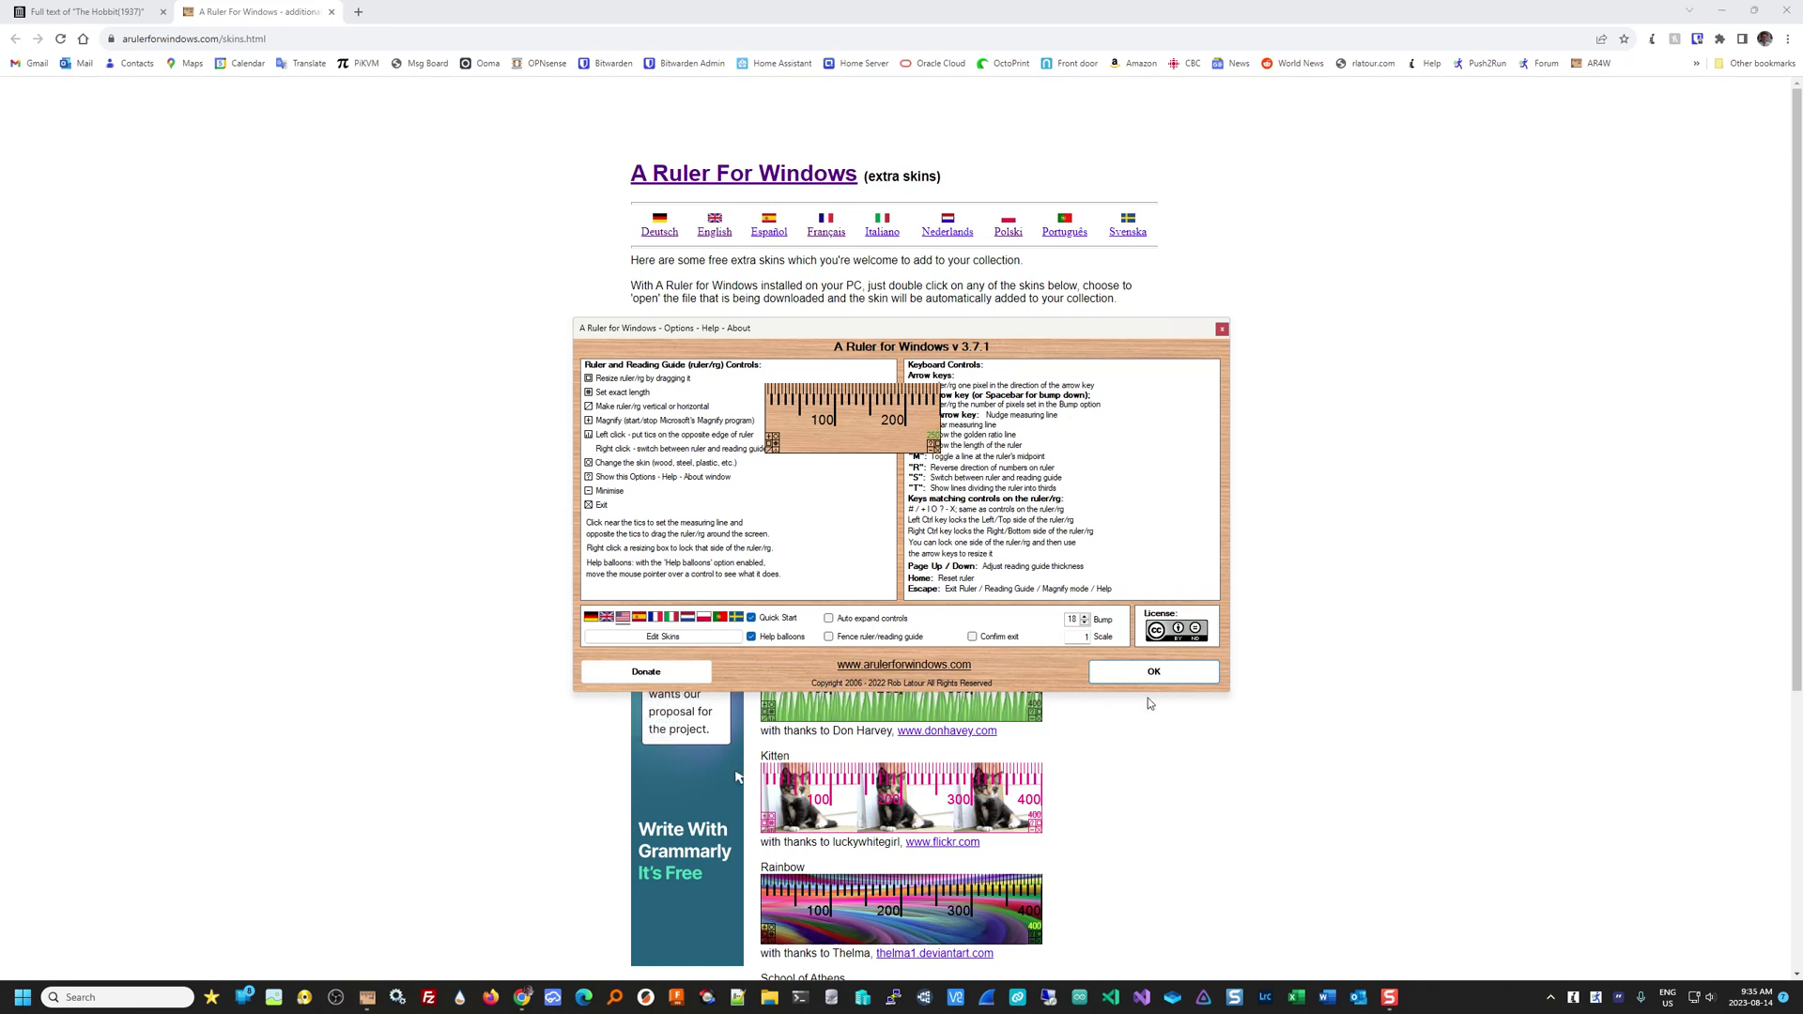
click(1151, 674)
Step: Move the ruler aside, remove the Aqua skin in Edit Skins, and close both windows
drag(887, 438, 1468, 475)
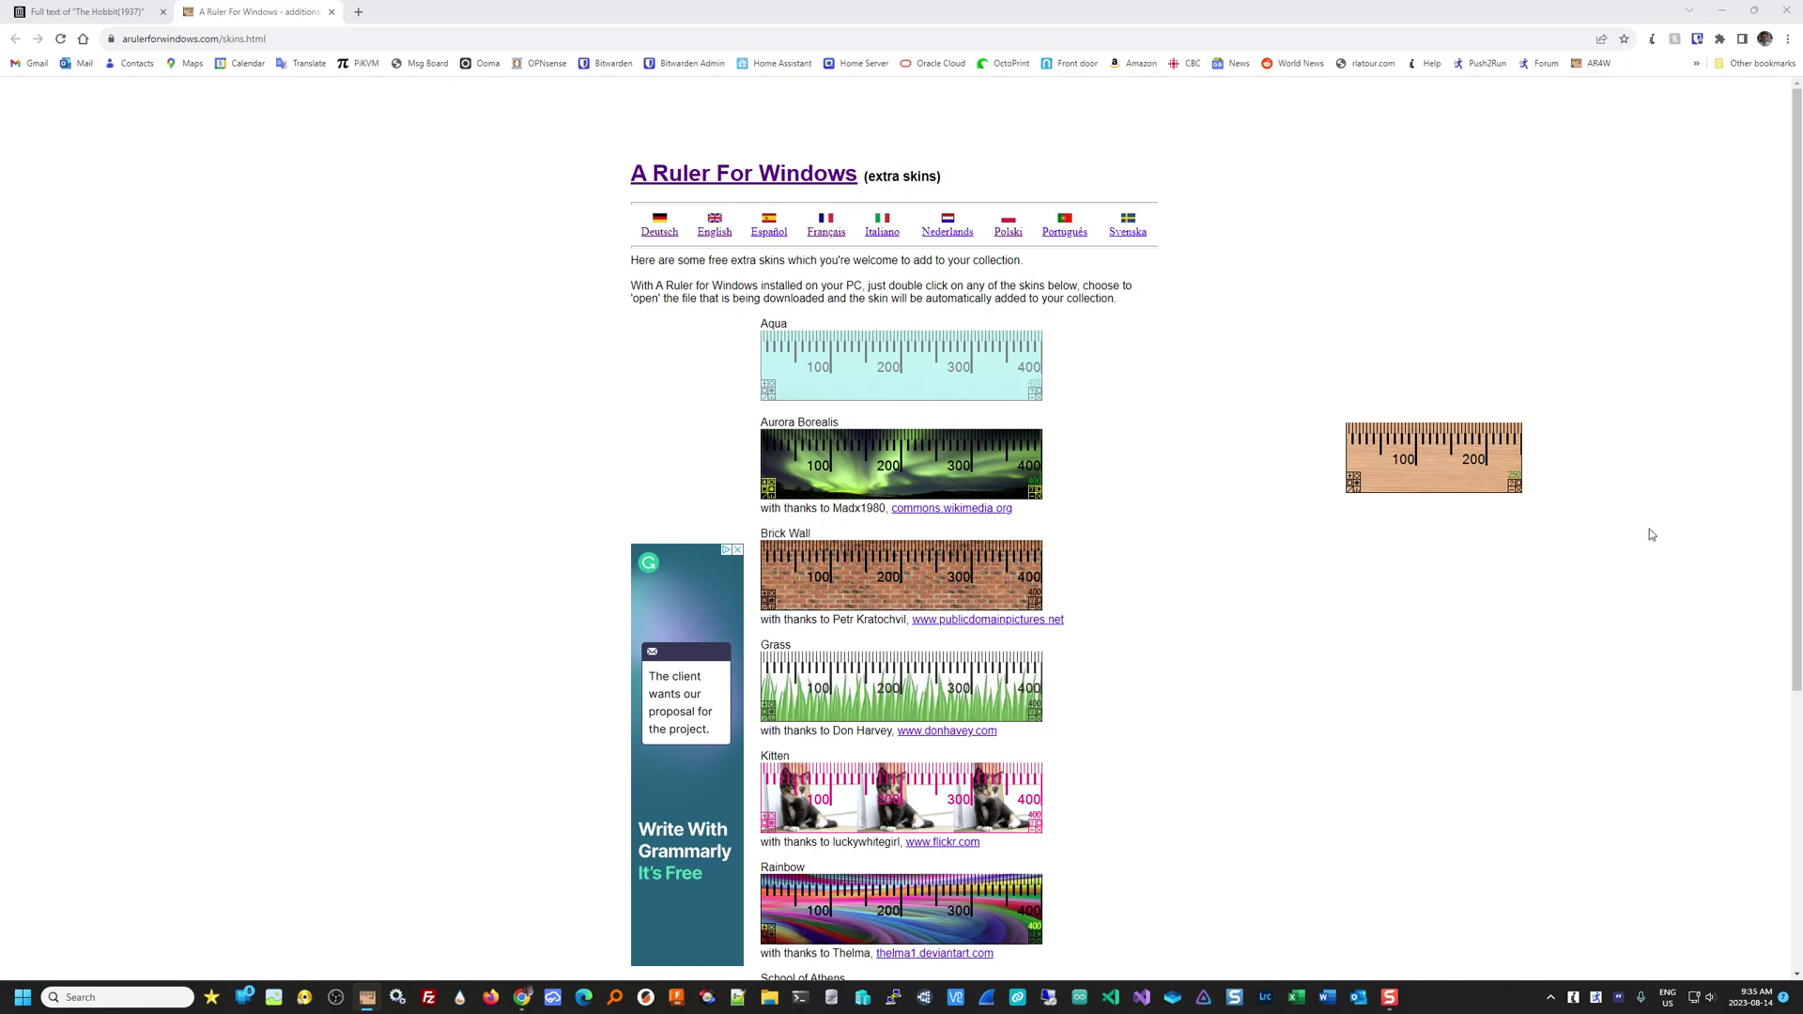
drag(1414, 491, 1243, 452)
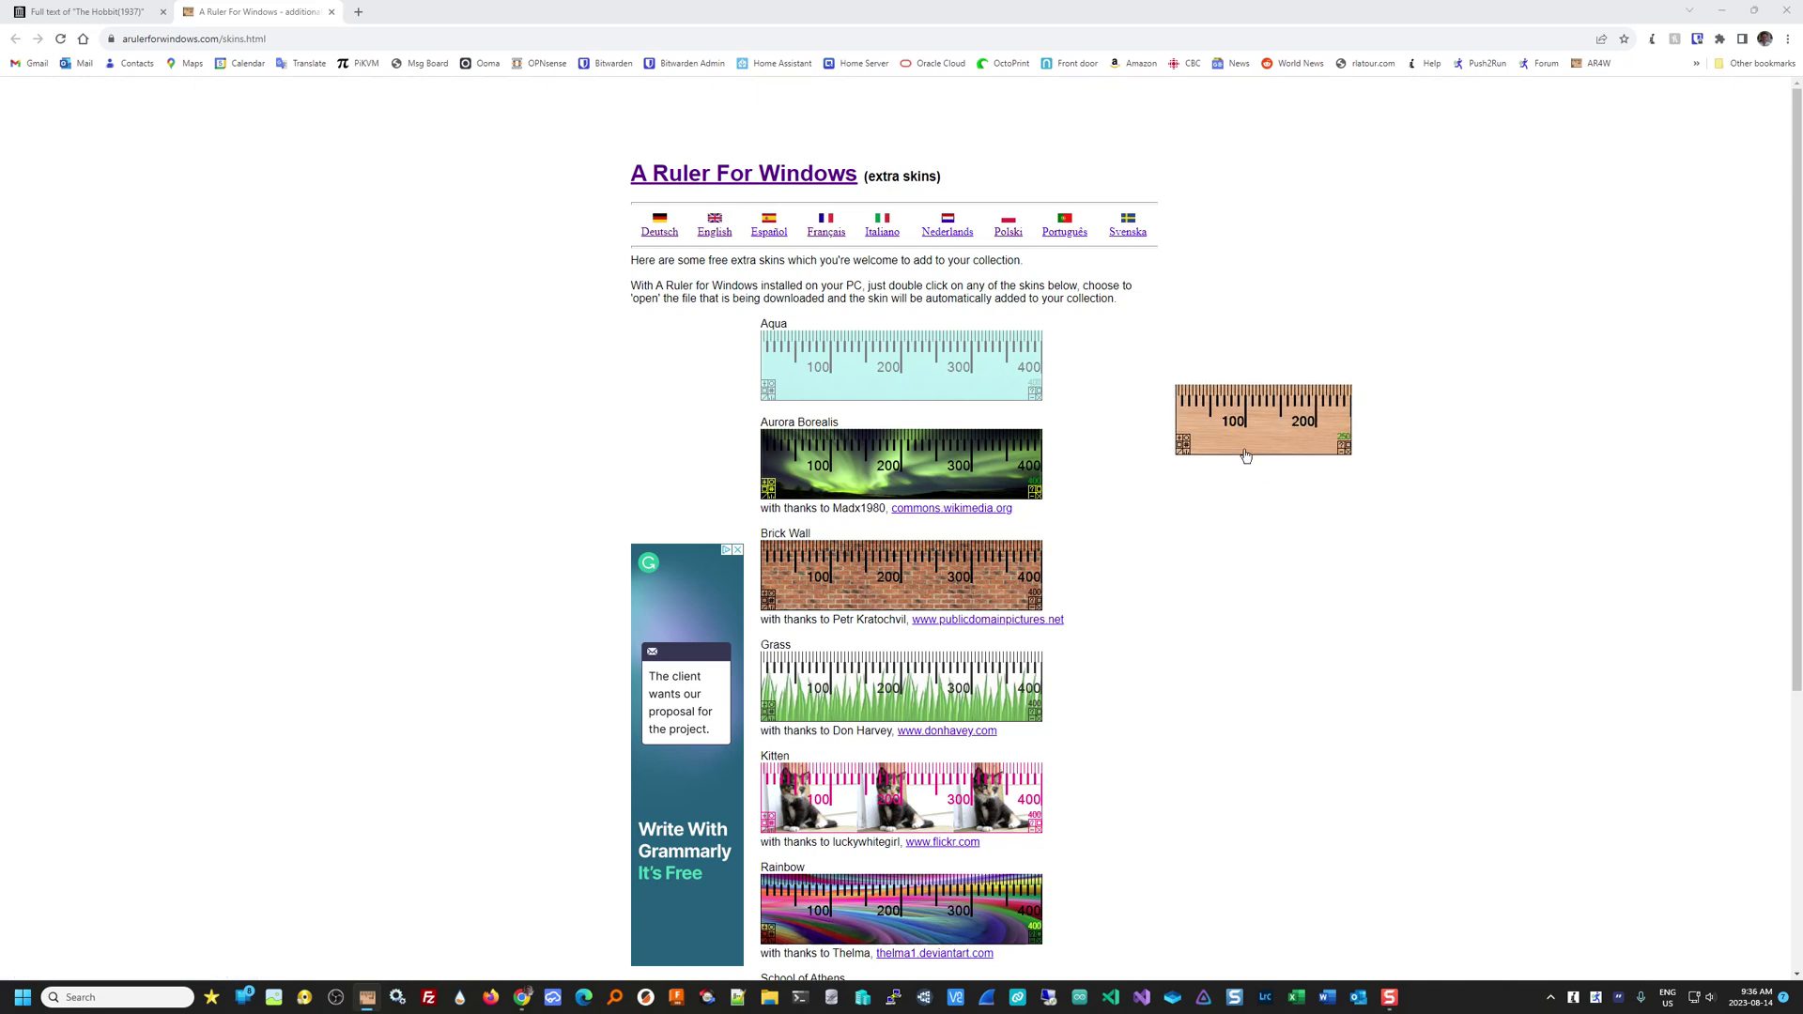
click(1344, 449)
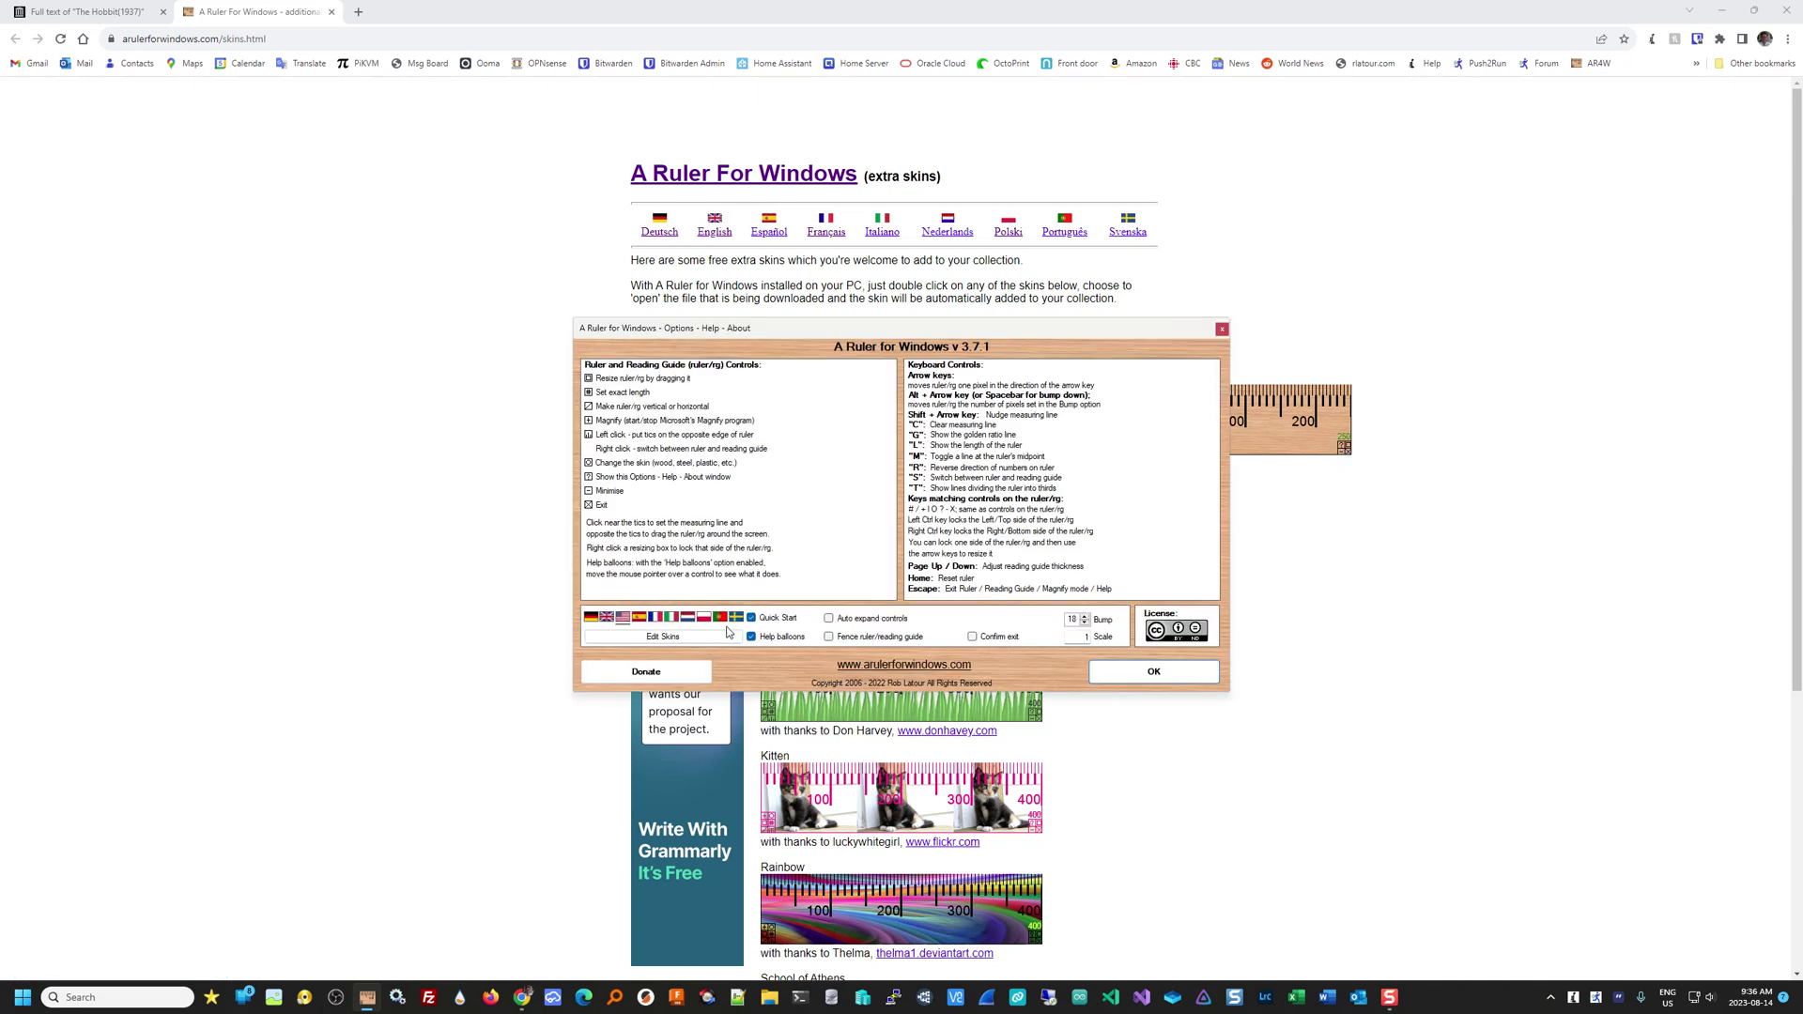
click(718, 643)
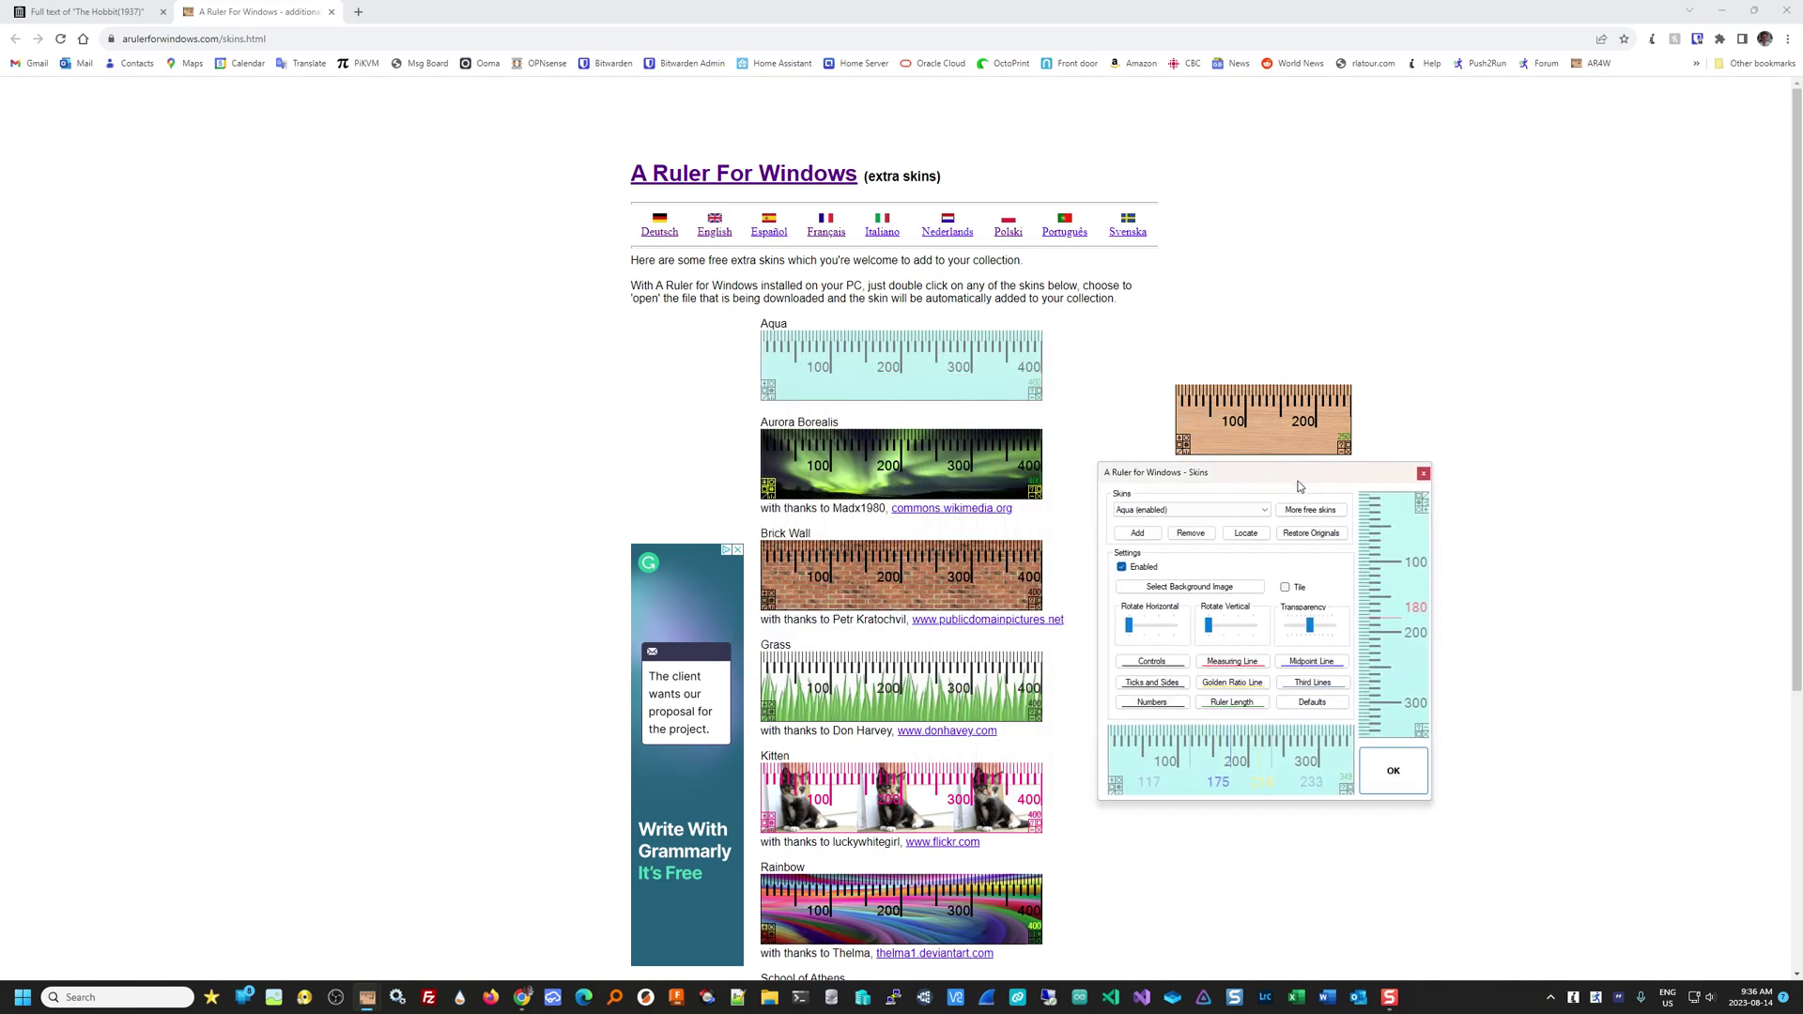
click(1189, 533)
click(885, 547)
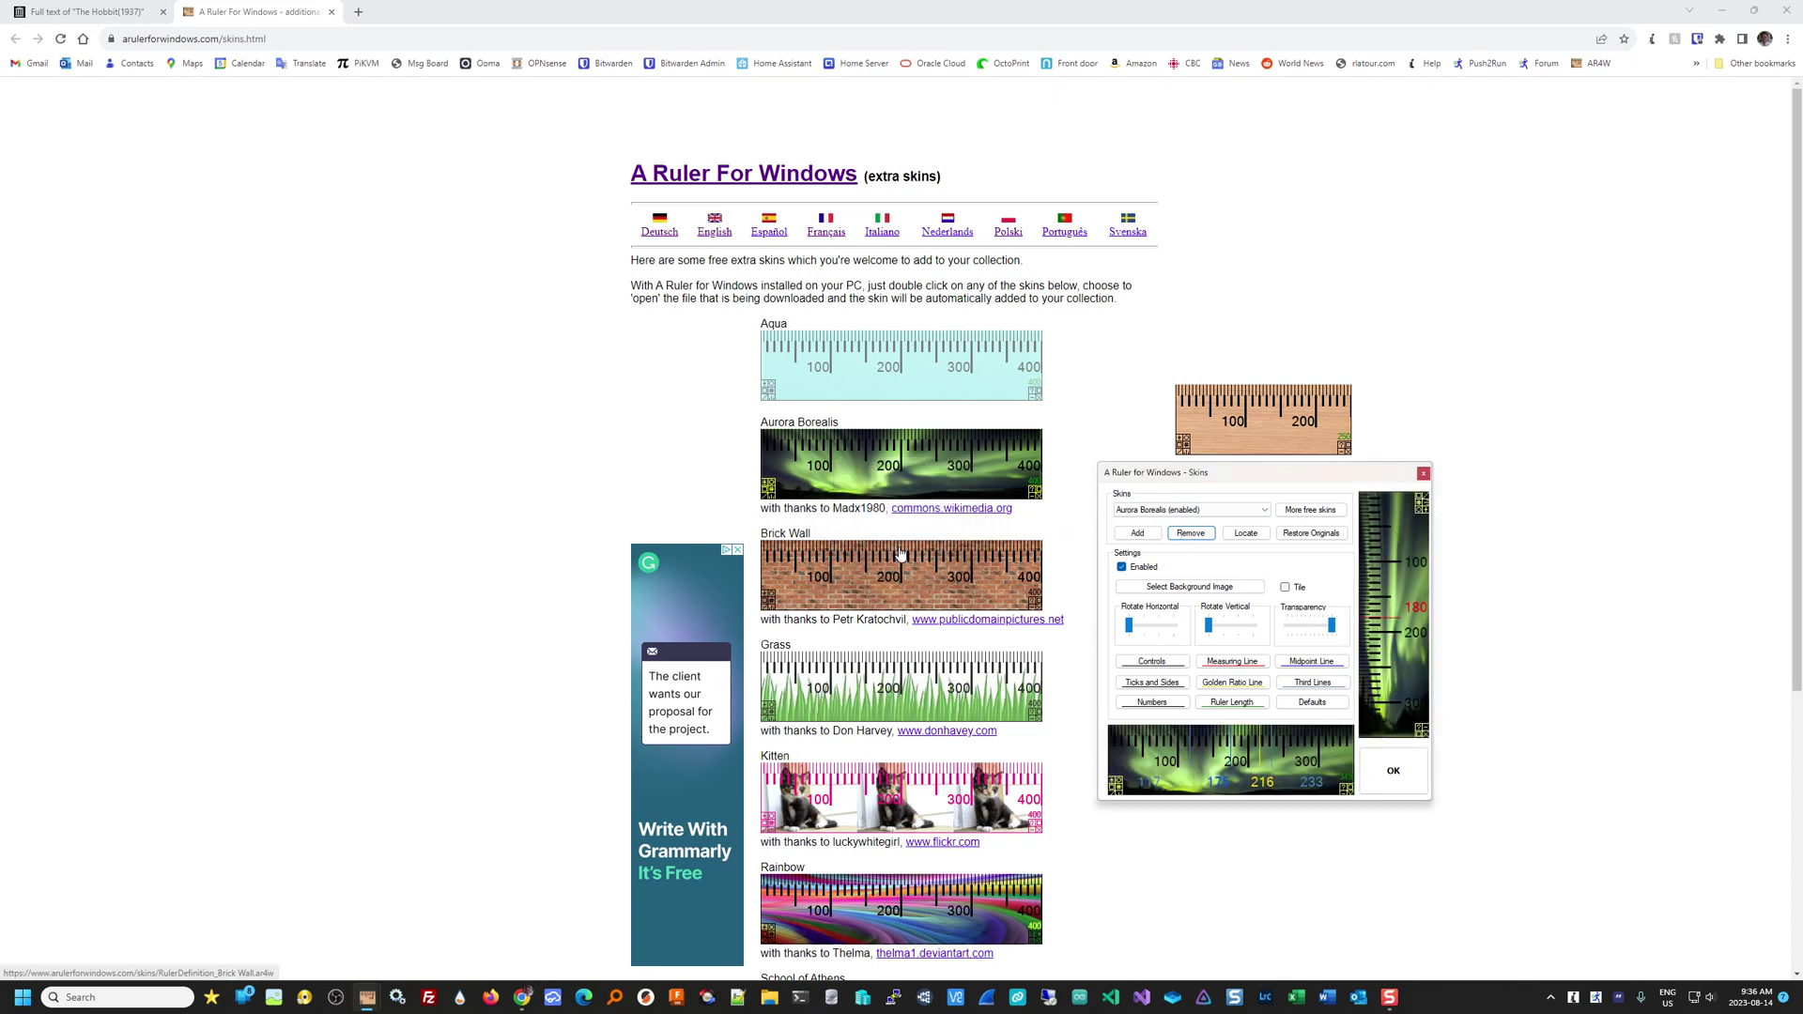
click(1423, 475)
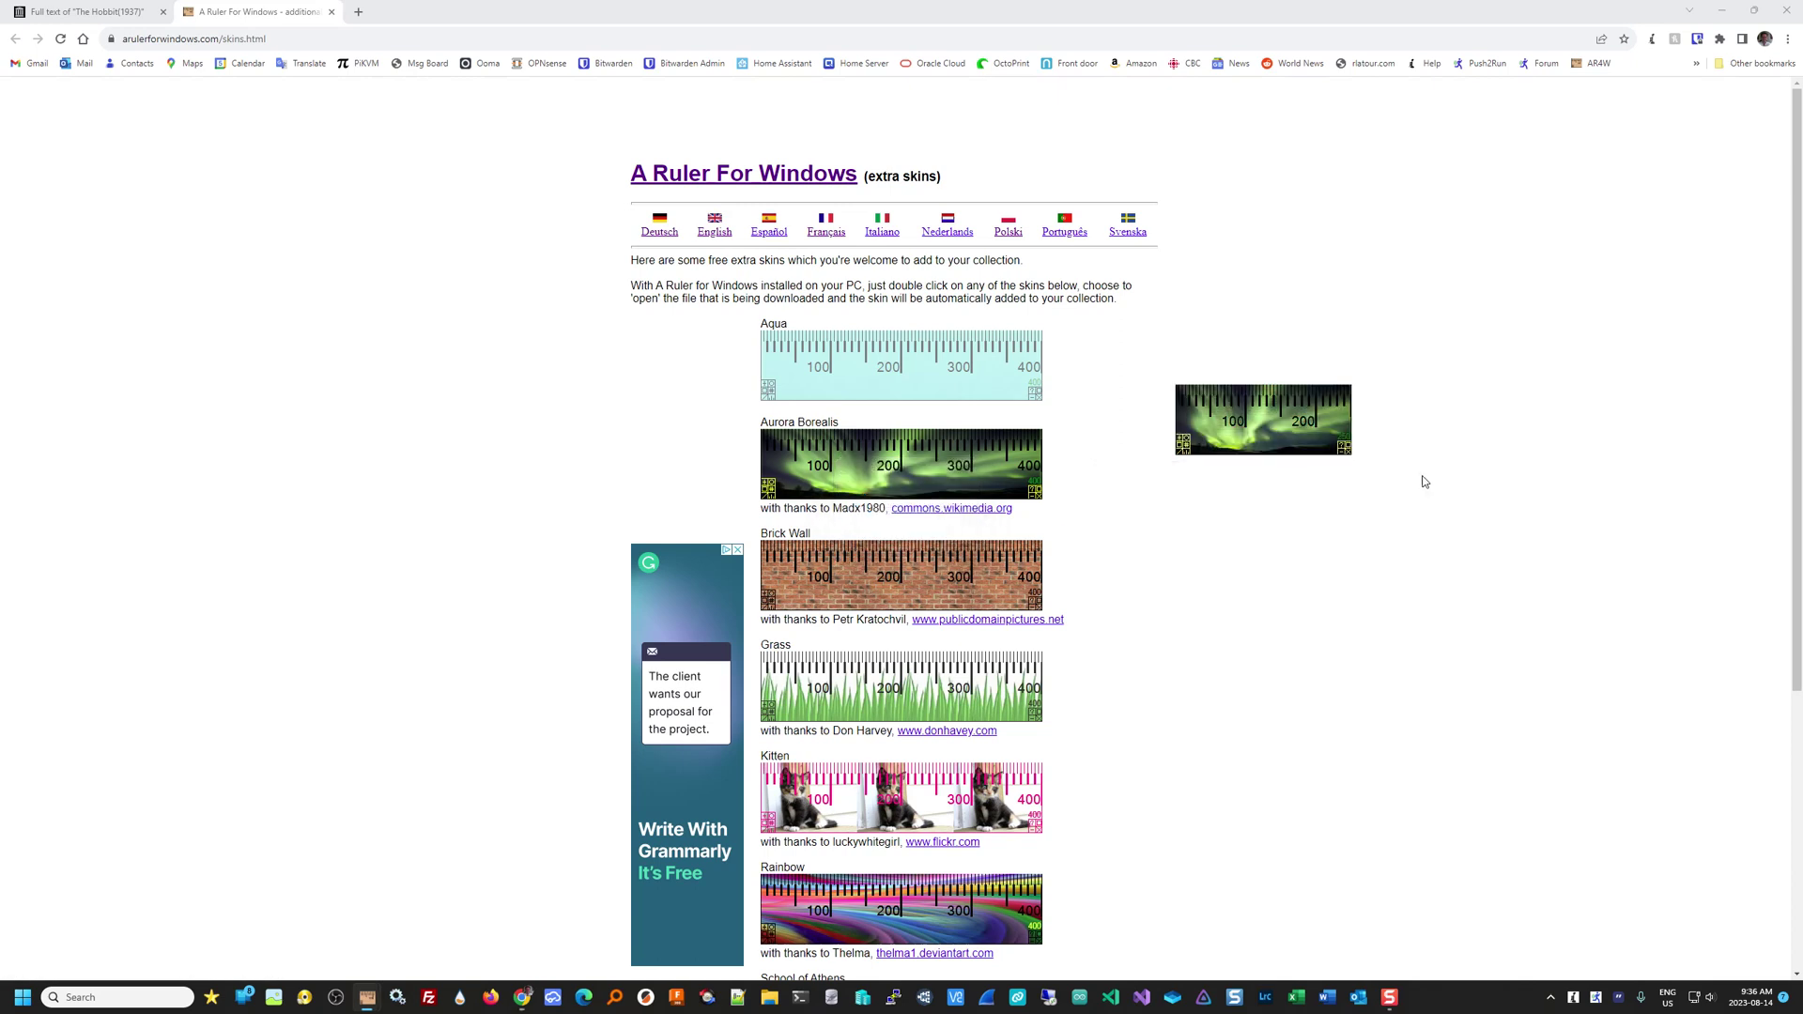
click(1221, 330)
Step: Download and open the Aqua skin file, then close the Aurora Borealis ruler with Escape
double_click(862, 390)
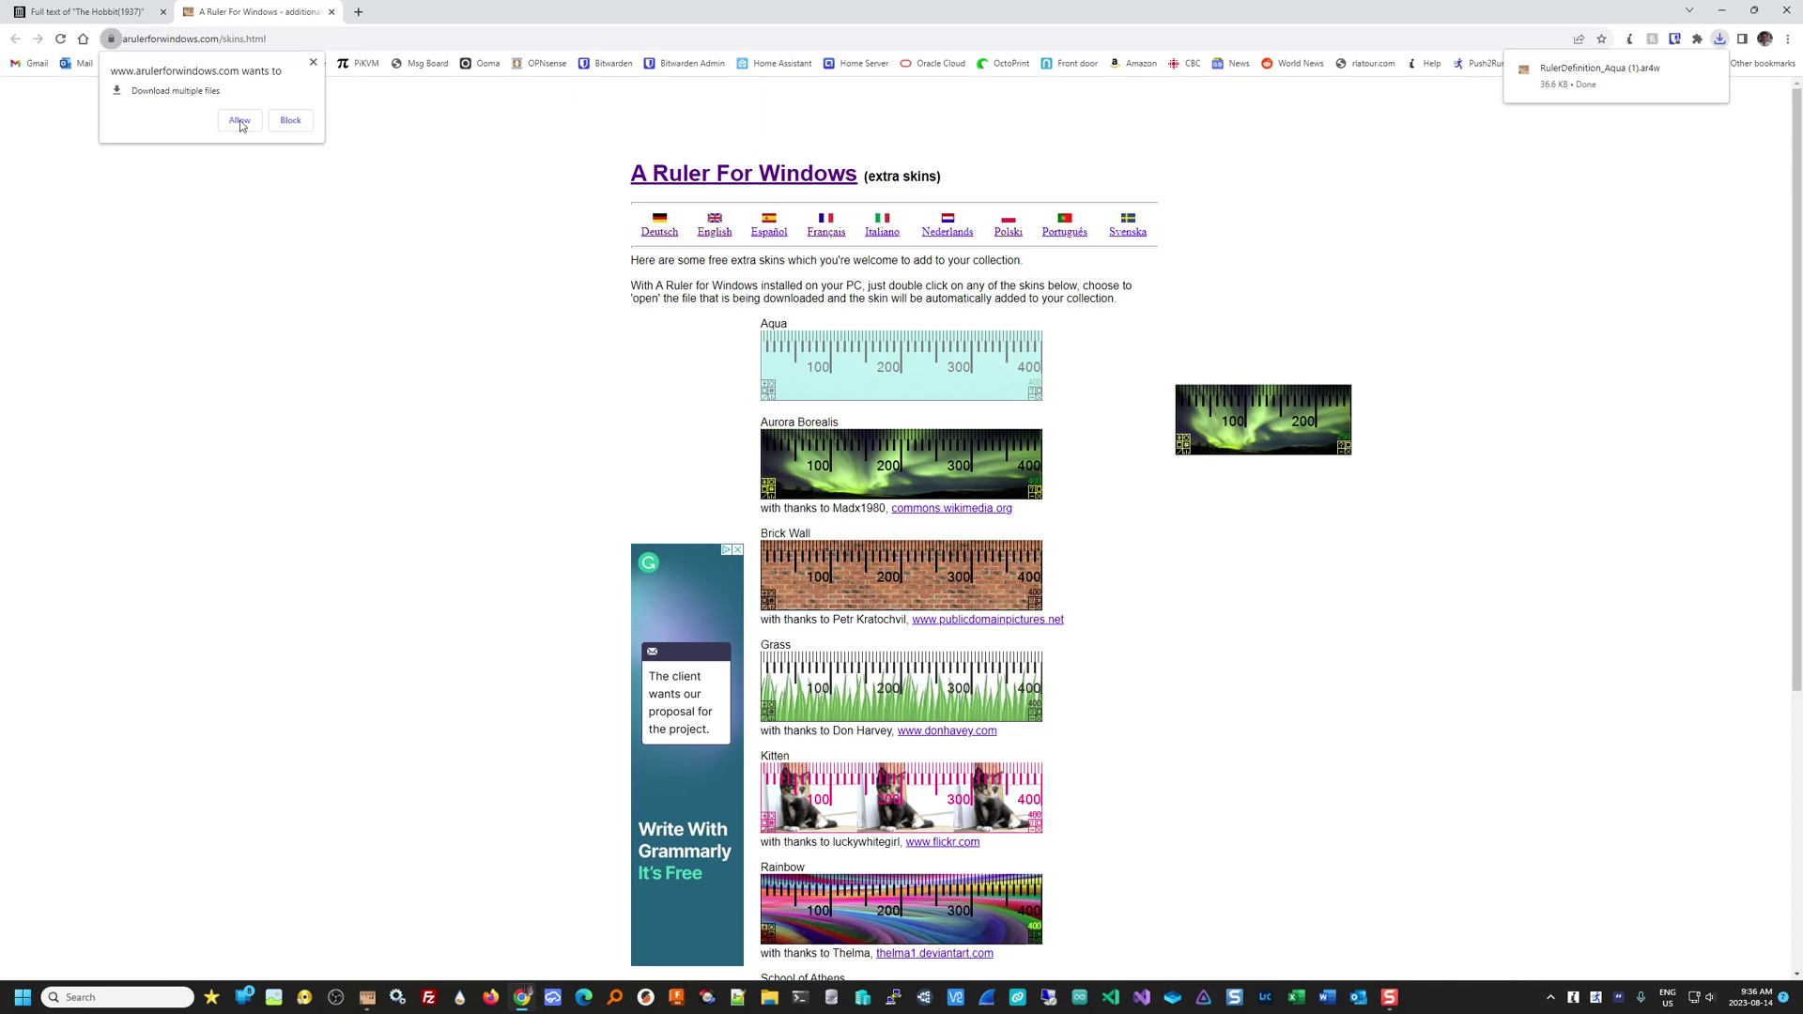
click(239, 121)
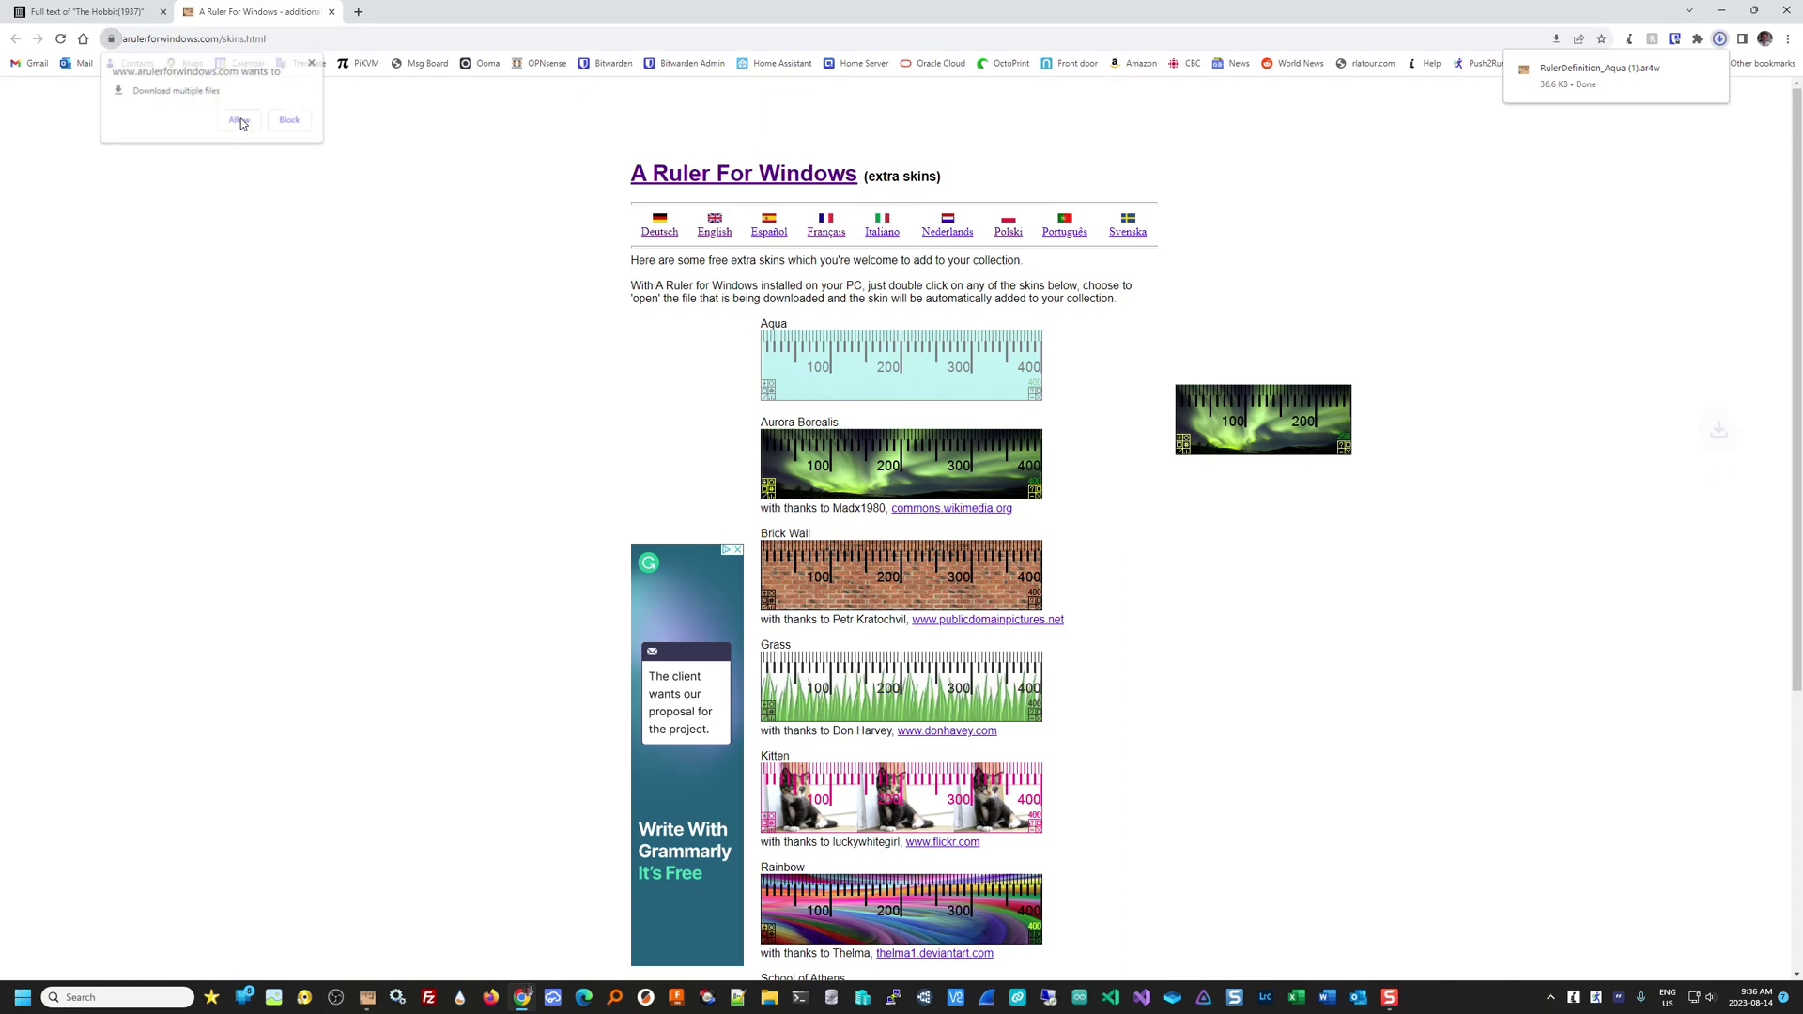
click(1614, 66)
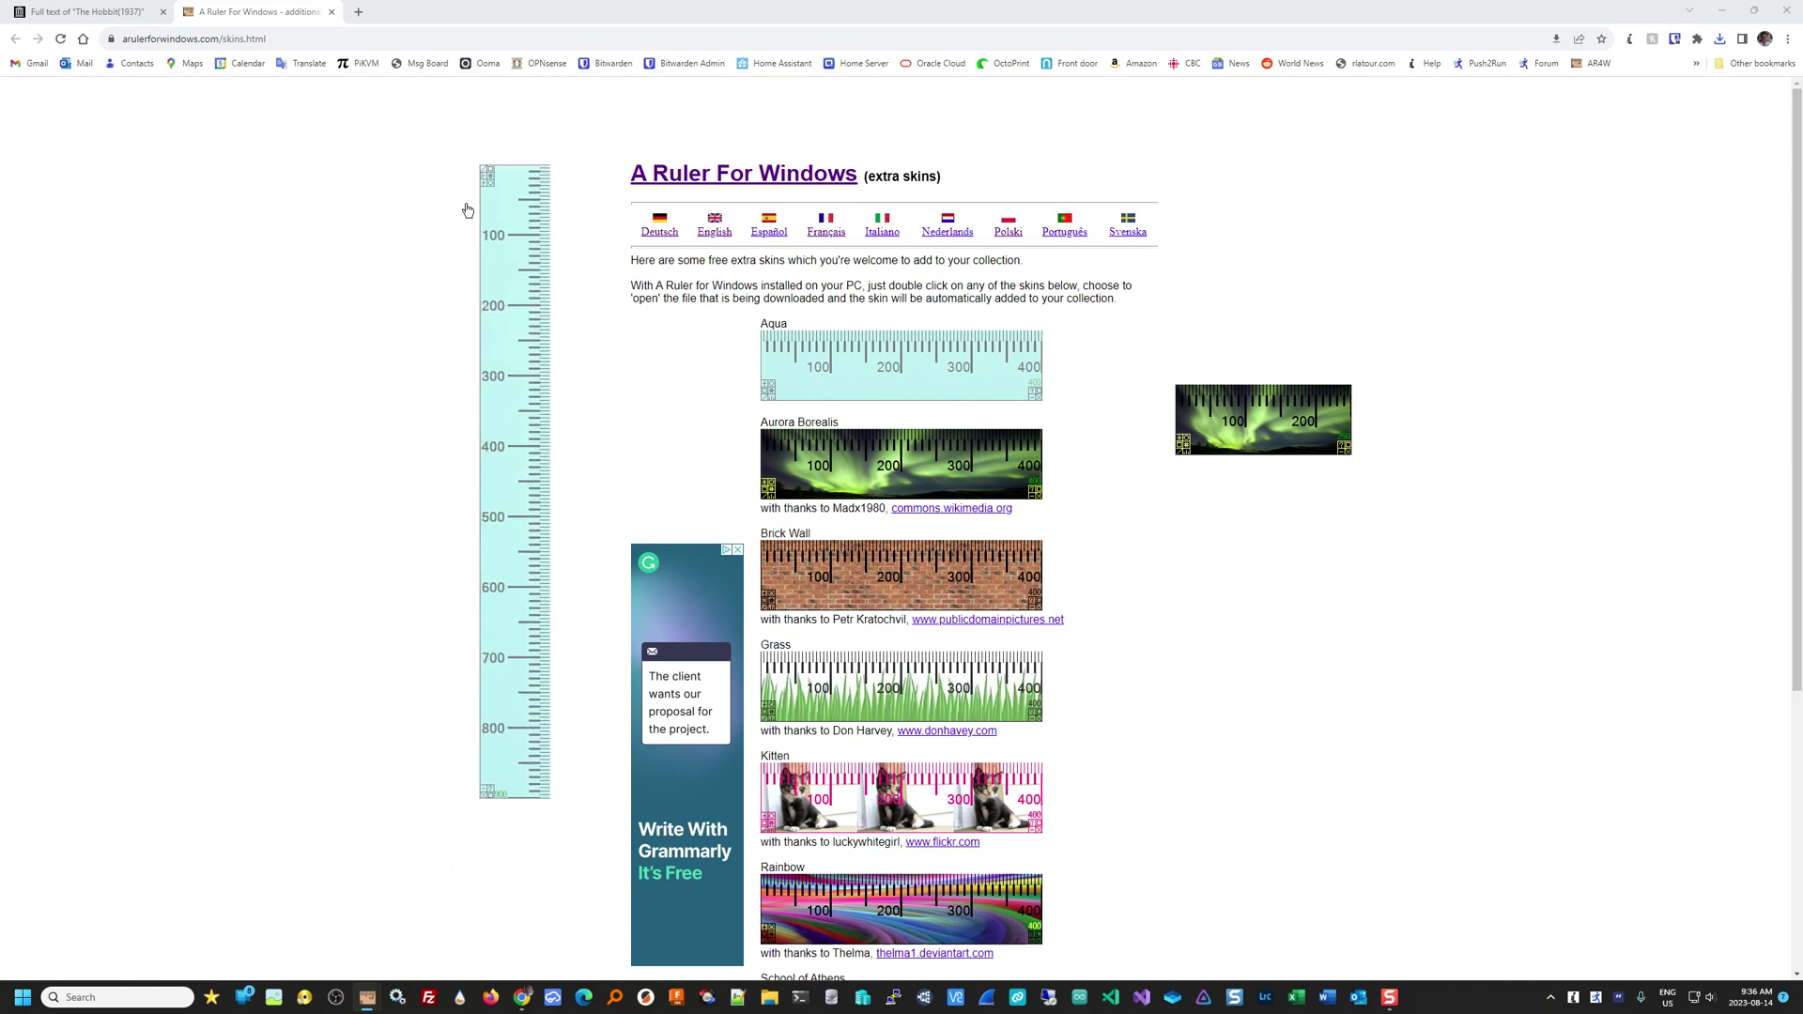
drag(467, 210, 363, 240)
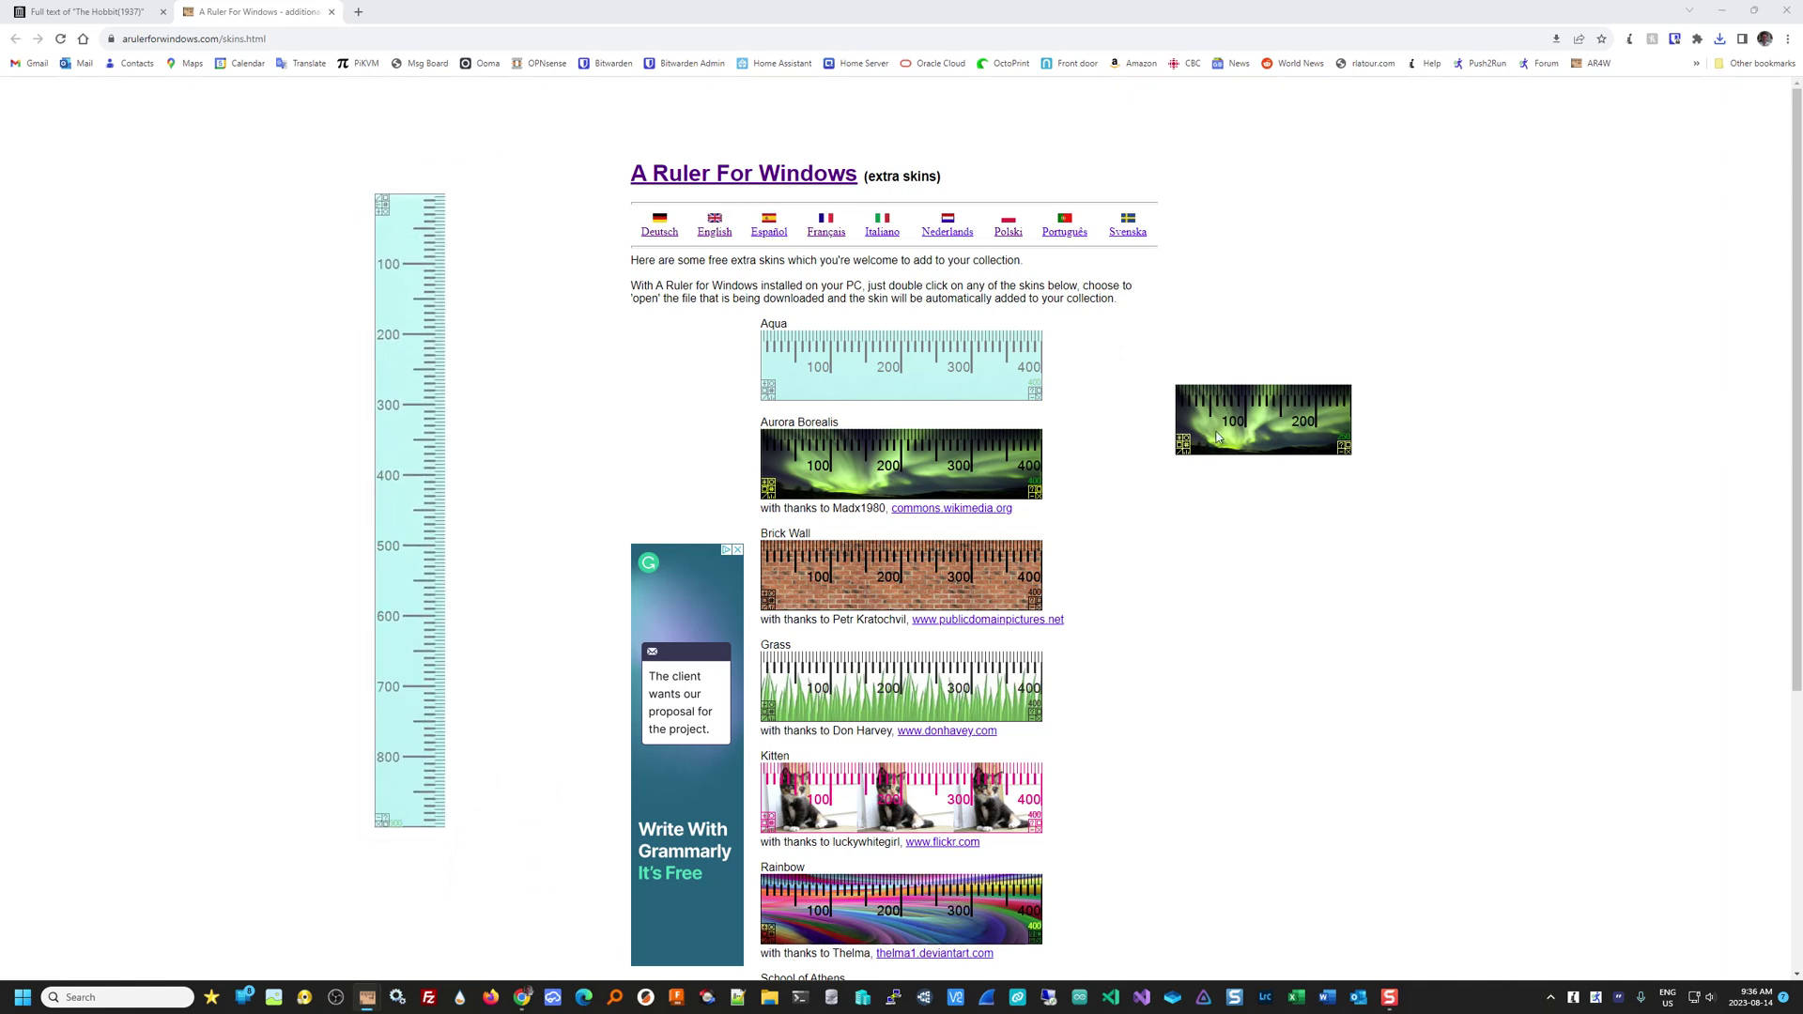
drag(1217, 437, 1312, 328)
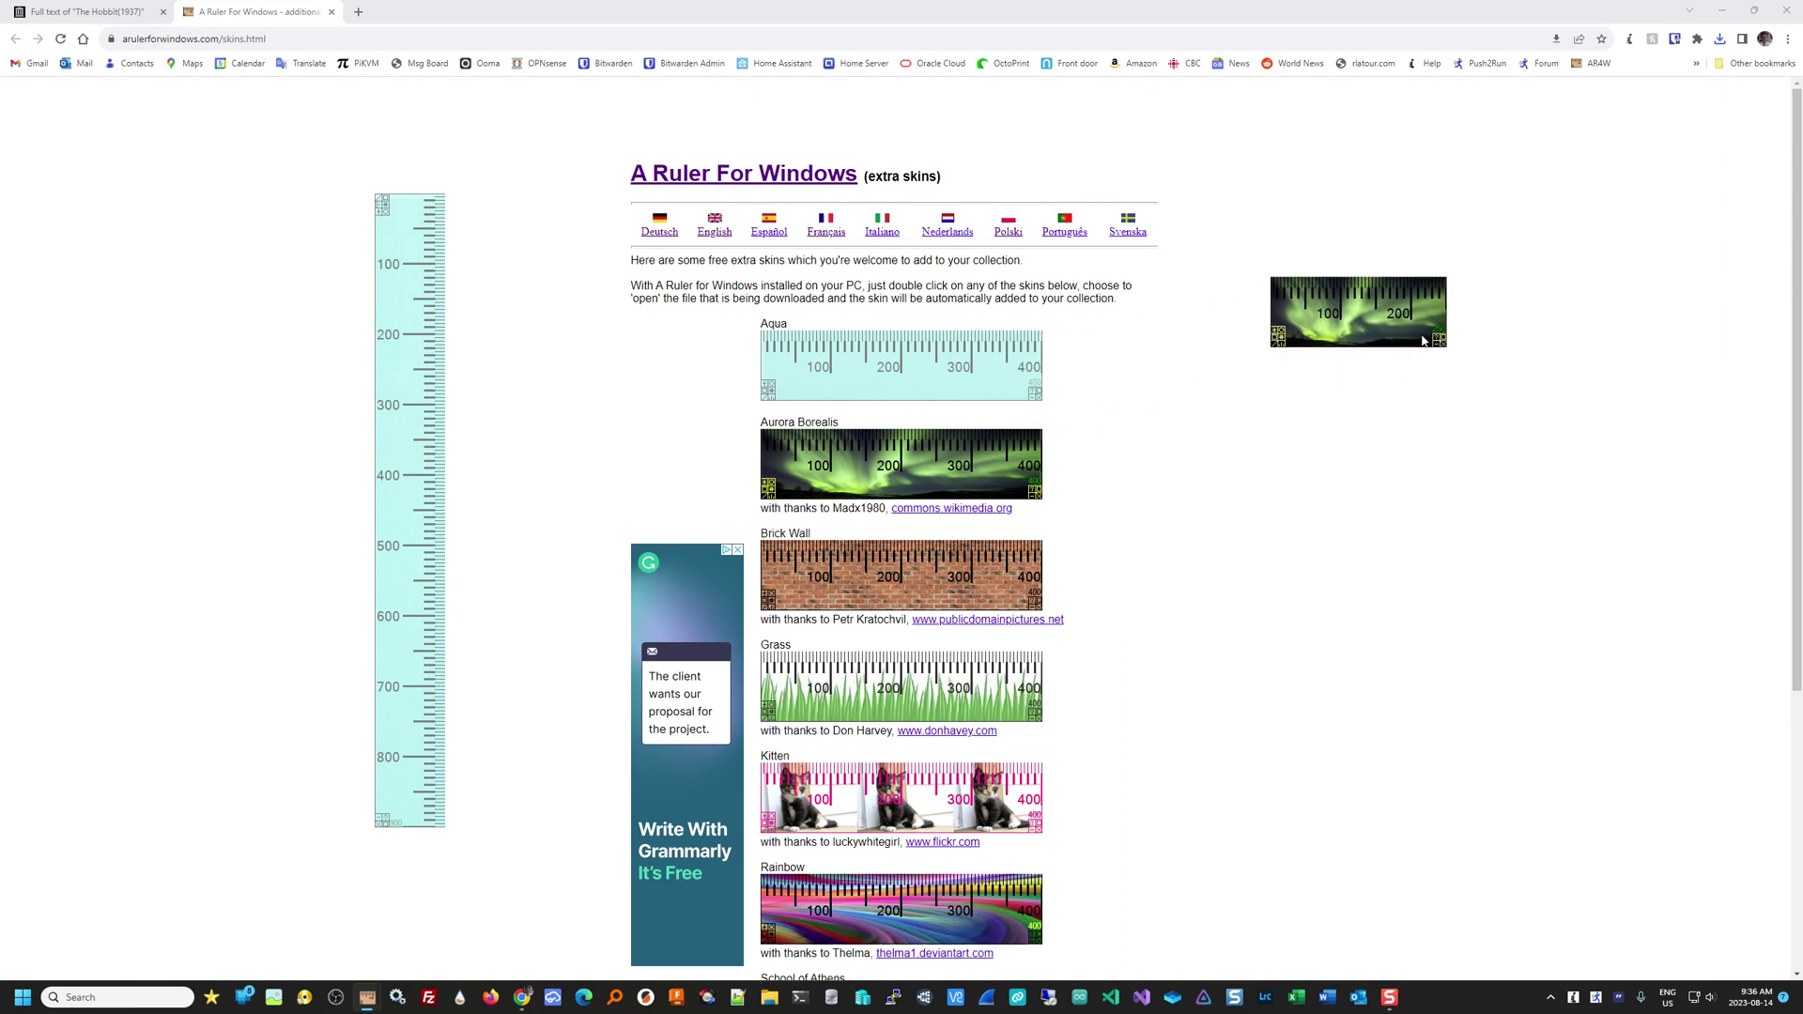
drag(1397, 334, 1400, 336)
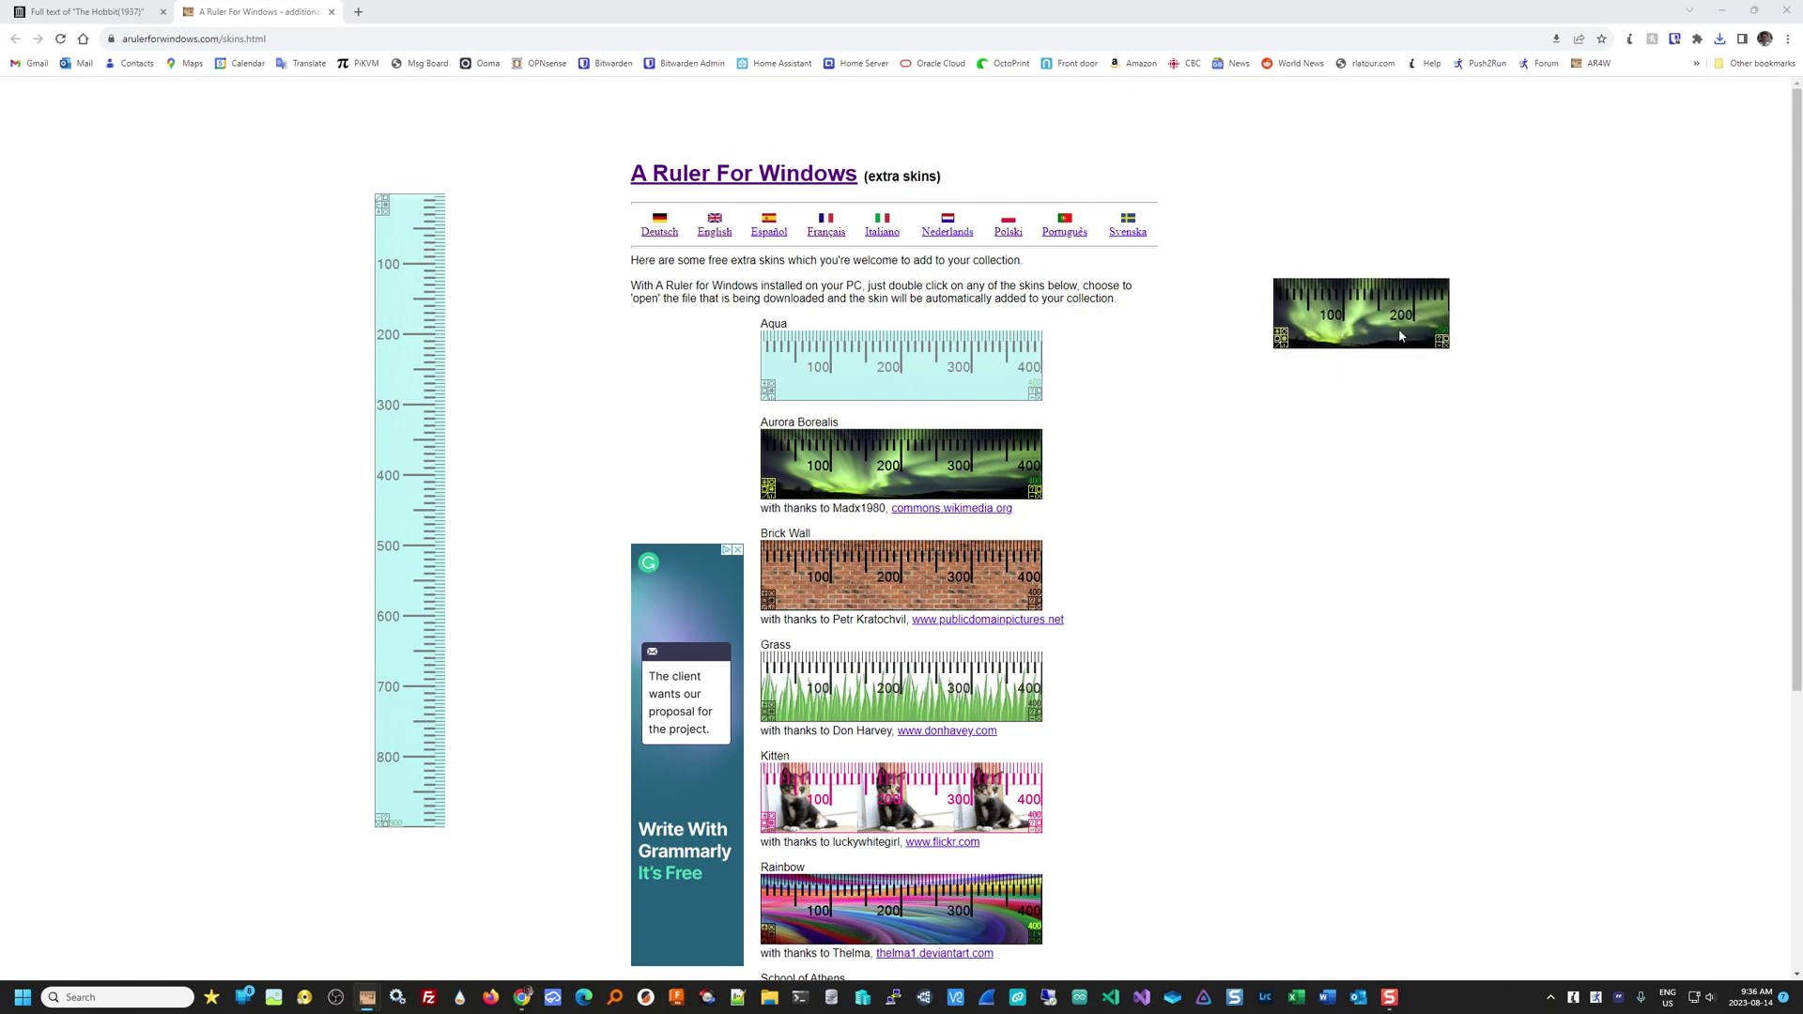
key(Escape)
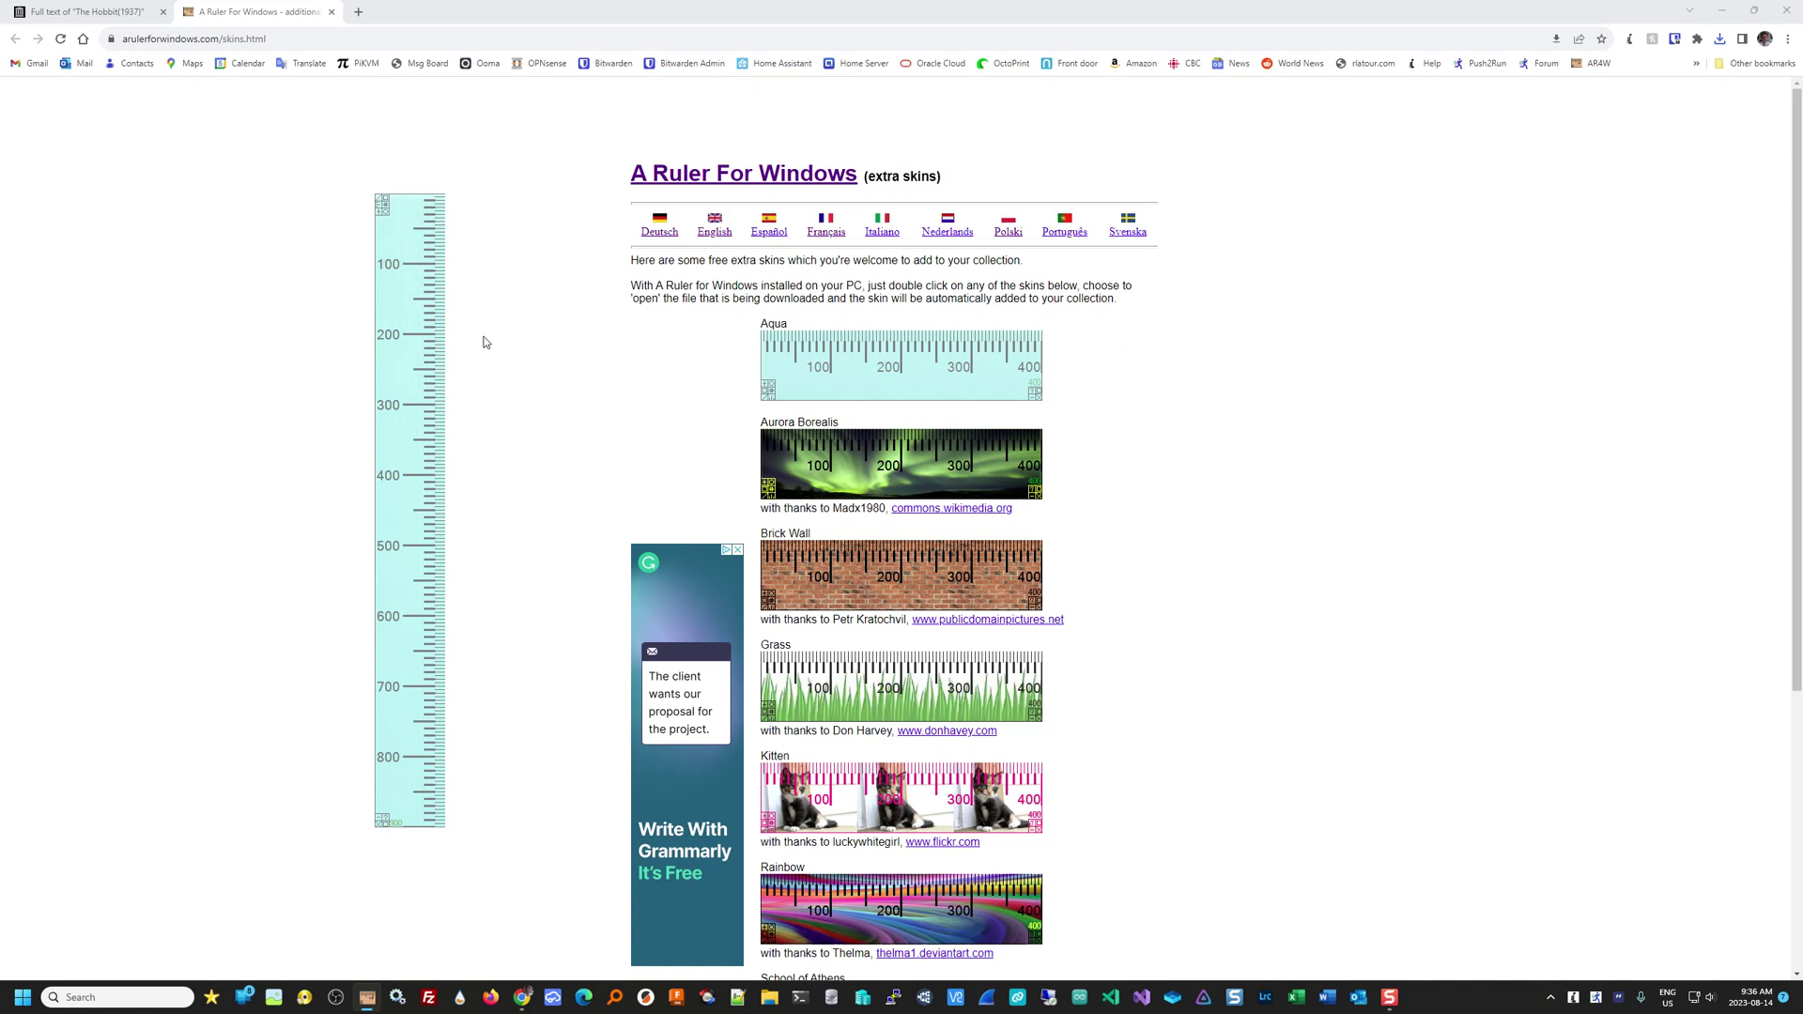
Step: Lay the Aqua ruler horizontally over the Aqua skin sample with its ticks facing up
drag(410, 315, 1210, 431)
double_click(1211, 430)
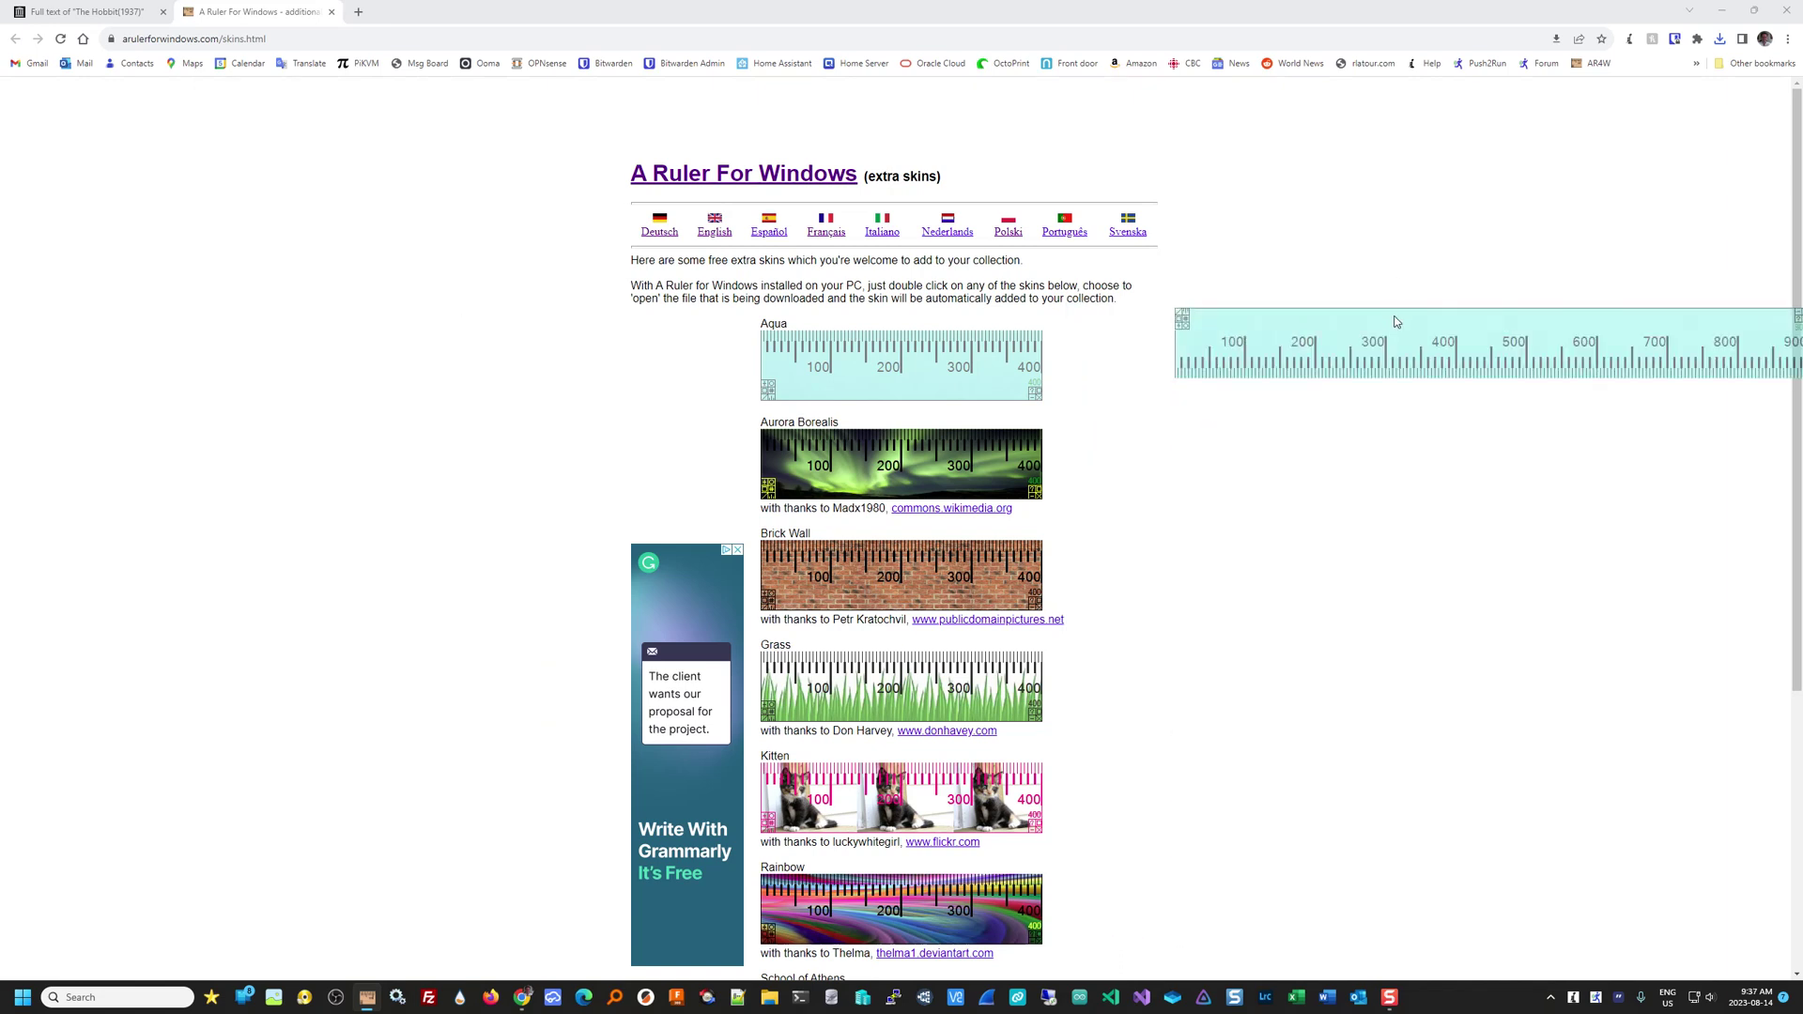
drag(1392, 325, 953, 325)
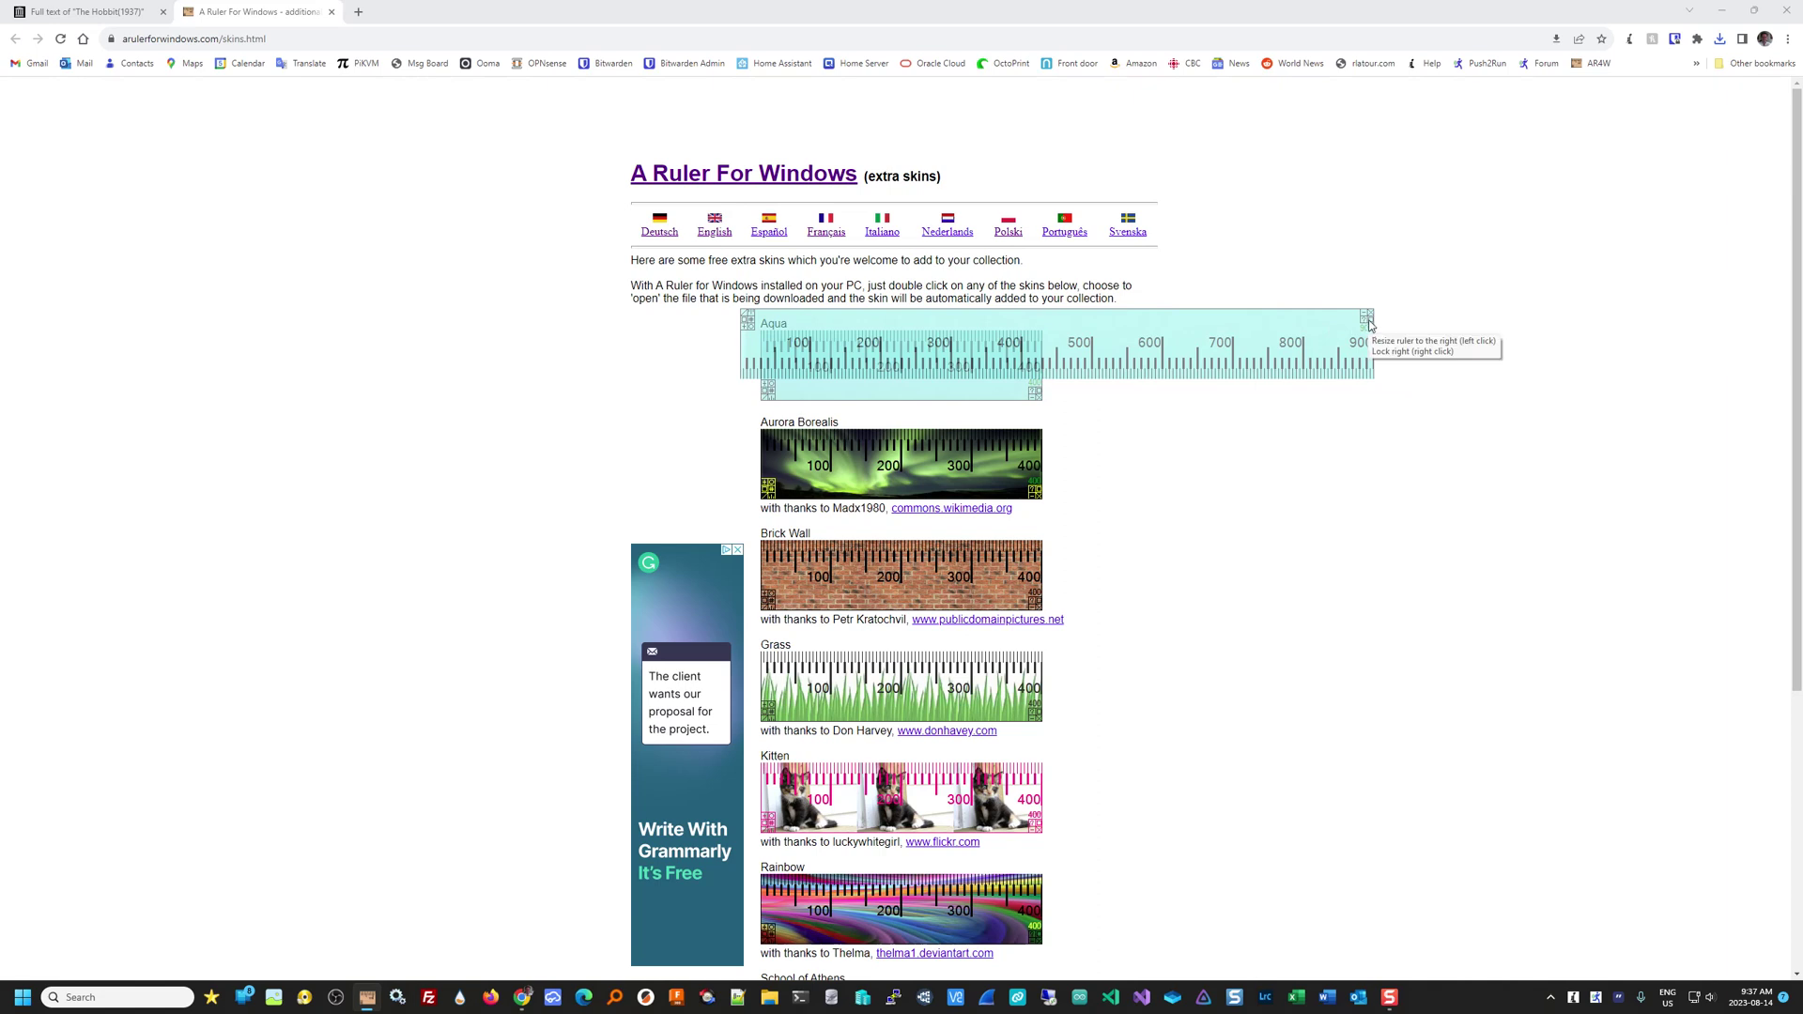
double_click(1269, 335)
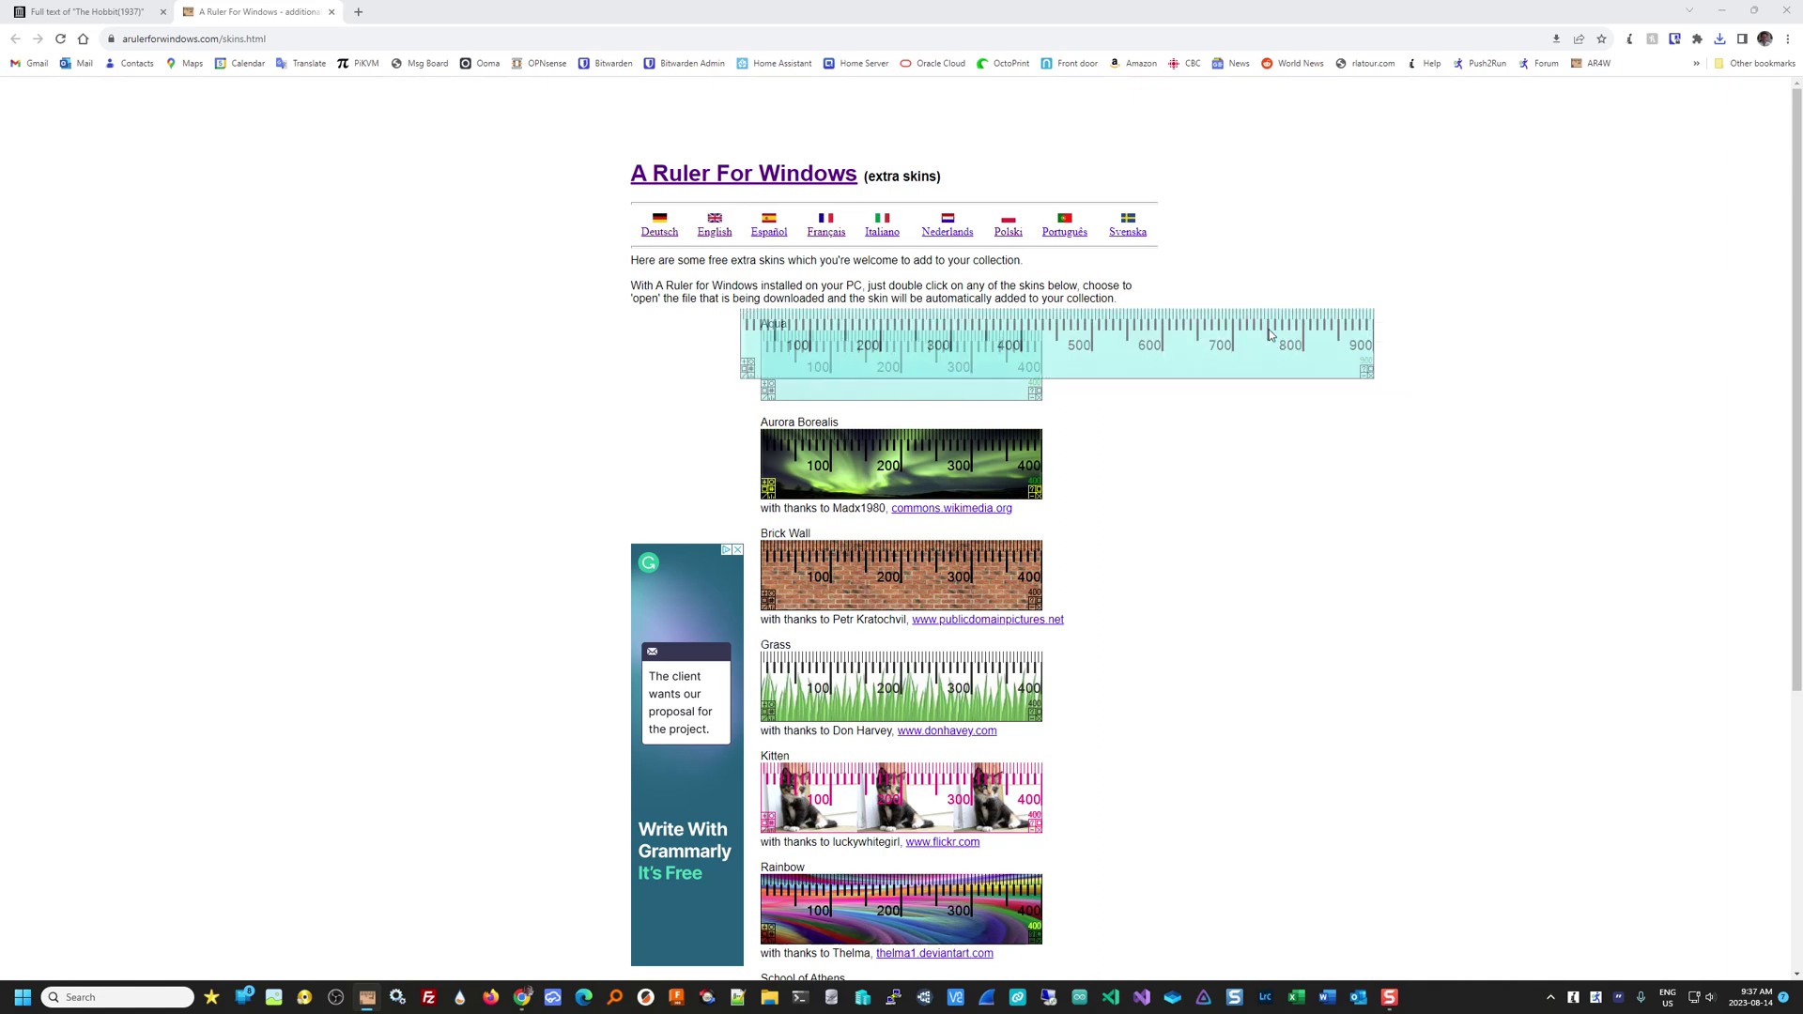
Step: Confirm Aqua is enabled in Edit Skins, then close Chrome and move the Aqua ruler onto the desktop
click(1367, 372)
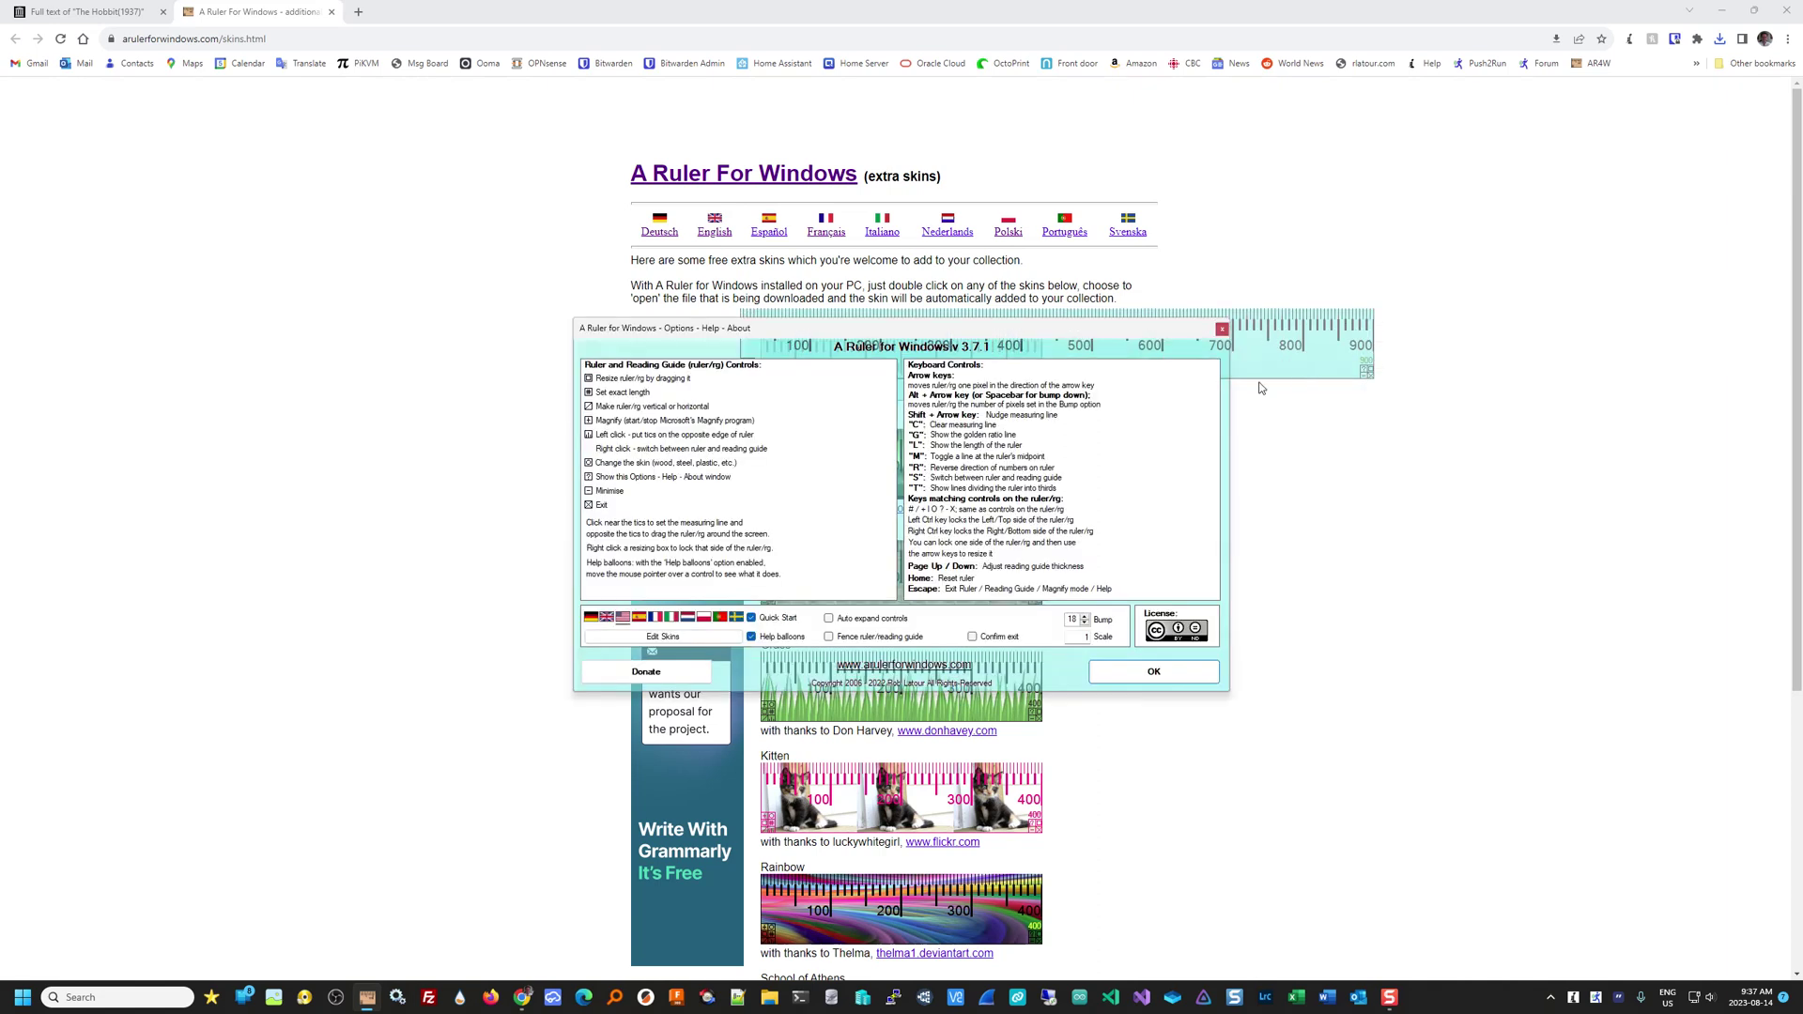
click(646, 638)
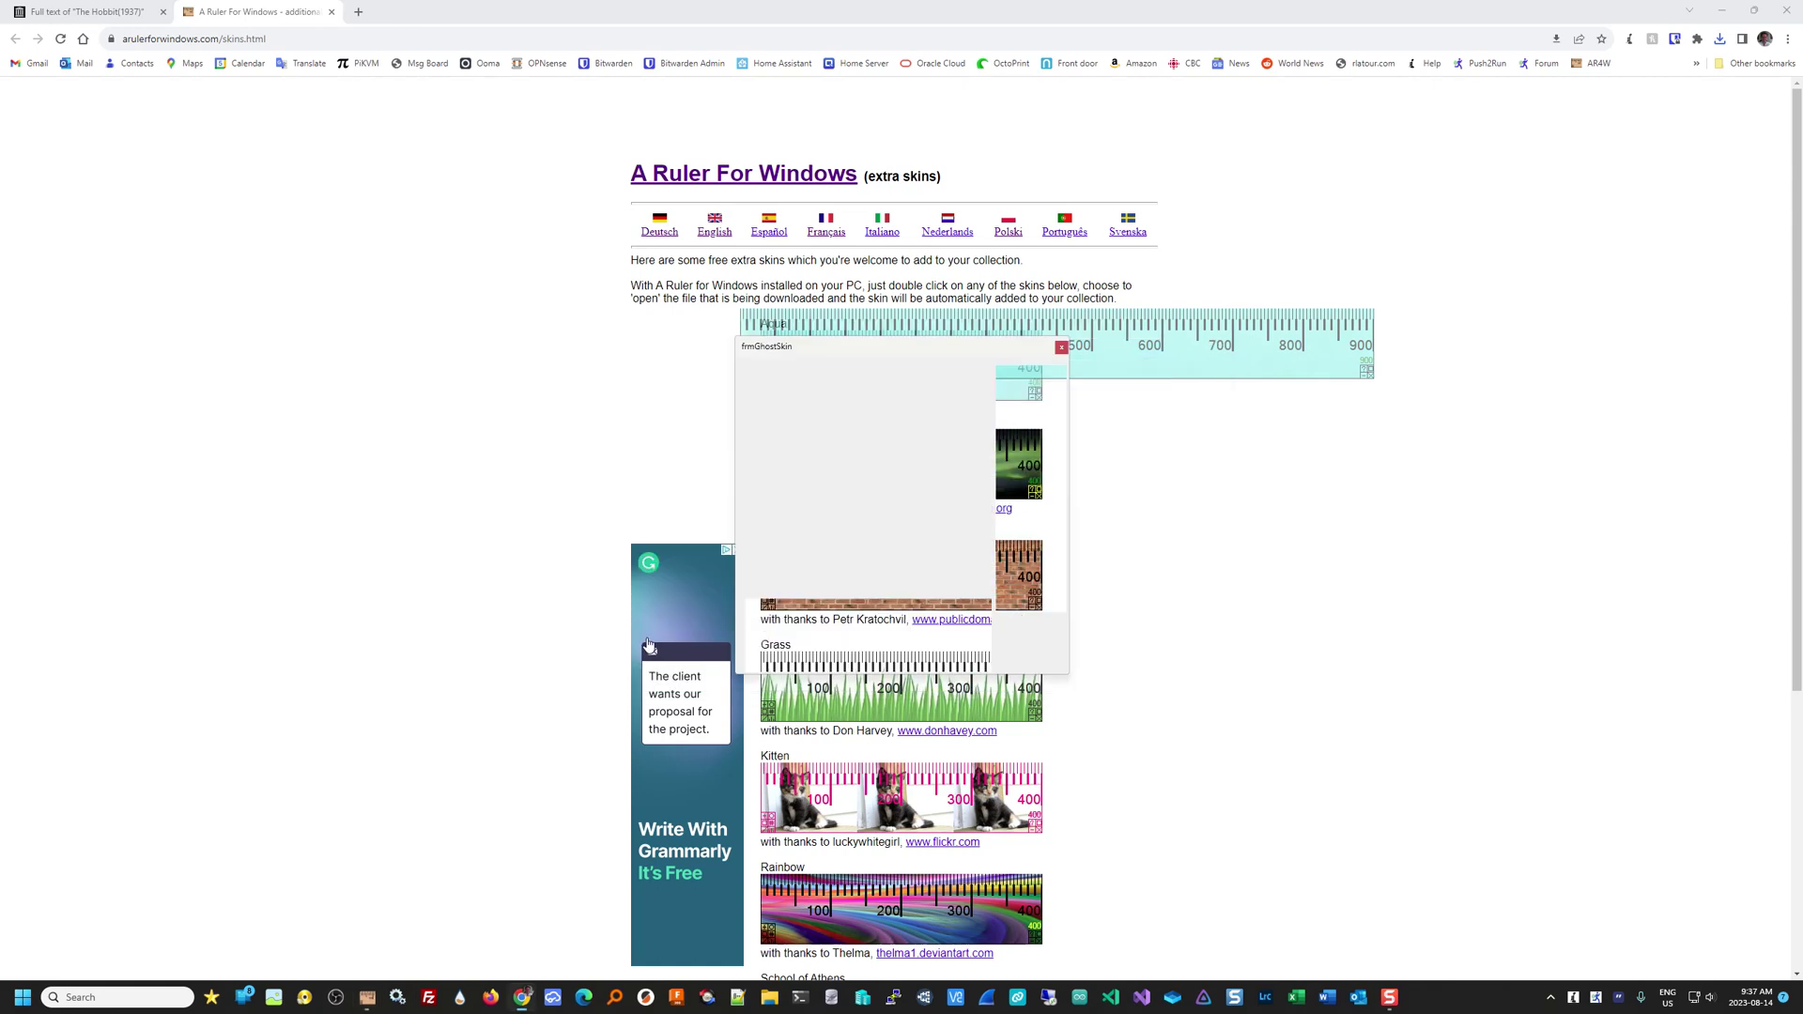
click(895, 406)
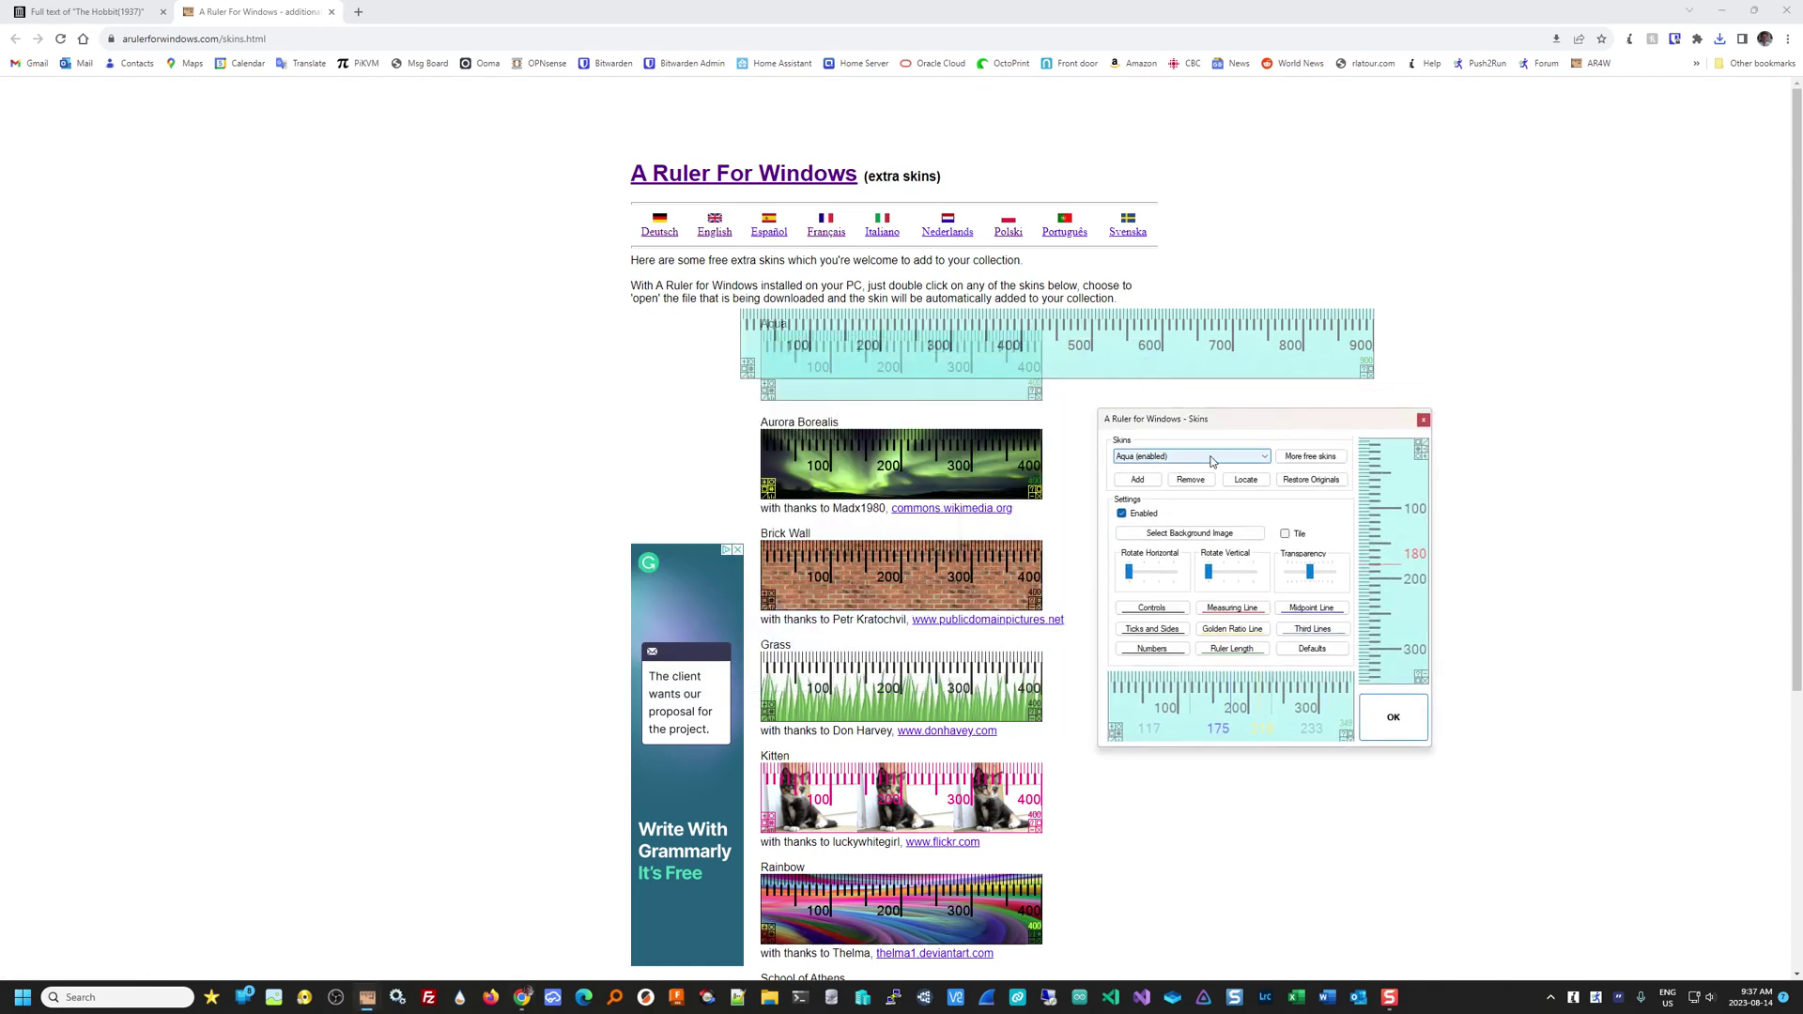
click(1423, 737)
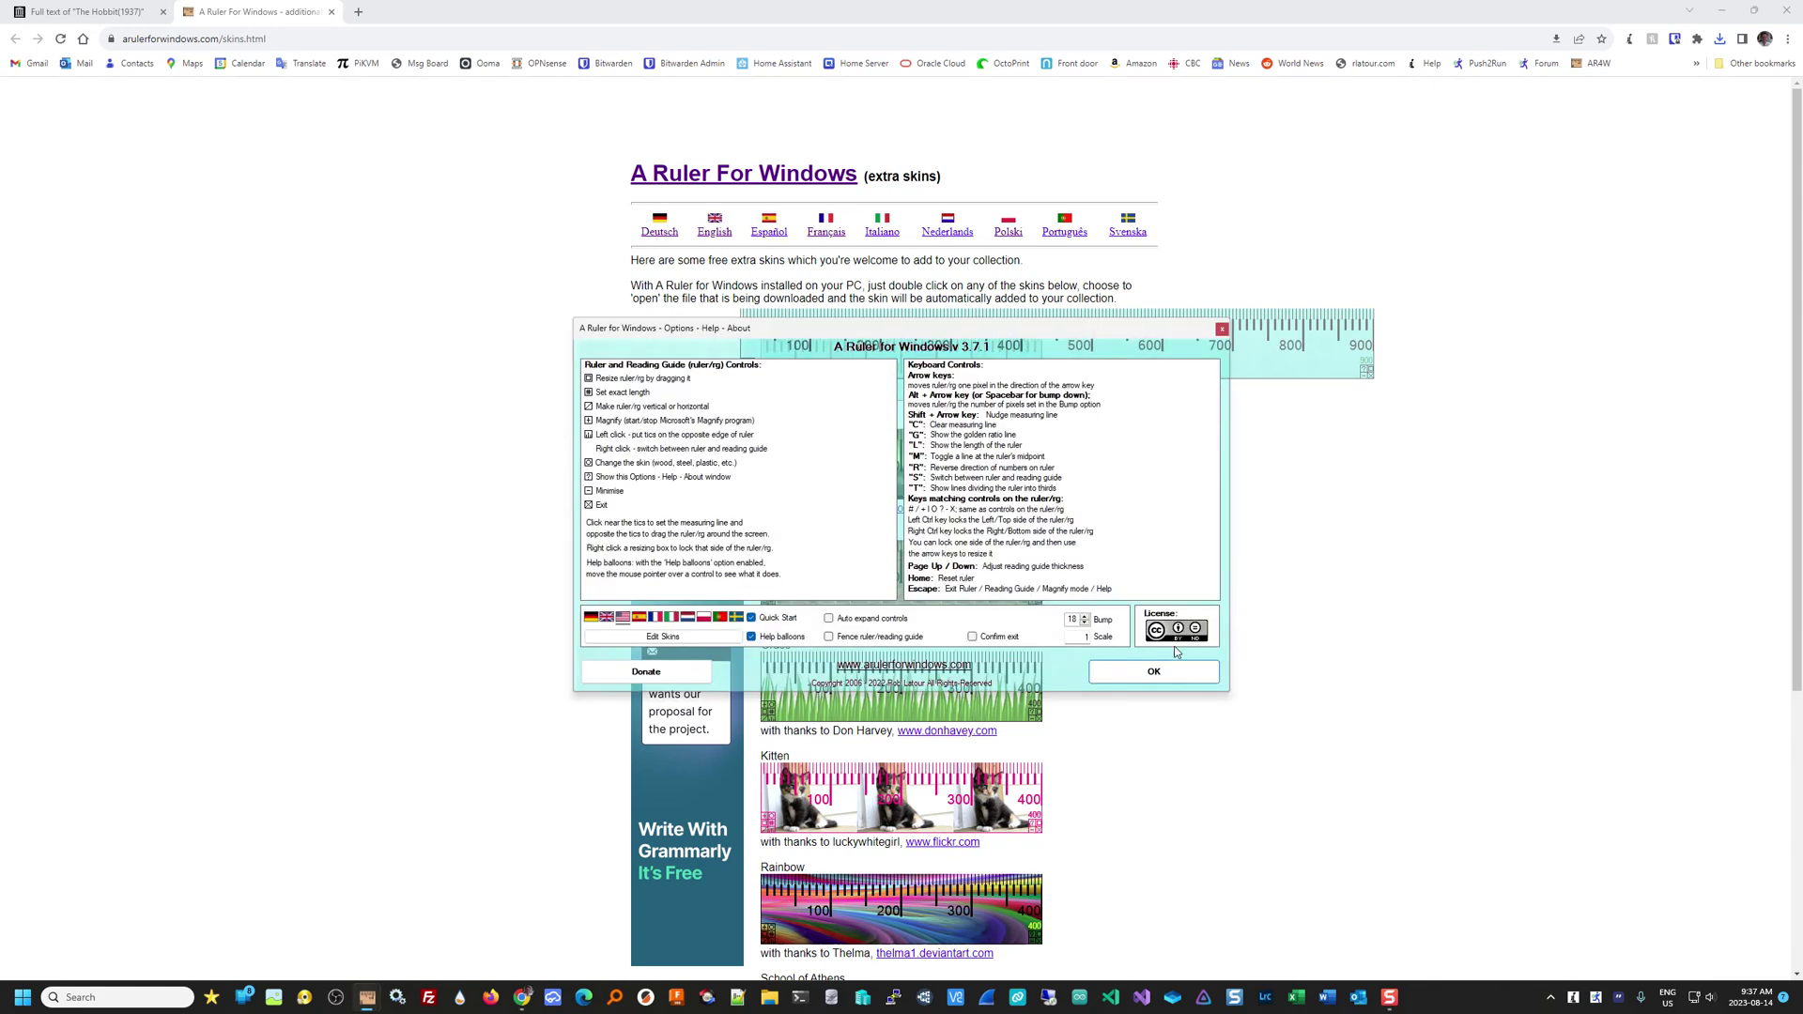
click(1174, 673)
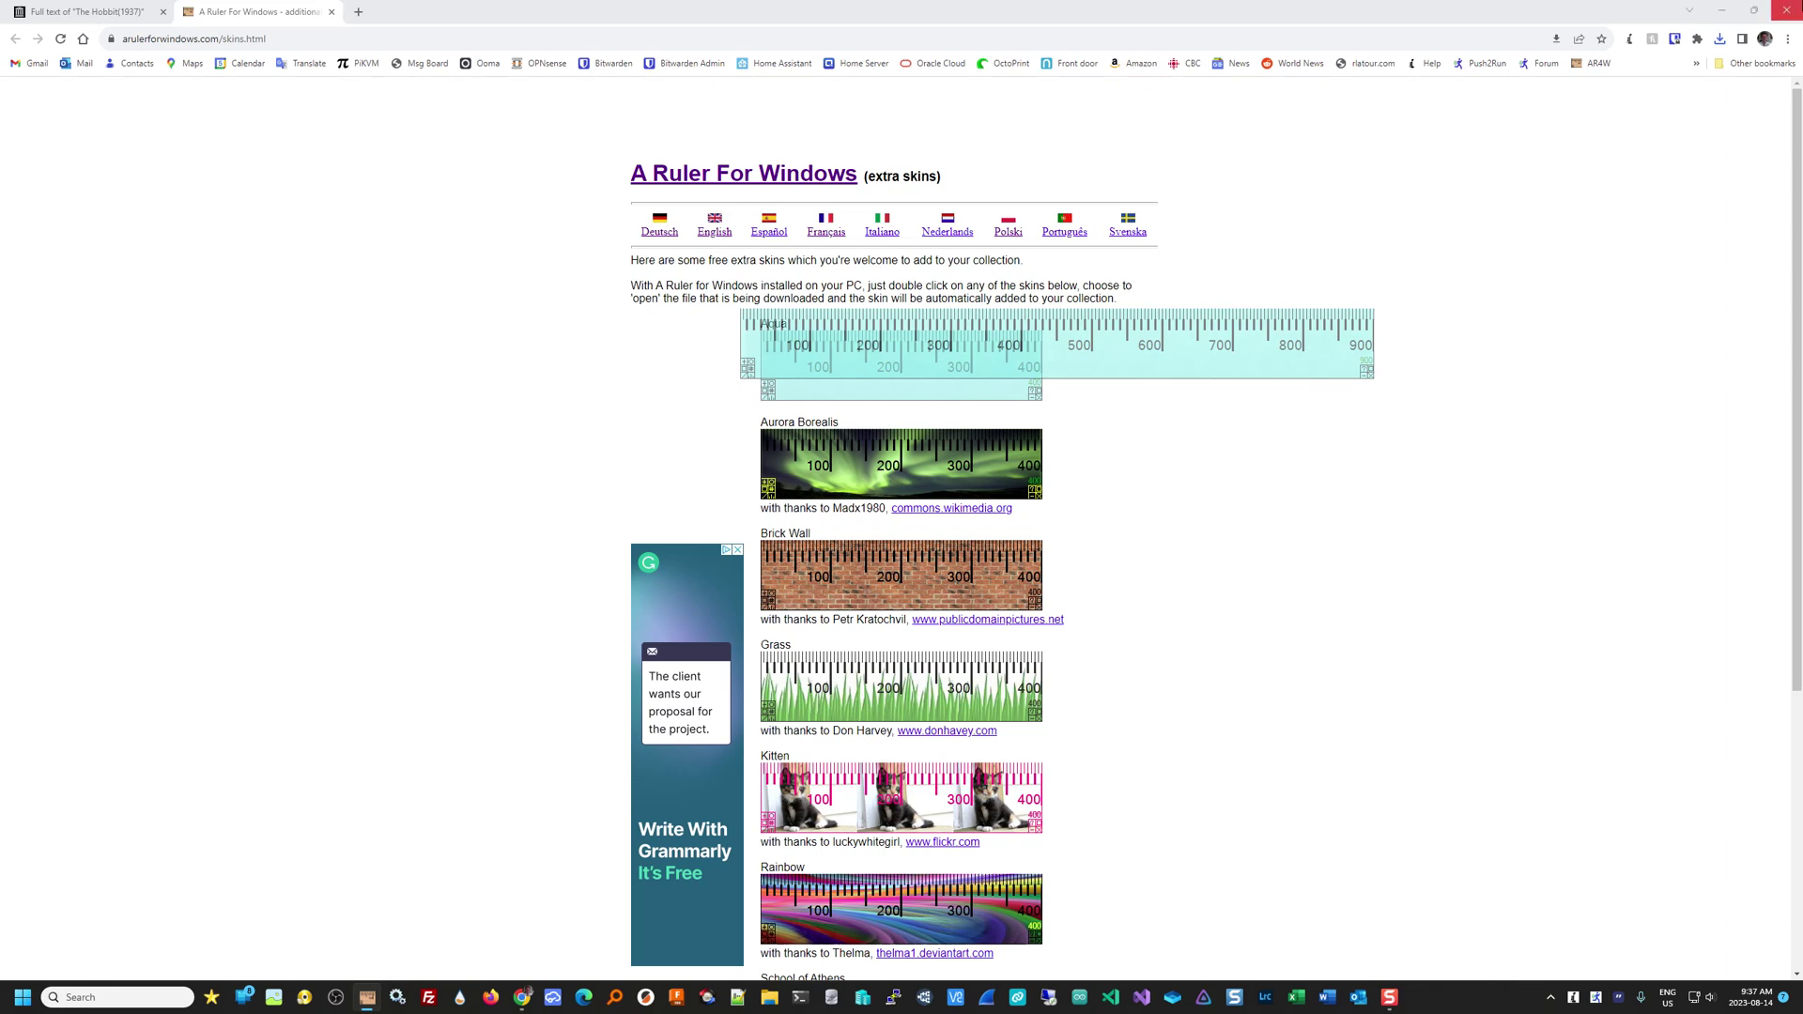
click(1786, 10)
drag(1148, 353, 903, 351)
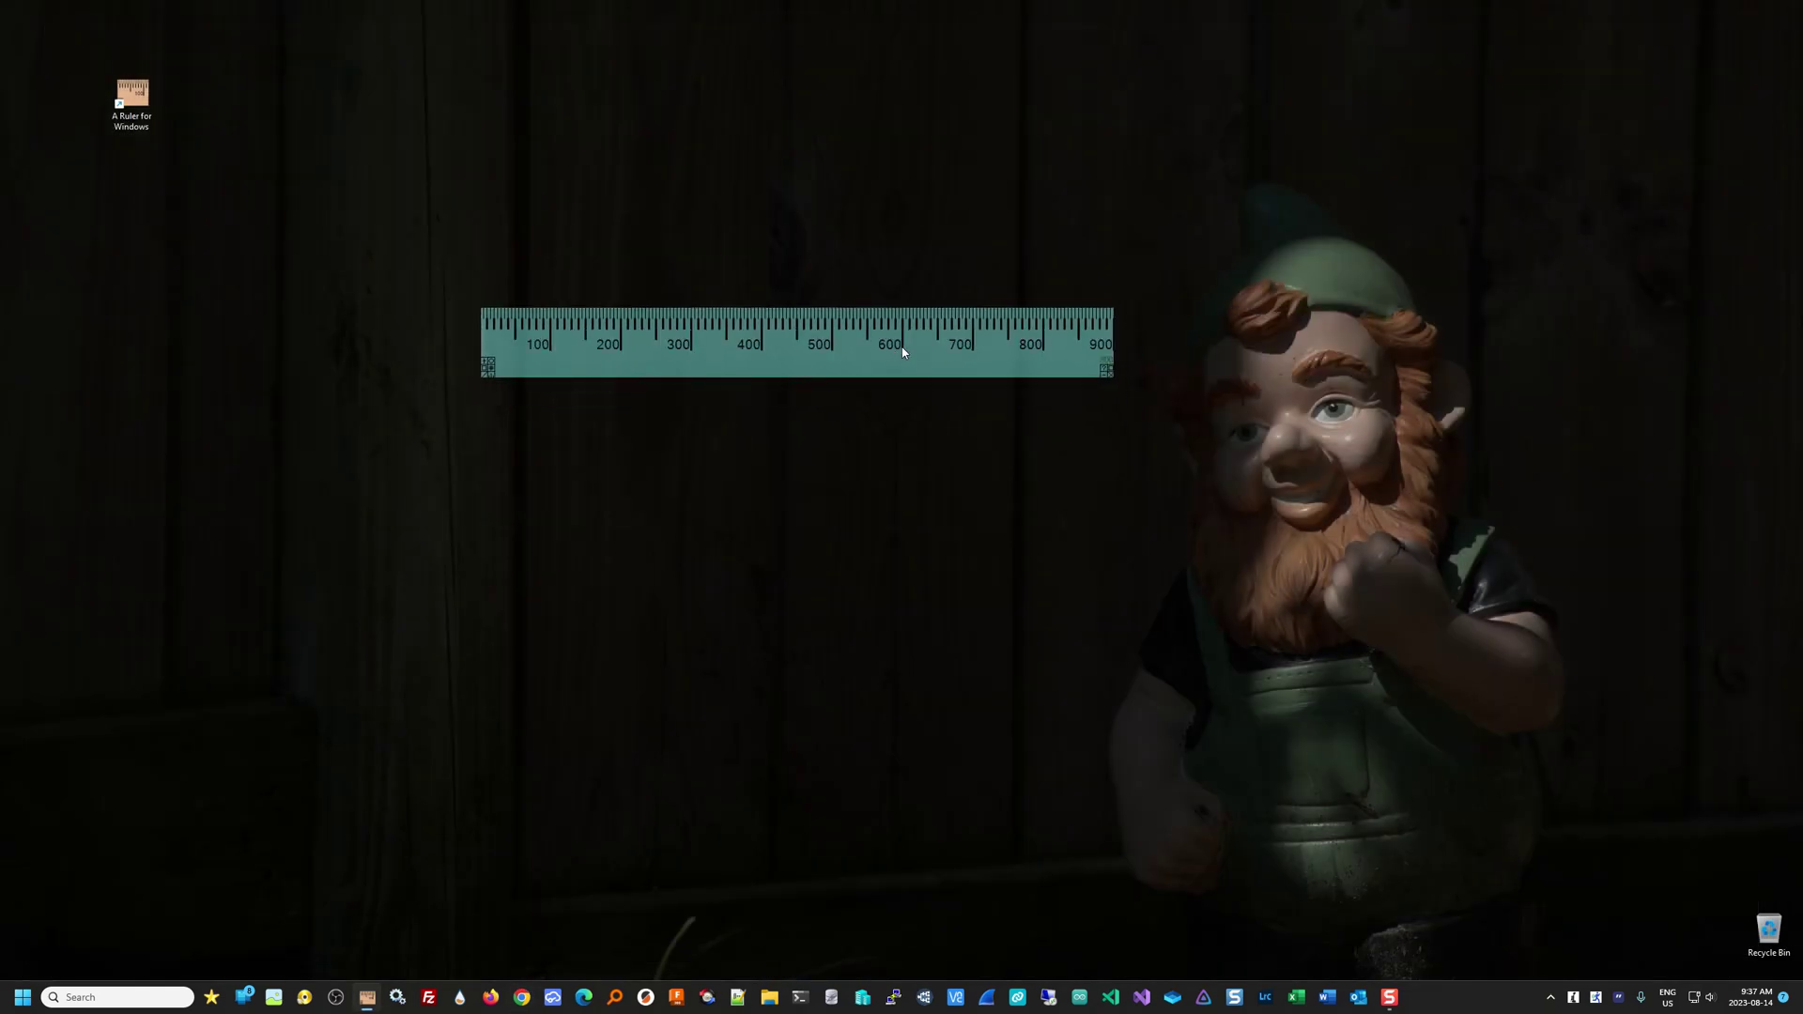
Step: Open the Creative Commons BY-ND 4.0 licence page from the ruler's About window, then close the ruler and Chrome
drag(1105, 370, 1106, 370)
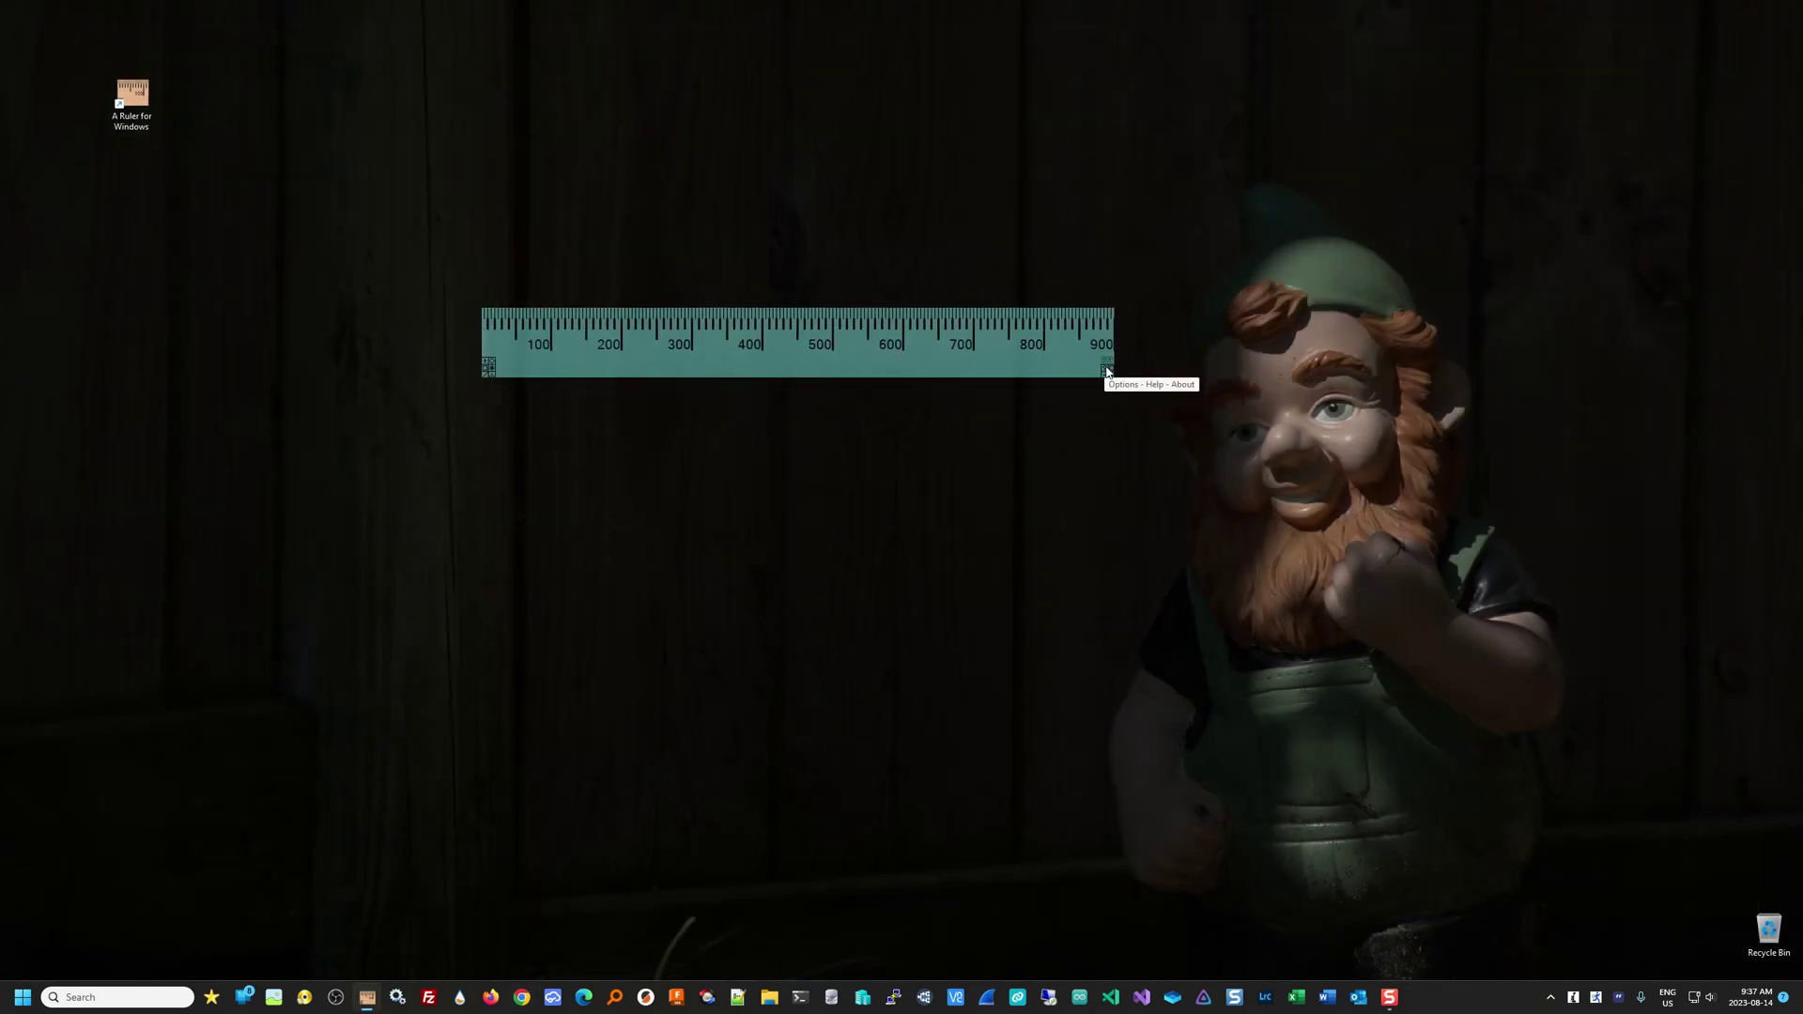
click(1107, 369)
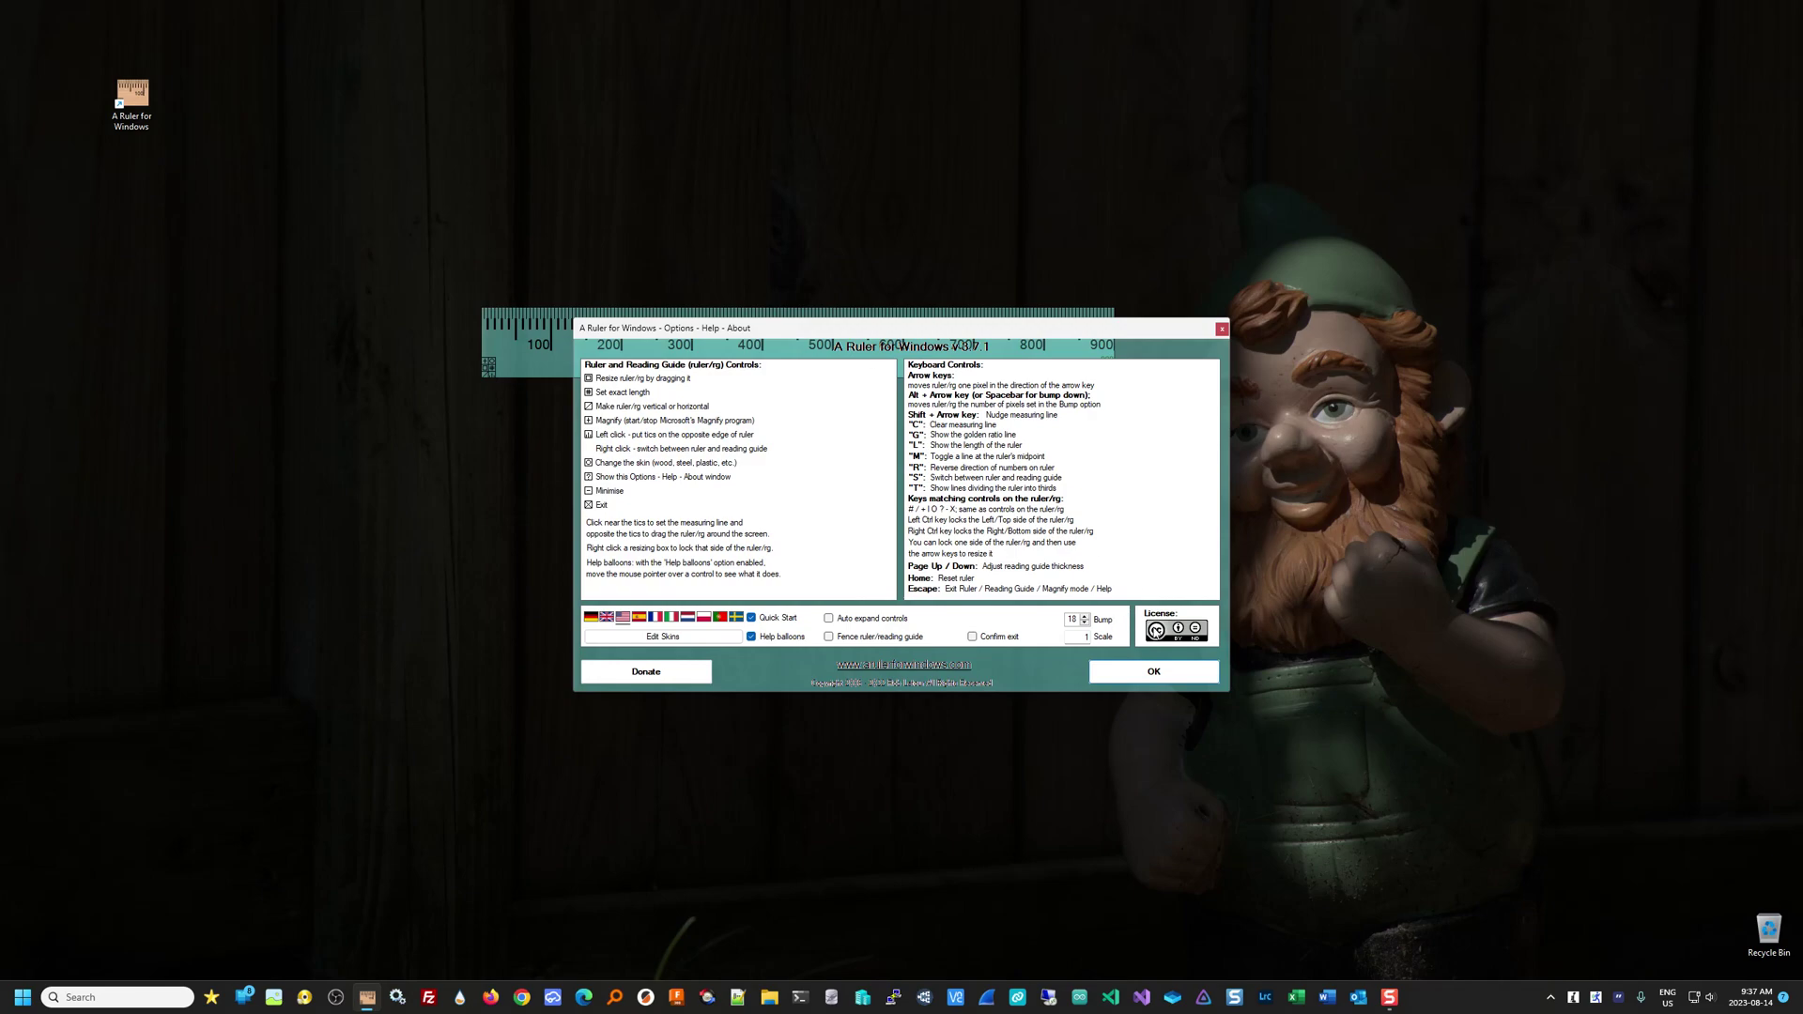
click(1158, 634)
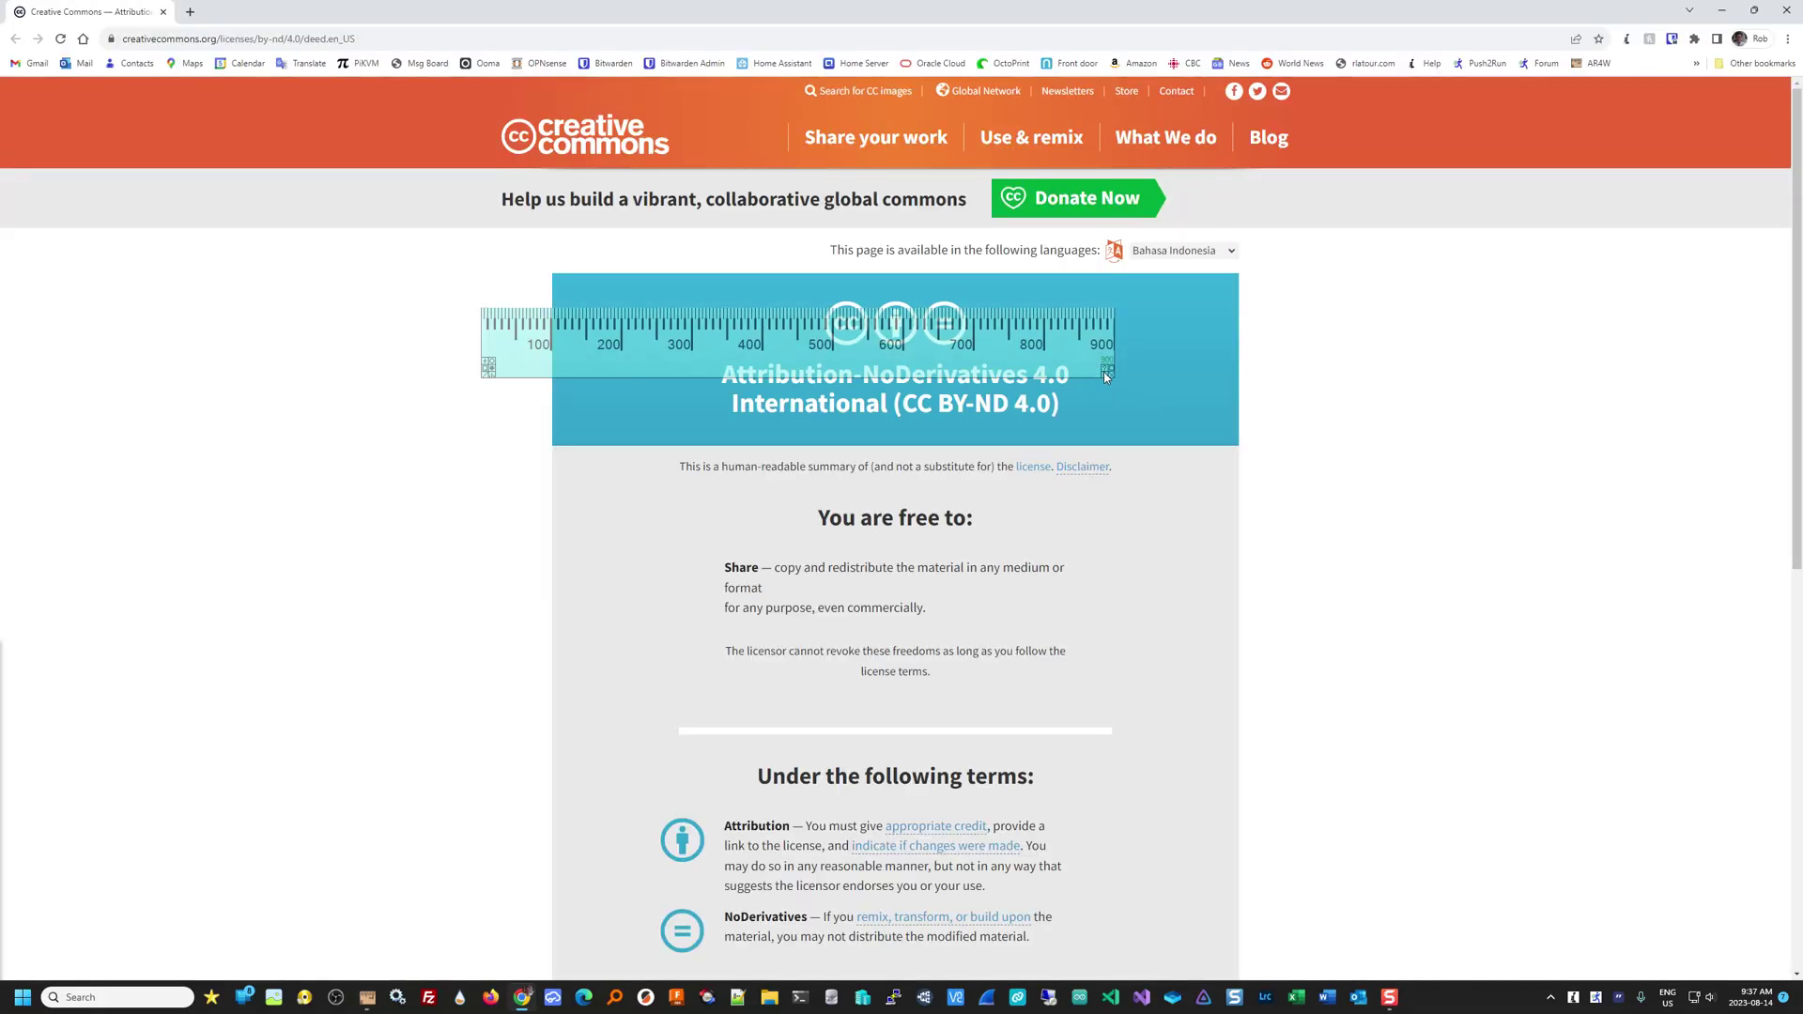
click(1105, 373)
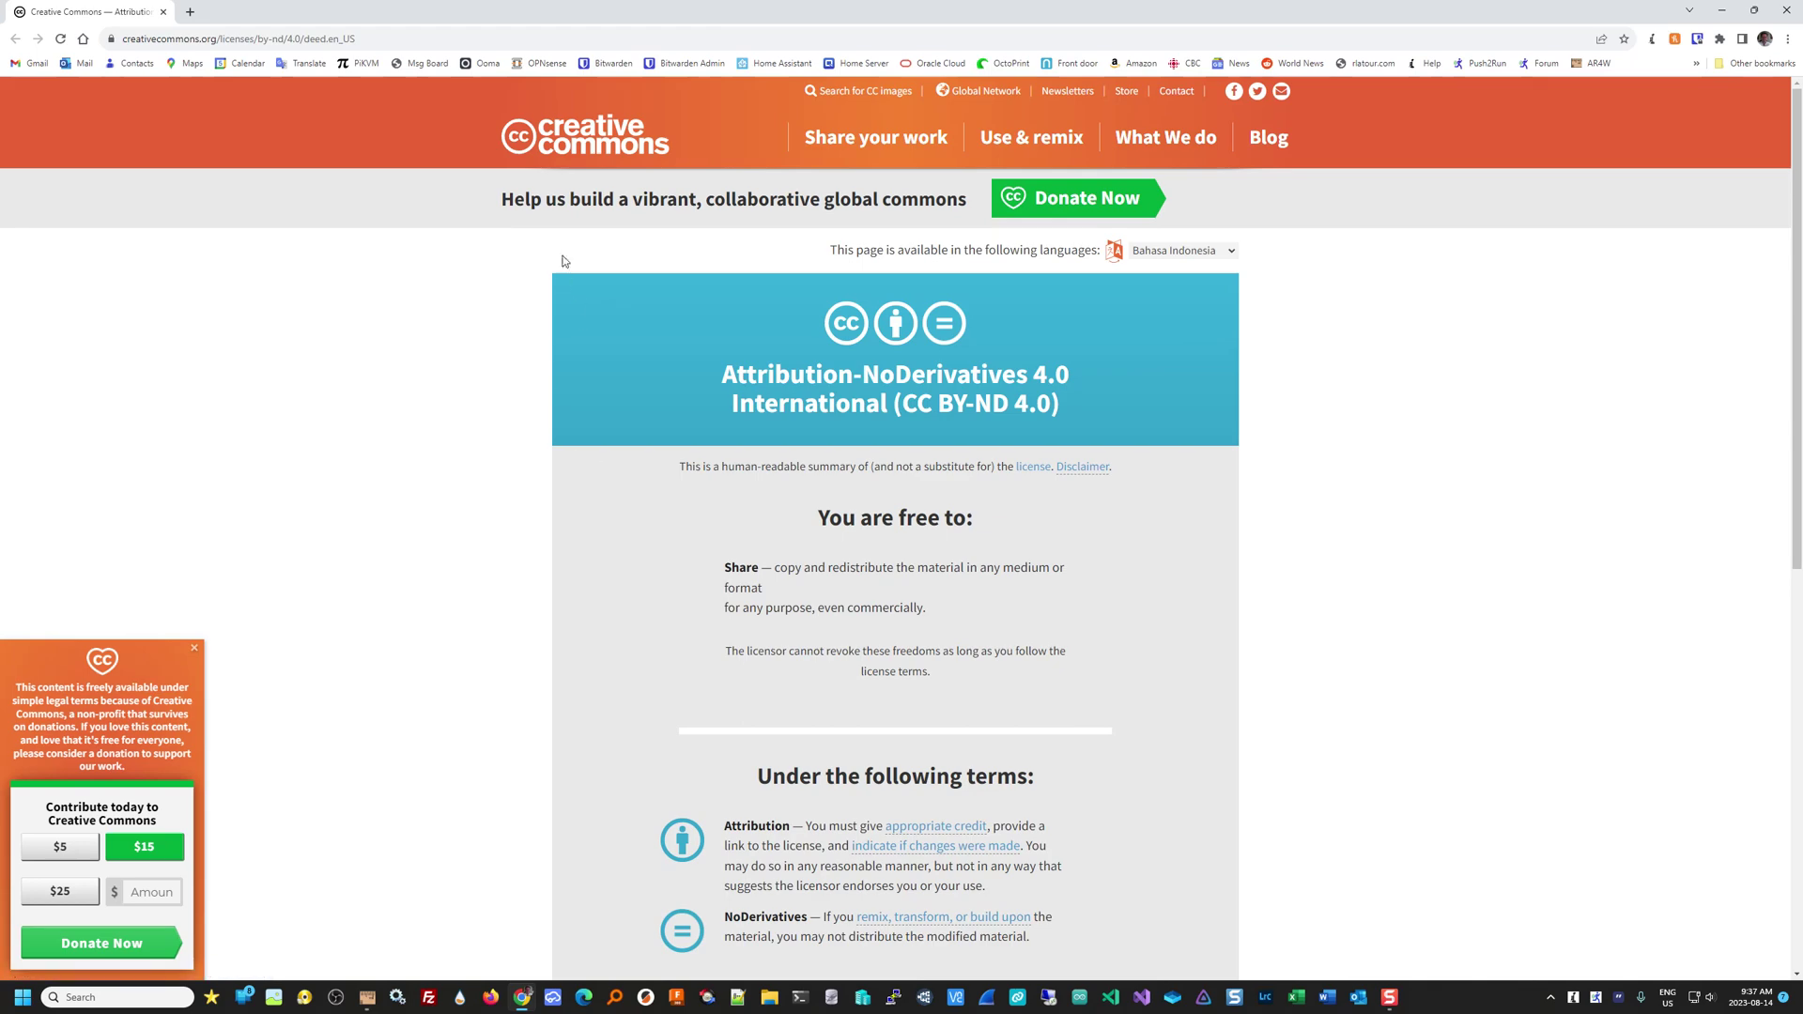
click(1787, 11)
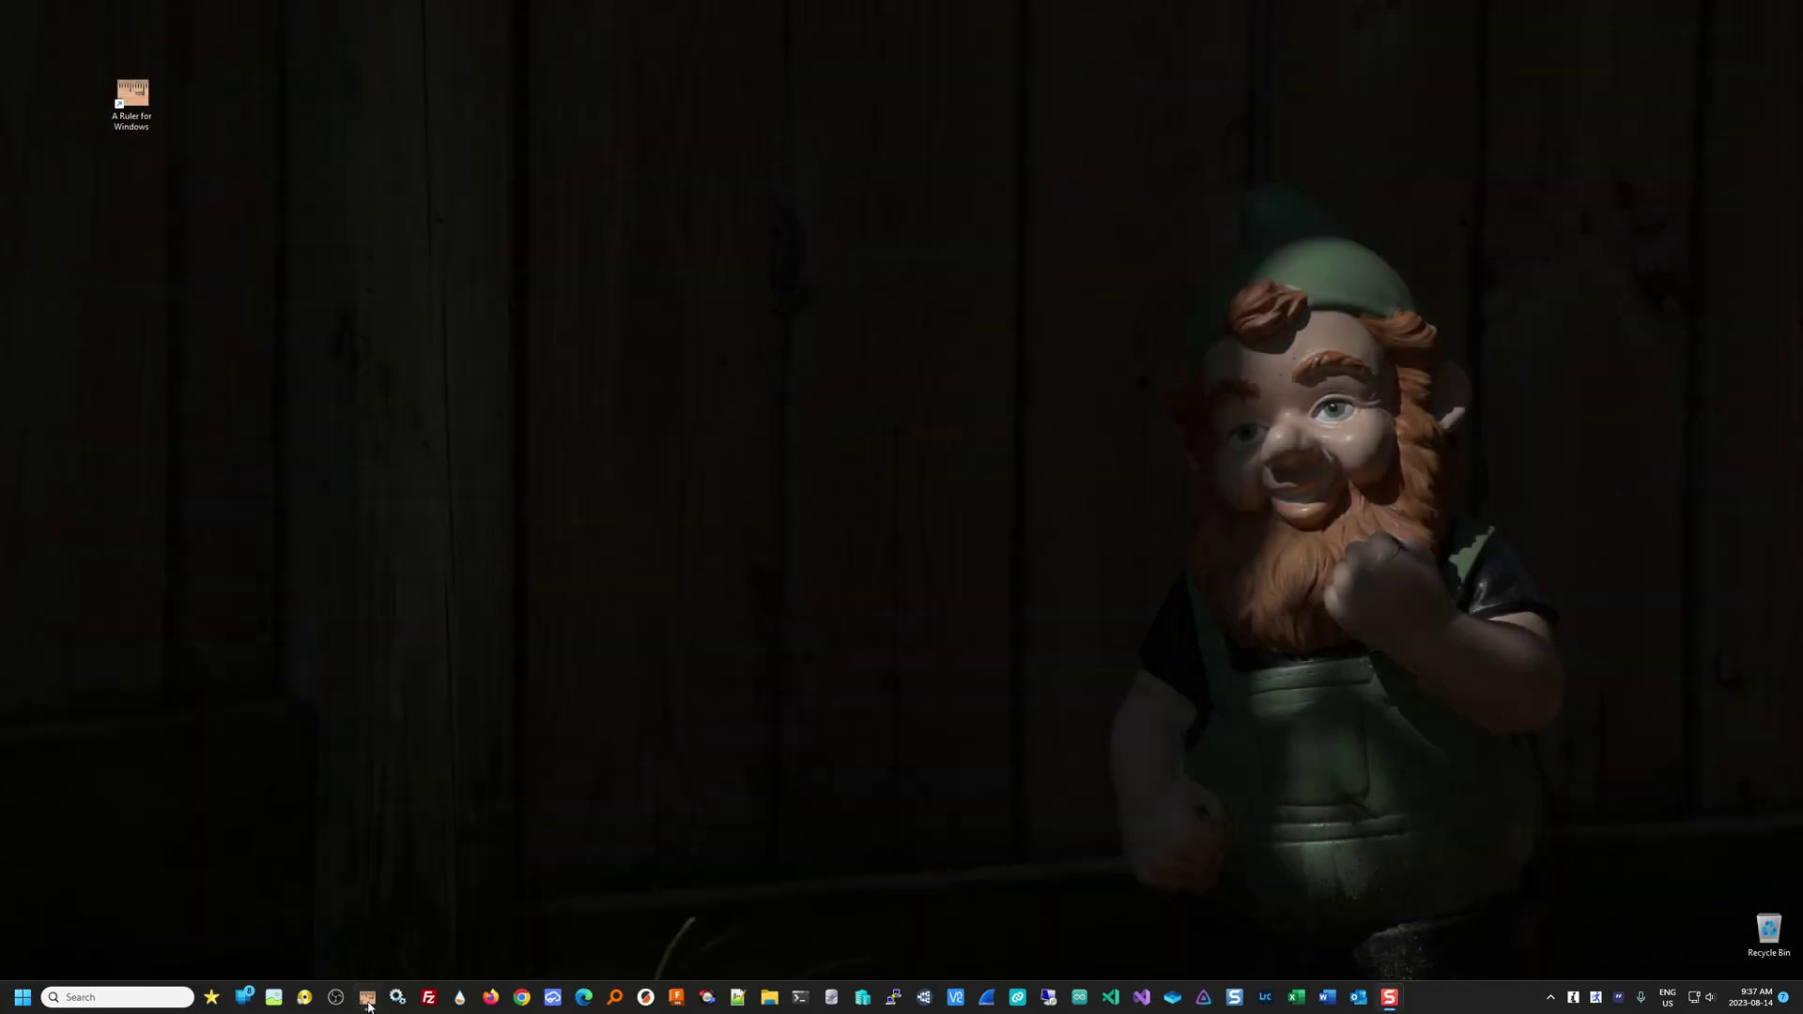
Step: Bring the ruler back from the taskbar and cycle its skins until the Wood skin shows
click(367, 997)
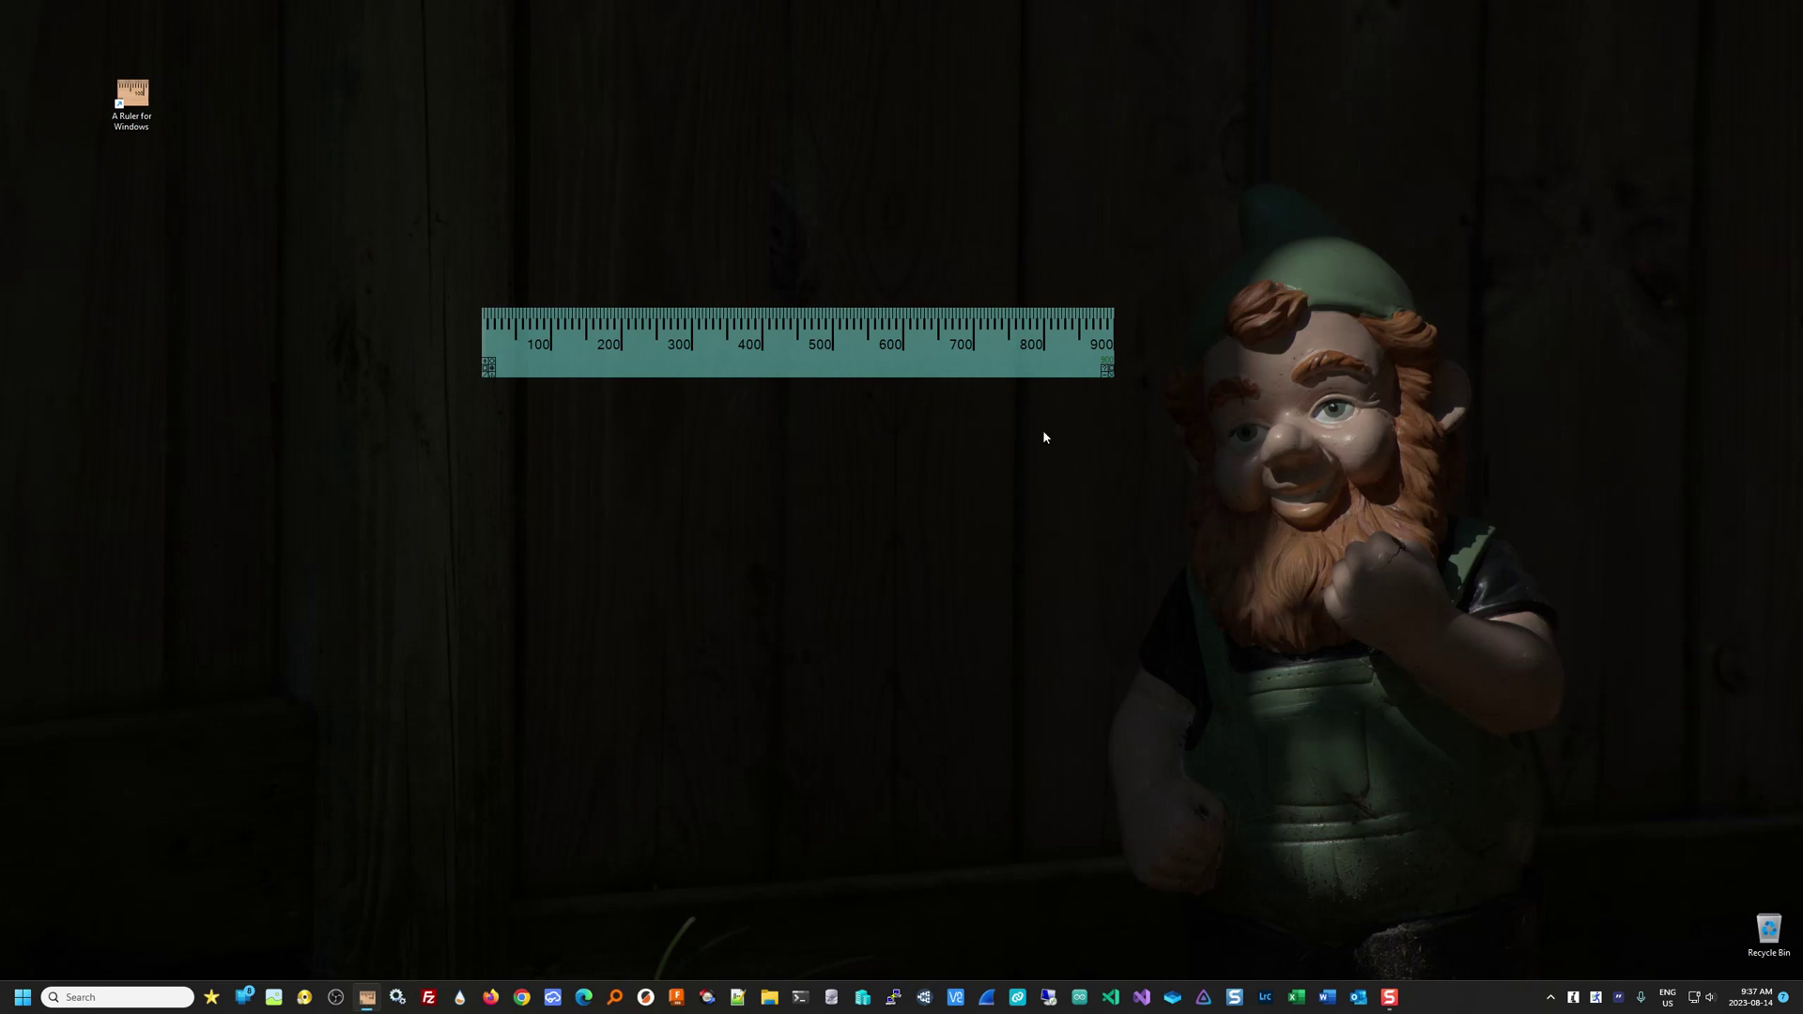
click(1104, 372)
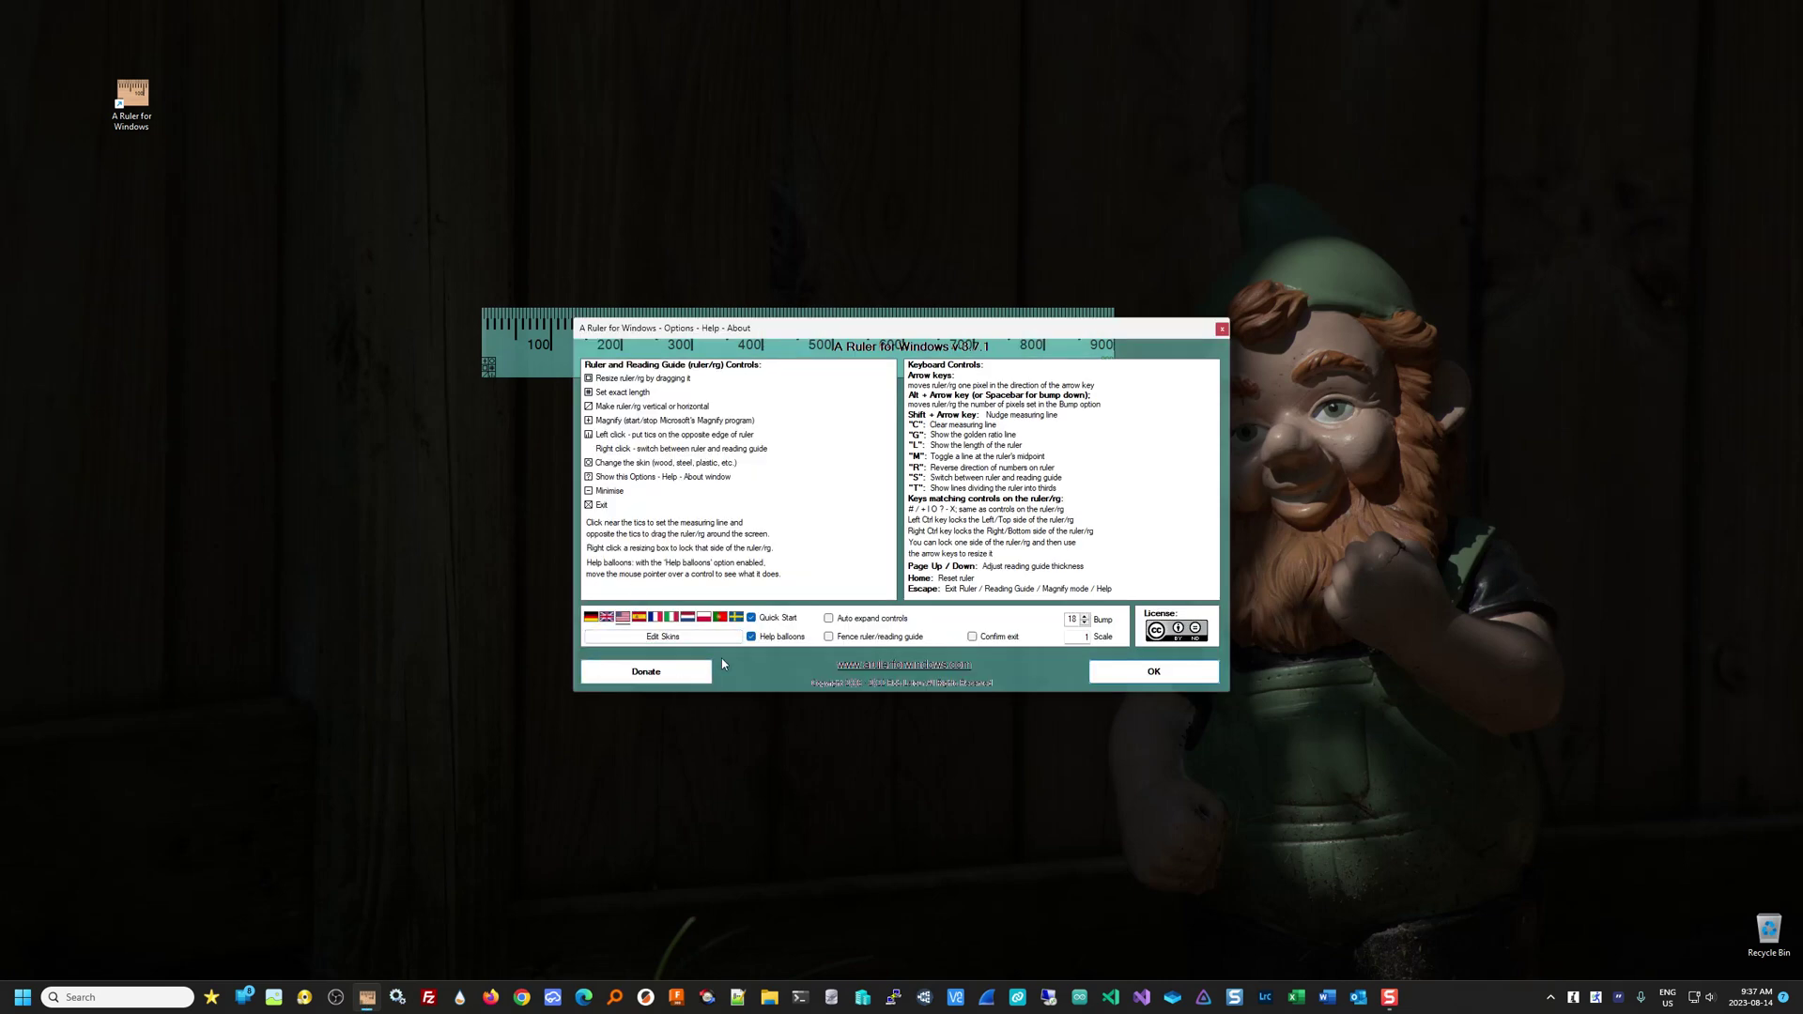
click(1133, 672)
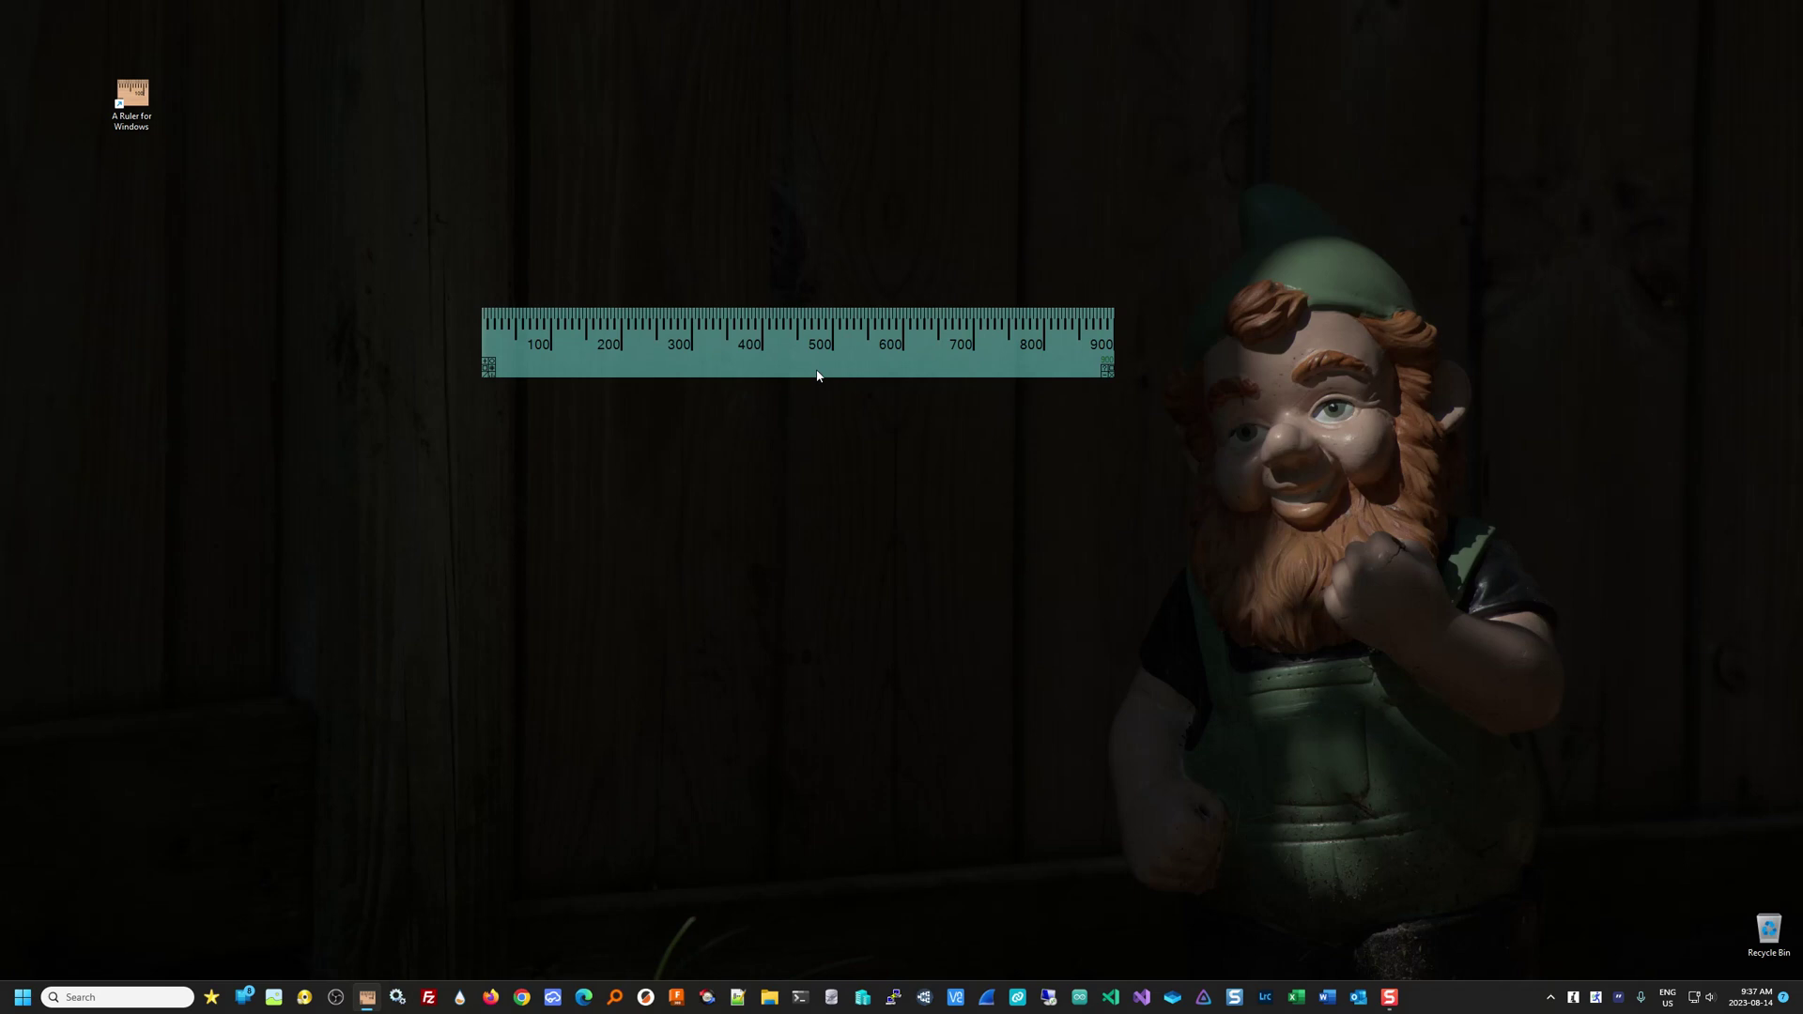
scroll(817, 376, down, 3)
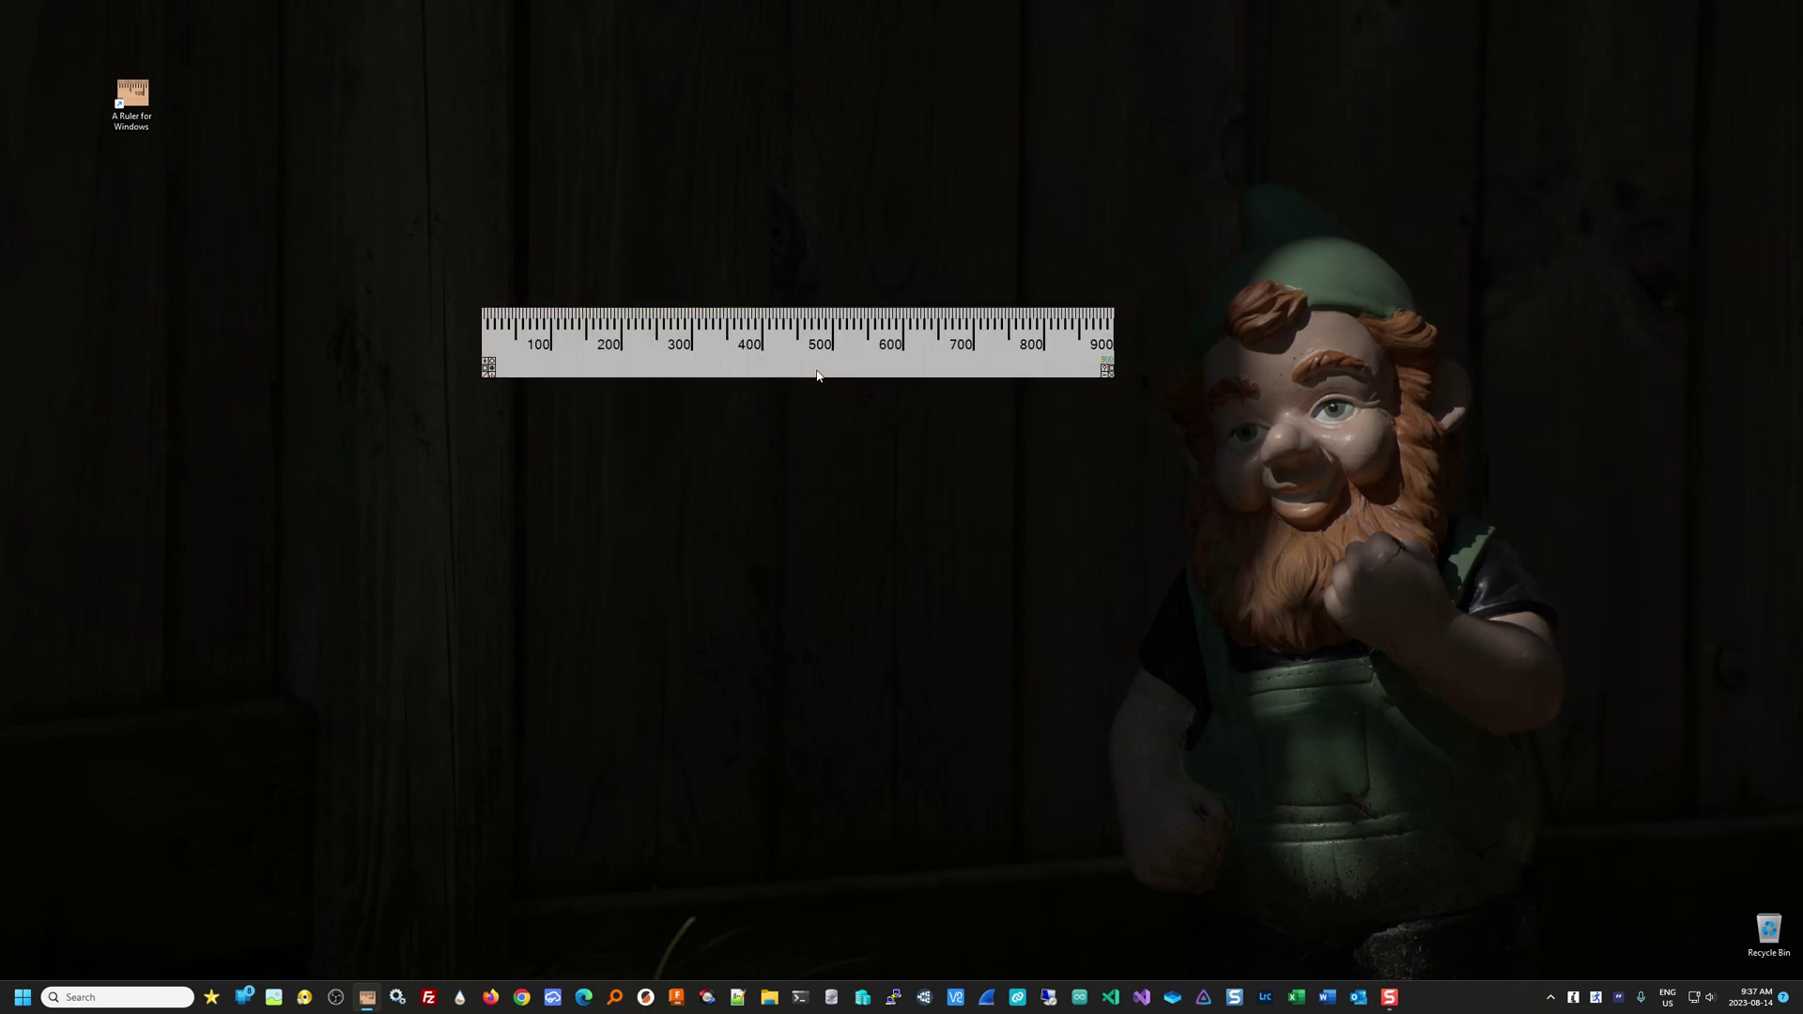
click(492, 364)
click(492, 365)
click(492, 364)
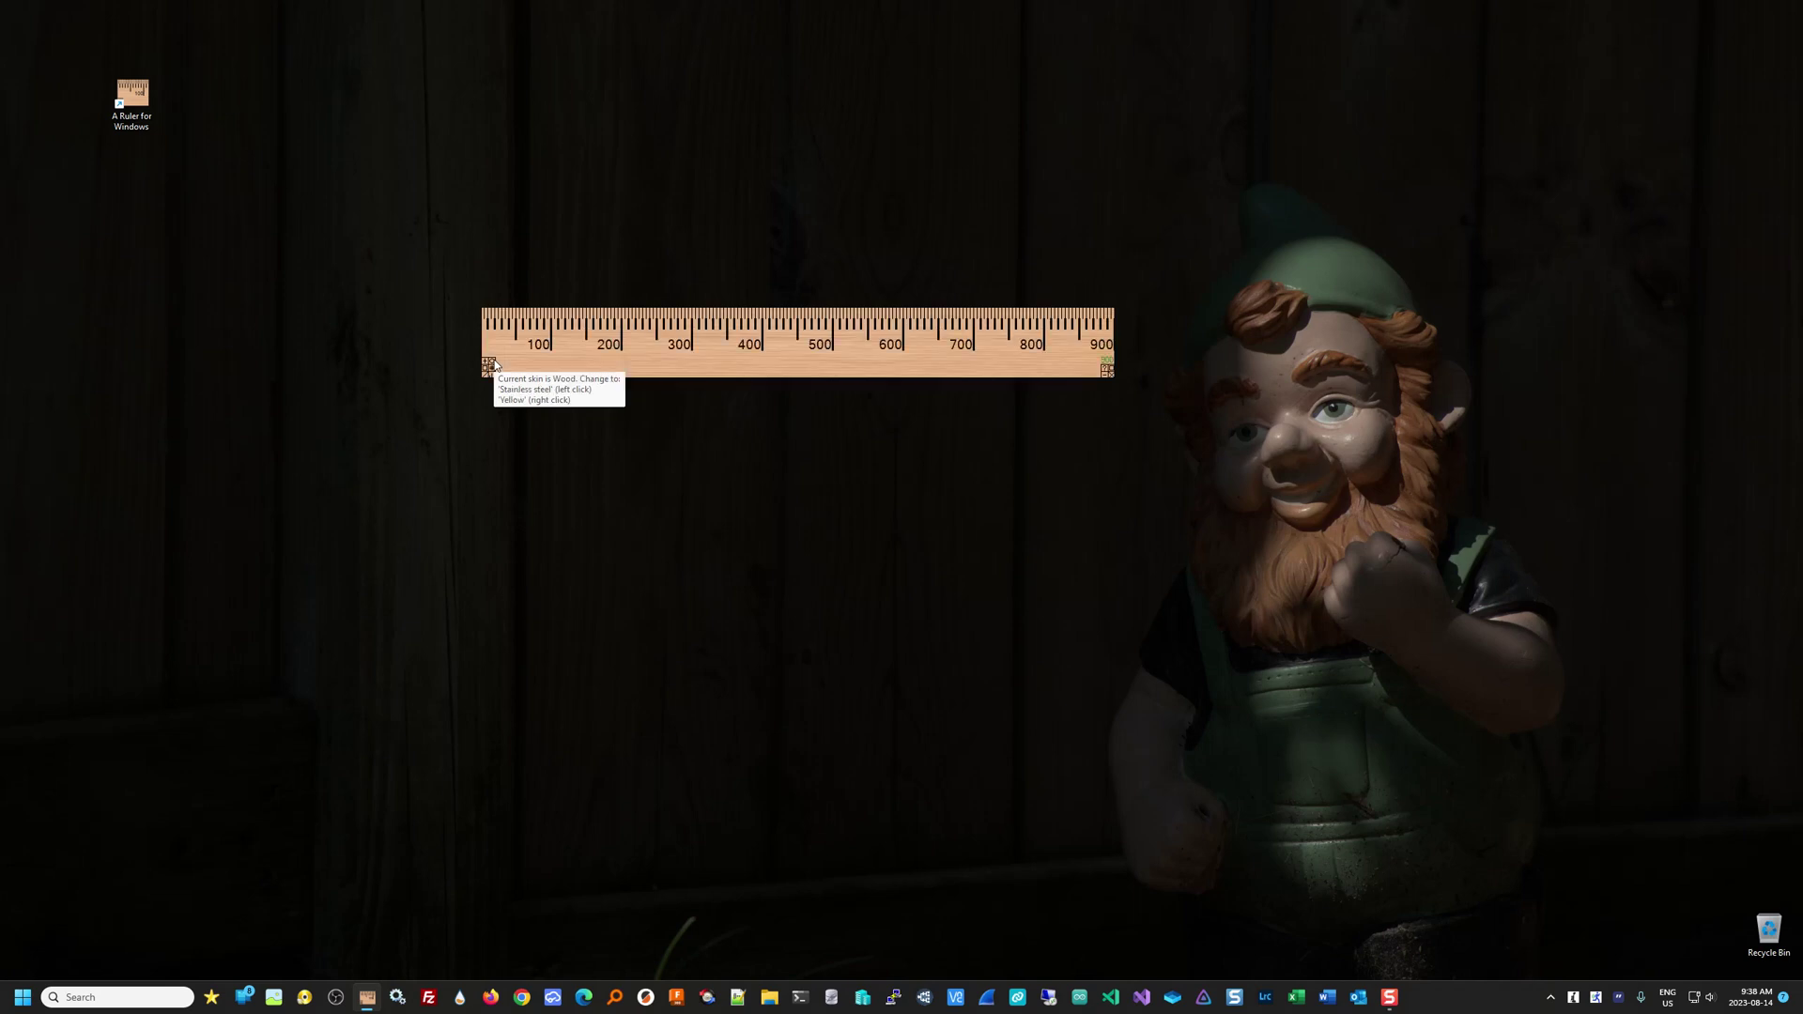
Step: Open the A Ruler for Windows homepage from the options, close the ruler, and minimise Chrome
click(1106, 369)
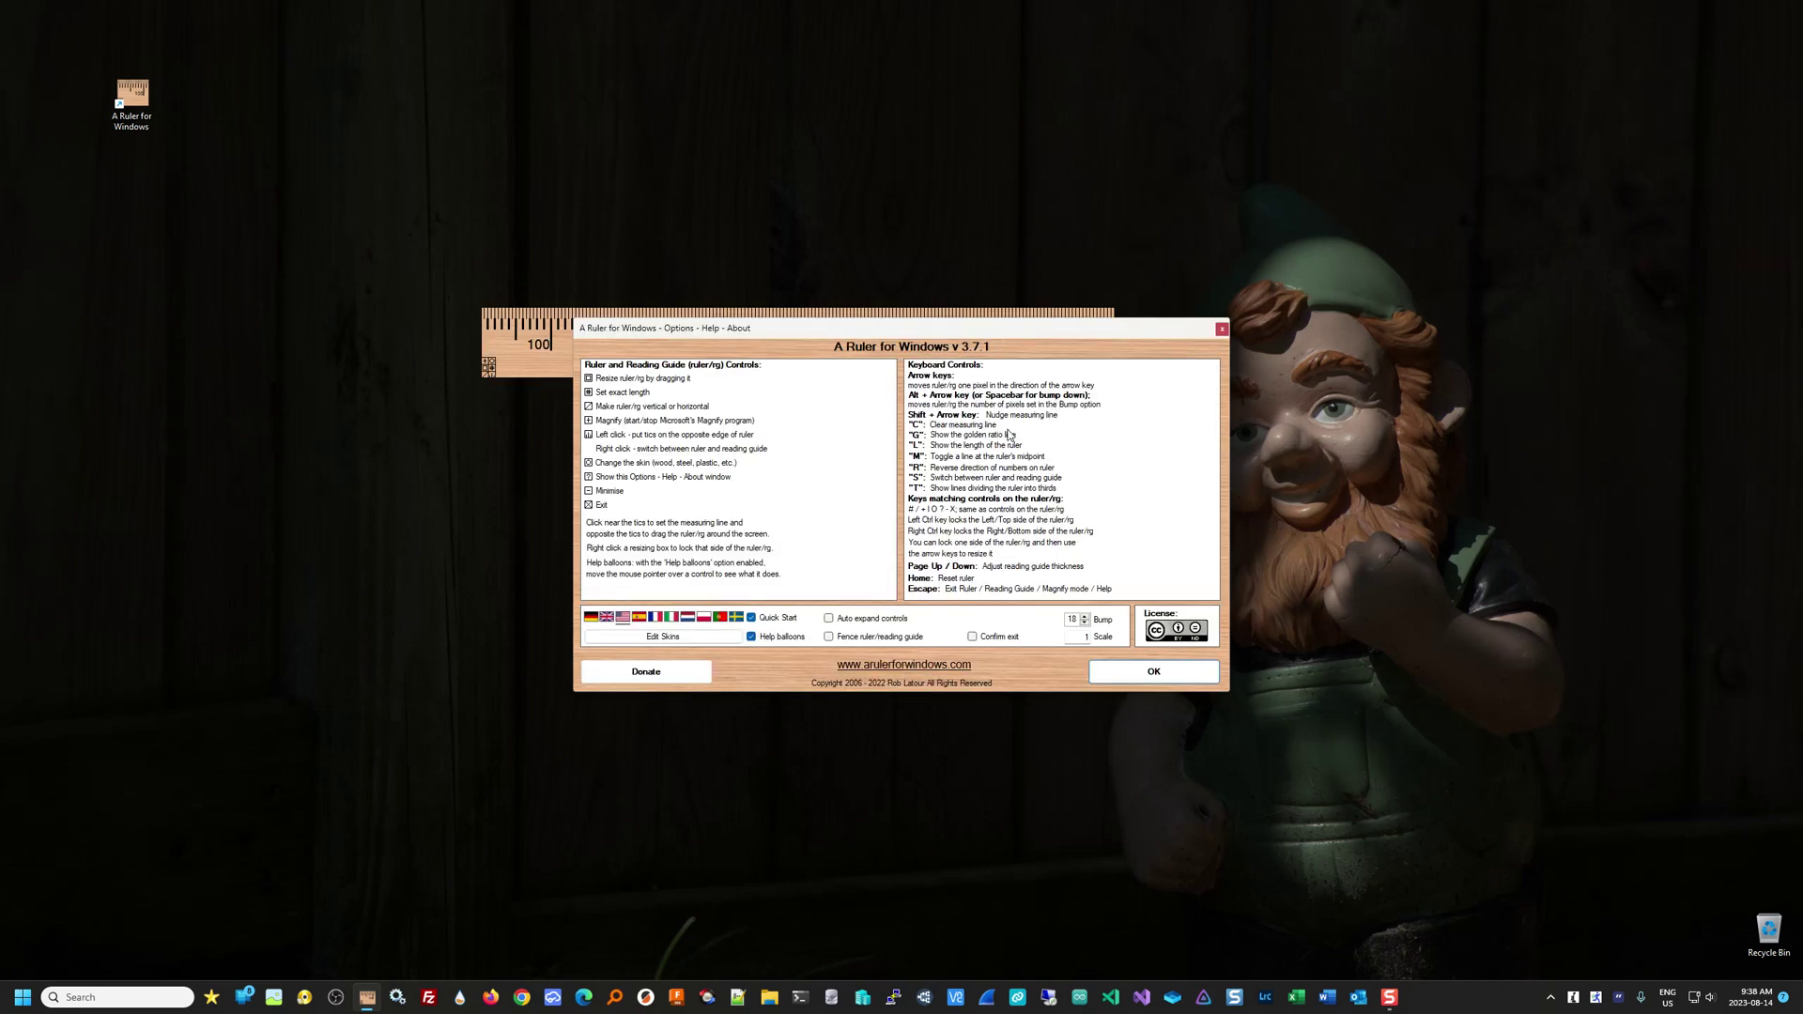
click(937, 665)
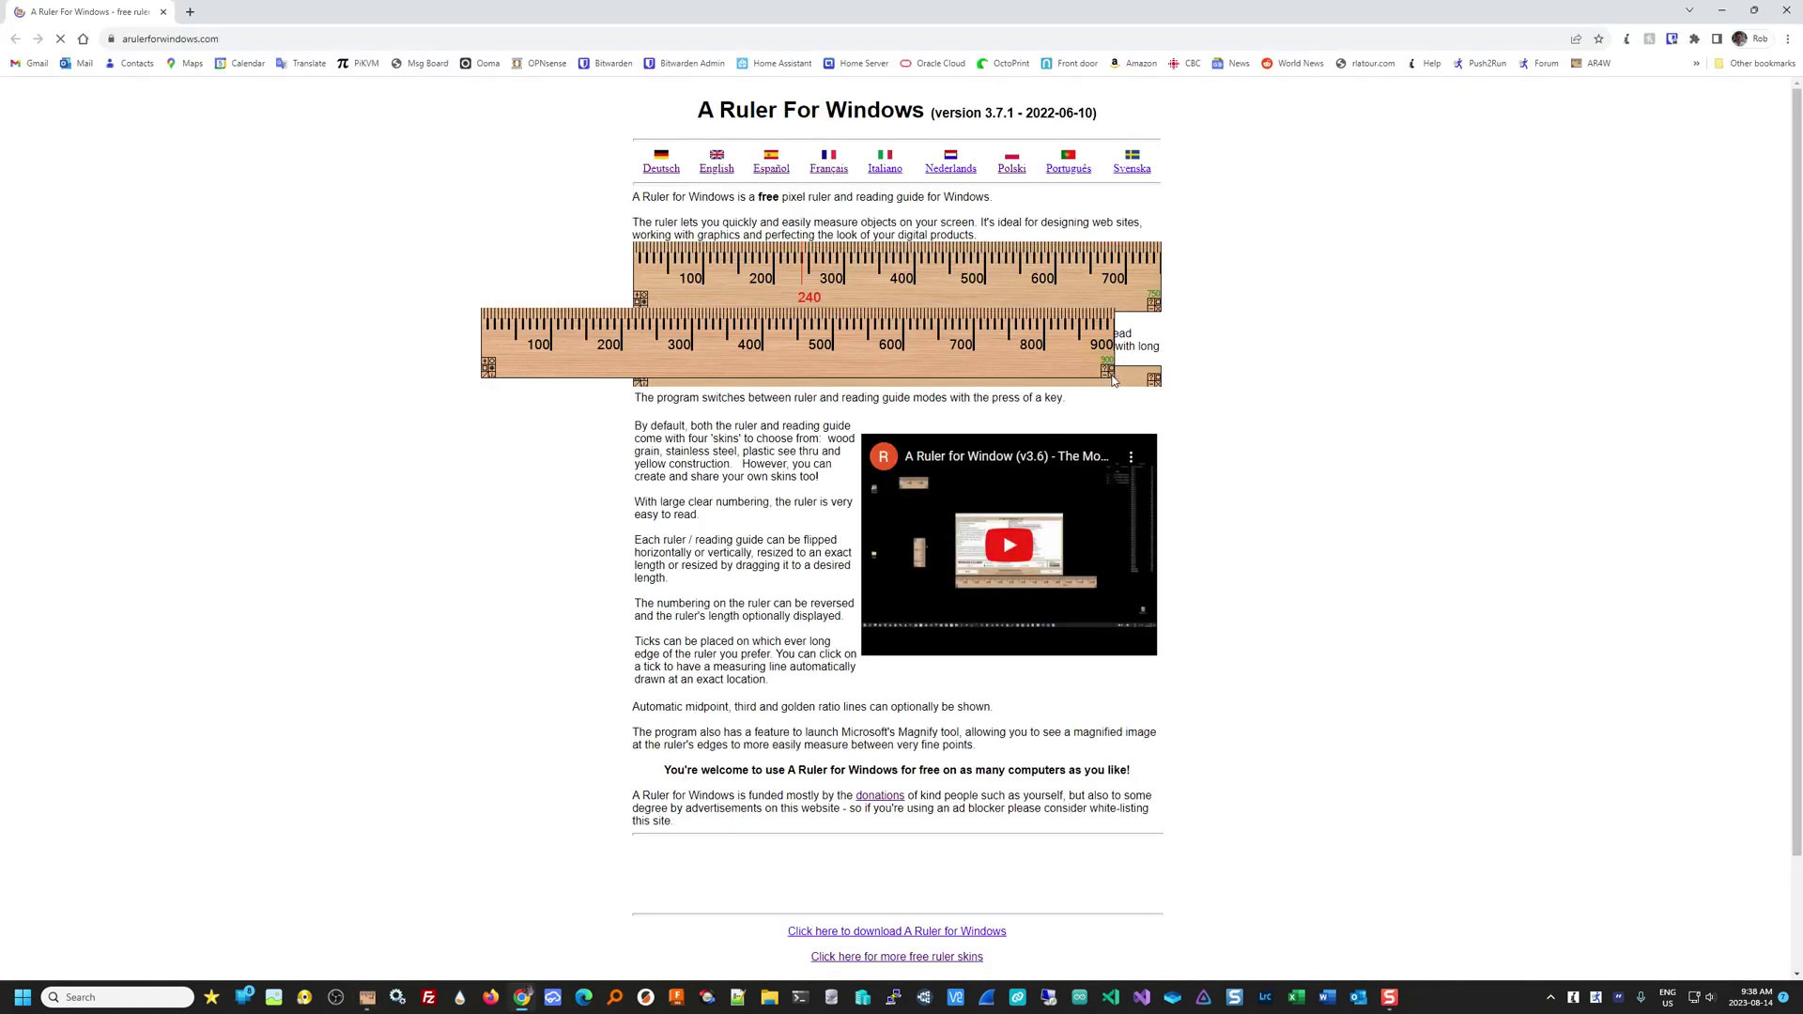
click(1110, 373)
click(971, 676)
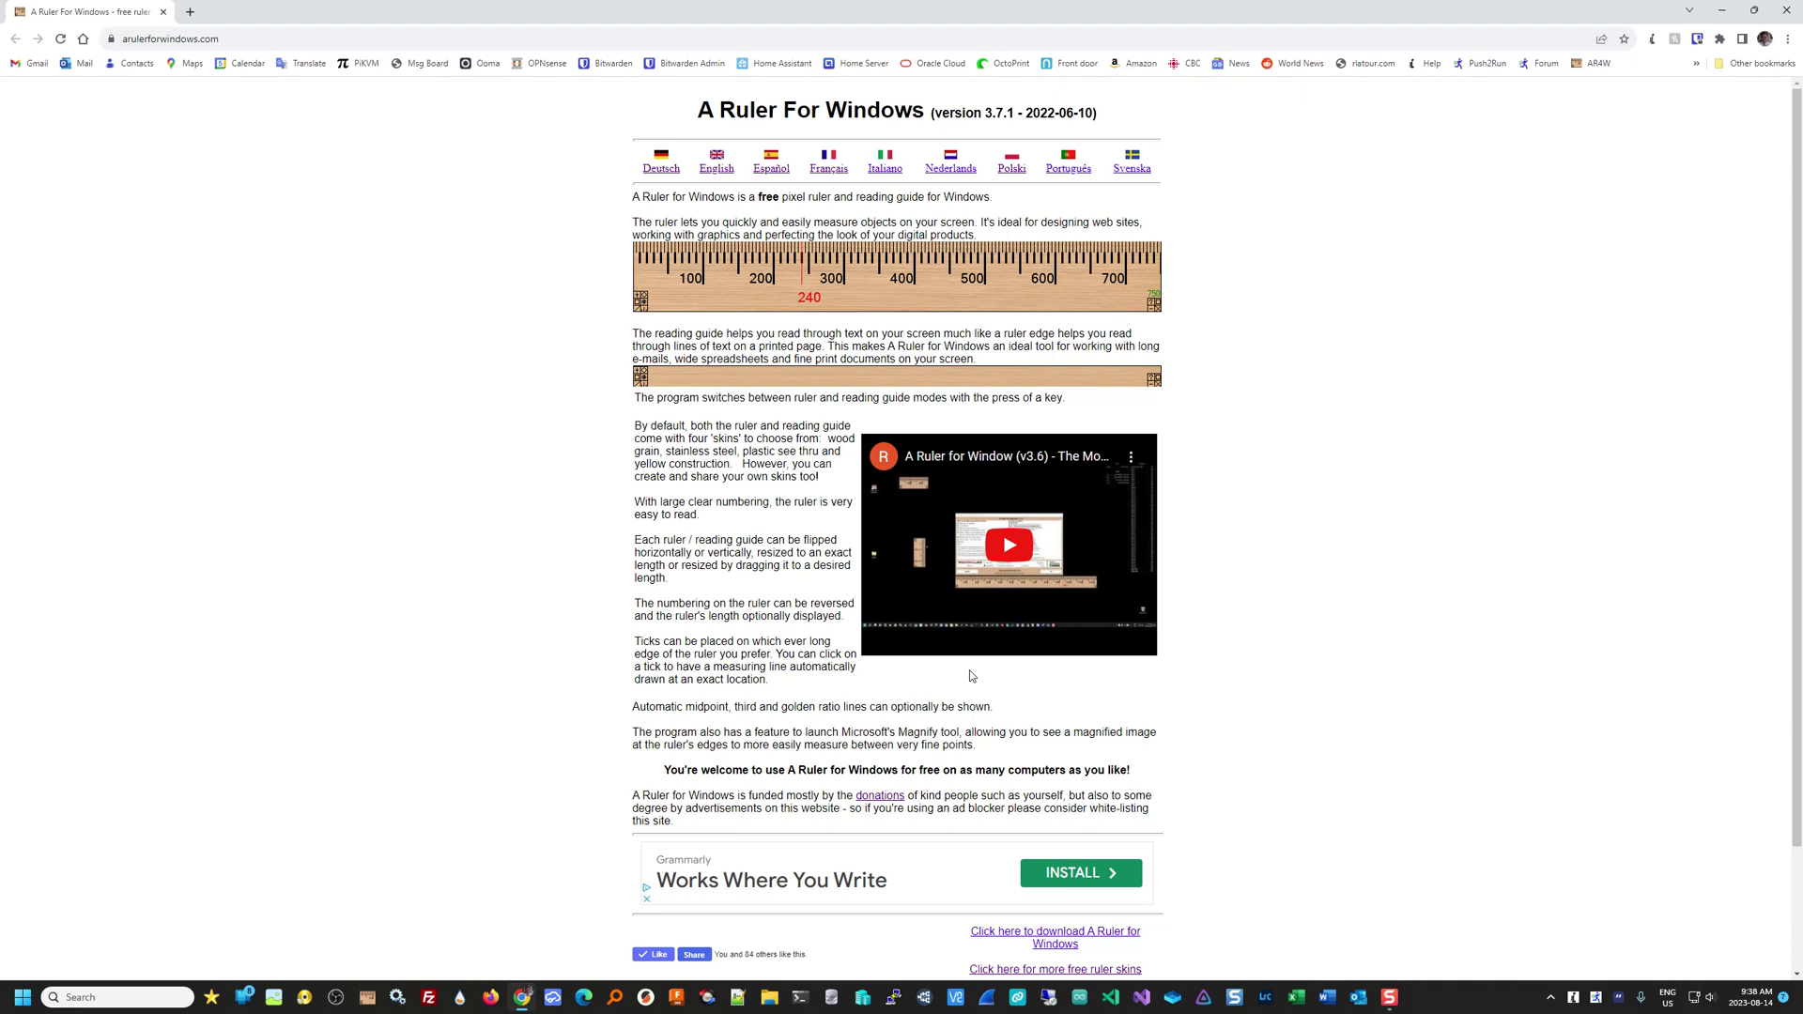
double_click(1711, 8)
key(super+Down)
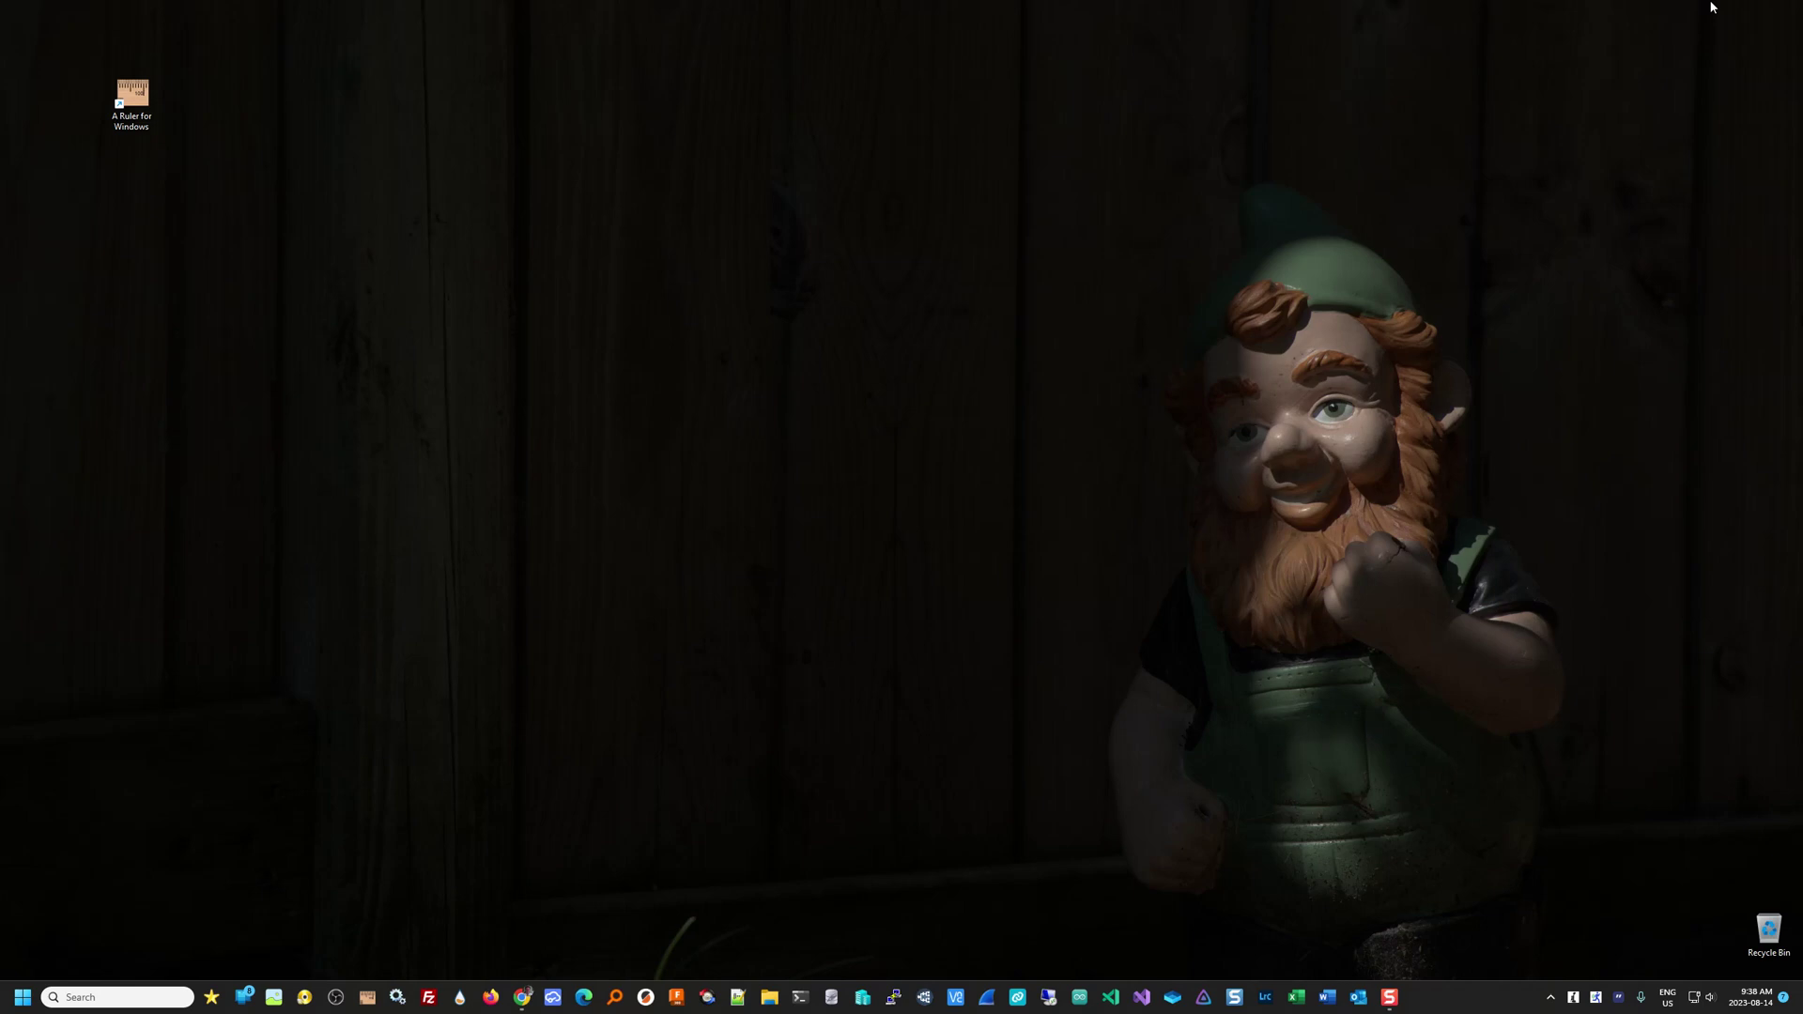